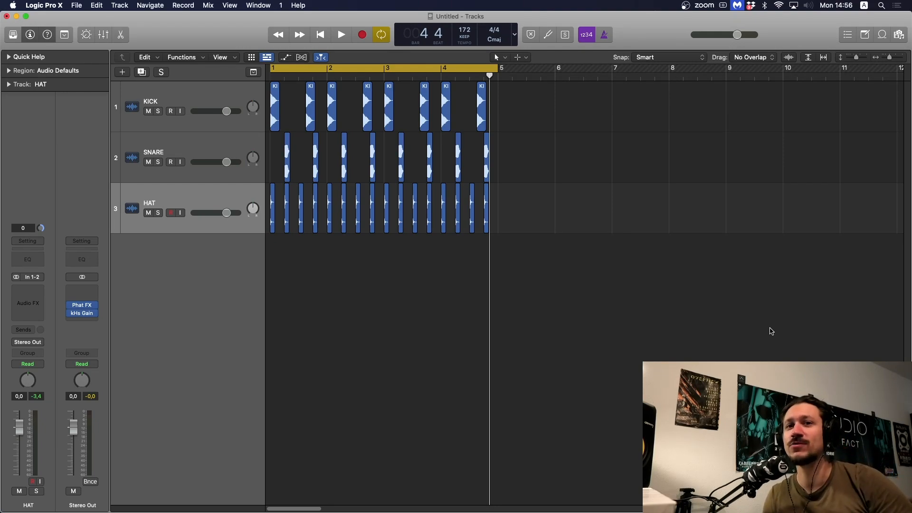
Play the four-bar drum loop to hear the kick, snare and hat together
key("space")
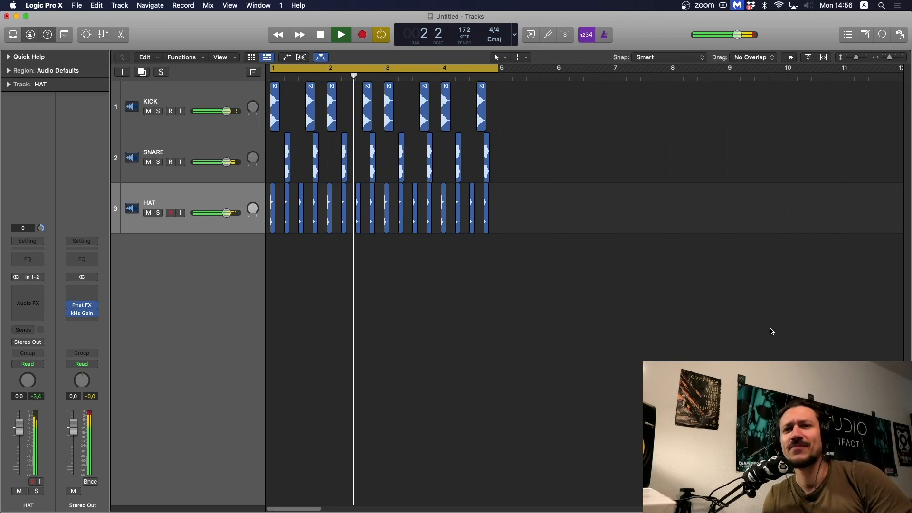
key("space")
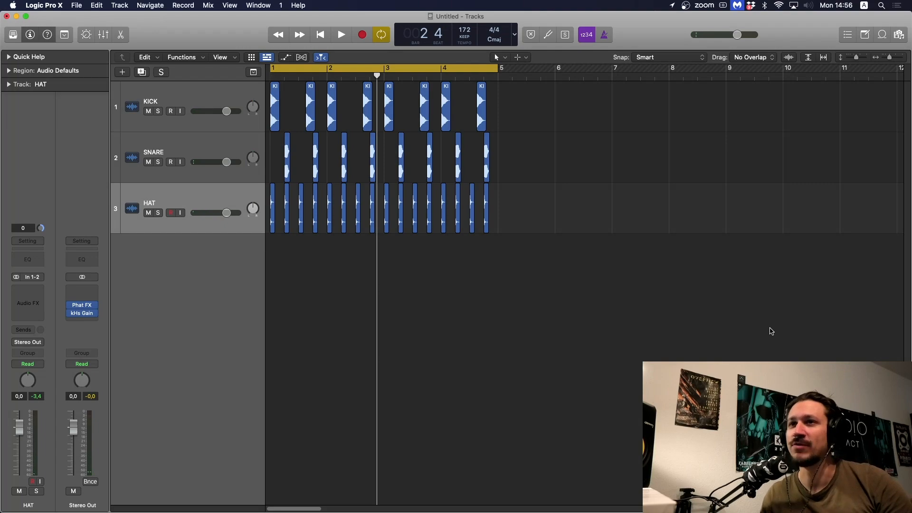
key("super+Down")
key("super+Right")
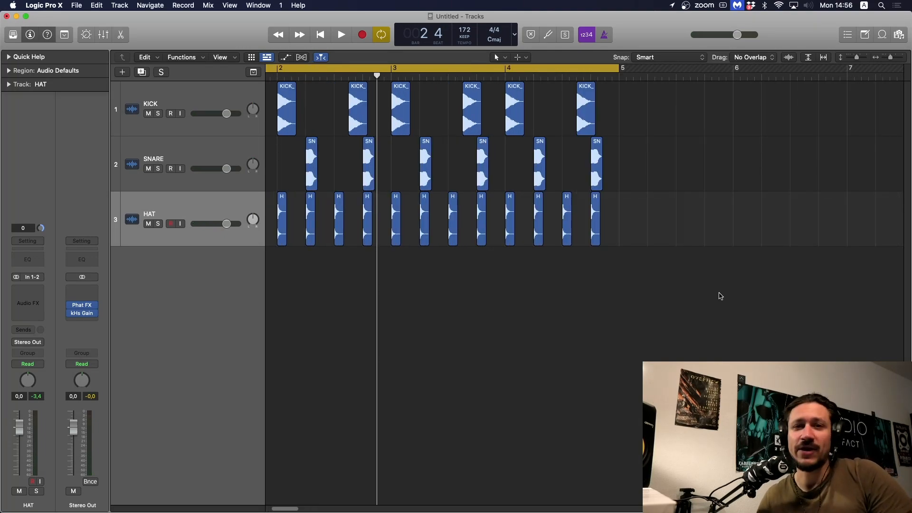
left_click_drag(714, 272, 285, 123)
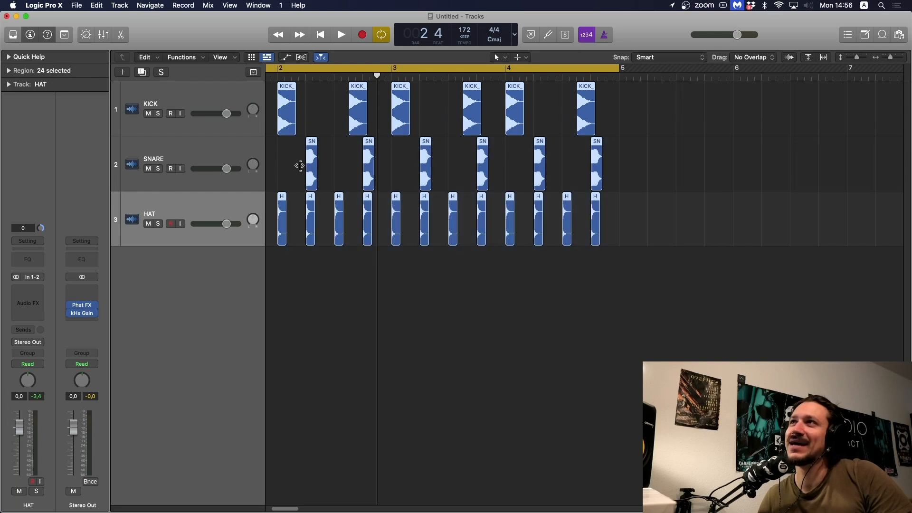
left_click(292, 165)
key("super+Up")
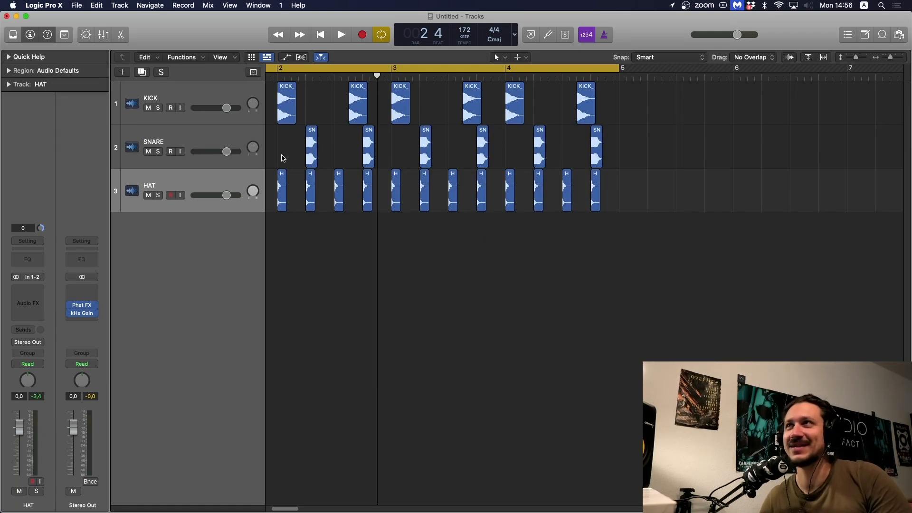
Solo the KICK track and play it from the start of the loop
left_click(158, 108)
key("Return")
key("space")
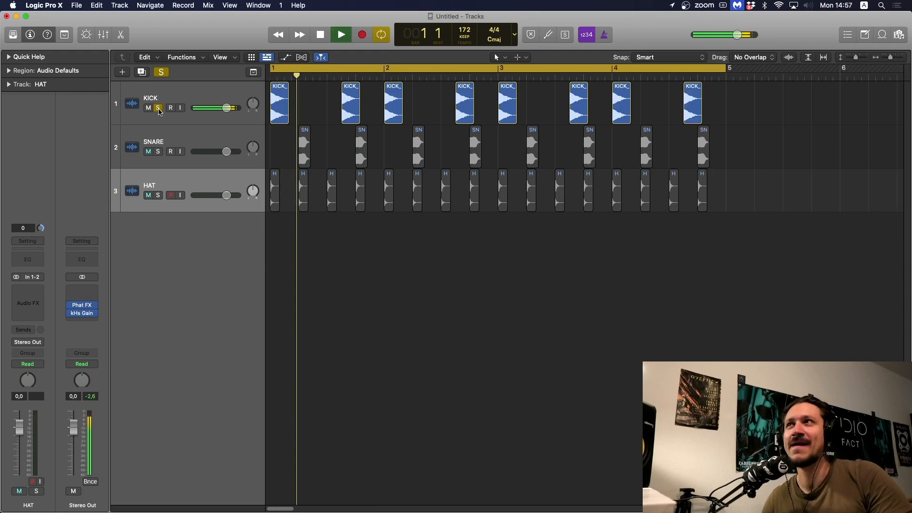
Add a duplicate audio track below KICK and copy the first kick region onto it at bar 1
left_click(225, 92)
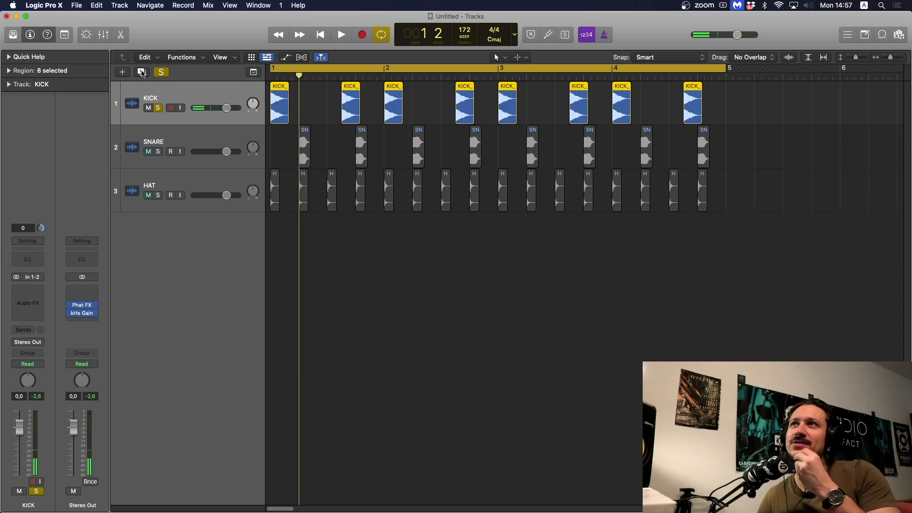
left_click(142, 72)
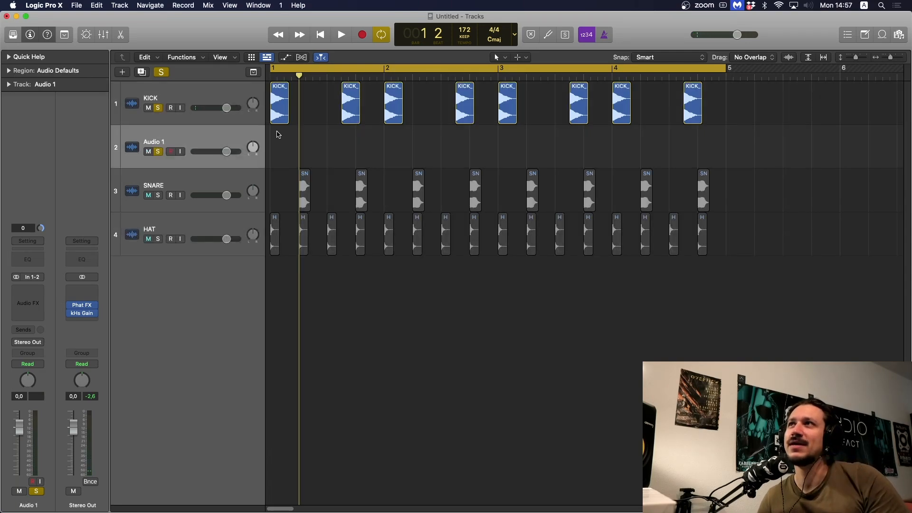
left_click_drag(278, 116, 278, 160)
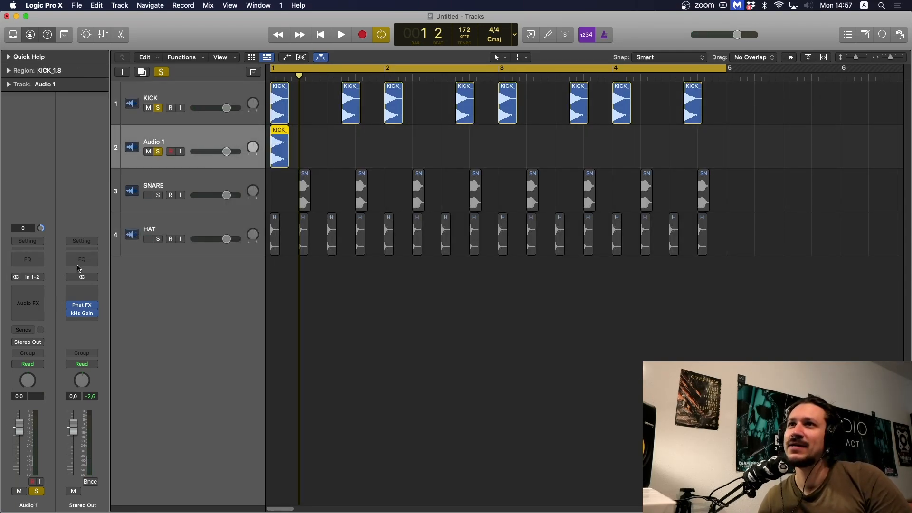
Insert the Kilohearts kHs Convolver in stereo on the Audio 1 track
left_click(43, 291)
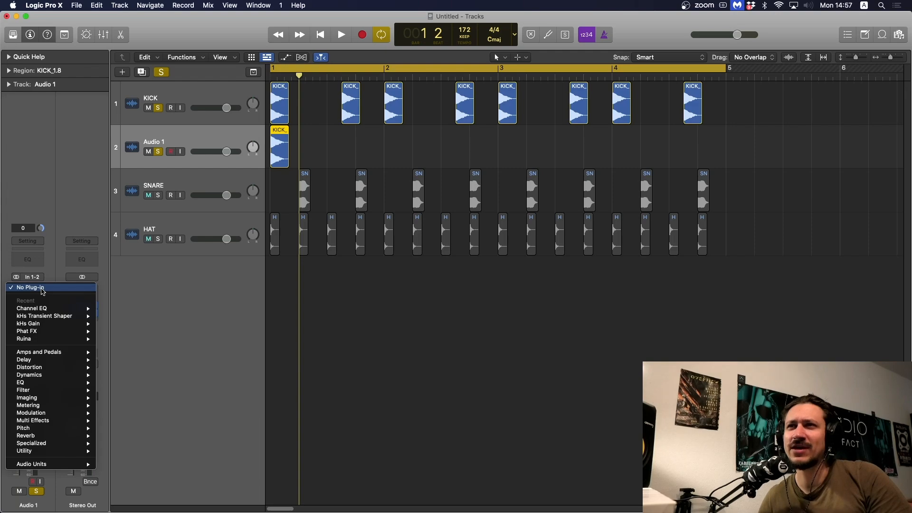
mouse_move(45, 465)
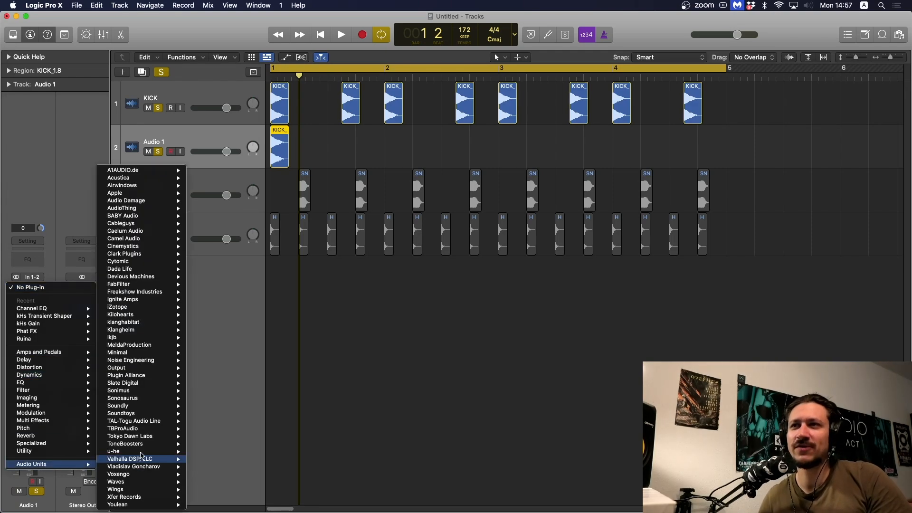
mouse_move(155, 346)
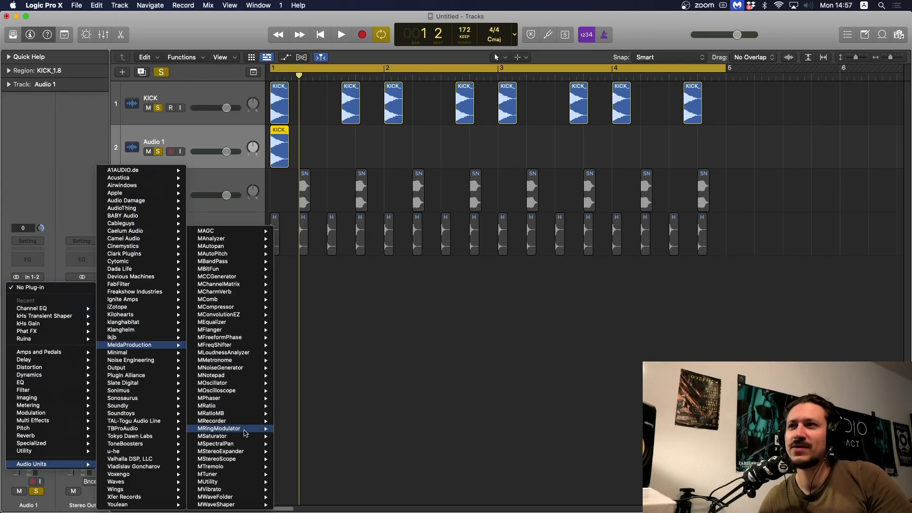
mouse_move(151, 315)
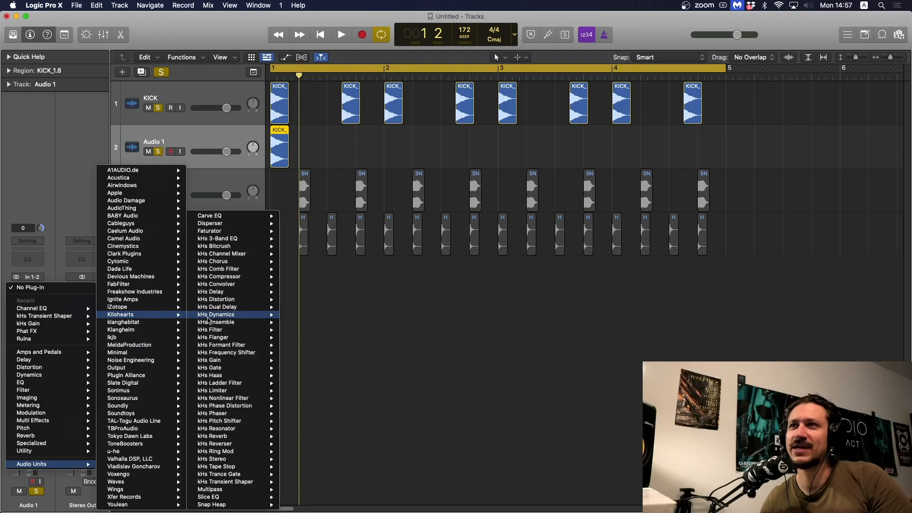
mouse_move(256, 284)
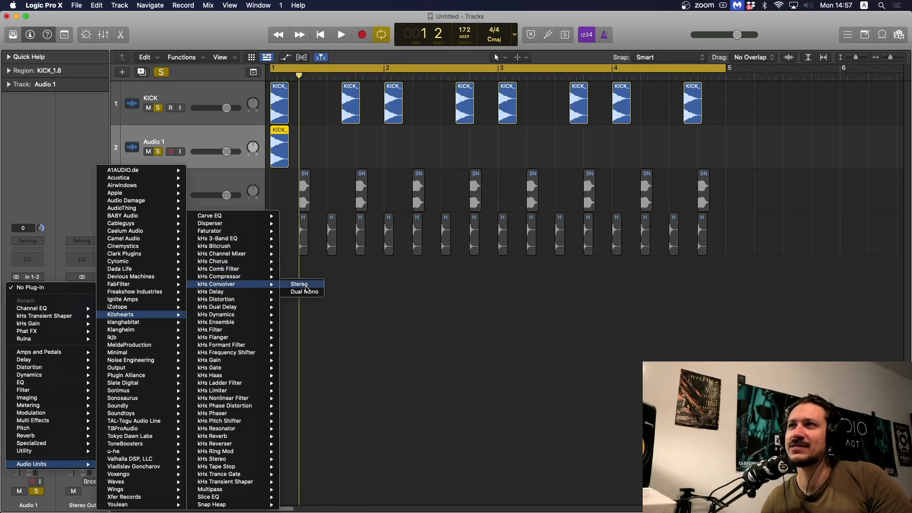
left_click(304, 284)
Play the convolved kick layer with the KICK track muted and unmuted to compare the sound
key("space")
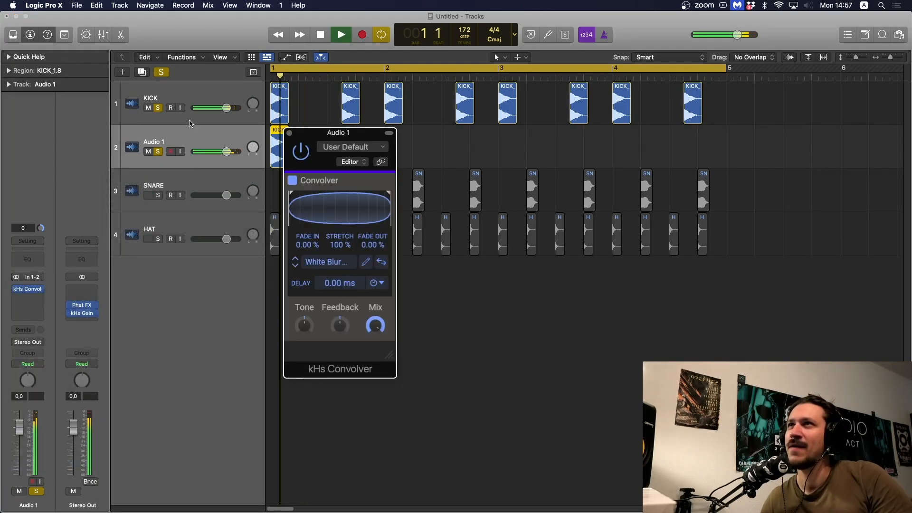
key("space")
left_click(148, 108)
key("space")
key("space")
key("space")
key("space")
left_click(148, 108)
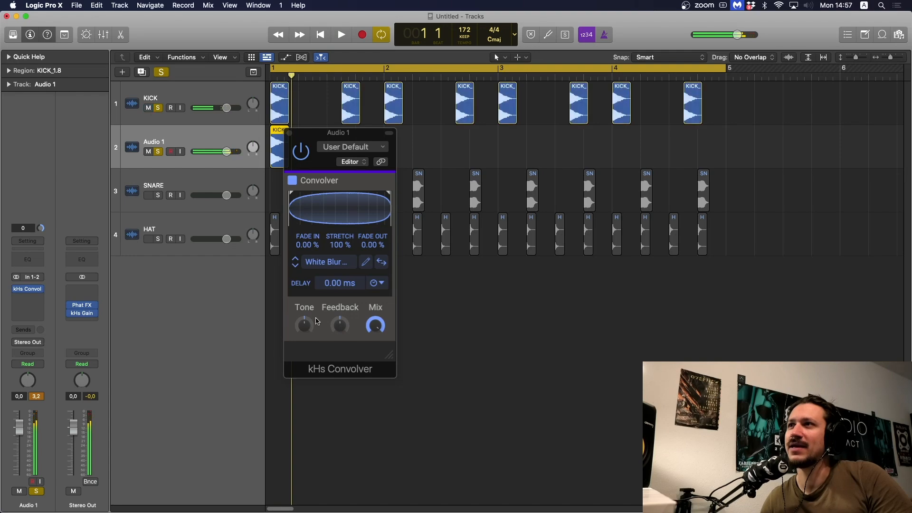
Turn down the Convolver's Tone while replaying the start of the loop
left_click_drag(305, 325, 305, 343)
key("space")
key("space")
key("space")
key("space")
key("space")
key("space")
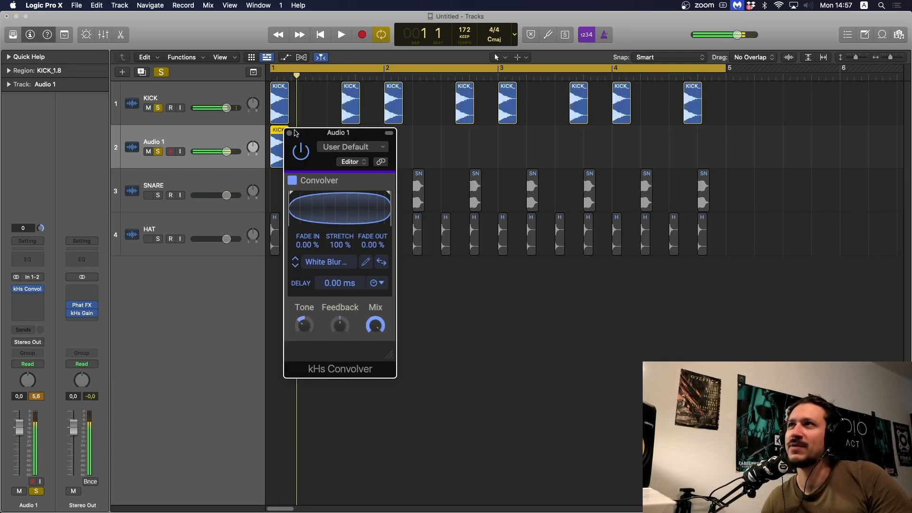
Insert a Channel EQ after the Convolver on Audio 1 and set its low cut slope to 18 dB/Oct
left_click(290, 133)
key("space")
key("space")
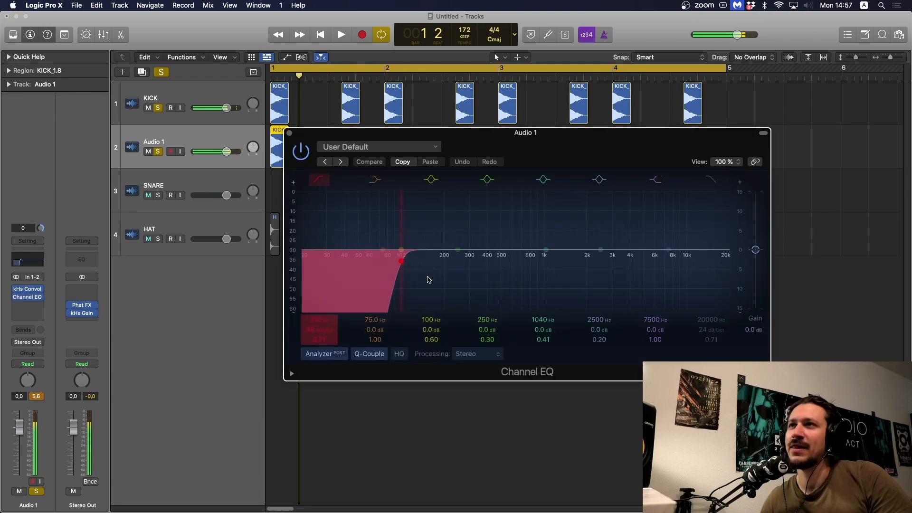
left_click_drag(326, 331, 326, 344)
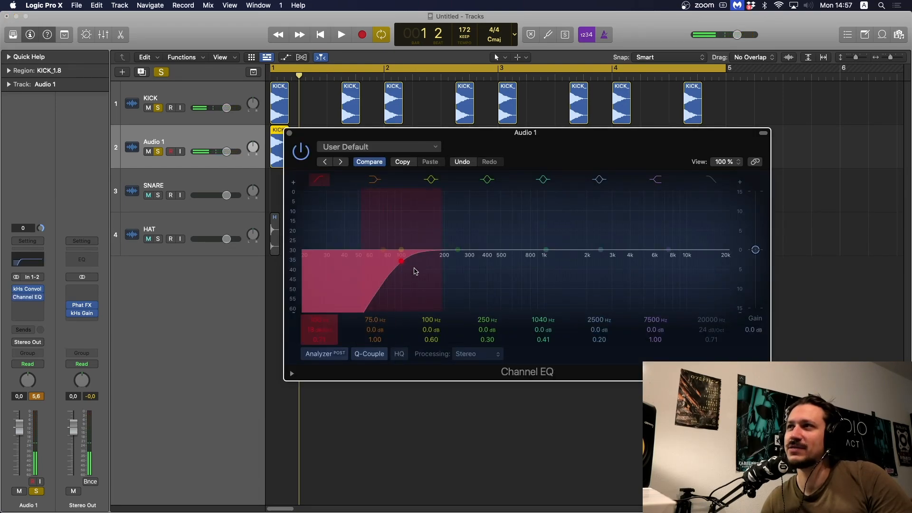
Raise the Channel EQ's low cut frequency to 230 Hz while replaying the kick layer
key("space")
left_click_drag(414, 271, 470, 279)
key("space")
key("space")
key("space")
key("space")
key("space")
key("space")
key("space")
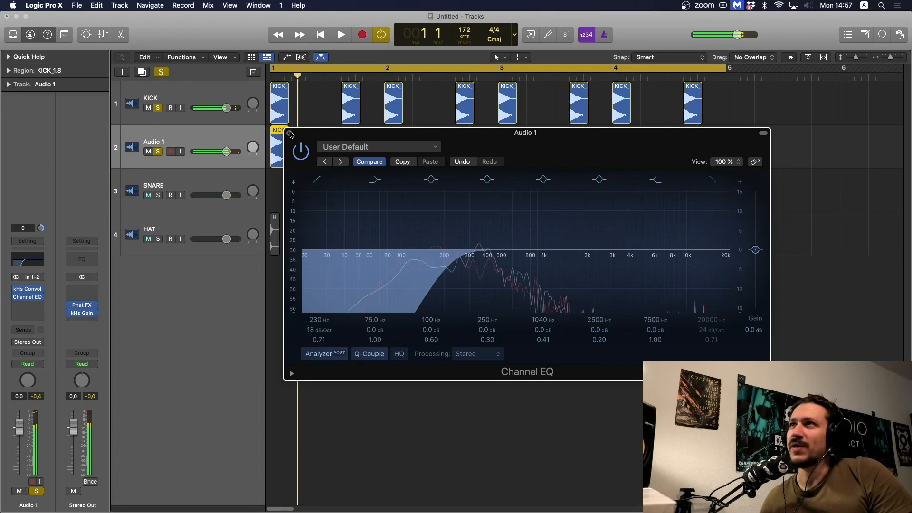
Close the EQ and lower the Audio 1 track's volume to -10.0 dB while replaying the kick
left_click(289, 133)
left_click_drag(22, 433, 21, 454)
key("space")
key("space")
key("space")
key("space")
key("space")
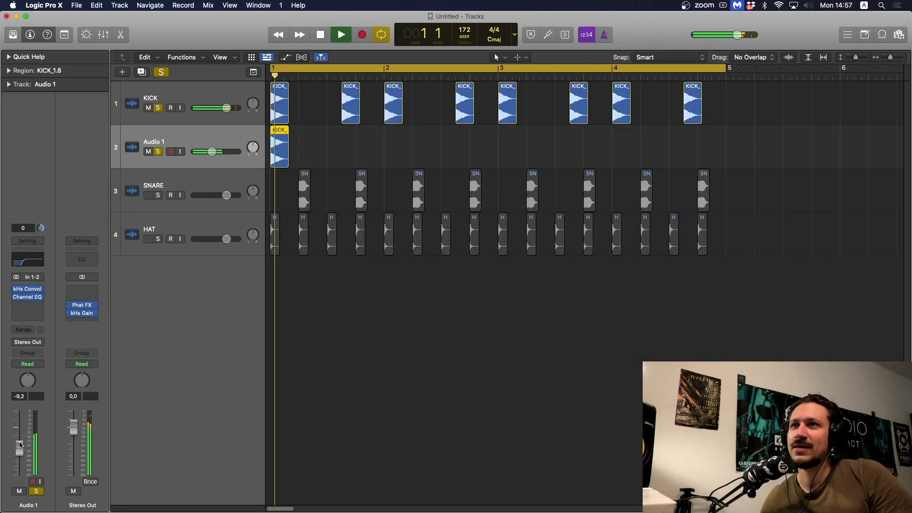
key("space")
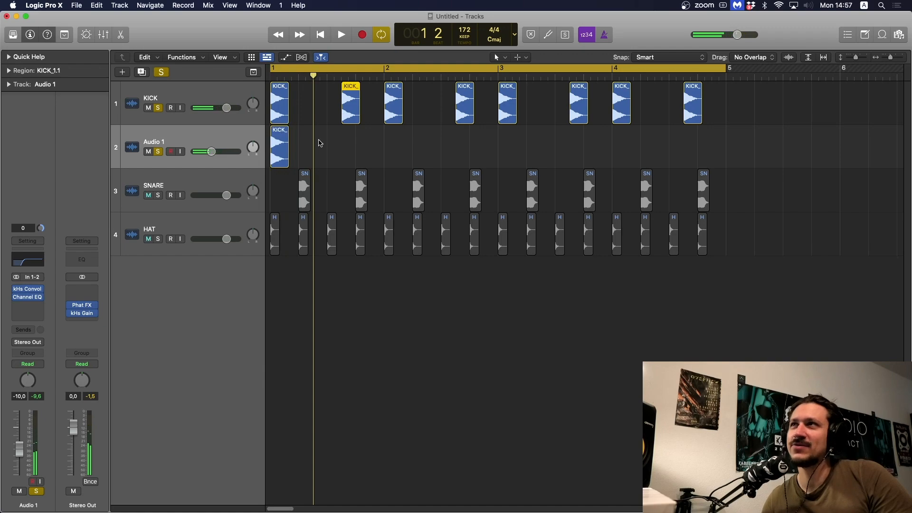
Take the KICK and Audio 1 tracks out of solo and play the full drum loop
left_click(320, 142)
left_click(158, 108)
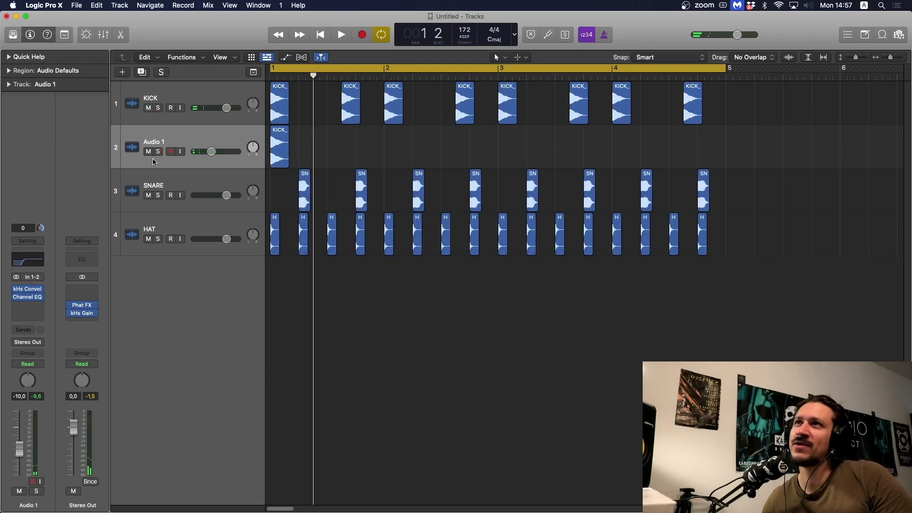
key("space")
key("space")
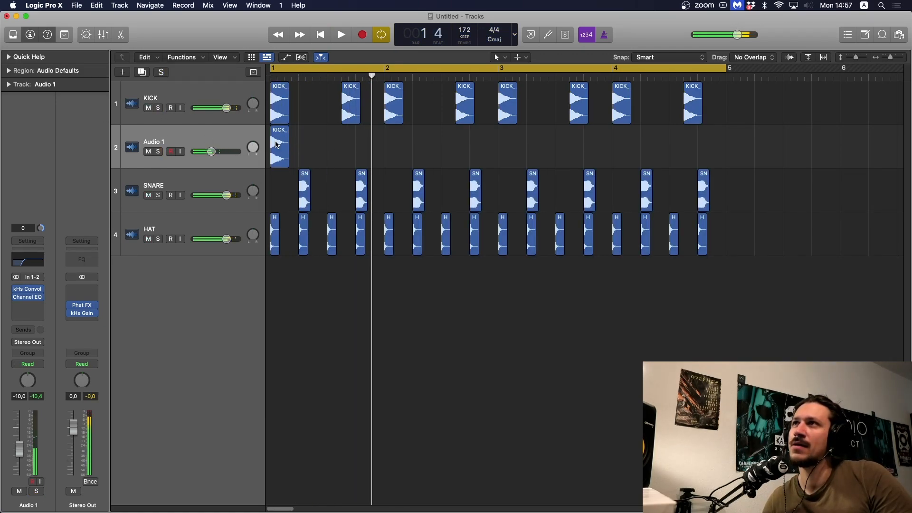
Copy the Audio 1 kick region to the start of bars 2, 3 and 4, and play the loop
mouse_move(287, 138)
left_mouse_down()
mouse_move(403, 138)
mouse_move(279, 146)
left_mouse_up()
left_click_drag(279, 147, 506, 148)
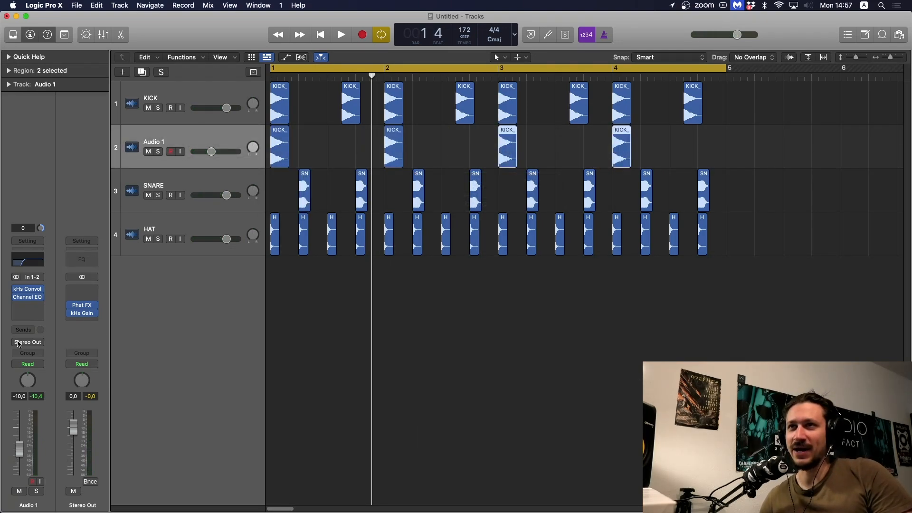
key("space")
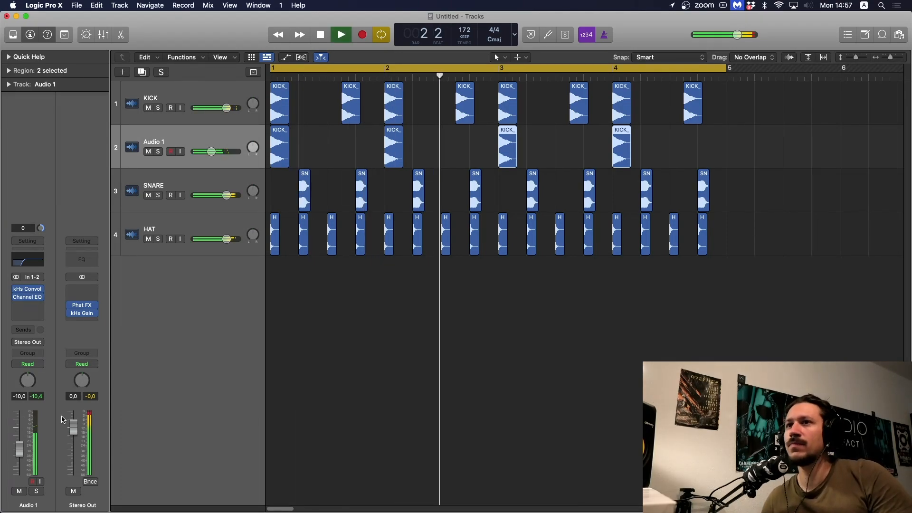
key("space")
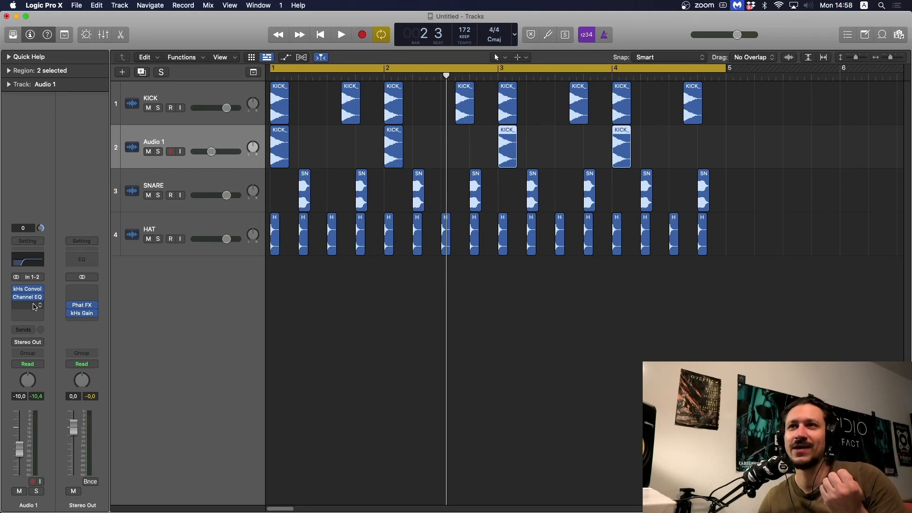
Insert the Soundtoys FilterFreak1 plug-in after the Channel EQ on Audio 1
left_click(34, 306)
mouse_move(52, 481)
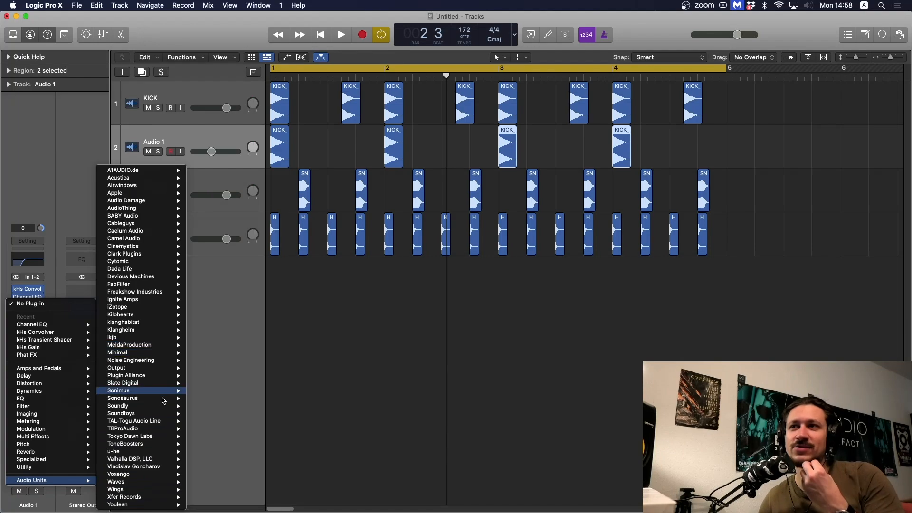
mouse_move(162, 414)
mouse_move(236, 437)
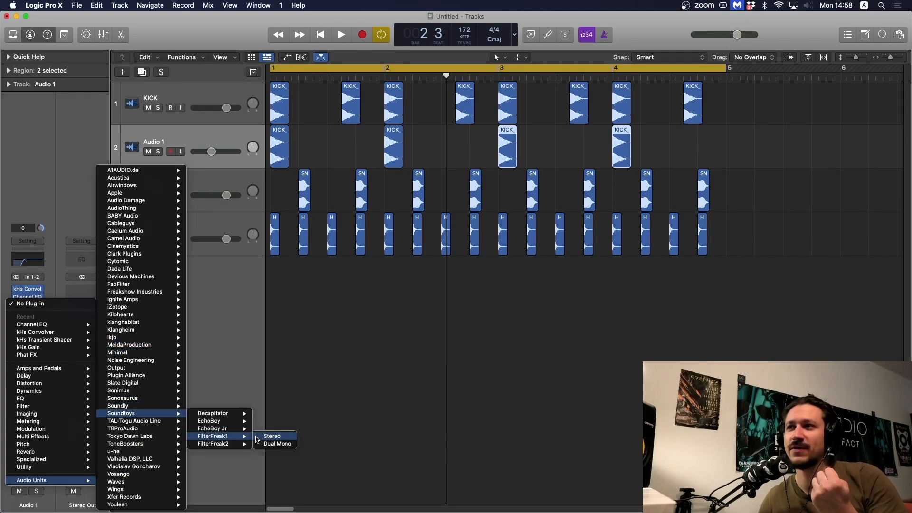
left_click(285, 397)
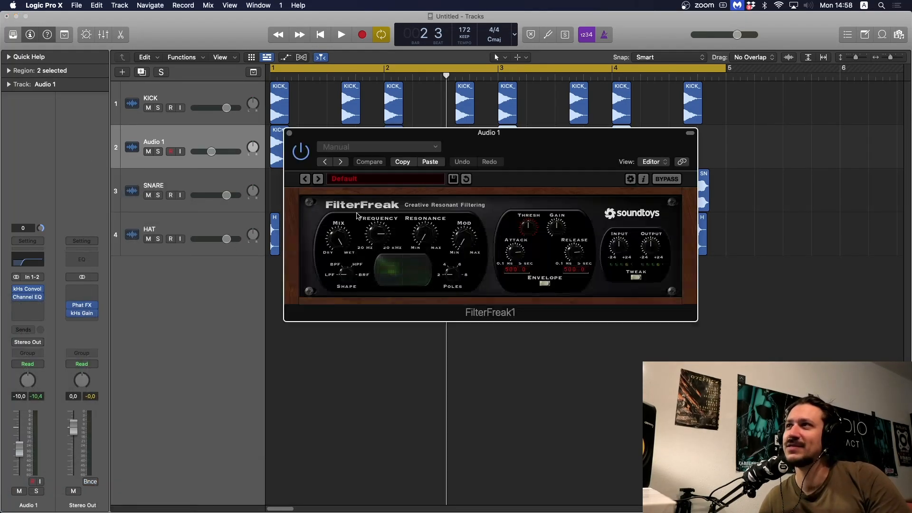
Adjust FilterFreak1's Mix slightly and switch its modulation mode to Rhythm
left_click_drag(343, 241, 343, 236)
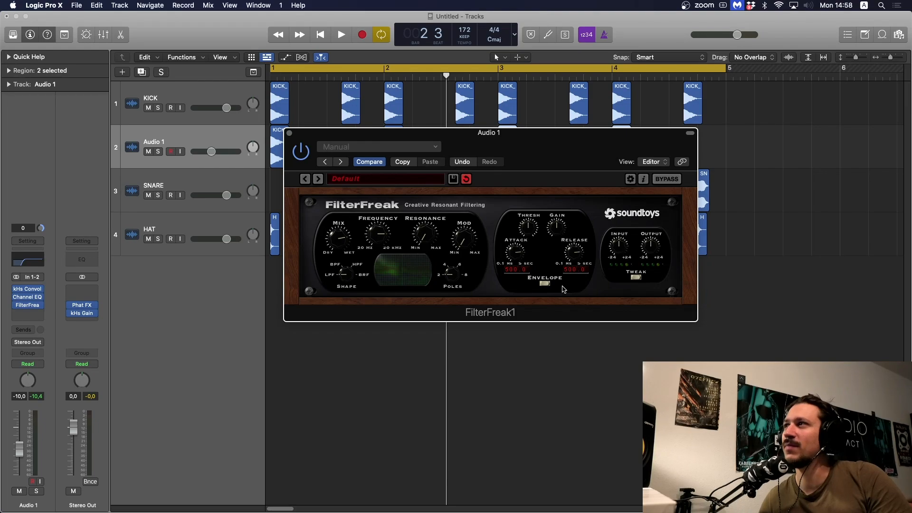
left_click(544, 284)
left_click(559, 254)
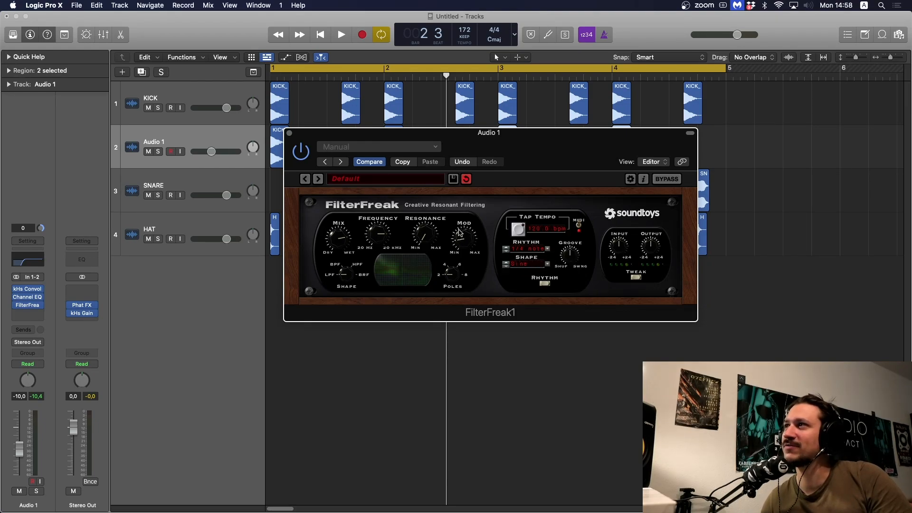
Fine-tune FilterFreak1's Frequency while replaying the loop, and lower the Audio 1 track's volume to -12.0 dB
key("space")
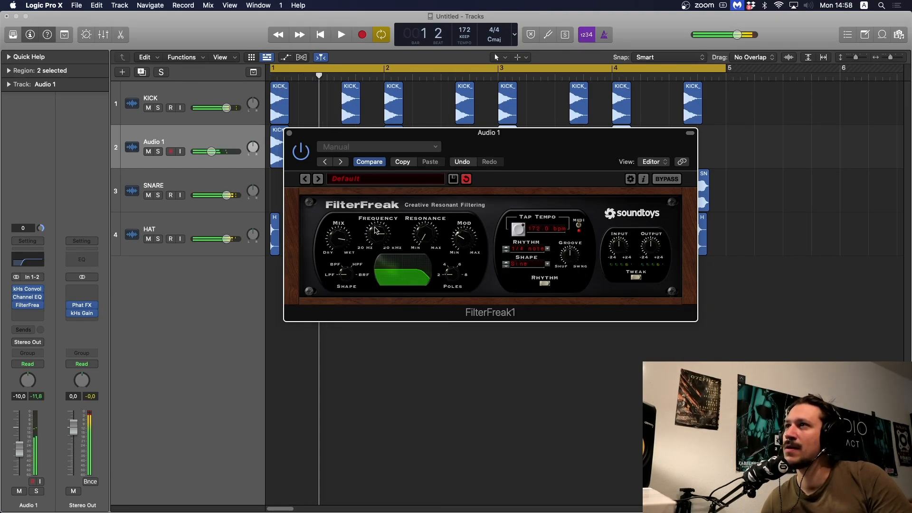
key("space")
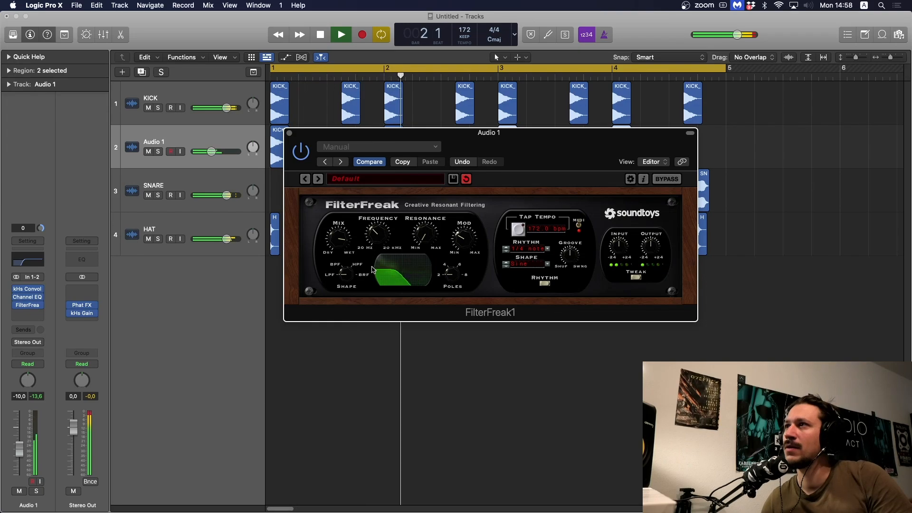
key("space")
key("space")
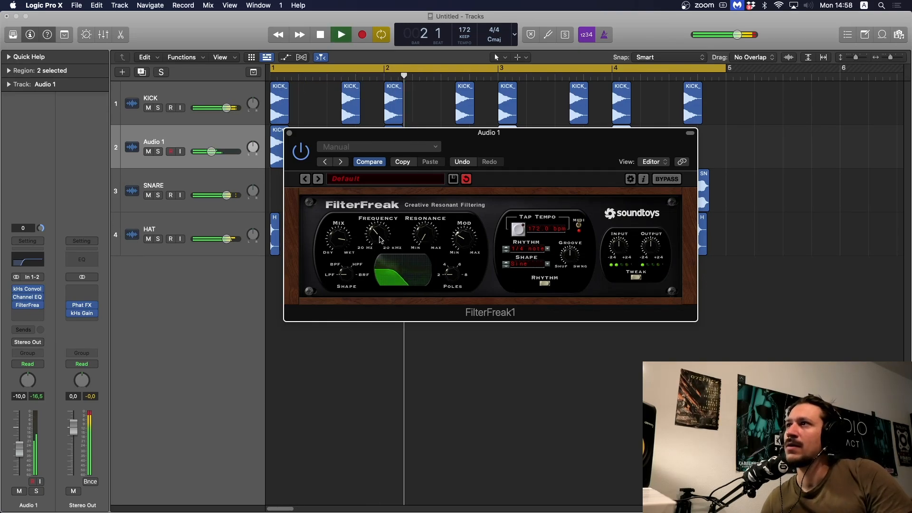
key("space")
key("space")
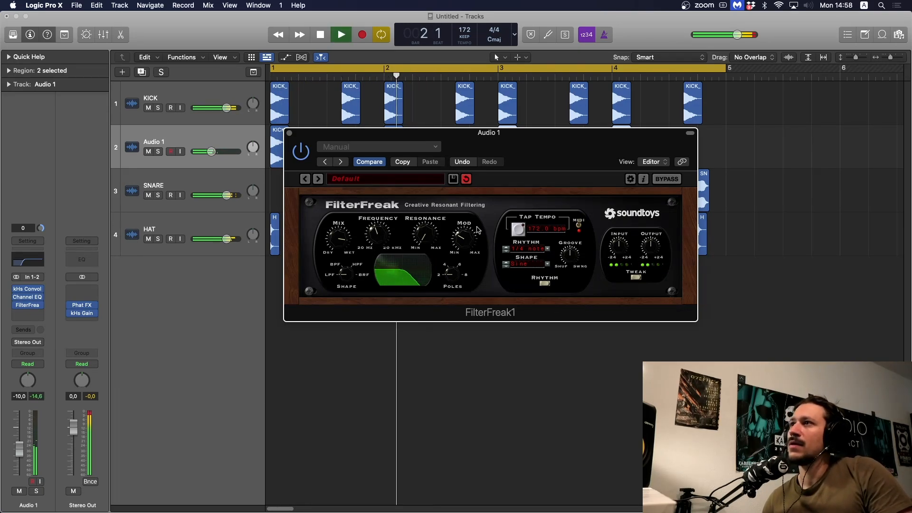
key("space")
key("space")
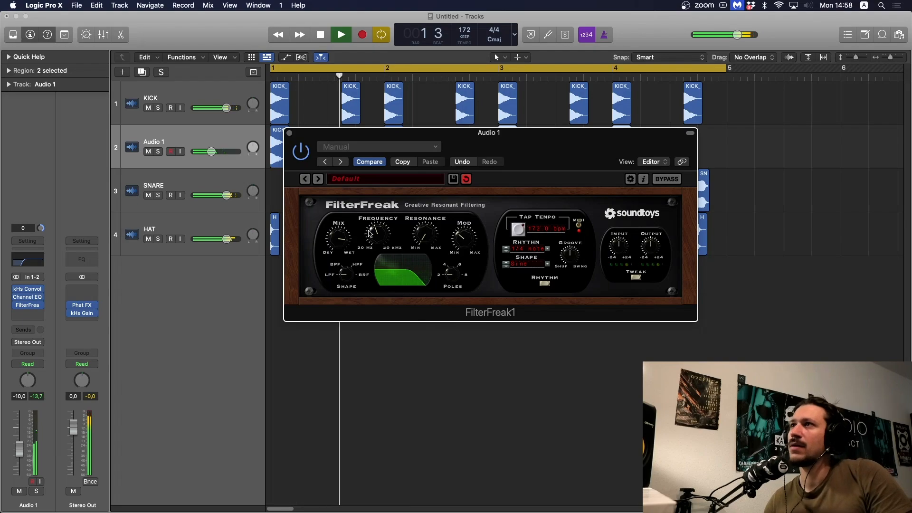
key("space")
key("space")
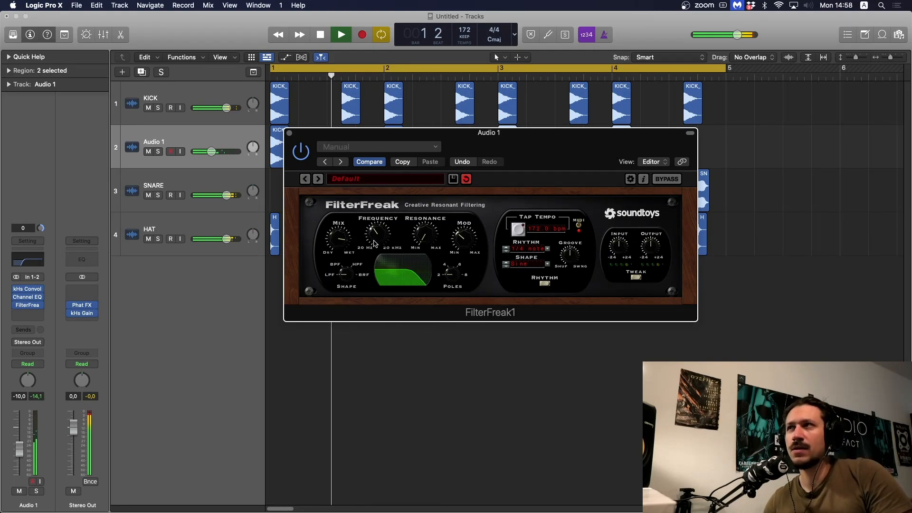
key("space")
left_click(289, 133)
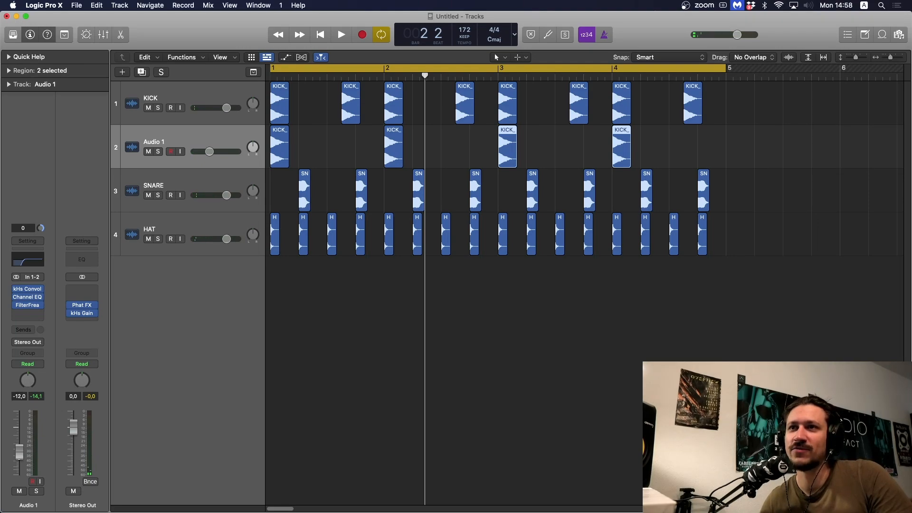
Rename the Audio 1 track "Kick Verb layer"
left_click_drag(720, 139, 240, 144)
key("super+Up")
key("super+Up")
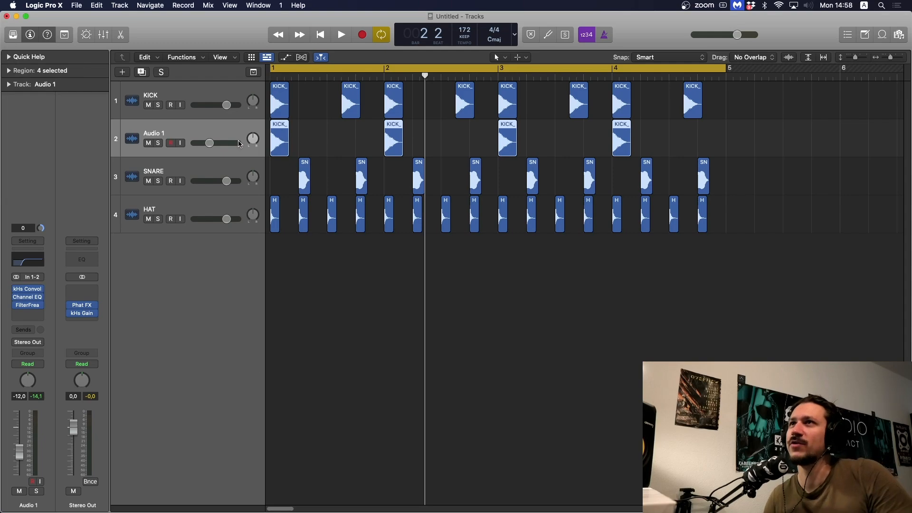
double_click(146, 131)
type("Kick V")
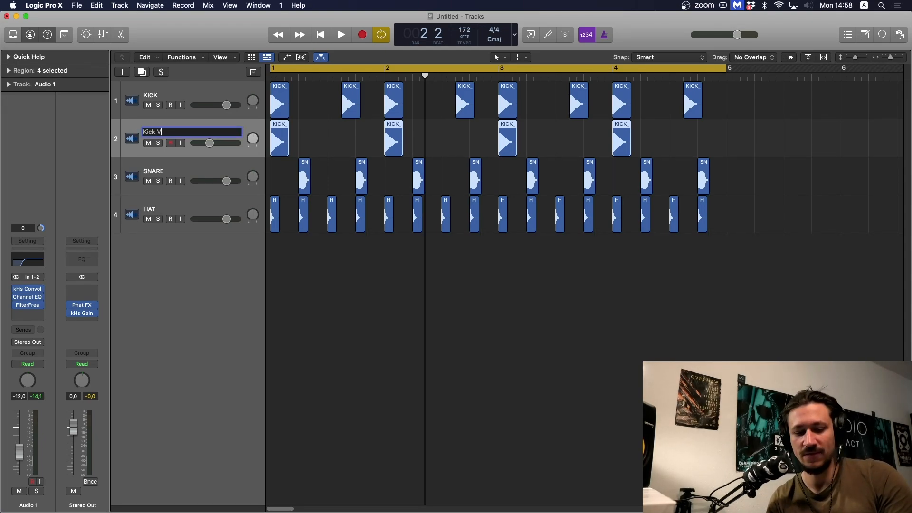
type("erb layer")
key("Return")
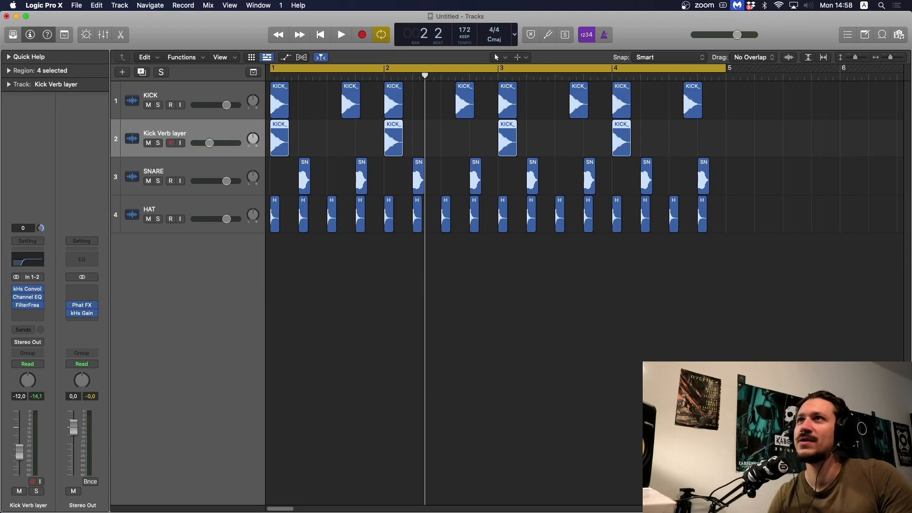
Play the drum loop, and bounce the second KICK region of bar 1 in place to a new track
left_click(292, 136)
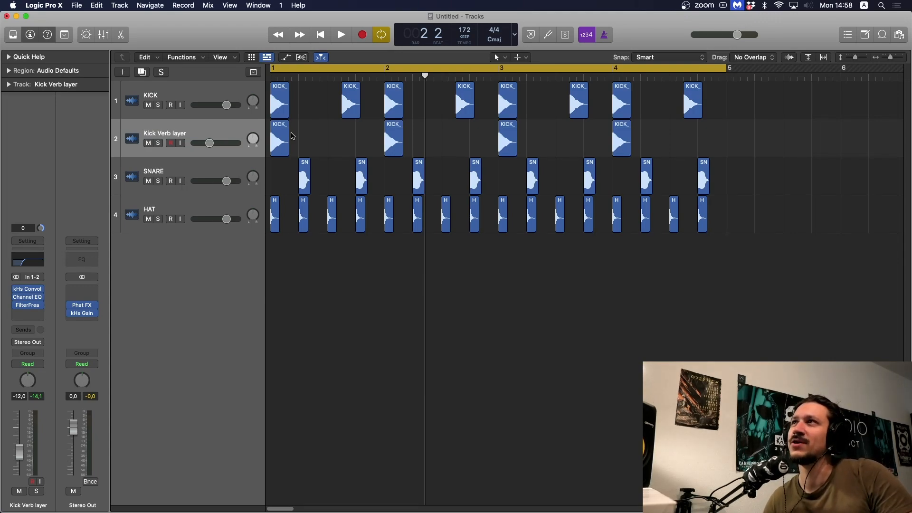
key("space")
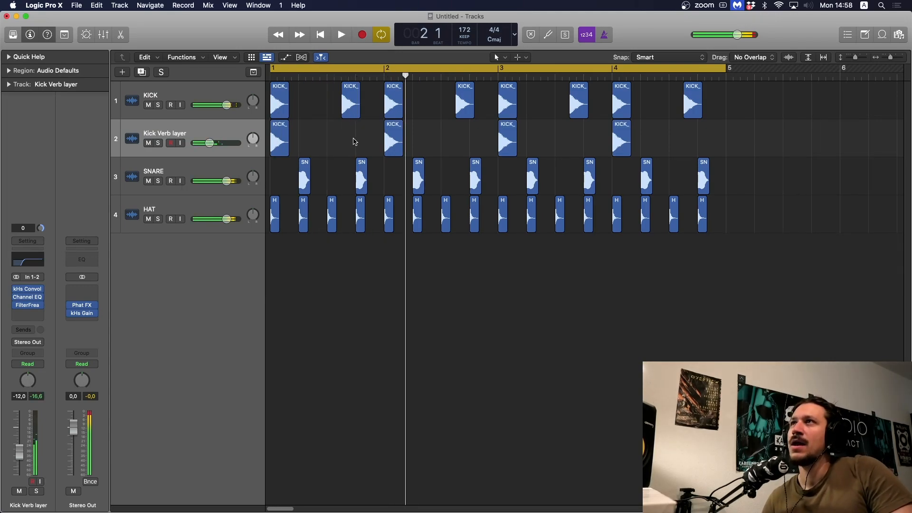
left_click(349, 111)
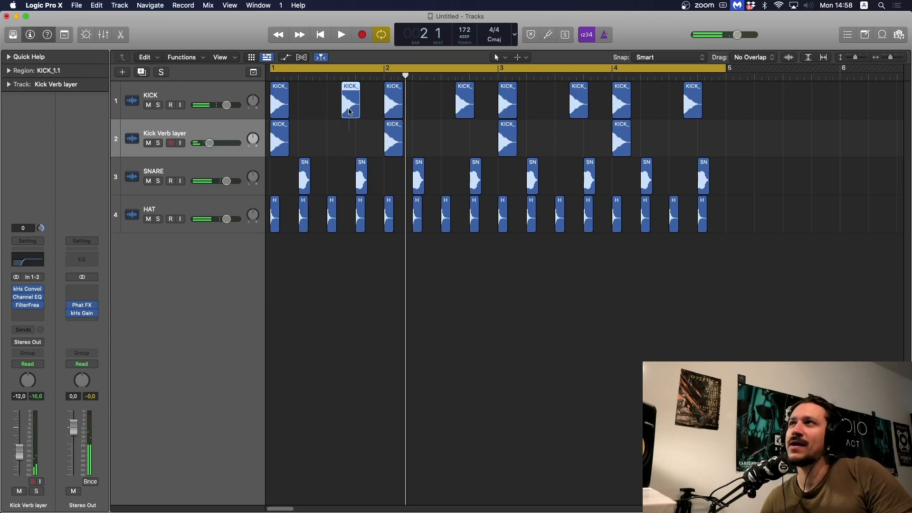
key("ctrl+b")
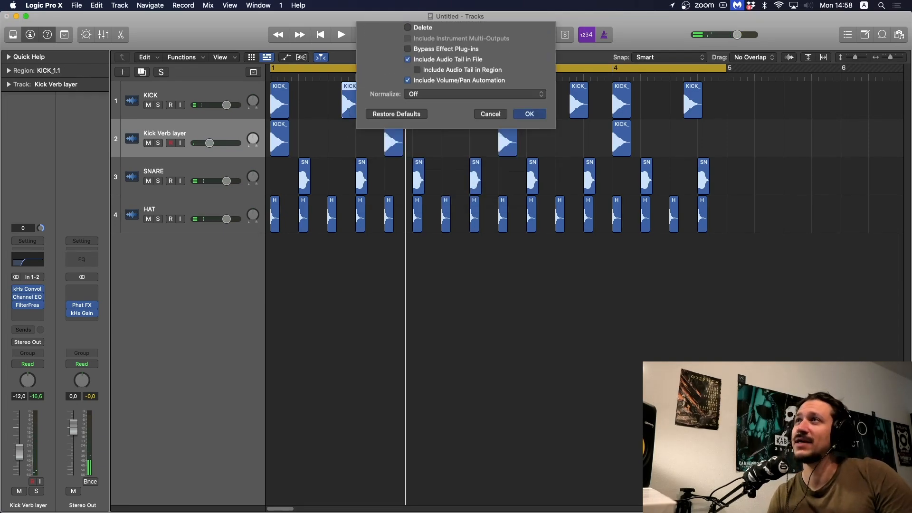
key("Return")
Move the bounced kick region to start at 1 4 3 and shorten it to end just before bar 2
left_click_drag(352, 142, 384, 148)
left_click(389, 134)
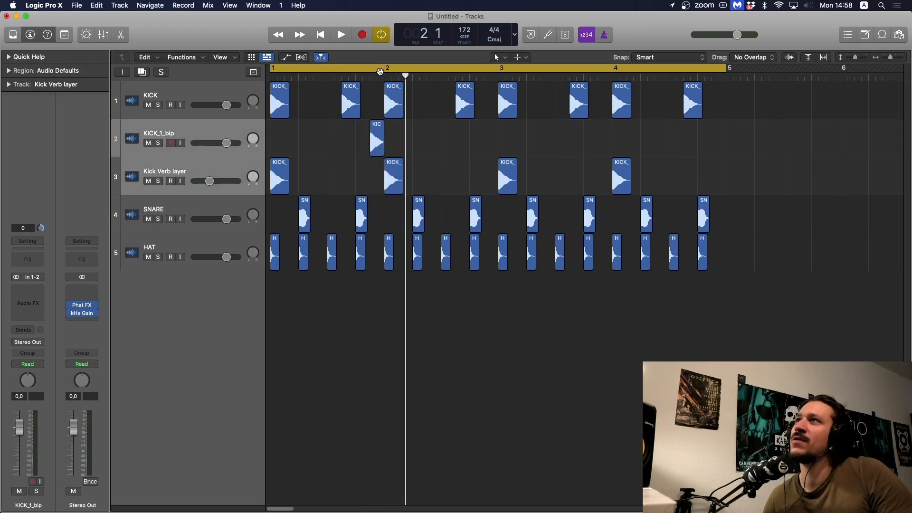
scroll(380, 80, "up", 6)
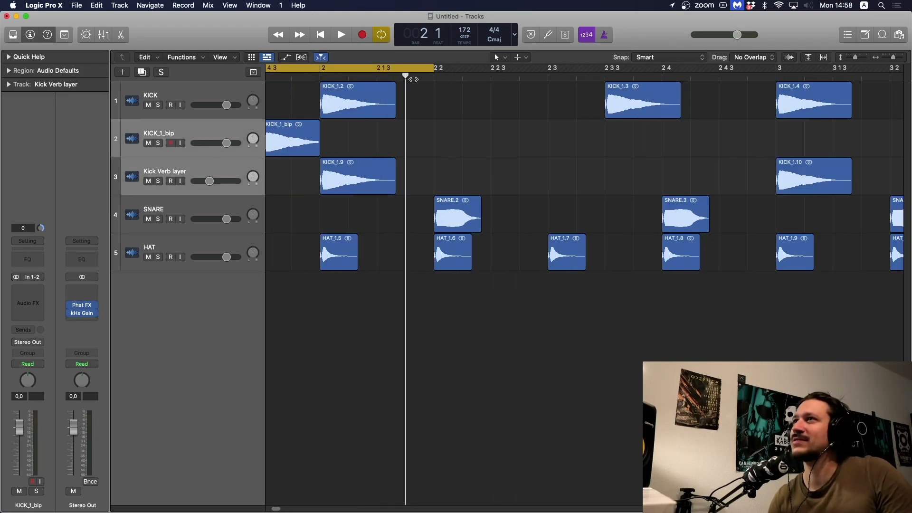
scroll(499, 179, "left", 5)
left_click_drag(473, 158, 510, 147)
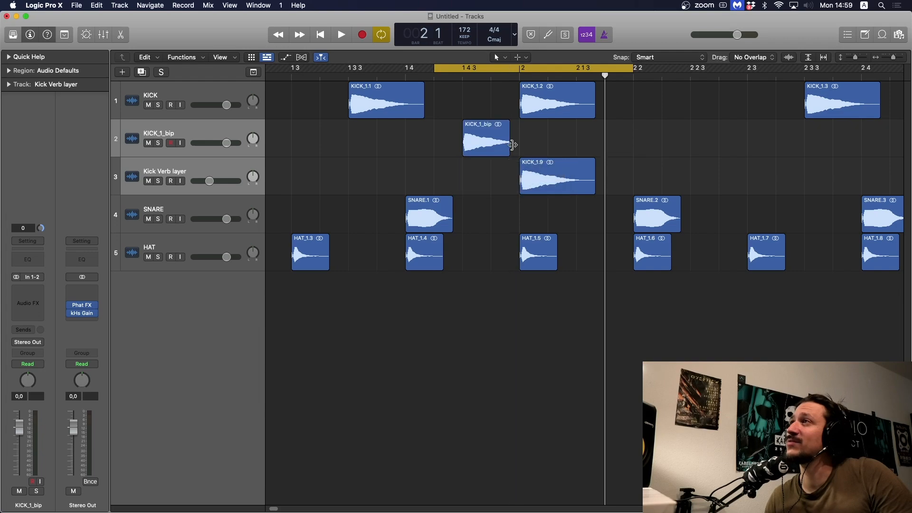
Set the bounced kick region's fade-in to 2 and its fade-out to 6
left_click(10, 70)
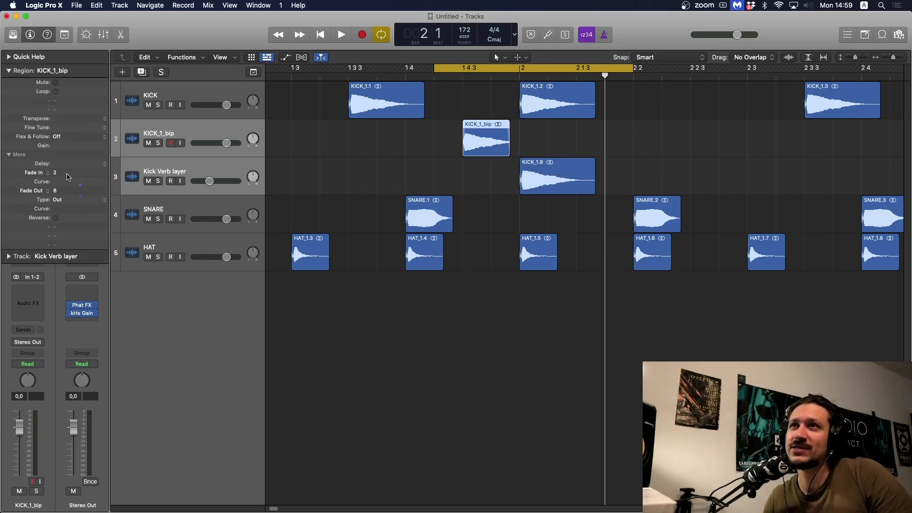
left_click(10, 71)
left_click(207, 114)
left_click(209, 126)
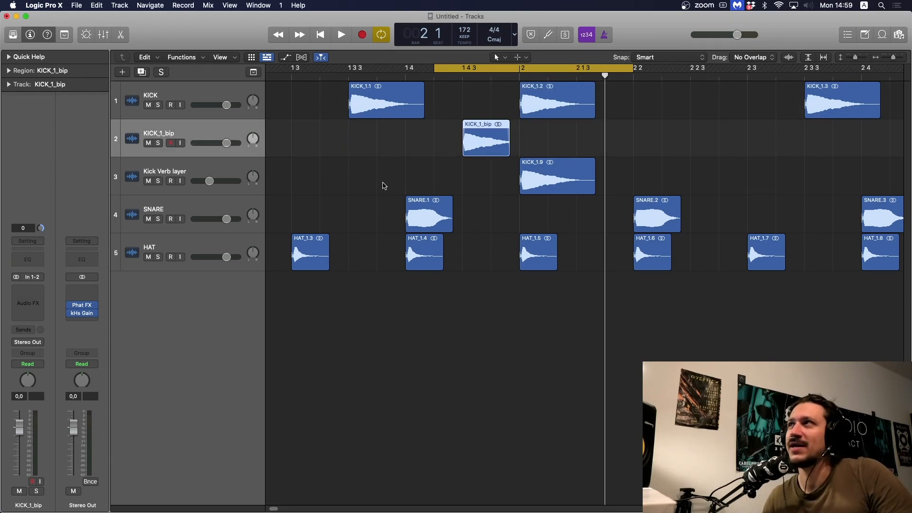
Solo the KICK_1_bip track and audition it while realigning the region's start to 1 4 3
left_click(159, 143)
key("space")
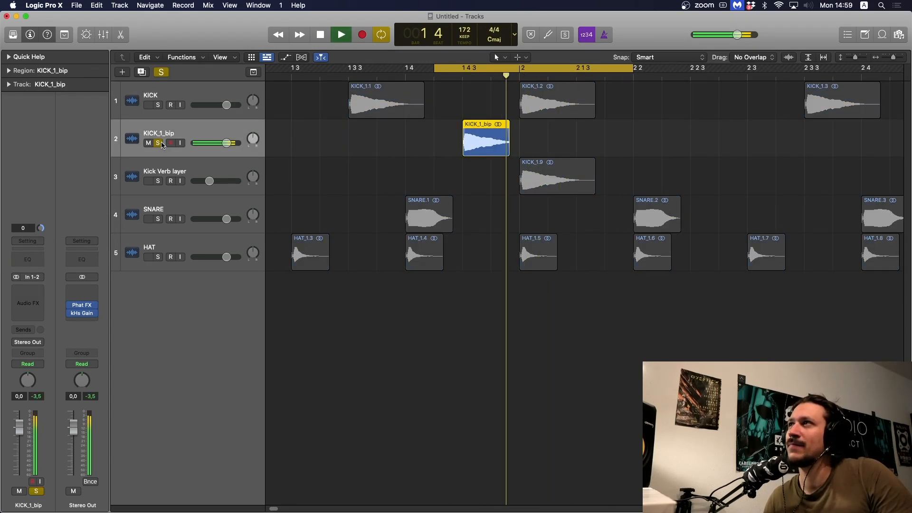
left_click(386, 142)
left_click(472, 154)
mouse_move(465, 151)
left_mouse_down()
mouse_move(478, 147)
mouse_move(457, 153)
left_mouse_up()
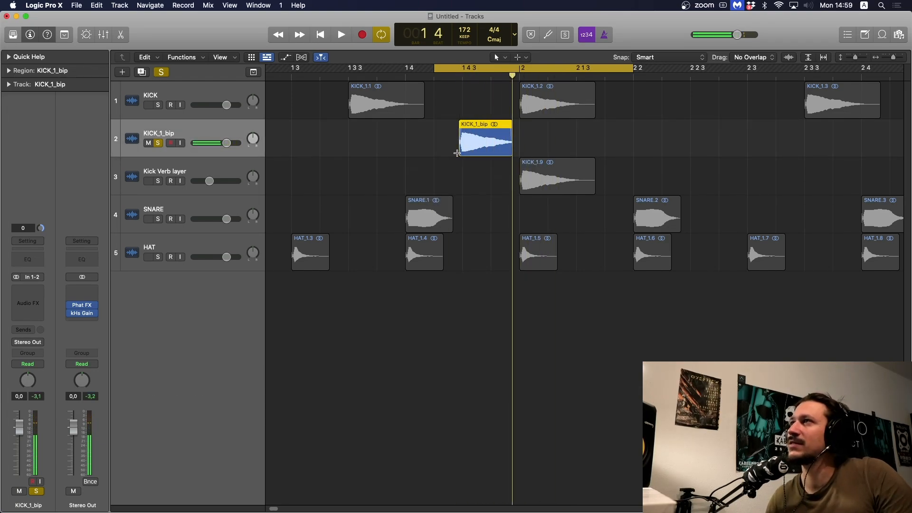
key("super+Right")
key("super+Right")
left_click_drag(295, 150, 332, 138)
key("space")
key("space")
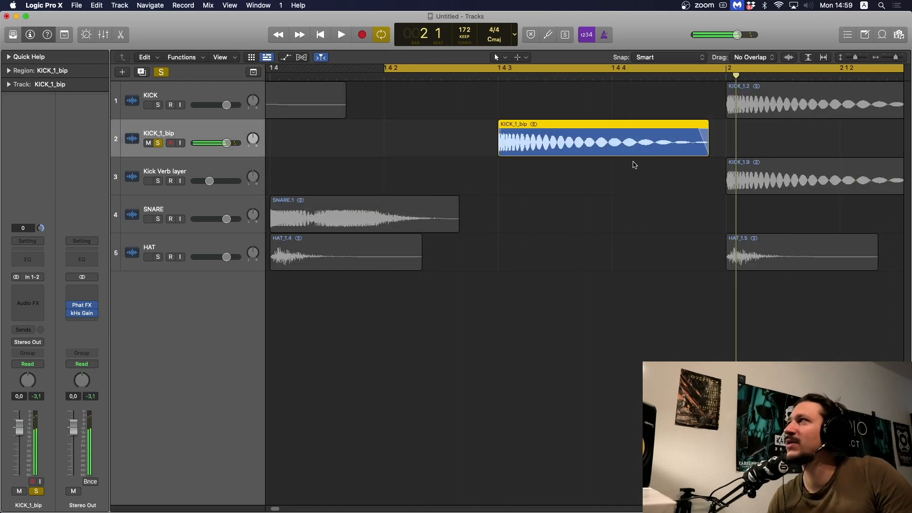
Trim the end of the KICK_1_bip region slightly shorter and replay the soloed hit
left_click_drag(707, 152, 694, 161)
key("space")
key("super+Left")
key("super+Left")
key("space")
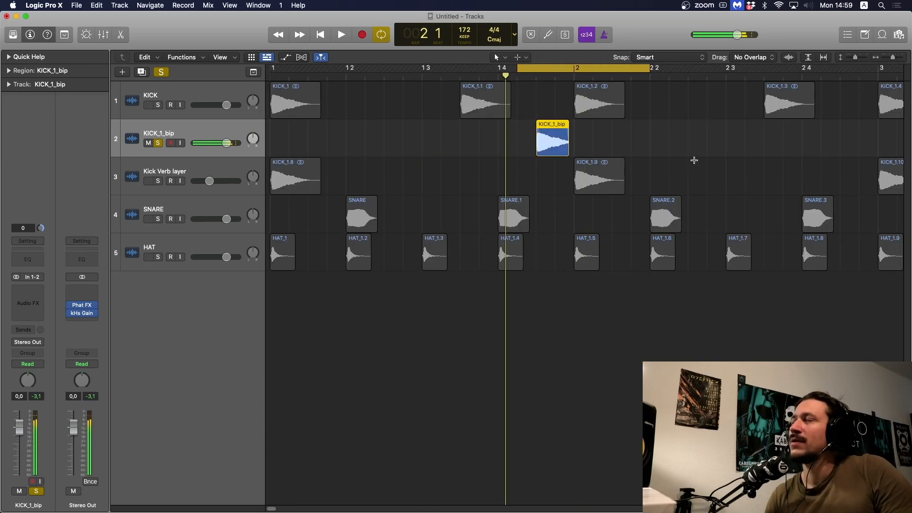
Convert the KICK_1_bip region to a Sampler track and delete the original bounced audio track
key("super+Left")
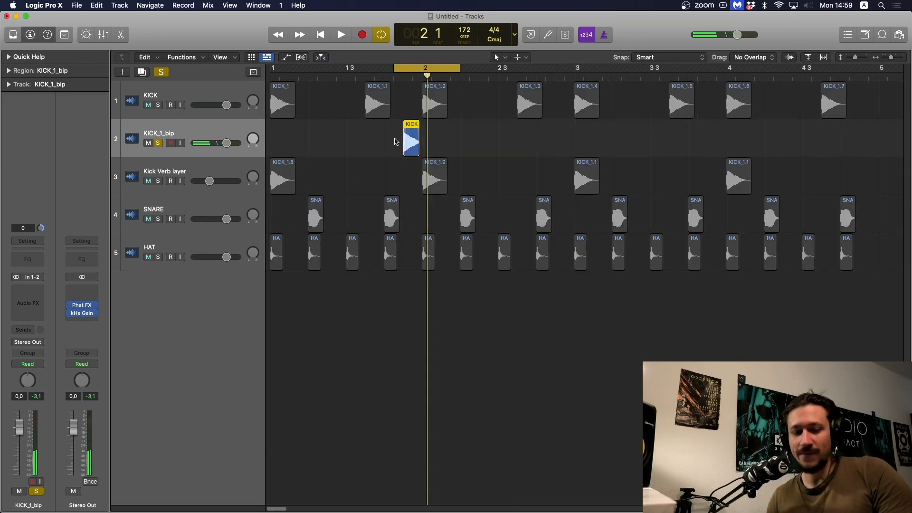
key("ctrl+e")
key("Return")
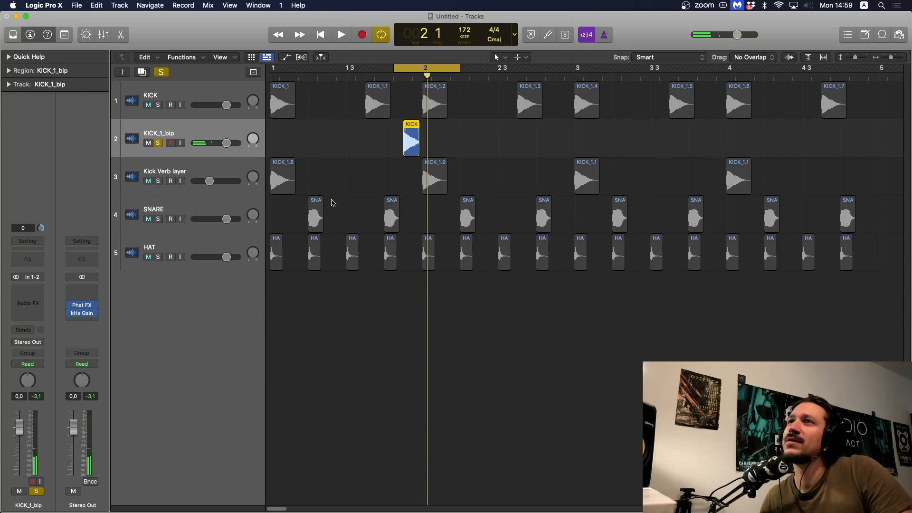
left_click(158, 143)
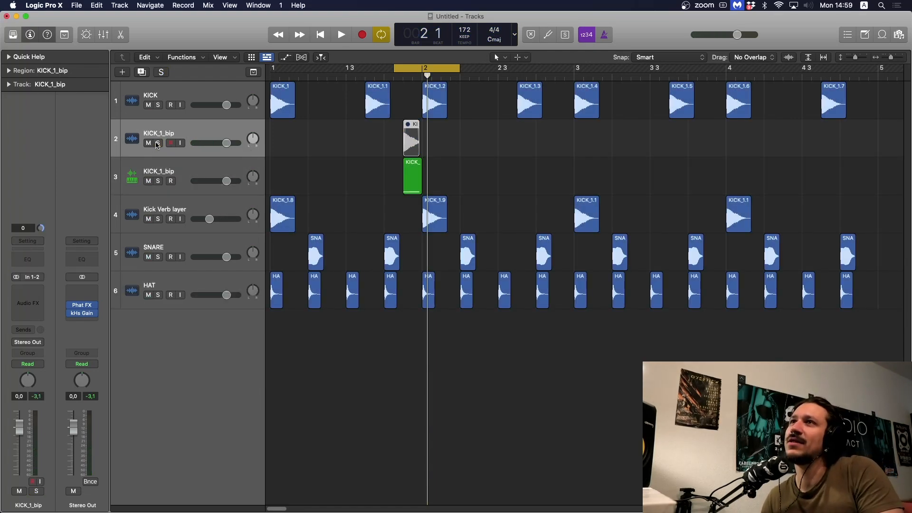
key("super+BackSpace")
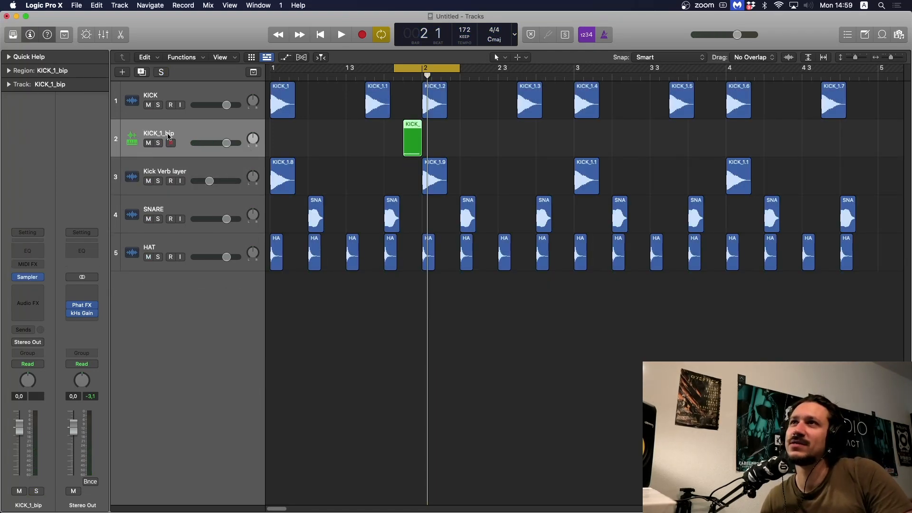
Solo the KICK_1_bip Sampler track and adjust the Sampler's Tune while auditioning the hit
left_click(158, 143)
key("space")
key("space")
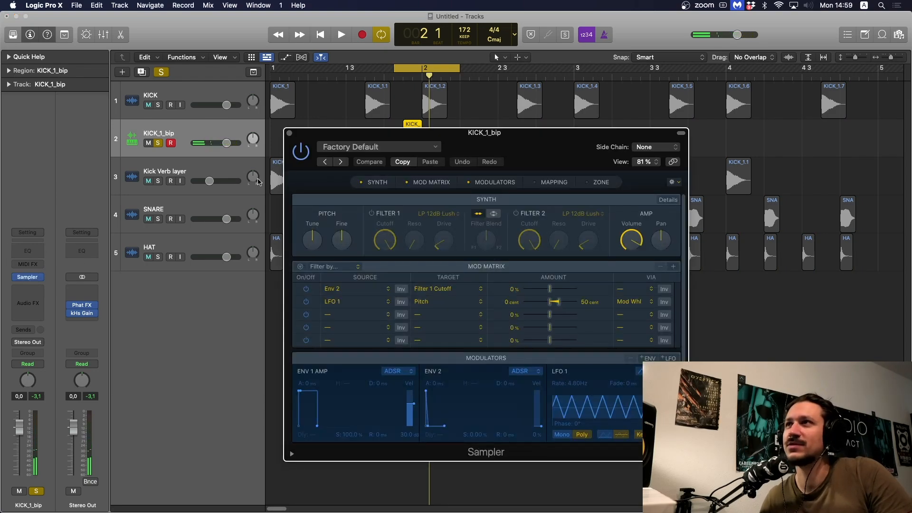
key("space")
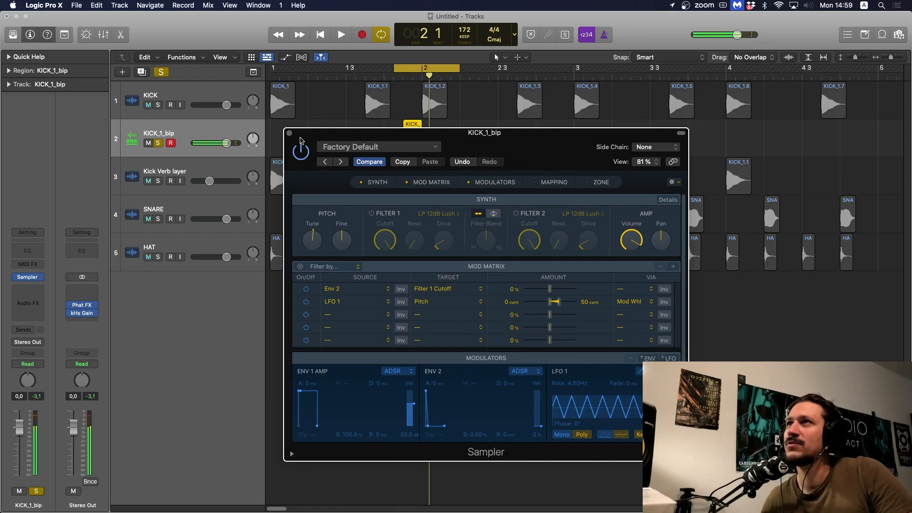
key("super+w")
Bounce the Sampler region in place, keep only the bounced track, and play it soloed
left_click_drag(514, 120, 395, 133)
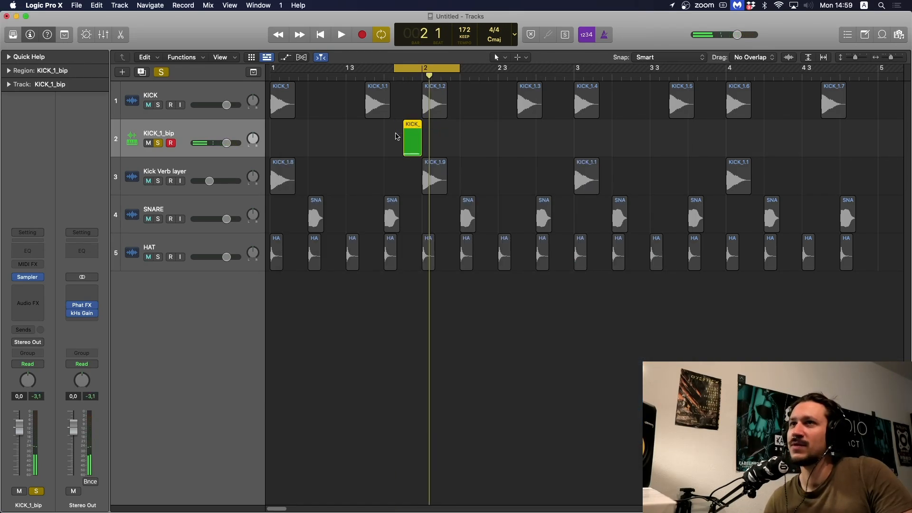
key("ctrl+b")
key("Return")
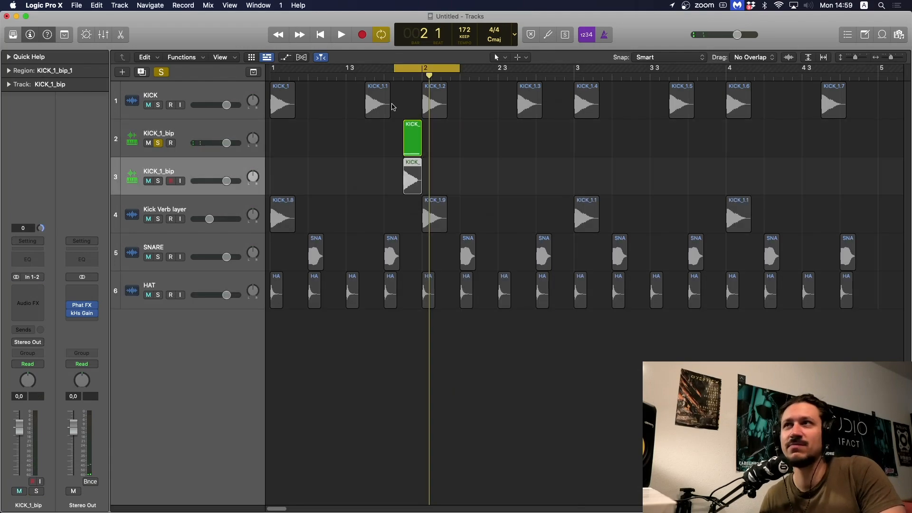
left_click(159, 143)
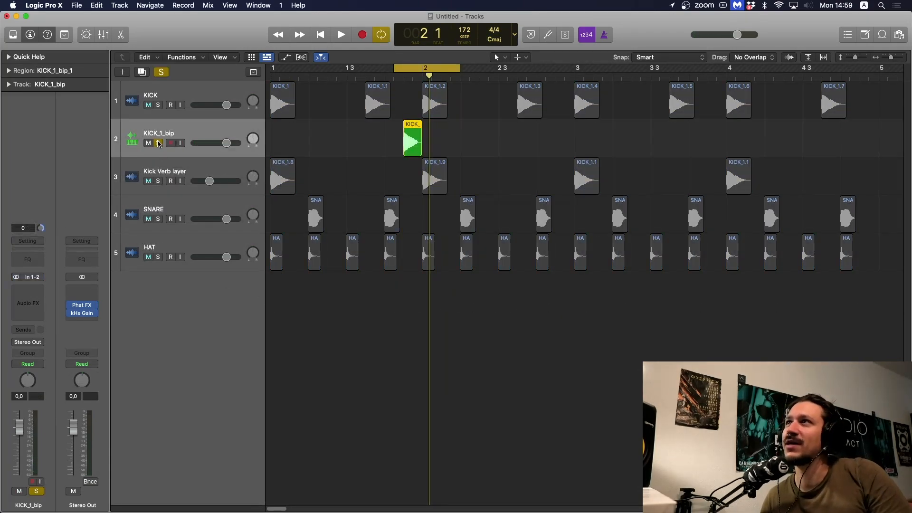
key("space")
key("space")
Shorten the end of the KICK_1_bip_1 region and add a fade-out over its last part with the Fade tool
left_click_drag(418, 144, 450, 148)
key("super+Right")
key("super+Right")
right_click(471, 135)
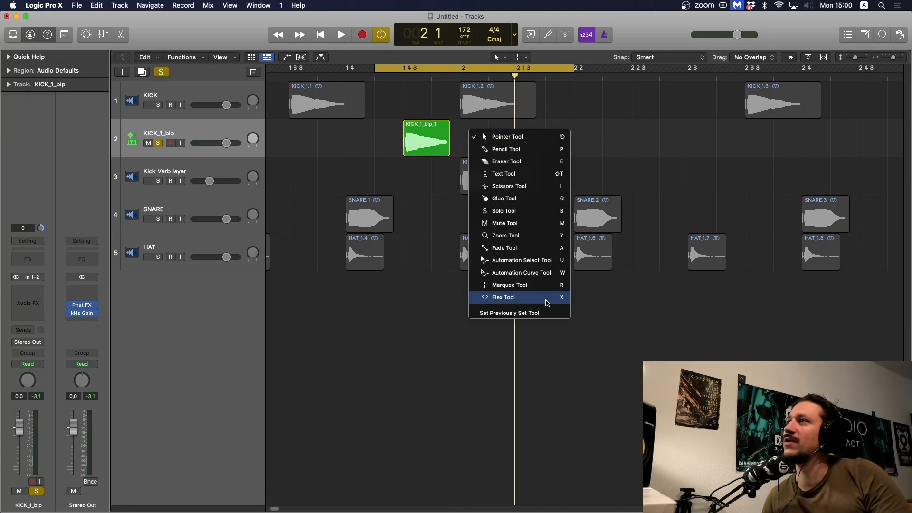
left_click(523, 248)
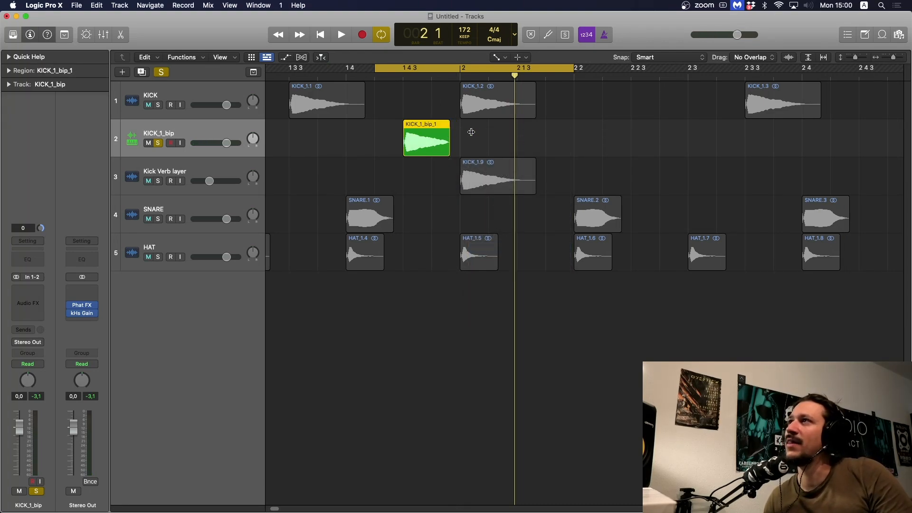
key("space")
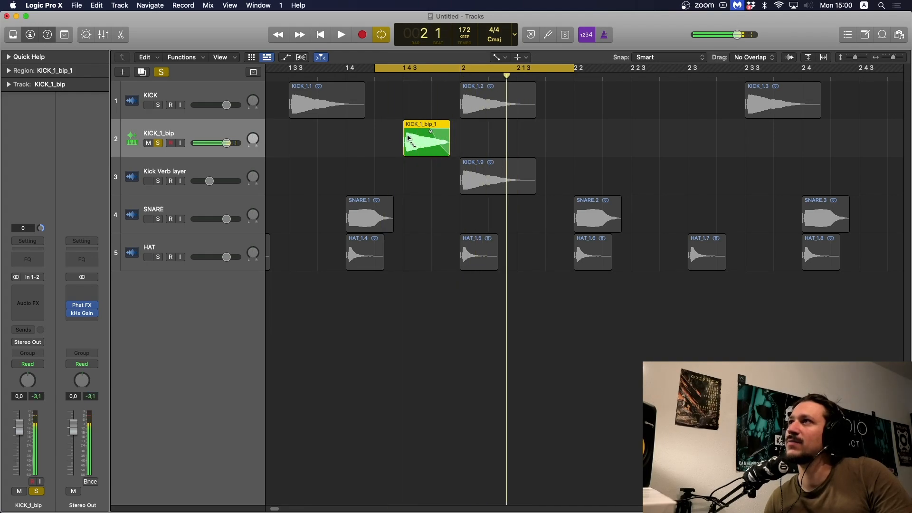
Return to the Pointer tool, trim a little more off the end of the KICK_1_bip_1 region, and audition it soloed
key("t")
key("t")
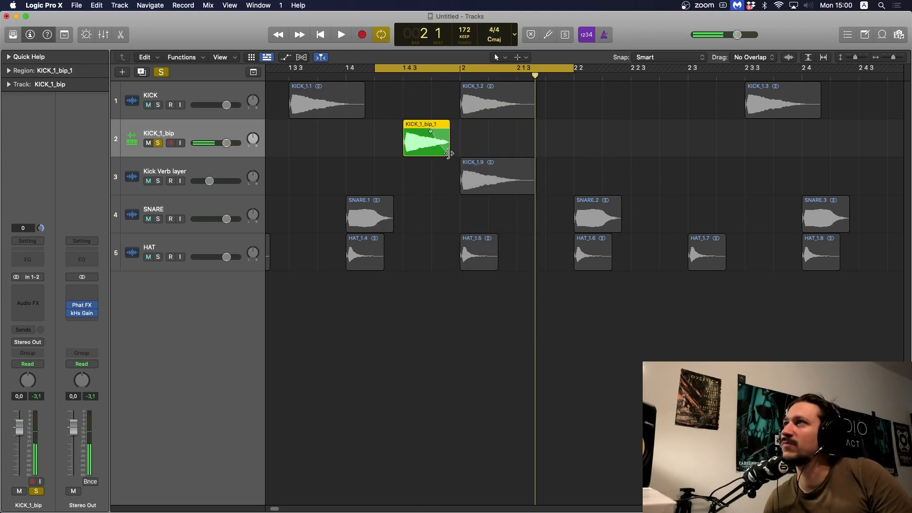
key("space")
left_click_drag(450, 153, 447, 152)
key("space")
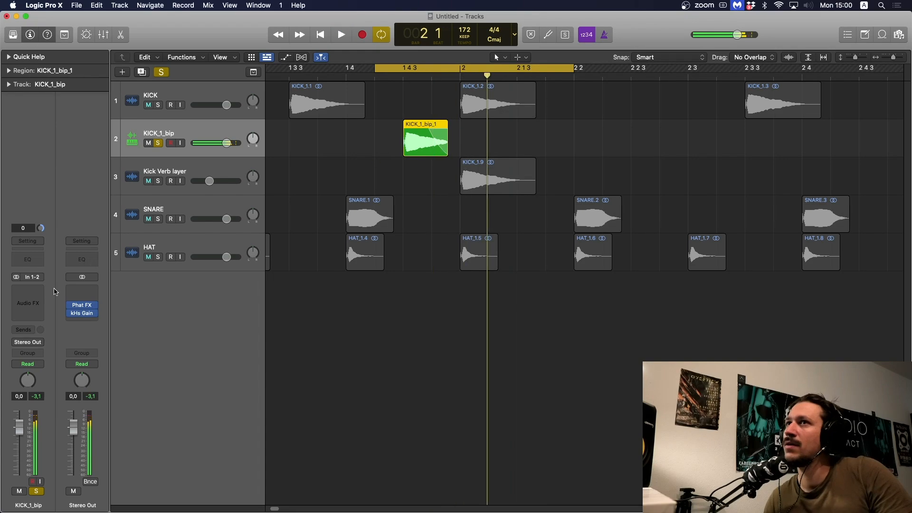
Insert a stereo kHs Convolver on the KICK_1_bip track and set its Mix to 11 % while auditioning the hit
left_click(38, 293)
mouse_move(61, 327)
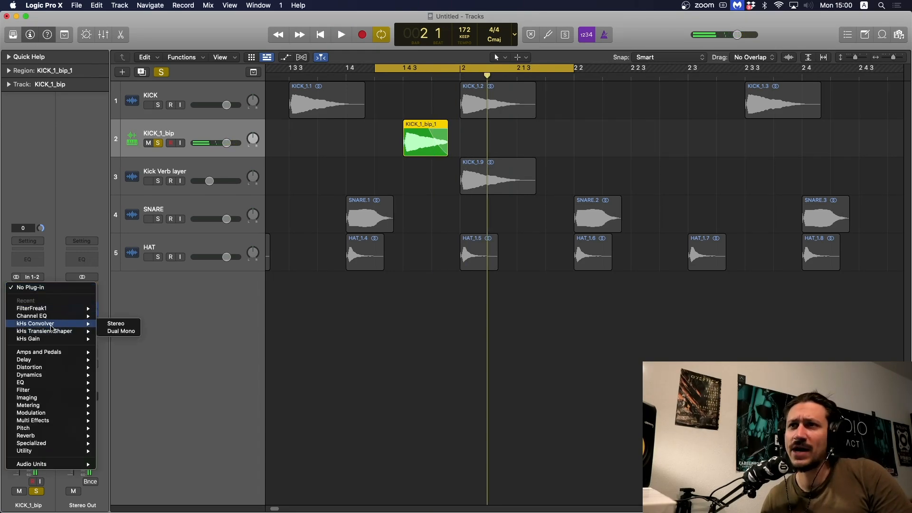
left_click(114, 326)
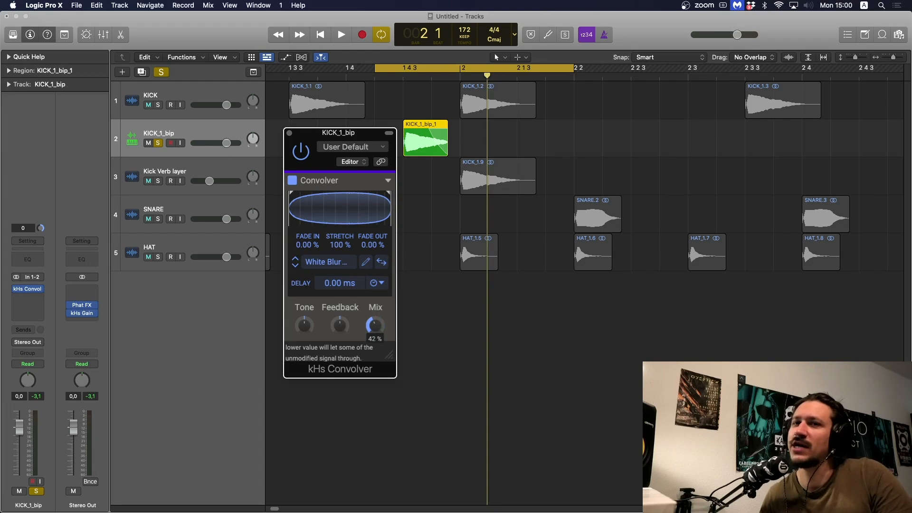
key("space")
left_click_drag(375, 325, 375, 347)
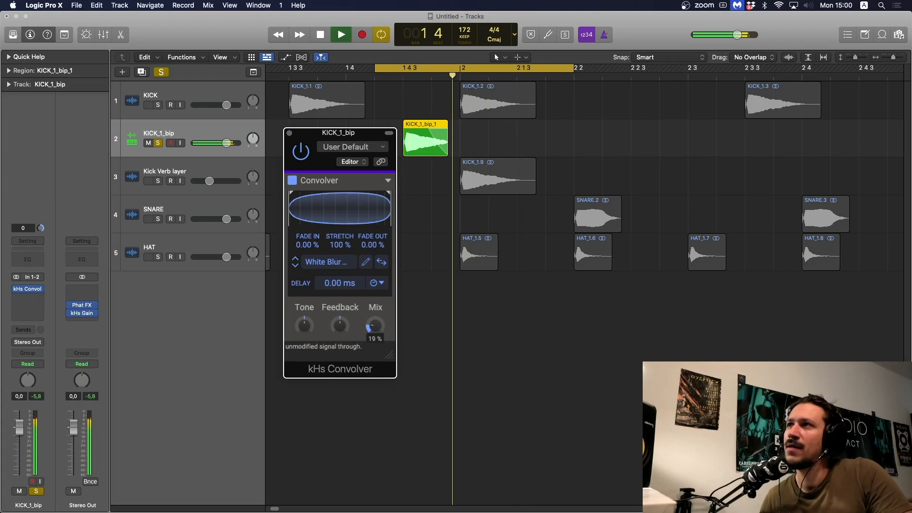
key("space")
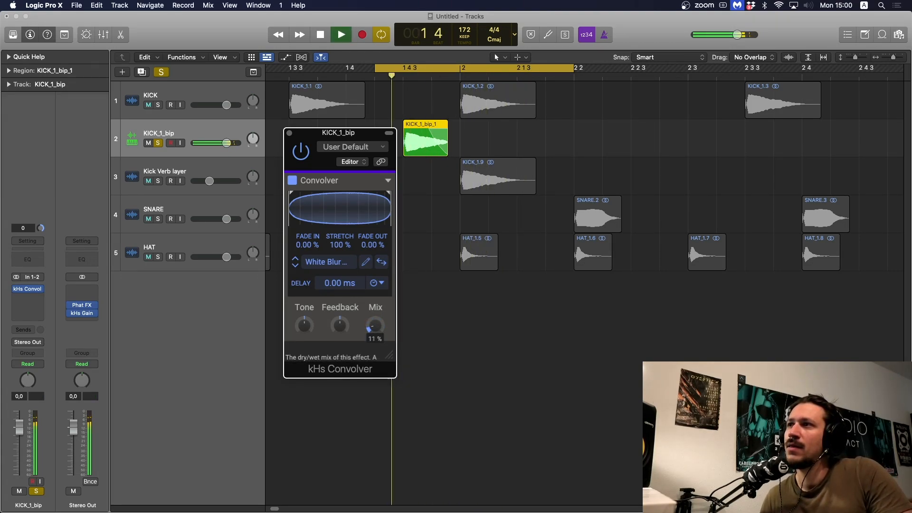
Add a stereo kHs Dual Delay after the Convolver, set its delay time to 52.0 ms and lower the Feedback during playback
left_click(29, 302)
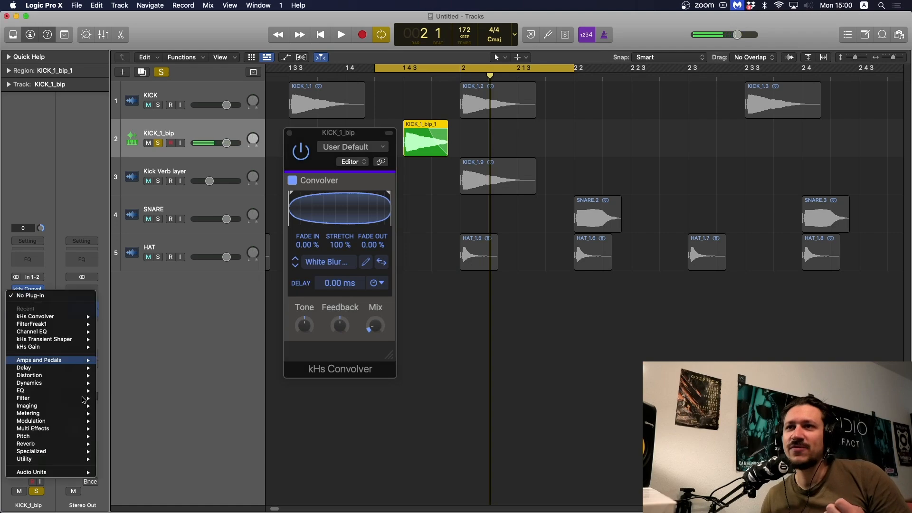
mouse_move(71, 476)
mouse_move(132, 324)
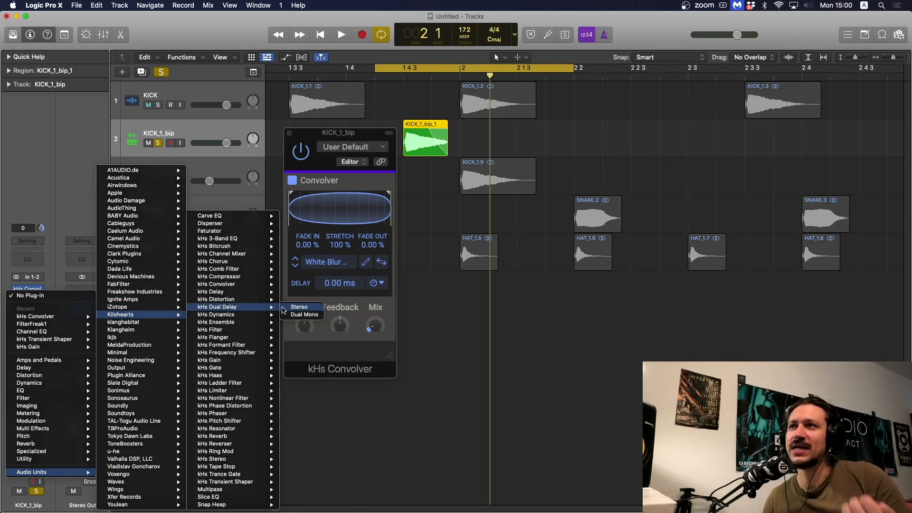
left_click(290, 307)
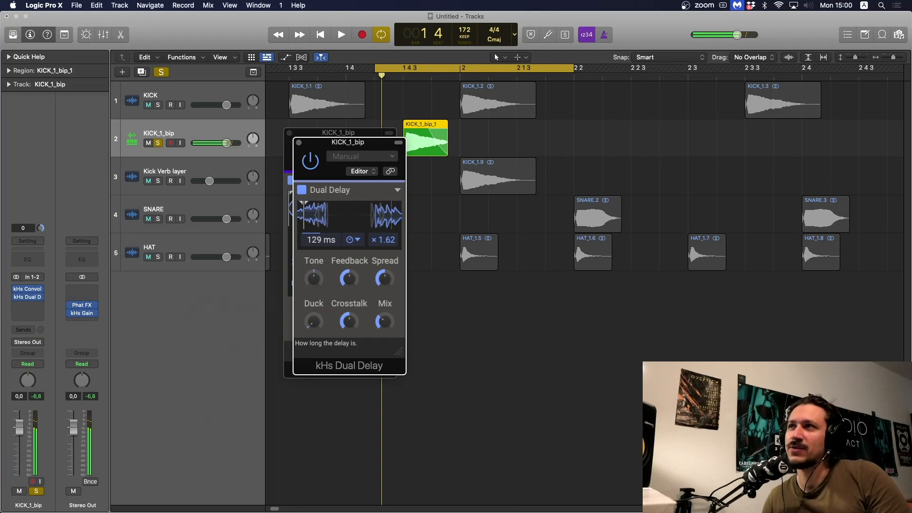
key("space")
left_click_drag(321, 239, 349, 290)
key("space")
key("space")
key("space")
key("space")
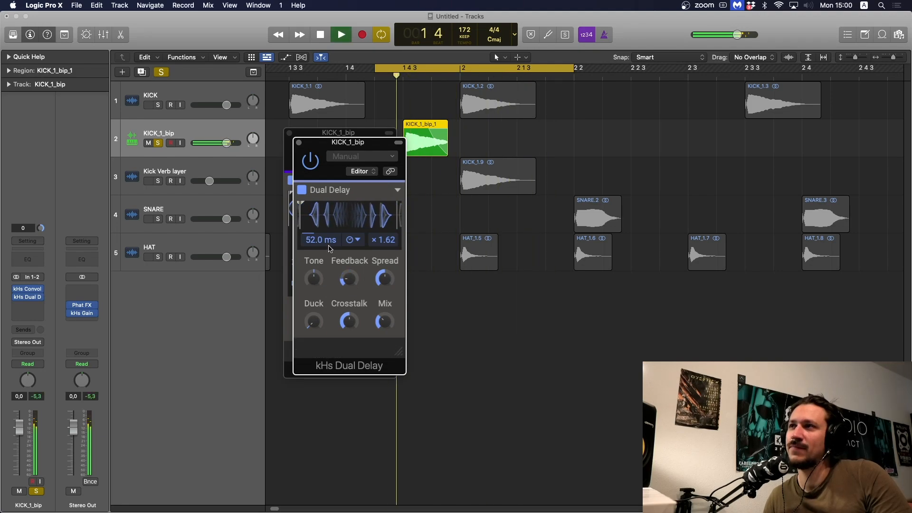
Fine-tune the Dual Delay time to 47.3 ms, reduce its Mix while auditioning, and close both plug-in windows
left_click_drag(322, 239, 323, 240)
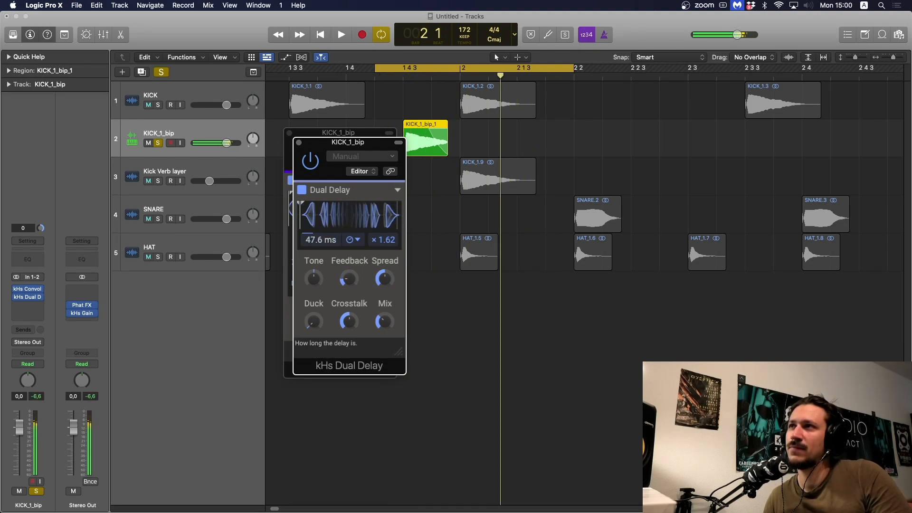
key("space")
key("space")
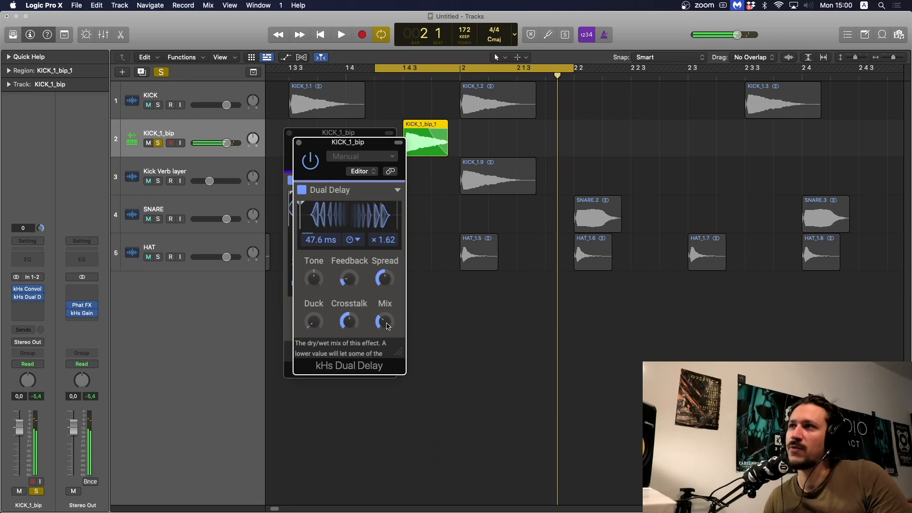
left_click_drag(384, 322, 384, 331)
key("space")
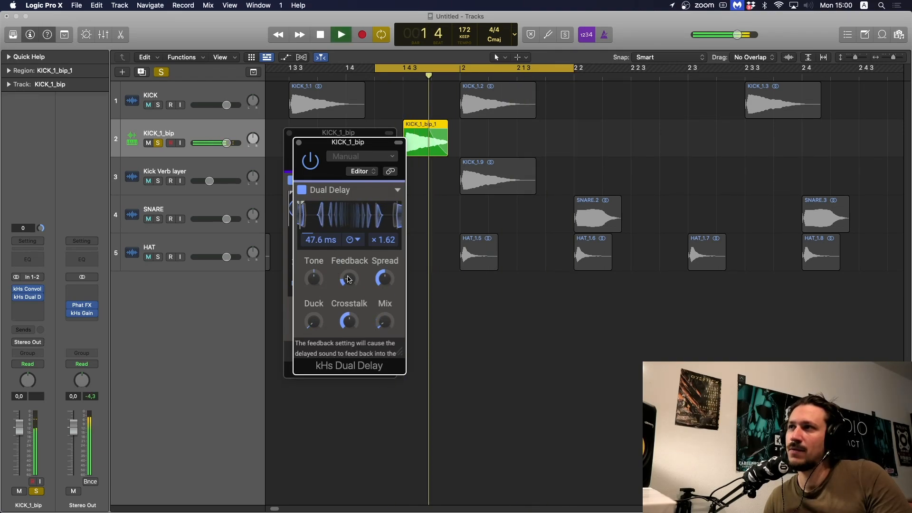
left_click_drag(321, 239, 321, 241)
key("space")
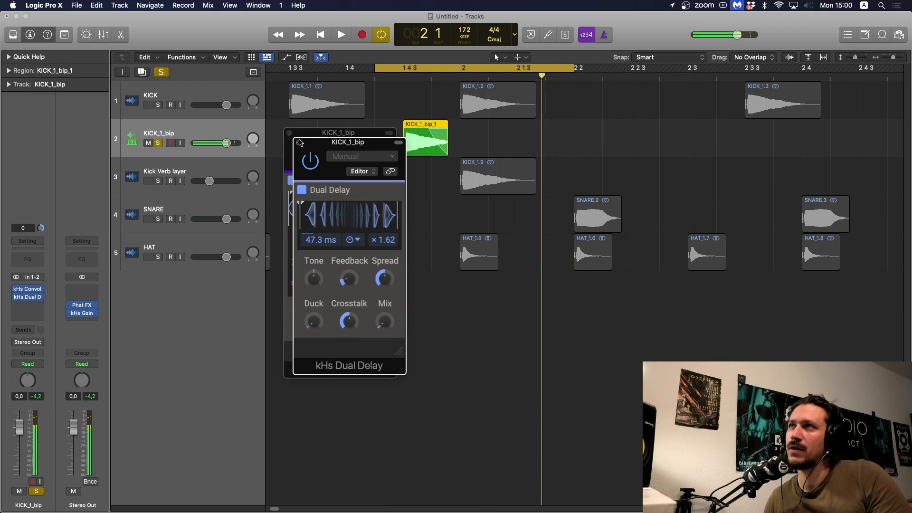
left_click(299, 143)
left_click(290, 132)
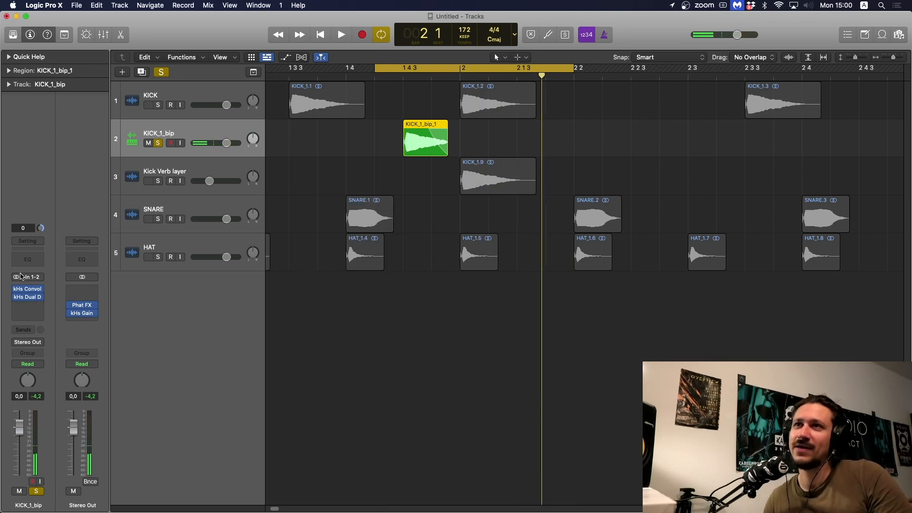
Add a Channel EQ with a low-shelf cut of -6.2 dB at 76 Hz and a high-shelf cut of -3.4 dB at 3520 Hz
left_click(27, 259)
left_click_drag(375, 233, 379, 256)
key("space")
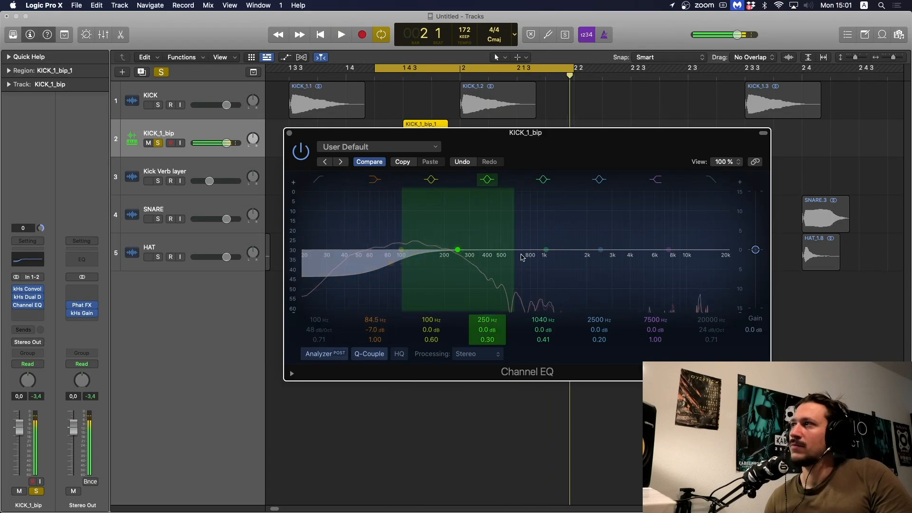
left_click_drag(668, 251, 605, 242)
left_click_drag(344, 285, 336, 282)
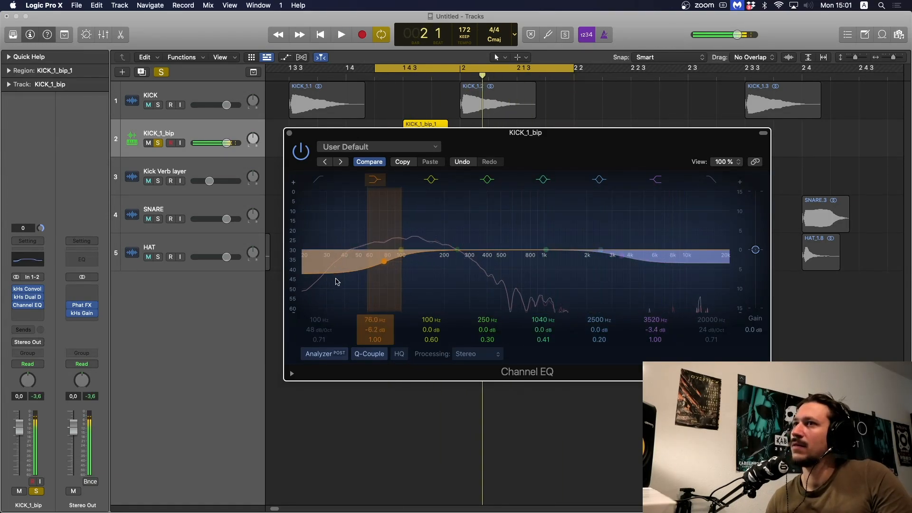
left_click(290, 134)
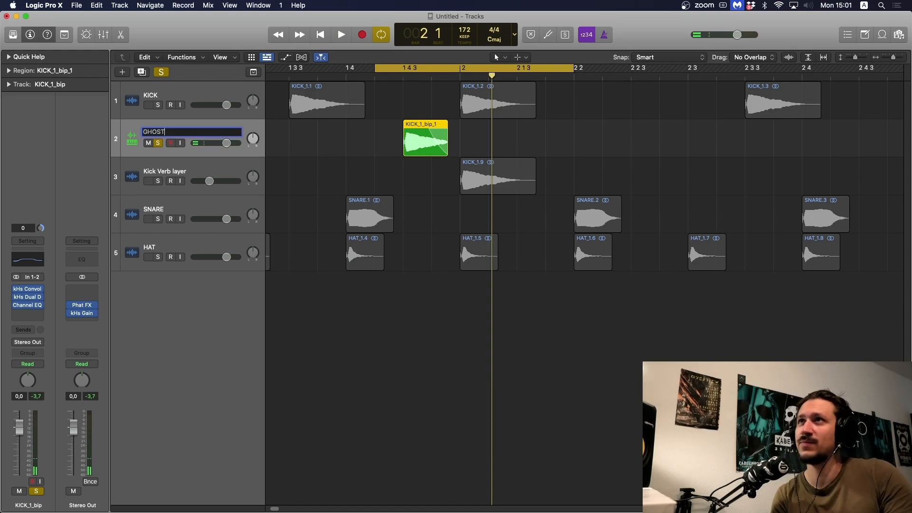
Rename the KICK_1_bip track to GHOST and lower its volume to -2.0 dB while auditioning
key("Return")
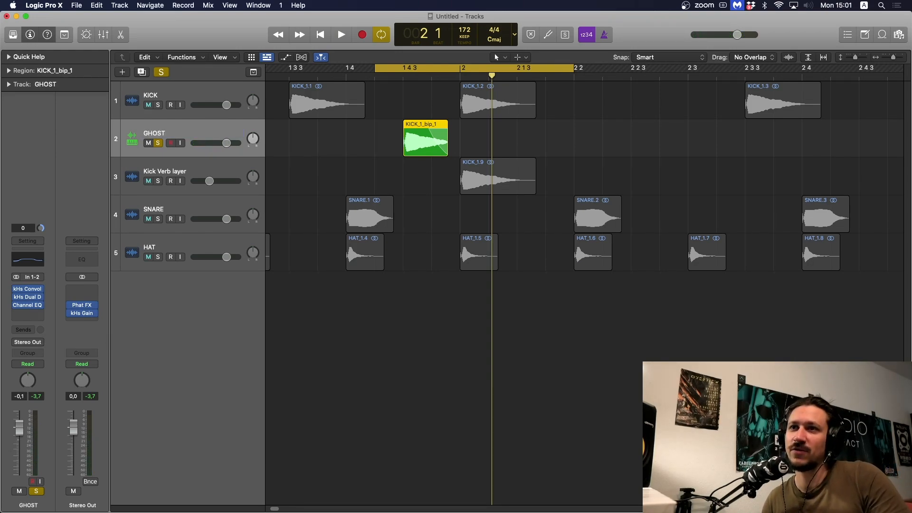
key("space")
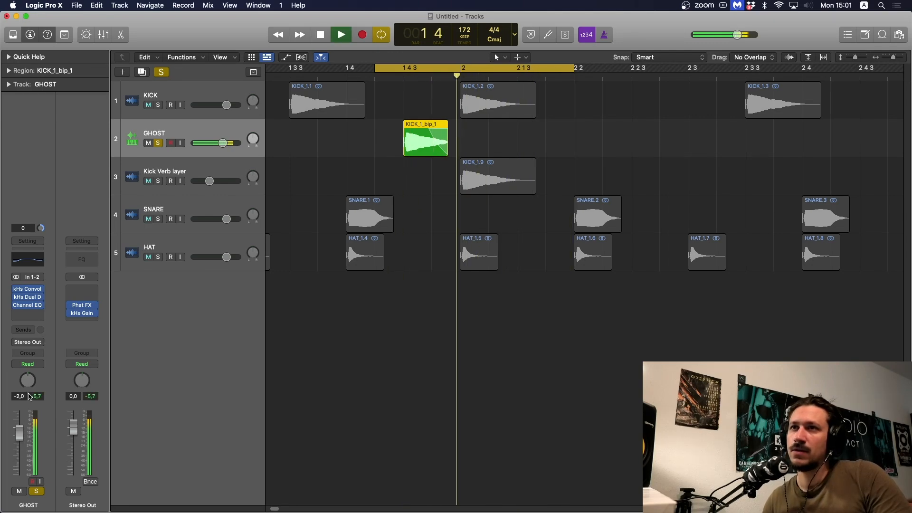
key("space")
Insert a stereo kHs Transient Shaper on the GHOST track and reduce its Sustain during playback
left_click(27, 313)
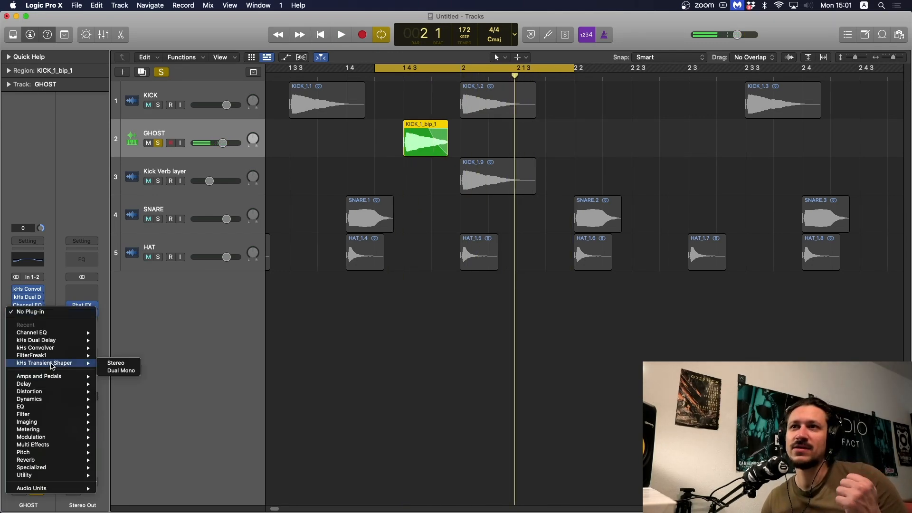
mouse_move(80, 491)
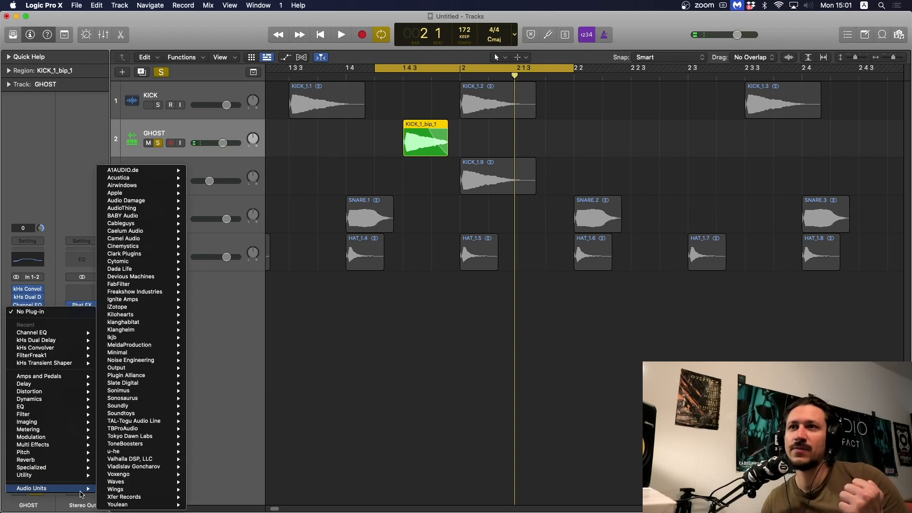
mouse_move(74, 364)
left_click(116, 363)
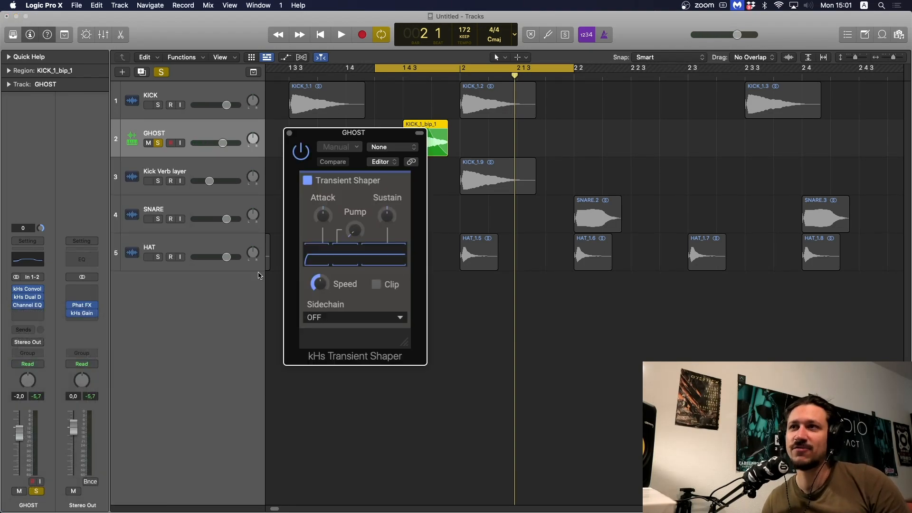
key("space")
left_click_drag(386, 217, 386, 235)
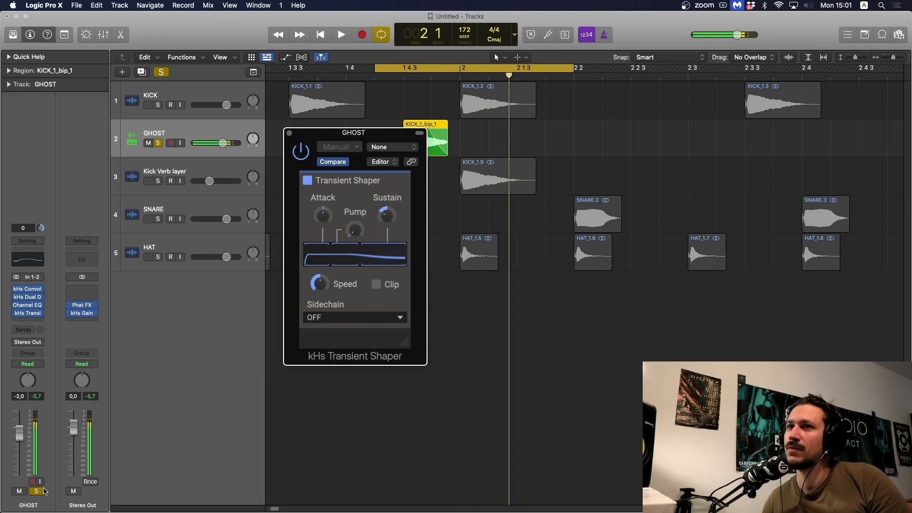
Unsolo the GHOST track and listen to the ghost hit together with all other tracks
key("s")
key("space")
left_click(560, 265)
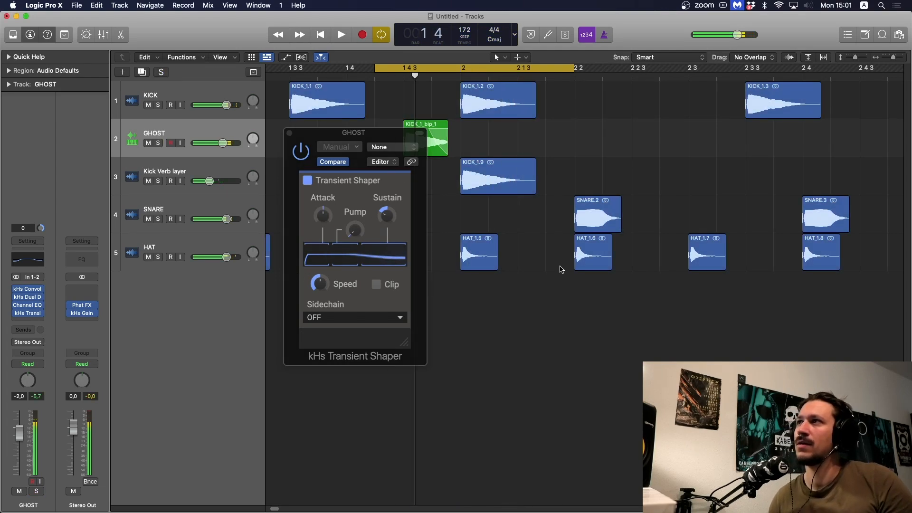
Close the Transient Shaper window and set the cycle range from bar 1 to bar 5
key("z")
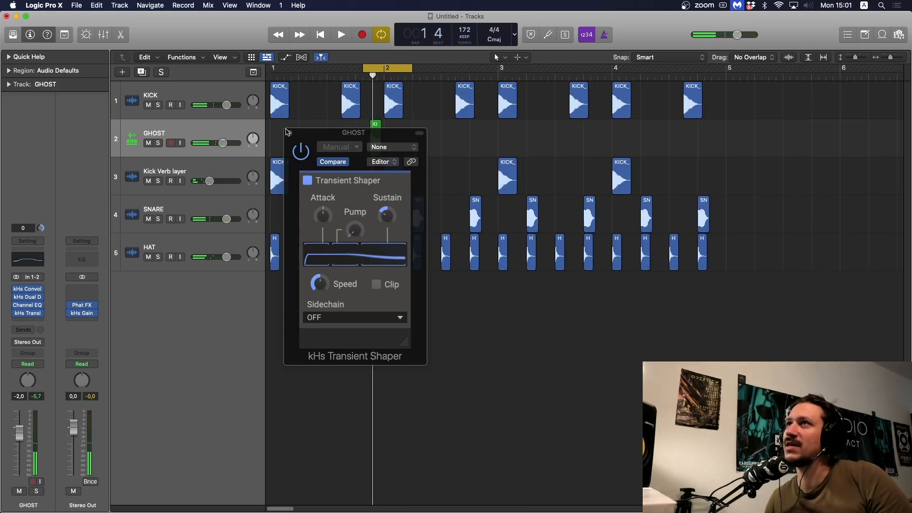
left_click(287, 133)
left_click_drag(272, 67, 726, 68)
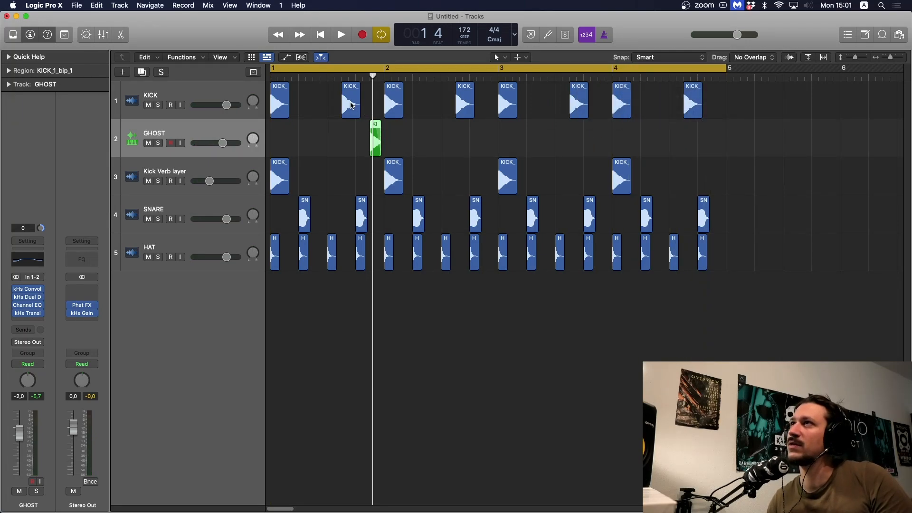
Copy the GHOST hit and the kick before it to the same positions in bars 2, 3 and 4, and play the loop
left_click_drag(350, 93, 463, 94)
left_click_drag(464, 95, 692, 95)
key("space")
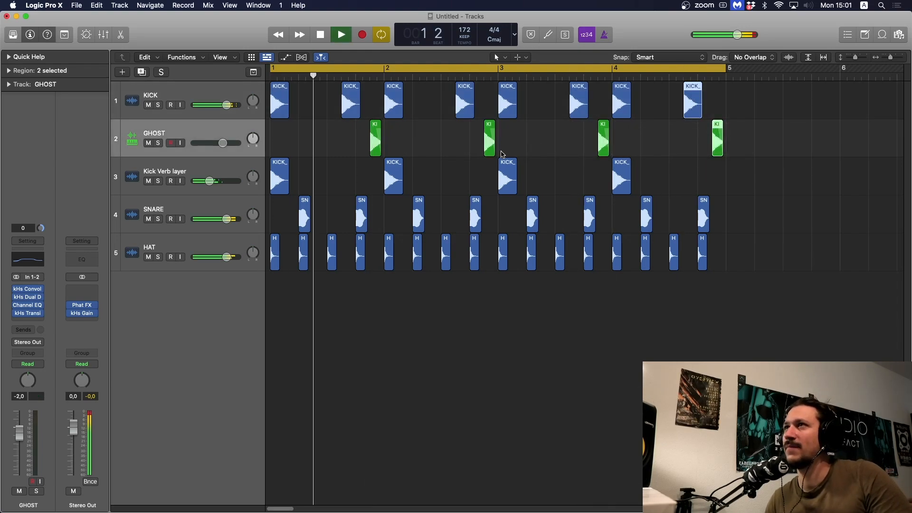
left_click(437, 143)
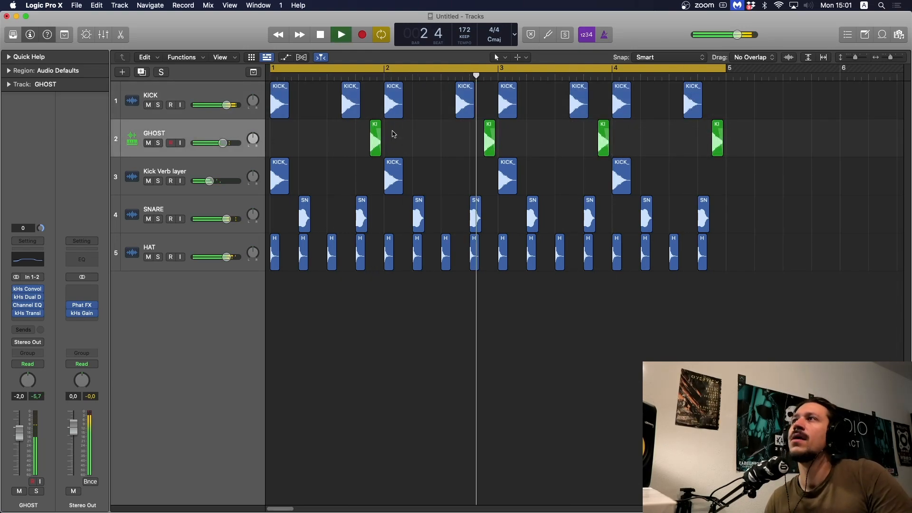
Shift all four GHOST regions a sixteenth note later and play the loop
left_click_drag(344, 141, 764, 133)
key("space")
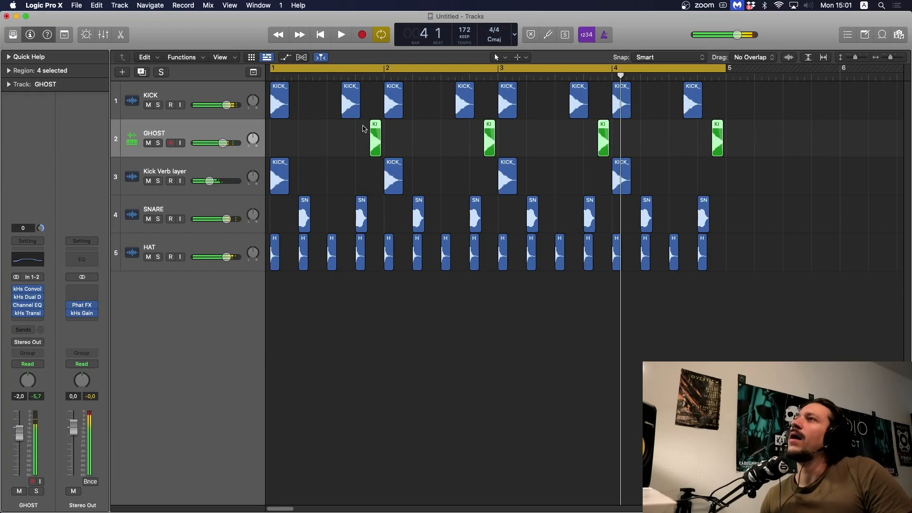
left_click_drag(375, 127, 382, 128)
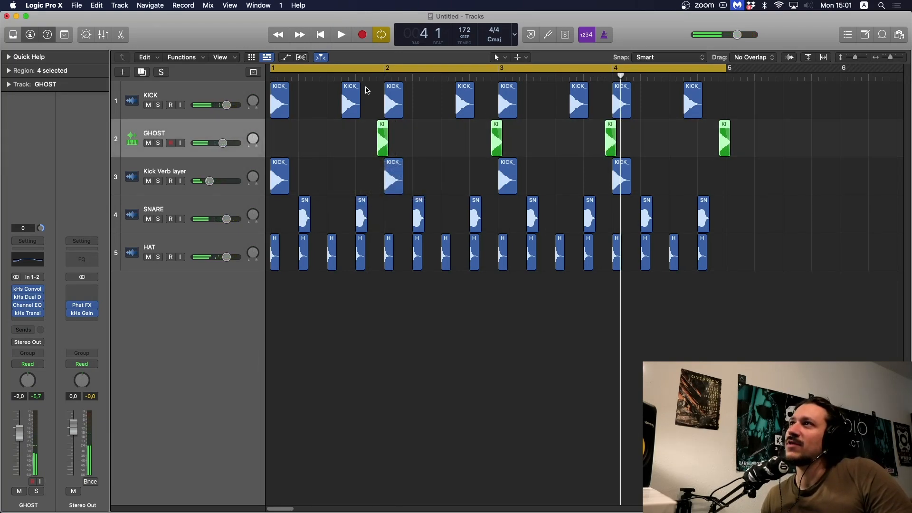
key("space")
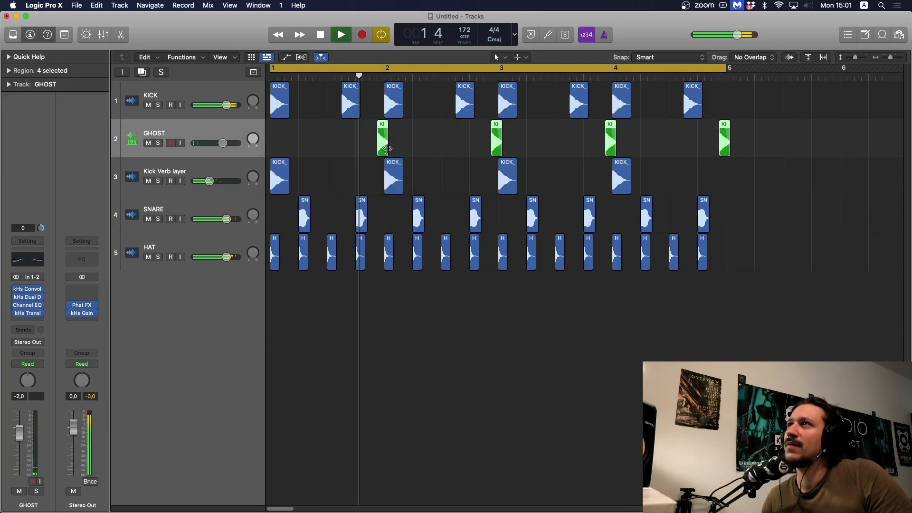
Shorten the four GHOST regions, move them half a bar earlier, and play the loop
left_click_drag(385, 148, 327, 148)
key("space")
key("space")
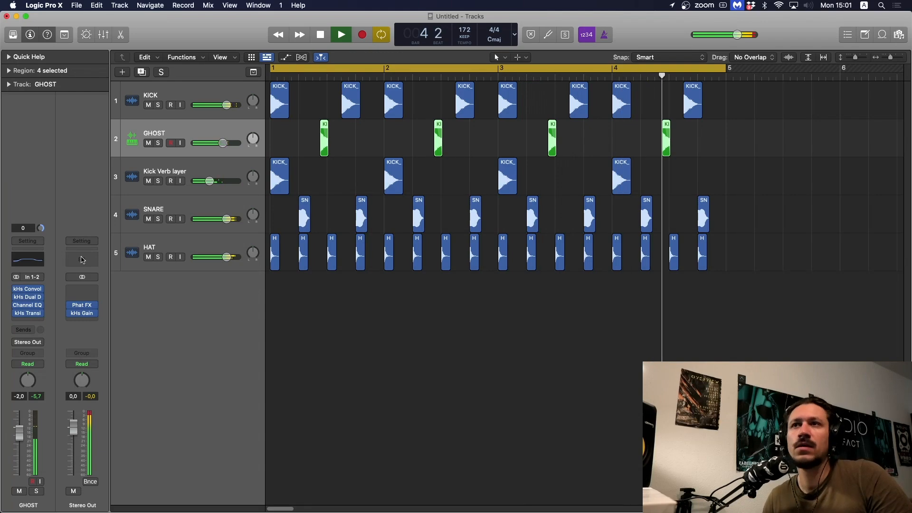
Reopen the GHOST track's Dual Delay, set its Mix to 1 %, and play the loop
key("space")
left_click(37, 297)
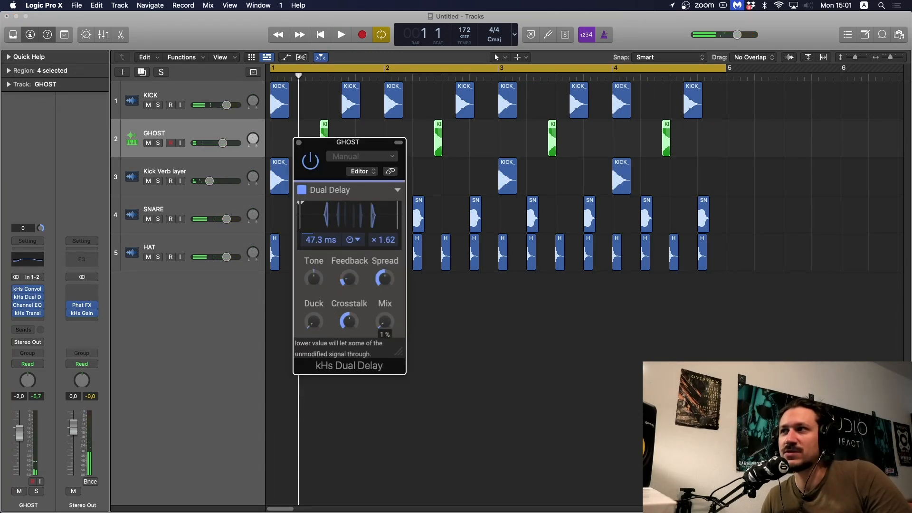
key("space")
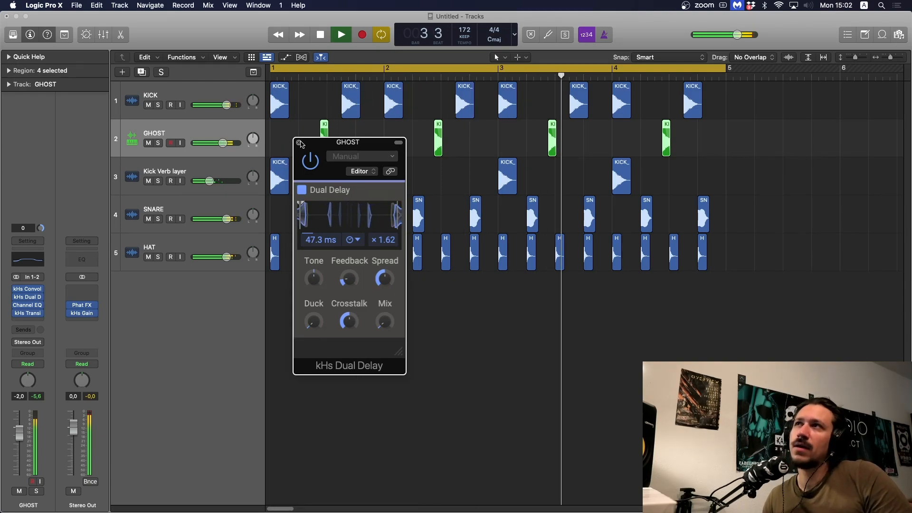
Close the Dual Delay and lower the GHOST track's volume to -3.0 dB while listening to the loop
left_click(299, 143)
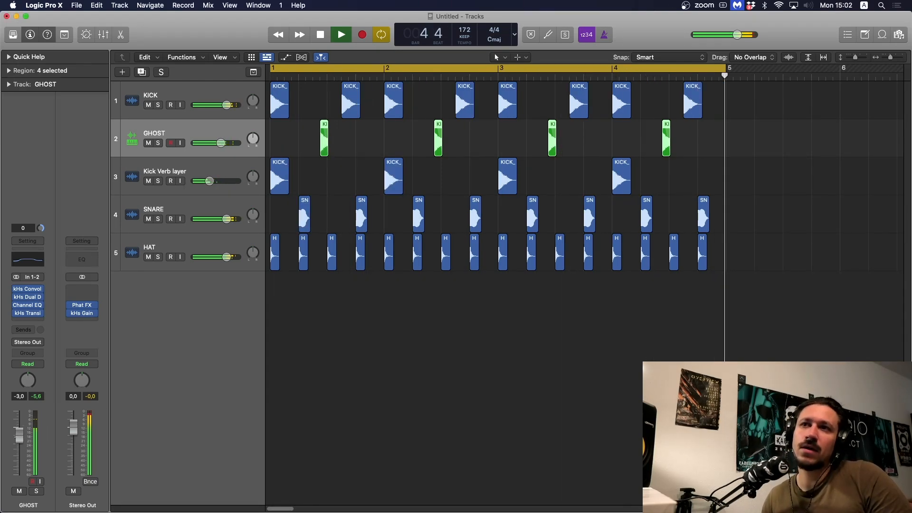
key("space")
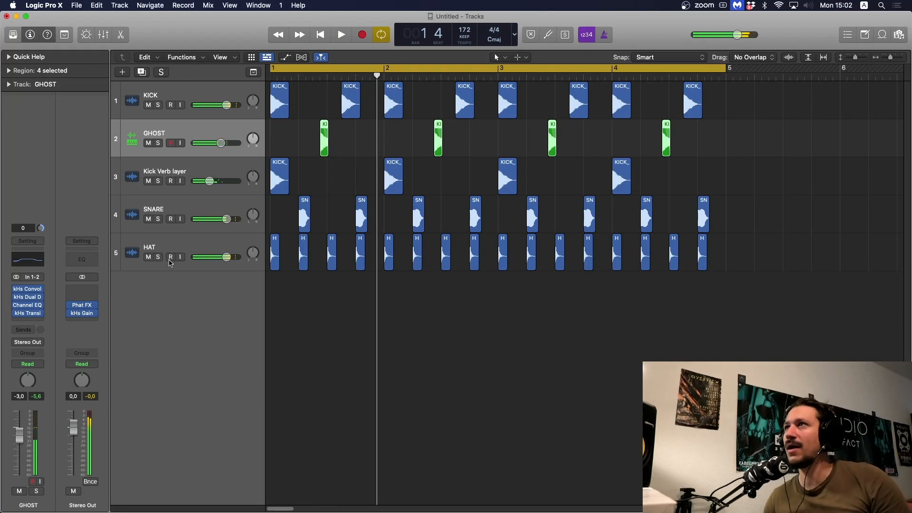
Solo the SNARE track, set the cycle range to beat 2 of bar 1, and play it
key("super+Up")
key("super+Up")
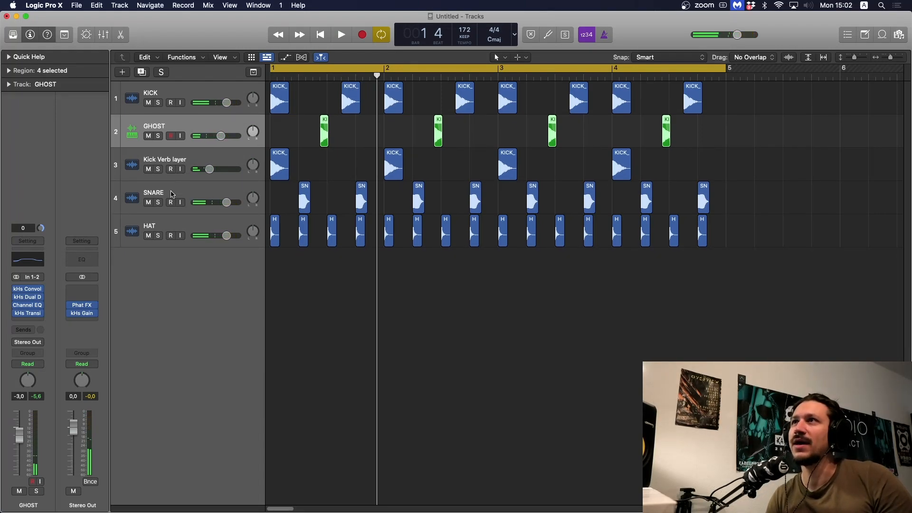
key("Down")
key("Down")
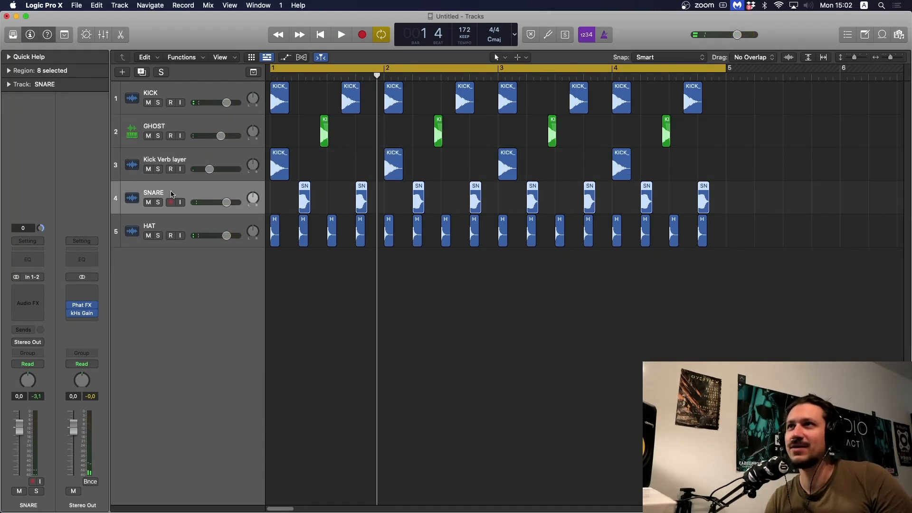
key("ctrl+z")
left_click(277, 151)
key("ctrl+z")
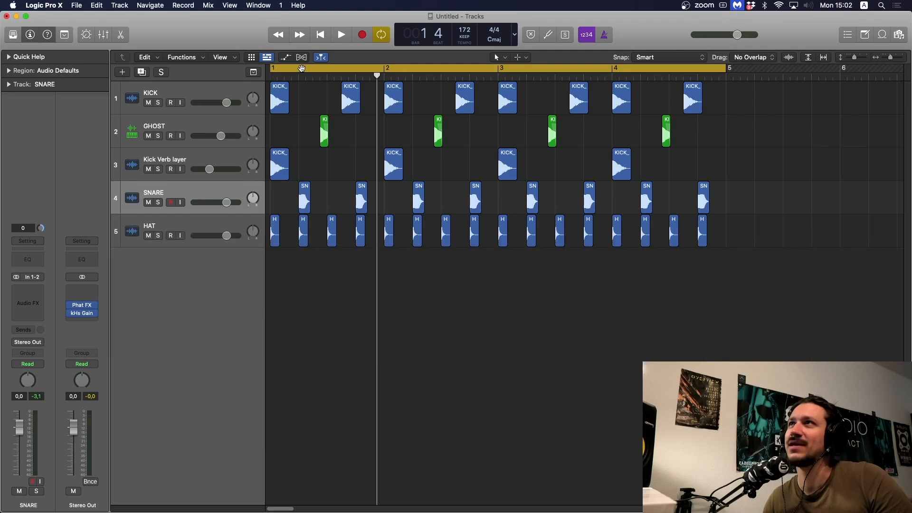
left_click_drag(299, 68, 327, 77)
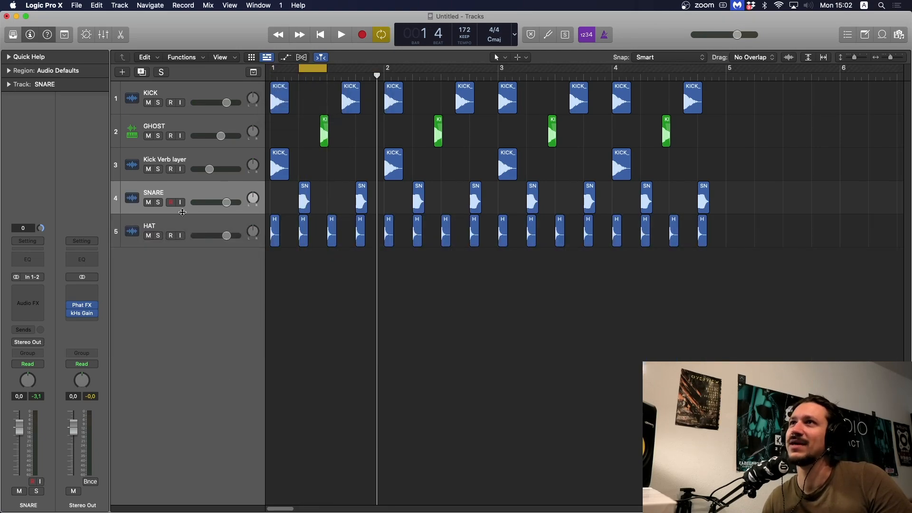
left_click(157, 203)
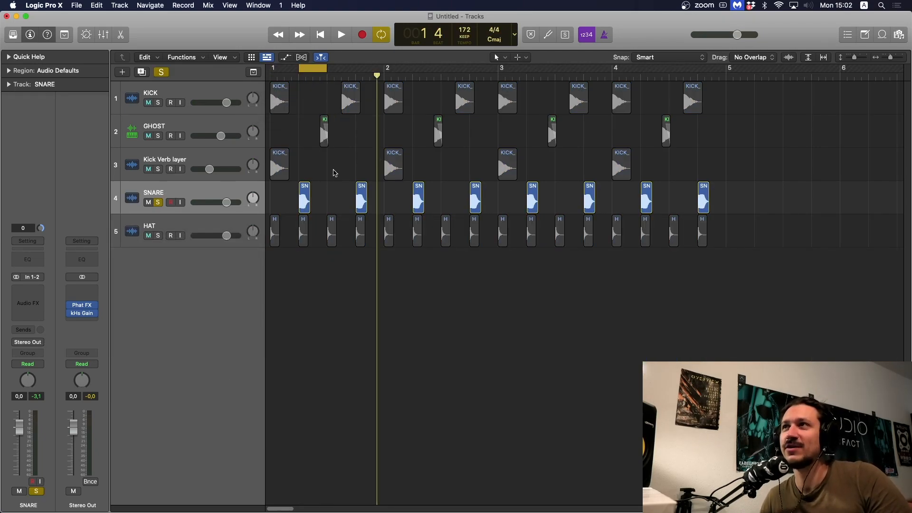
key("space")
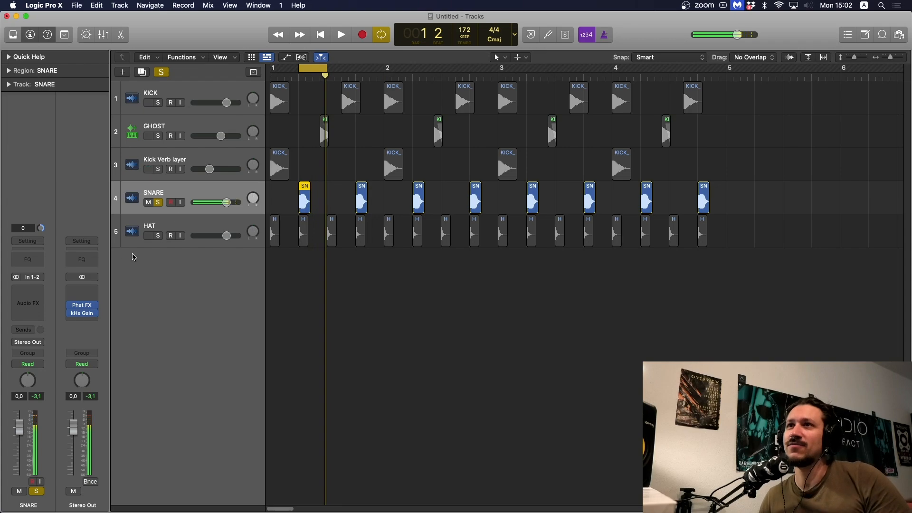
Add a new audio track below SNARE, copy the first snare hit onto it, and play it with only that track soloed
left_click(142, 72)
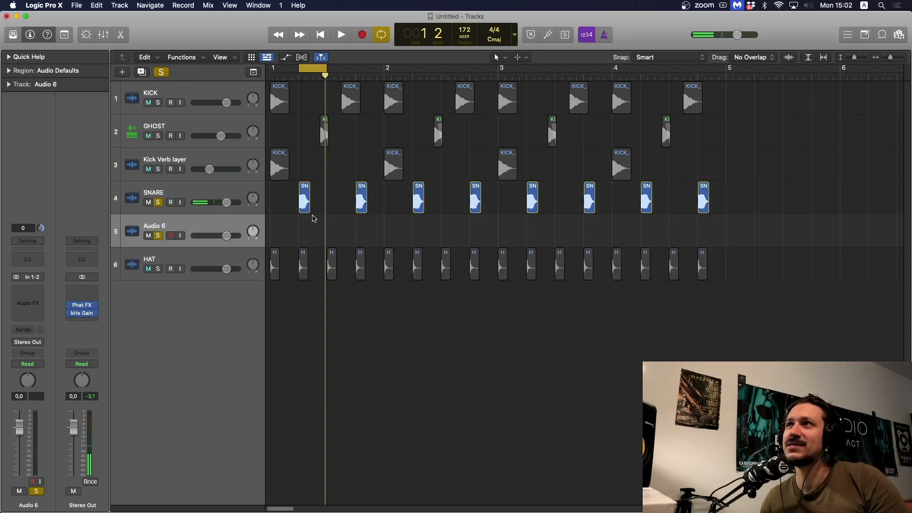
left_click_drag(307, 205, 306, 223)
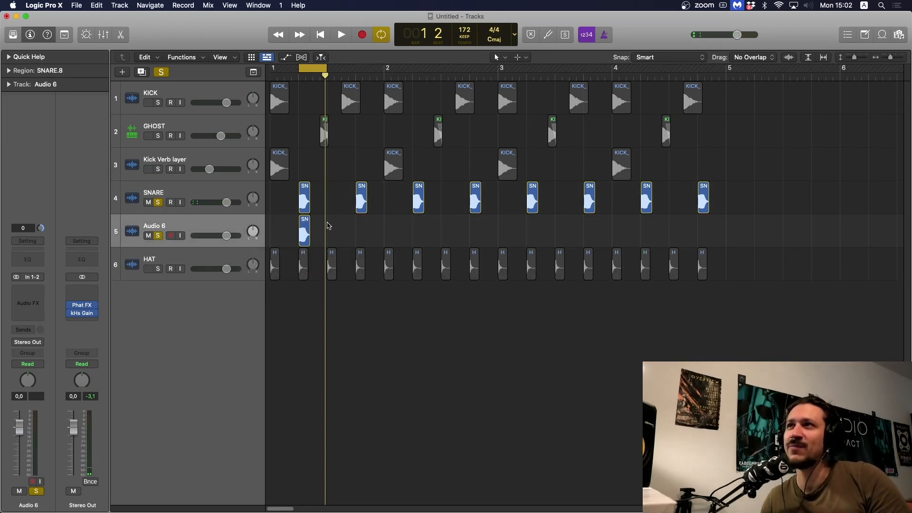
left_click(158, 202)
key("space")
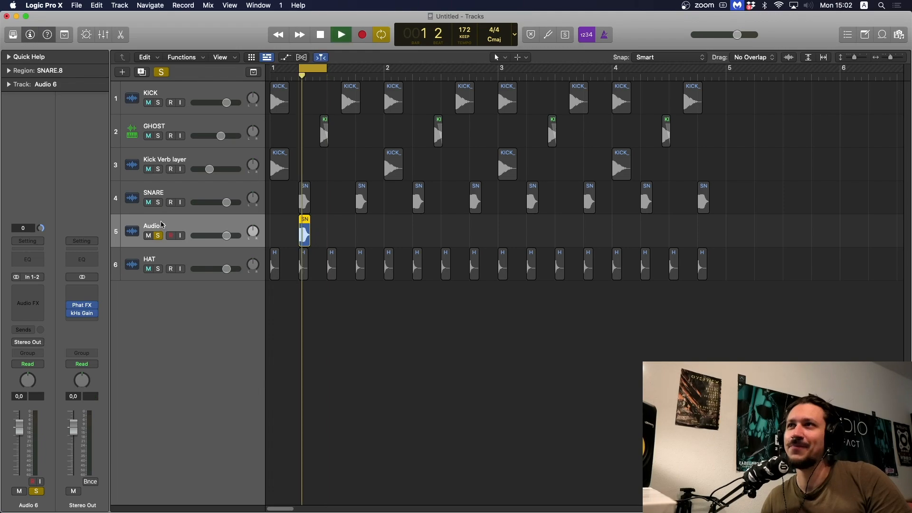
Insert the Noise Engineering Ruina plug-in on the snare copy's track and play the hit
left_click(30, 296)
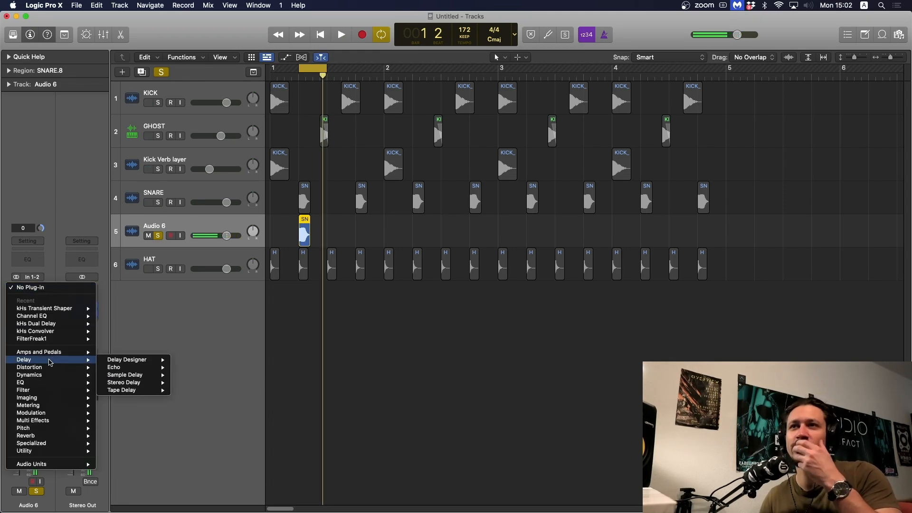
mouse_move(60, 466)
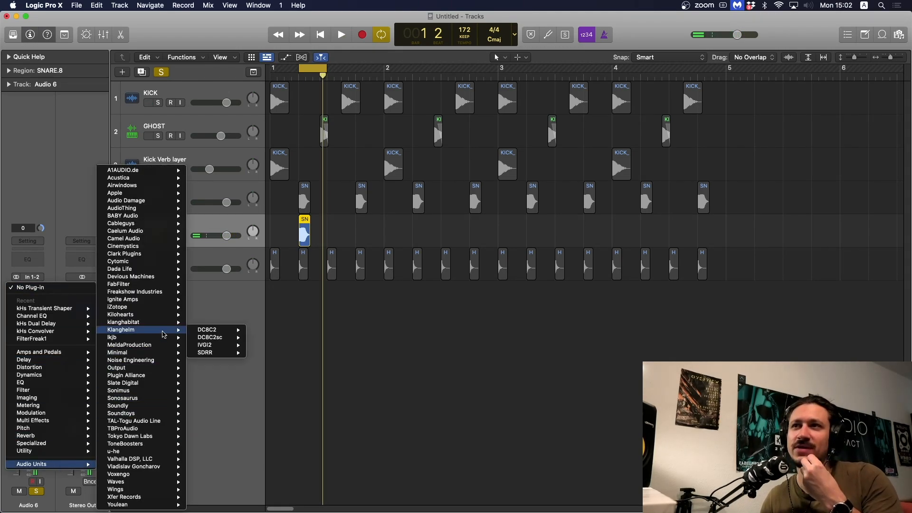
mouse_move(167, 361)
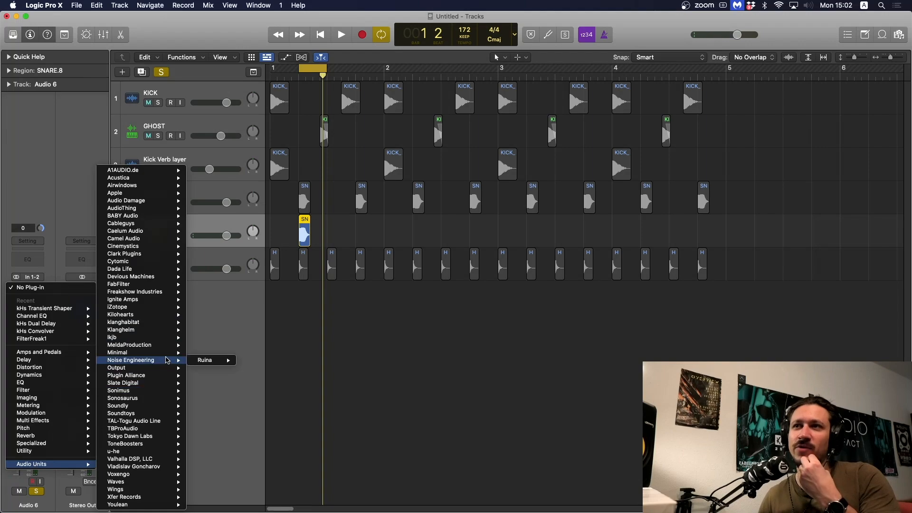
left_click(260, 360)
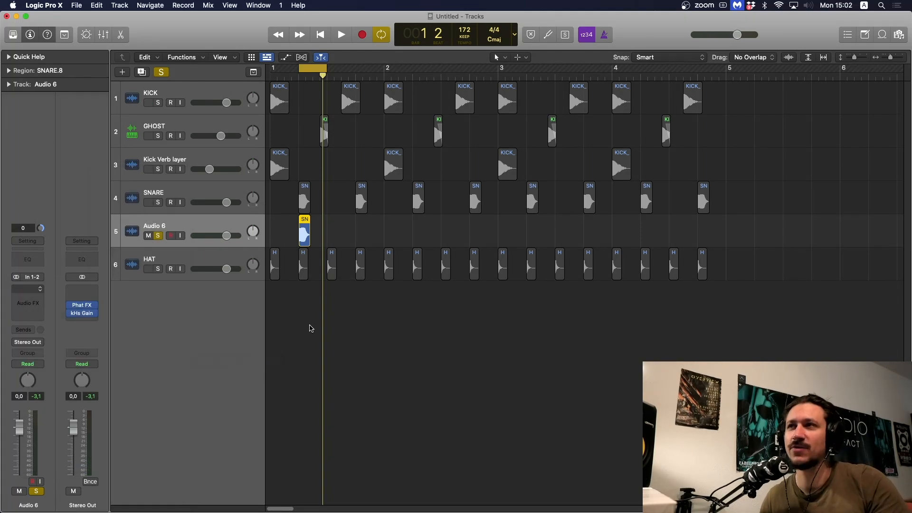
key("space")
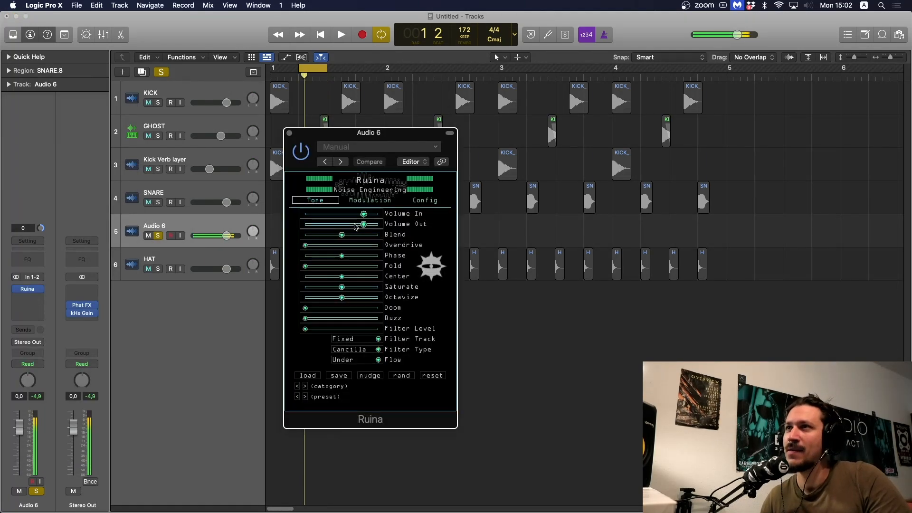
Raise Ruina's Overdrive to about a third and Doom to maximum, and audition the hit with the cycle extended to bar 2
left_click(331, 245)
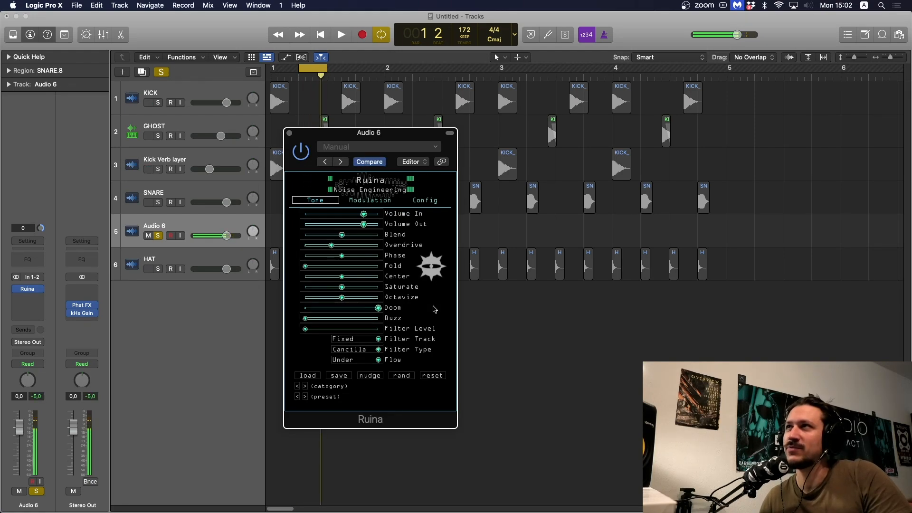
key("space")
left_click_drag(306, 72, 384, 72)
key("space")
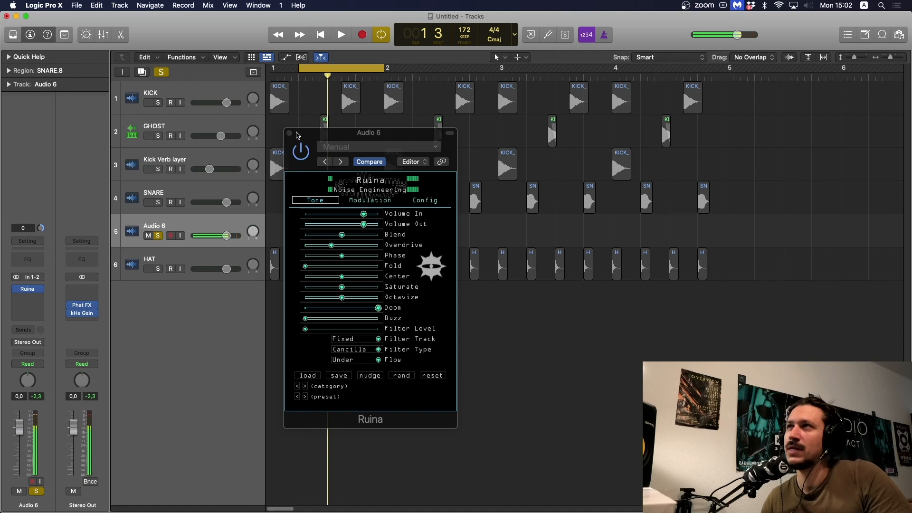
left_click(290, 134)
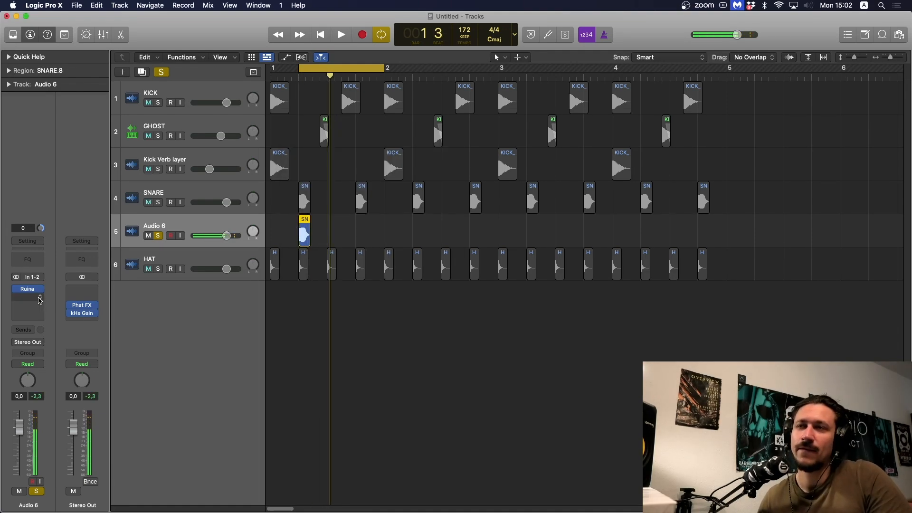
Insert a stereo kHs Convolver below Ruina on the snare copy's track
left_click(40, 301)
mouse_move(89, 472)
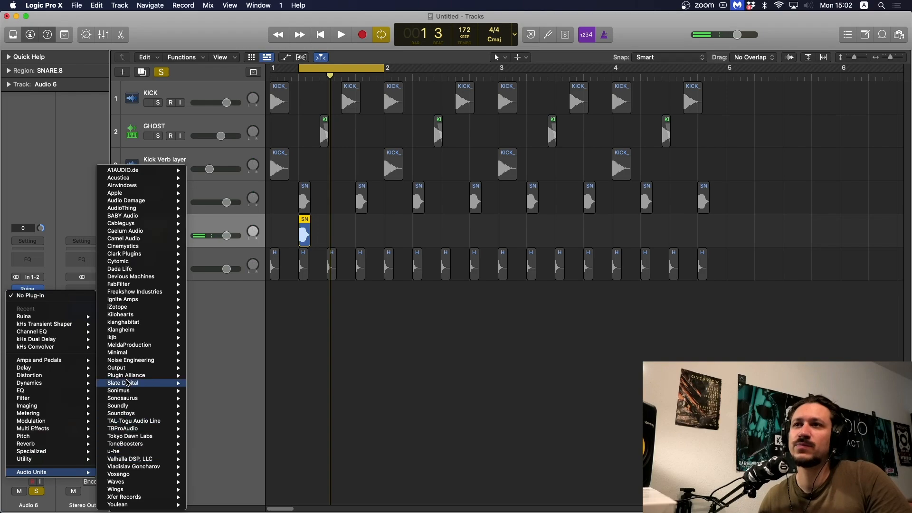
mouse_move(151, 322)
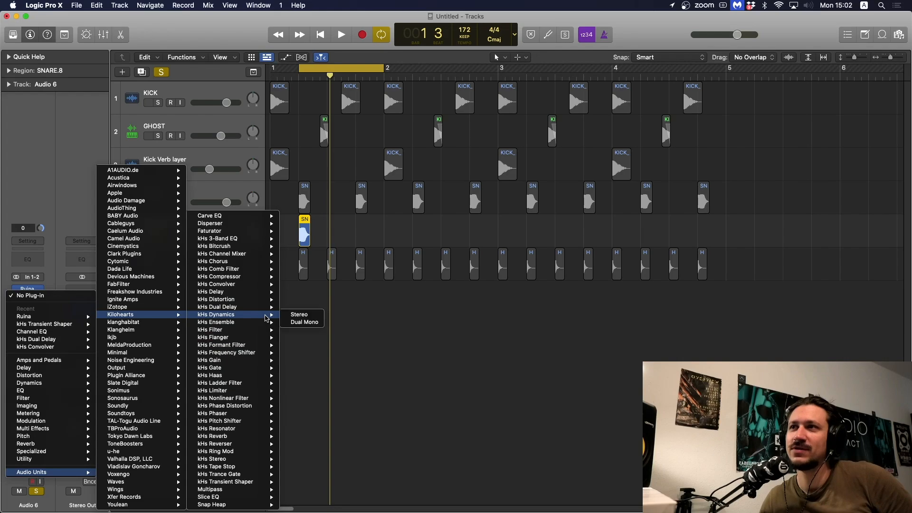
mouse_move(266, 284)
left_click(317, 285)
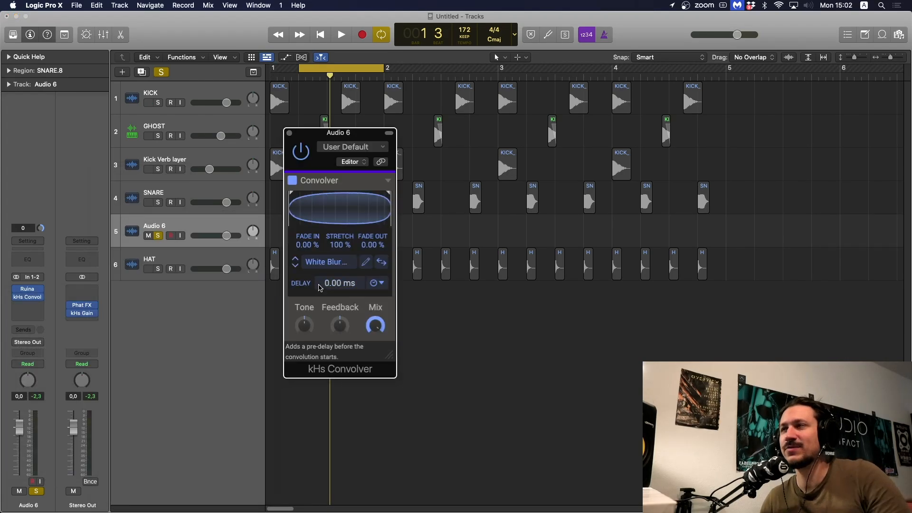
Audition the convolved snare copy, solo the SNARE track alongside it, and lower the copy's volume to -2.4 dB
key("space")
key("space")
key("space")
key("space")
left_click(157, 202)
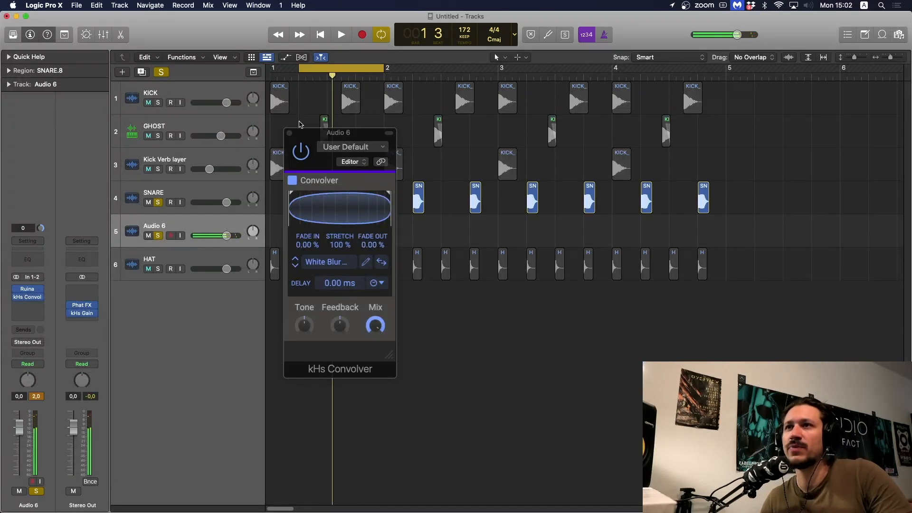
key("space")
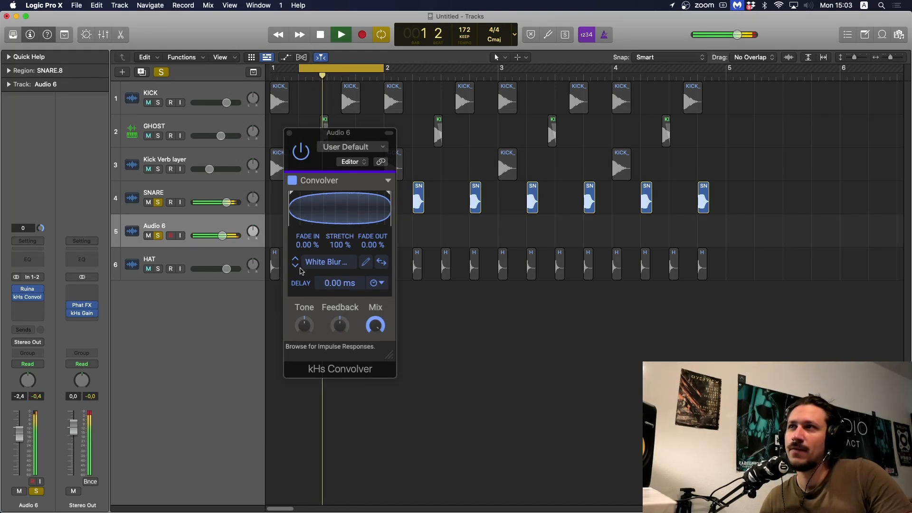
Reduce the Convolver's Mix to about half, play the layered snare, and close the plug-in
key("space")
left_click_drag(375, 325, 376, 333)
key("space")
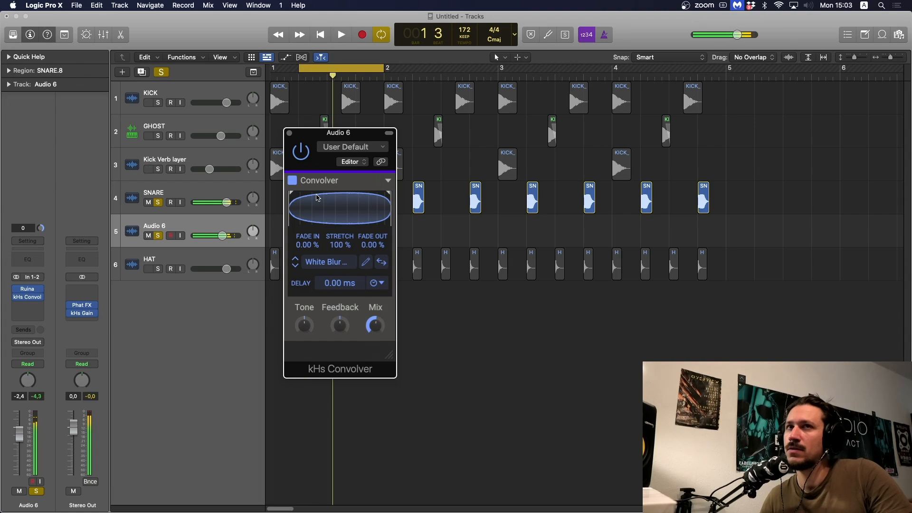
left_click(290, 133)
key("space")
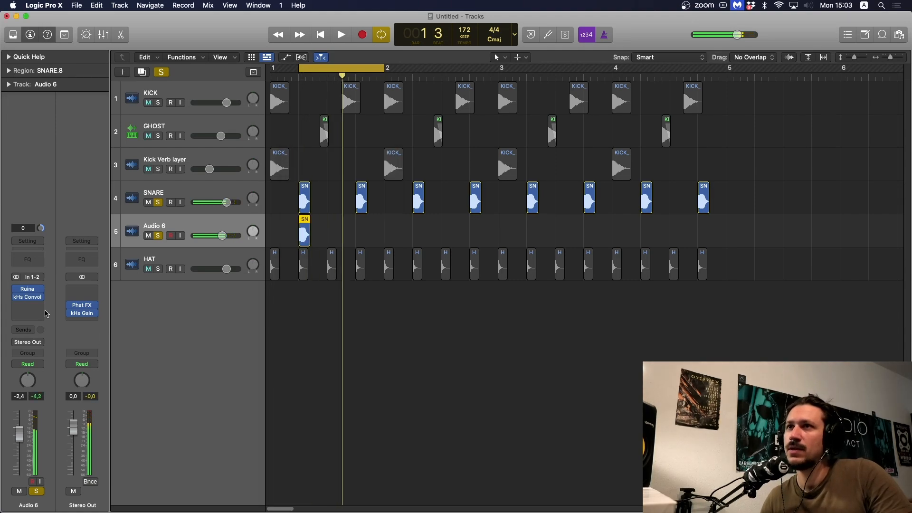
Add a stereo kHs Transient Shaper below the Convolver with Sustain at -100 %, and play the layered snare
left_click(38, 312)
mouse_move(76, 348)
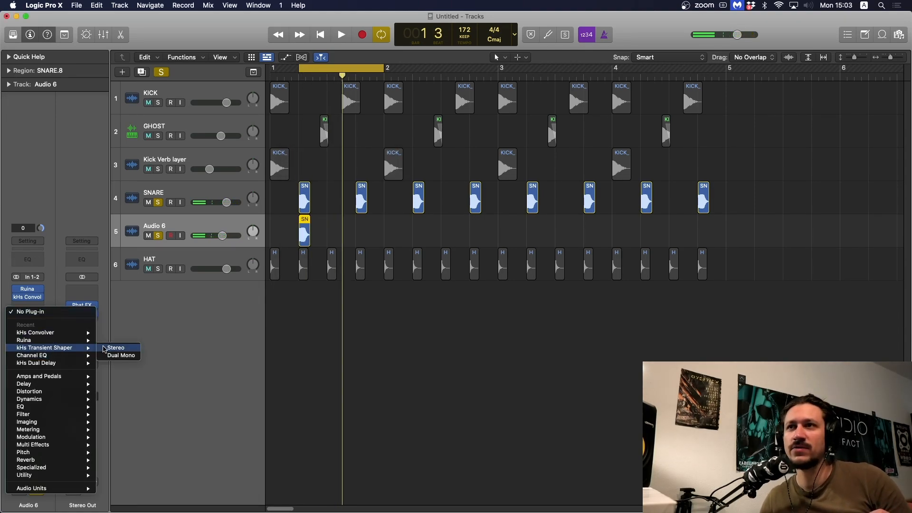
left_click(114, 348)
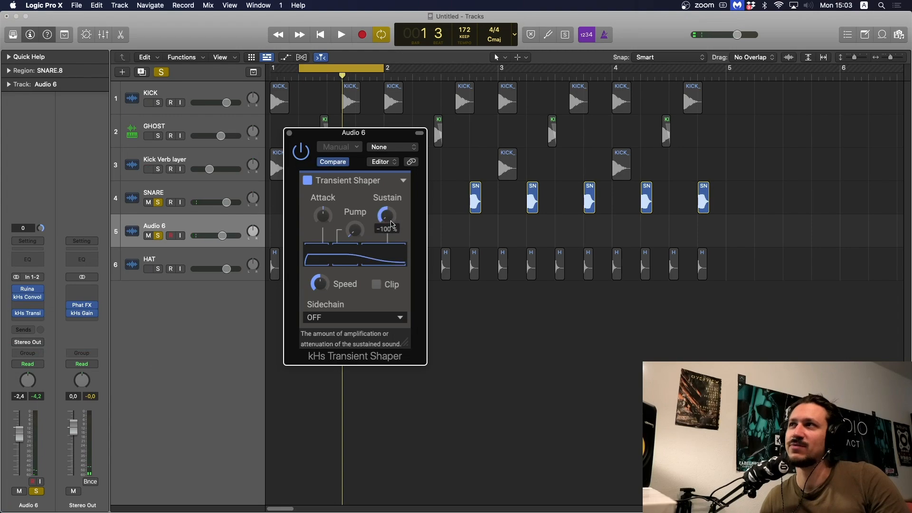
key("space")
left_click(289, 132)
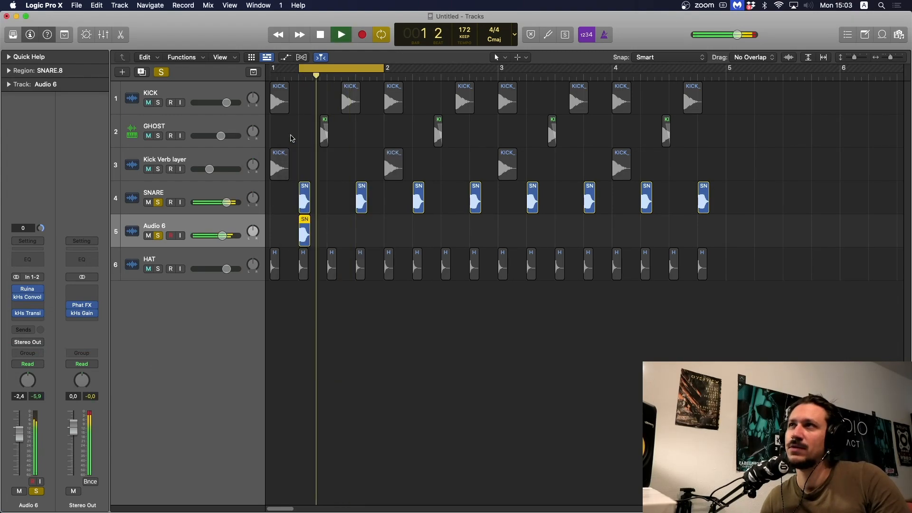
key("space")
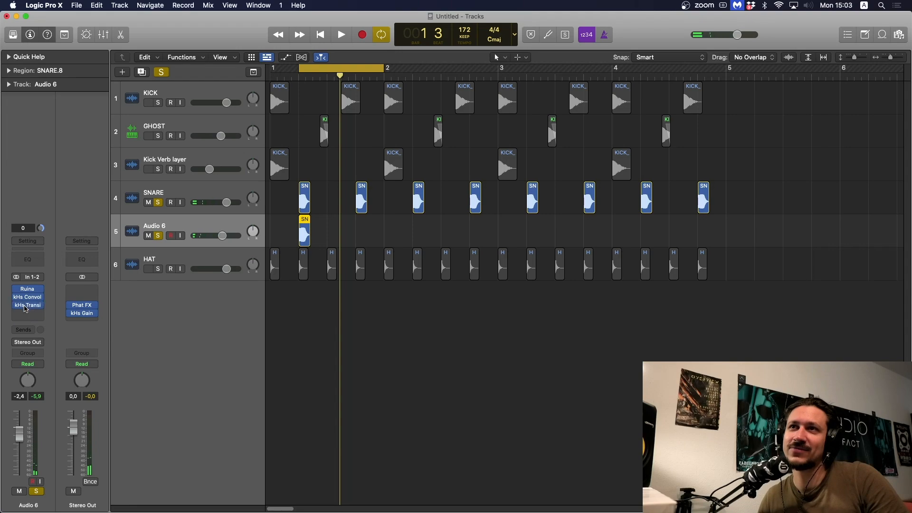
Add a Channel EQ to the snare copy's track with a 12 dB/Oct low cut at 83.5 Hz, leaving the high shelf off
left_click(28, 259)
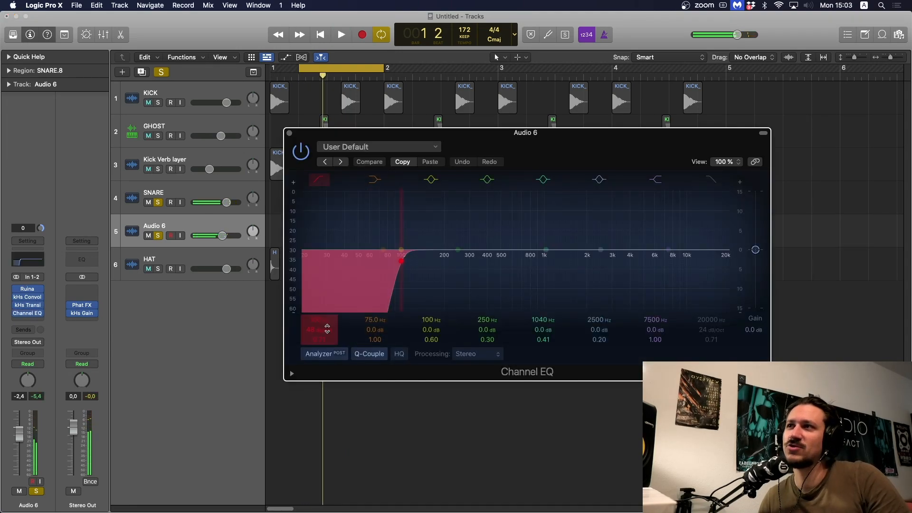
left_click_drag(327, 329, 327, 349)
left_click_drag(405, 280, 391, 259)
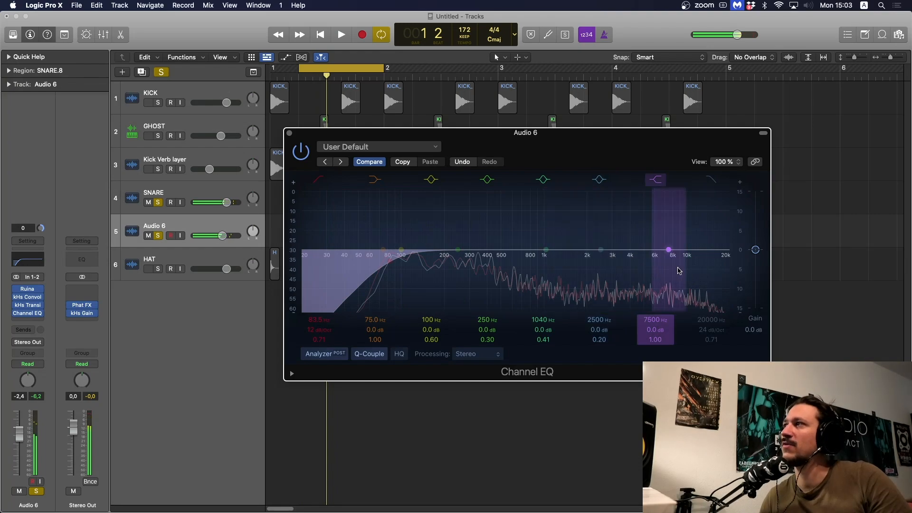
left_click_drag(679, 270, 631, 281)
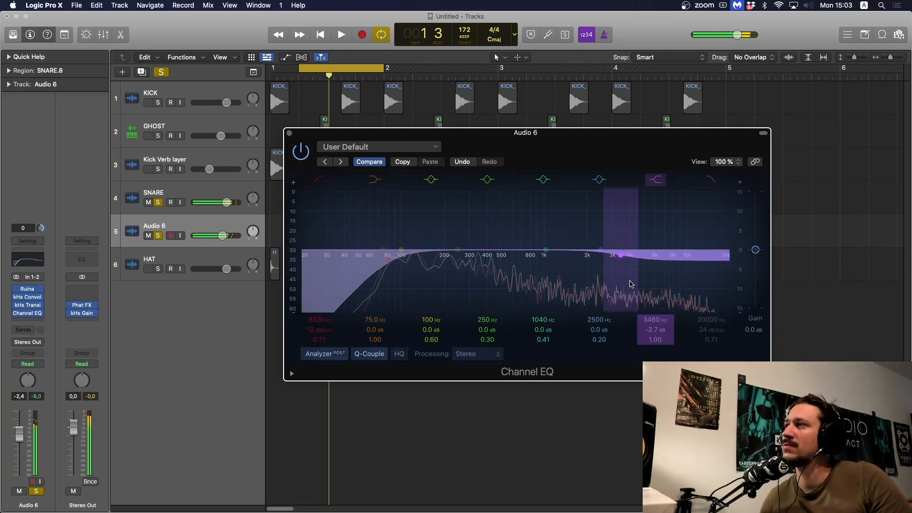
left_click(646, 179)
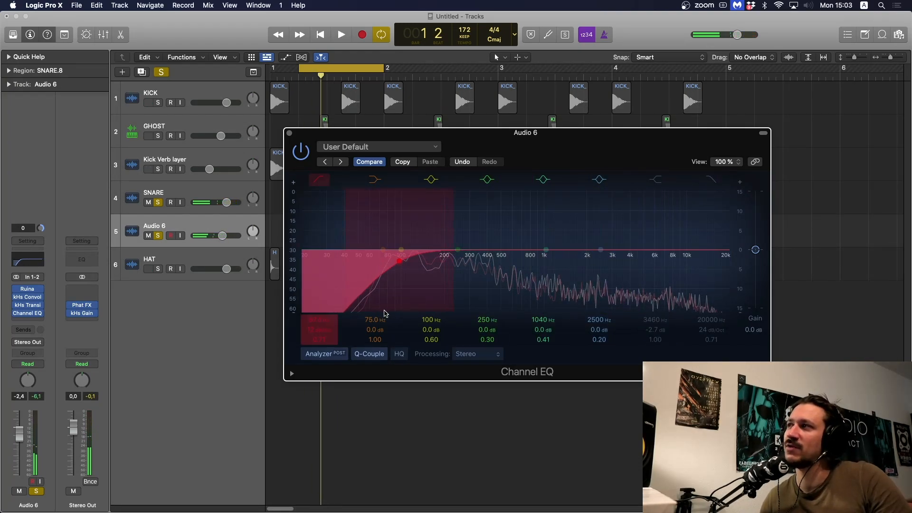
Raise the Channel EQ's low-cut frequency to about 300 Hz and play the layered snare
key("space")
left_click_drag(385, 314, 454, 317)
key("space")
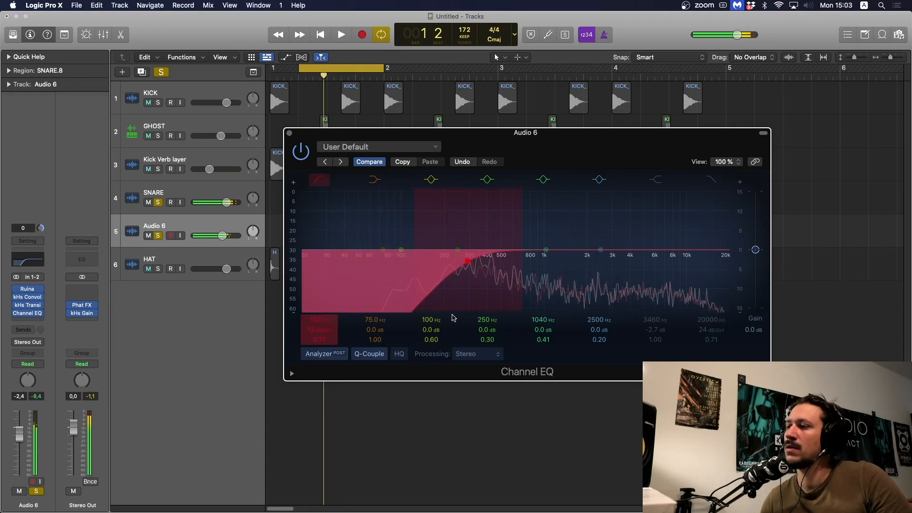
Close the Channel EQ, lower the snare copy's track volume to -4.3 dB, and play the layered snare
key("space")
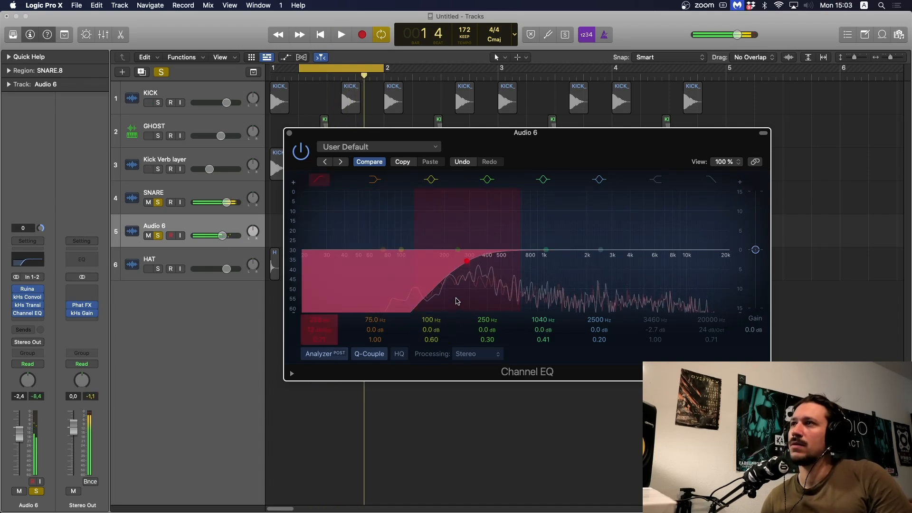
key("space")
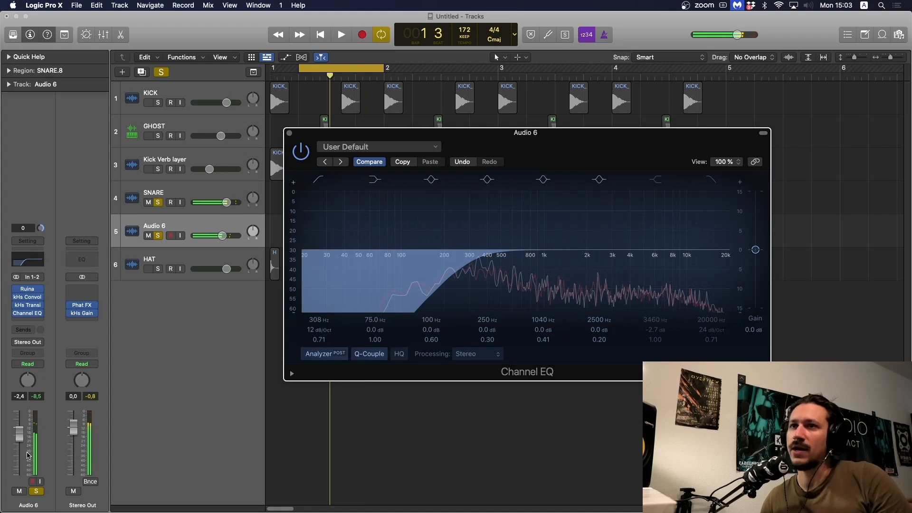
left_click_drag(19, 445, 19, 447)
left_click(289, 133)
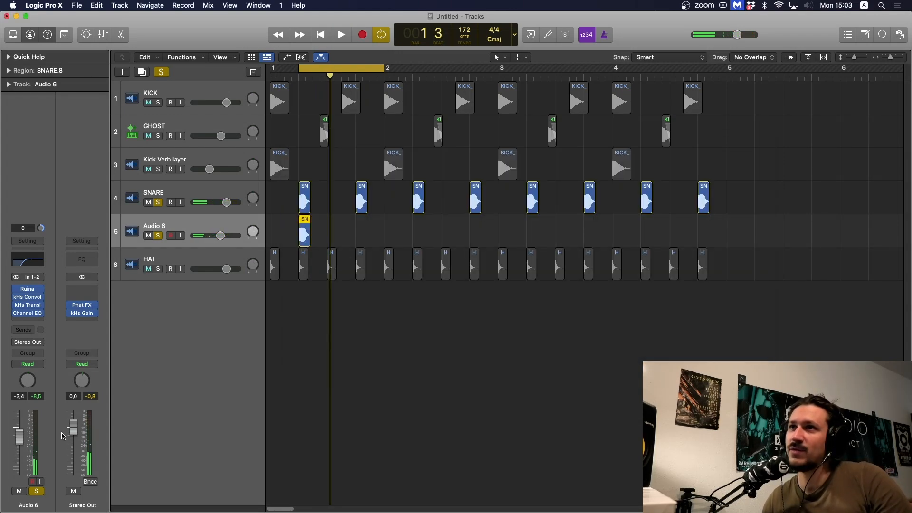
key("space")
key("space")
key("space")
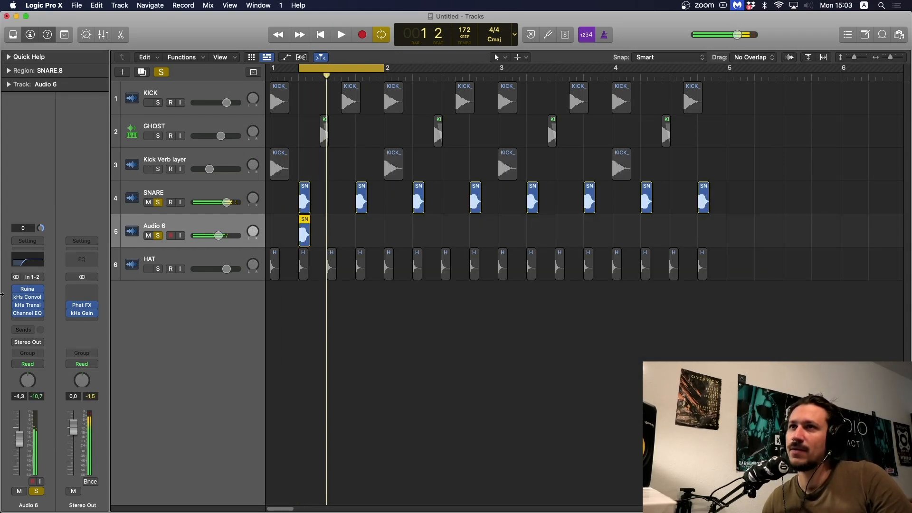
Add a second kHs Transient Shaper below the Channel EQ with Attack at -16 %, and play the layered snare
left_click_drag(34, 321, 34, 318)
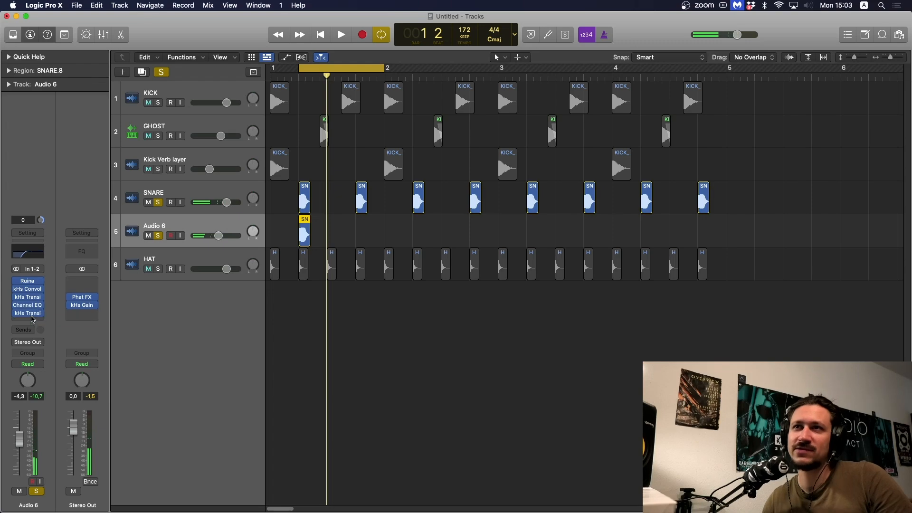
left_click(28, 313)
left_click_drag(323, 216, 323, 220)
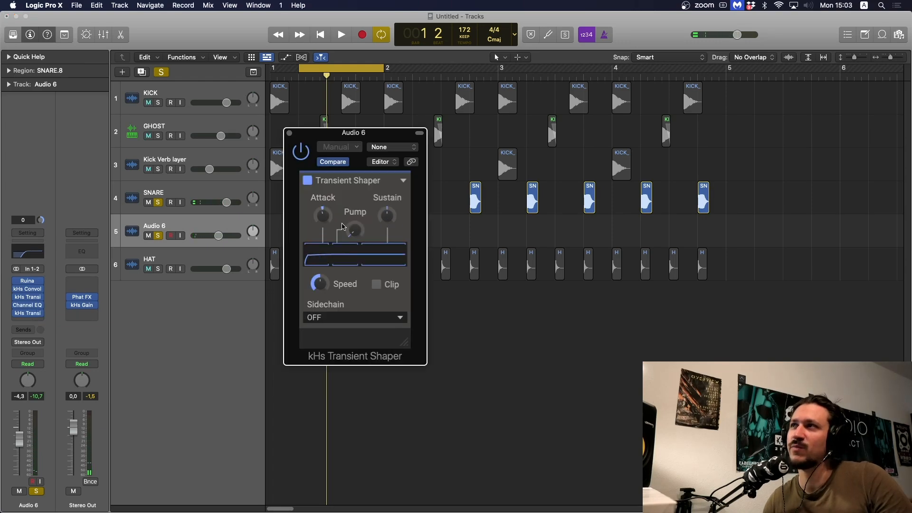
key("space")
key("space")
key("space")
key("space")
key("space")
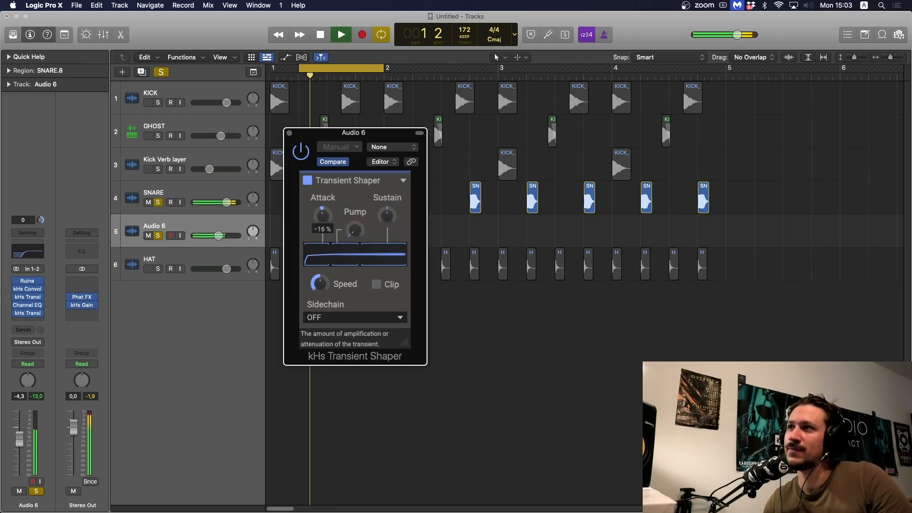
key("space")
Set the second Transient Shaper's Sustain to -25 % while repeatedly playing the layered snare, and close the plug-in
left_click_drag(387, 215, 387, 220)
key("space")
key("space")
key("space")
key("space")
key("space")
key("space")
key("space")
key("space")
key("space")
key("space")
key("space")
key("space")
key("space")
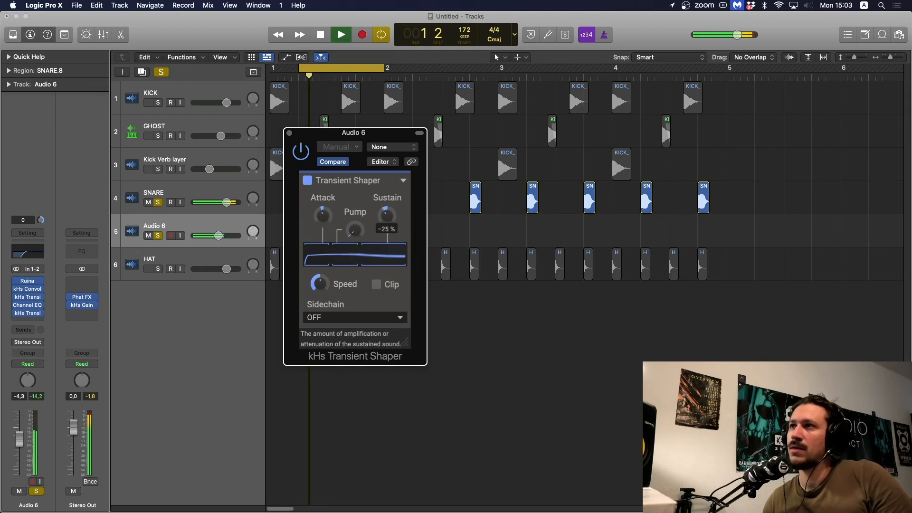
key("space")
key("space")
key("space")
left_click(289, 133)
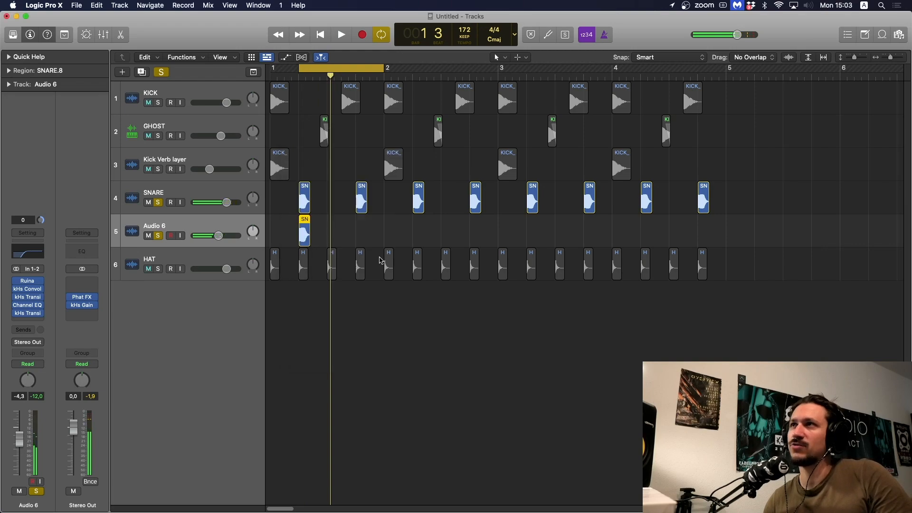
Copy the processed snare region under all eight SNARE hits and set the cycle range to bars 1 through 4
left_click_drag(302, 221, 422, 223)
left_click(304, 226, "shift")
left_click_drag(495, 232, 533, 222)
left_click_drag(273, 70, 726, 70)
Bounce the eight selected snare layer regions on Audio 6 in place to a new track
left_click_drag(751, 238, 333, 235)
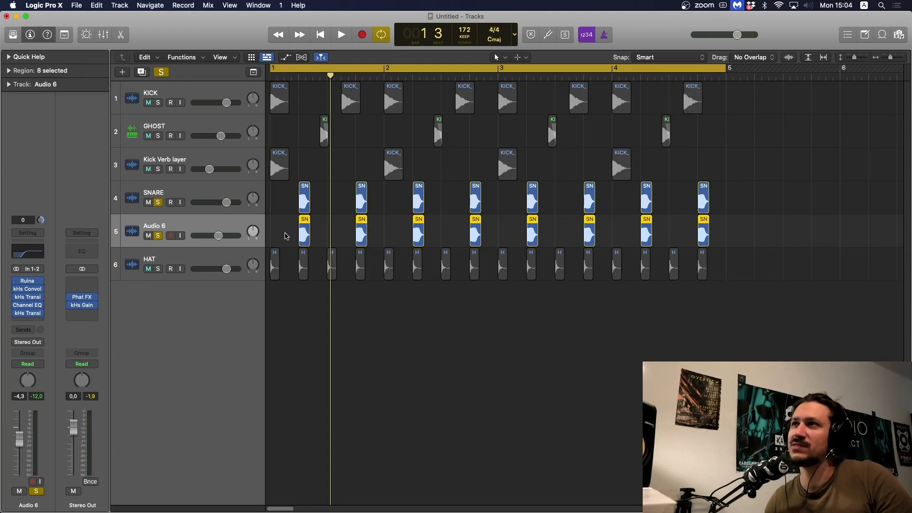
key("ctrl+b")
key("Return")
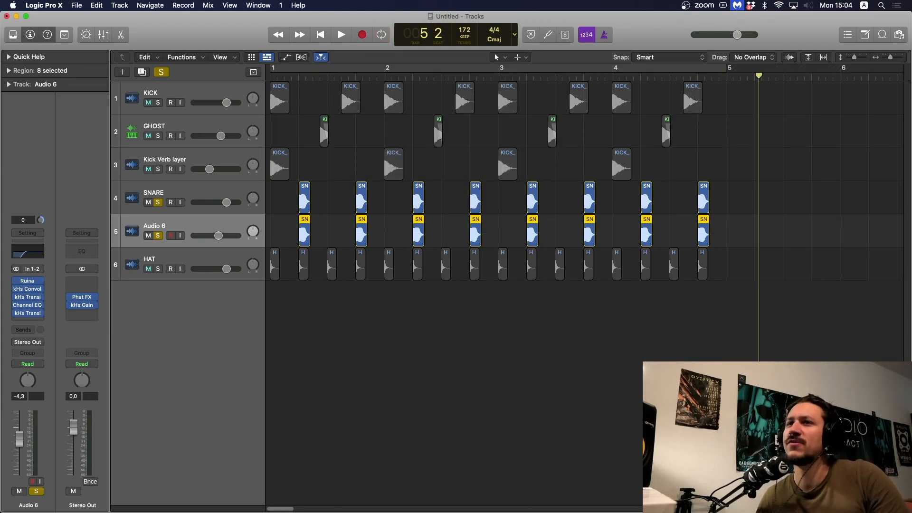
left_click(307, 218)
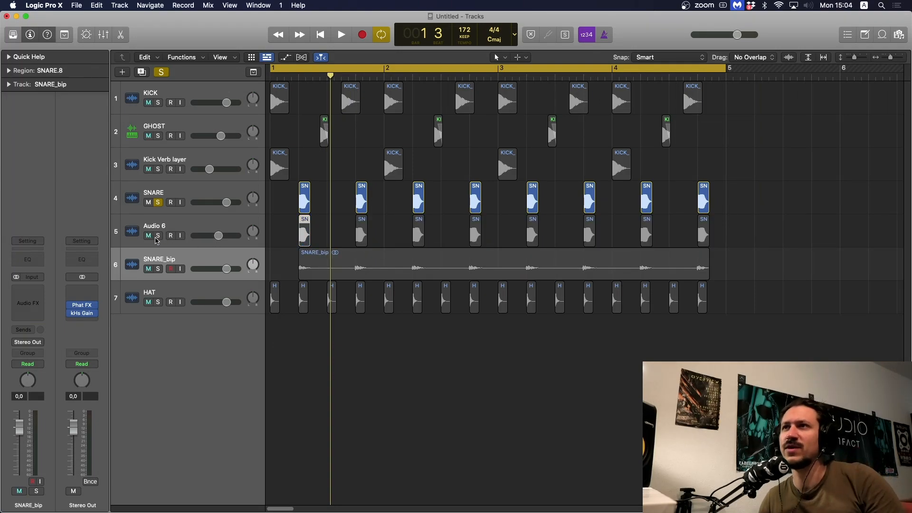
Mute the Audio 6 source track, solo the bounced SNARE_bip track, and play the loop
left_click(148, 236)
left_click(159, 270)
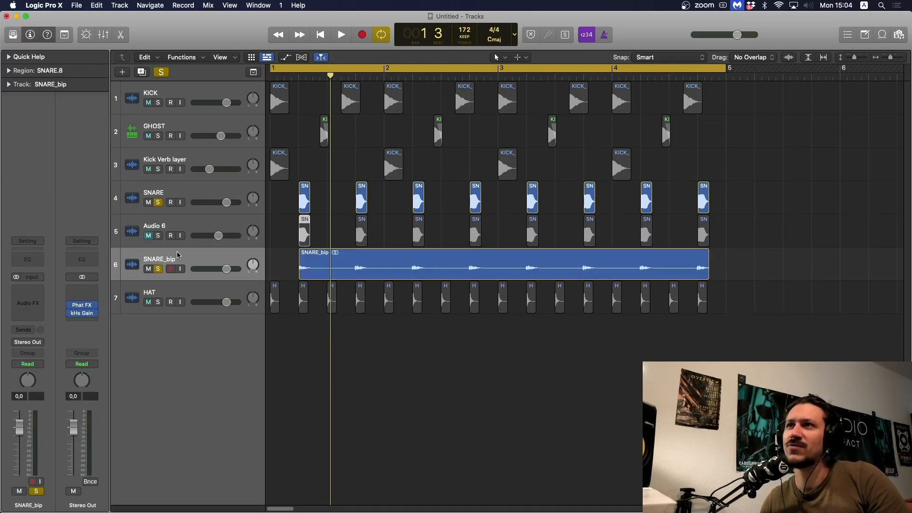
left_click(178, 253)
left_click(306, 136)
key("space")
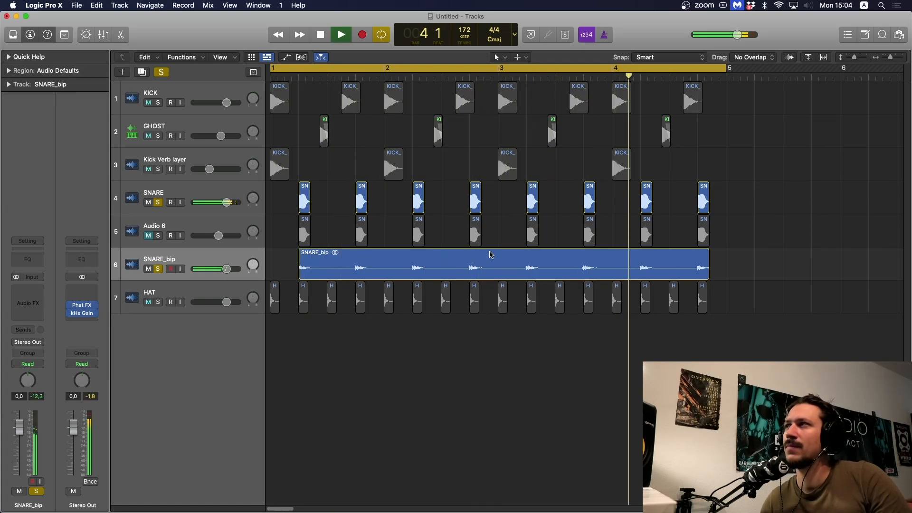
key("space")
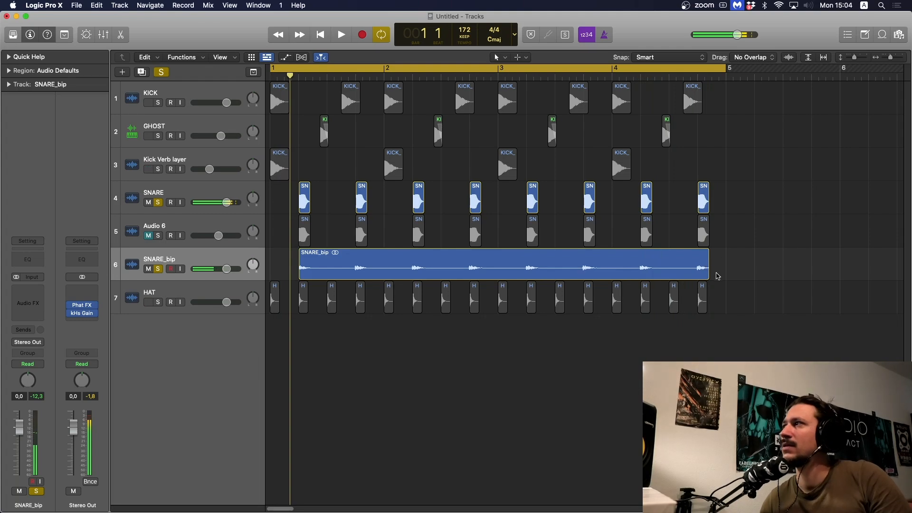
Extend the end of the SNARE_bip region slightly past bar 5 and play the loop
left_click_drag(708, 274, 723, 121)
key("space")
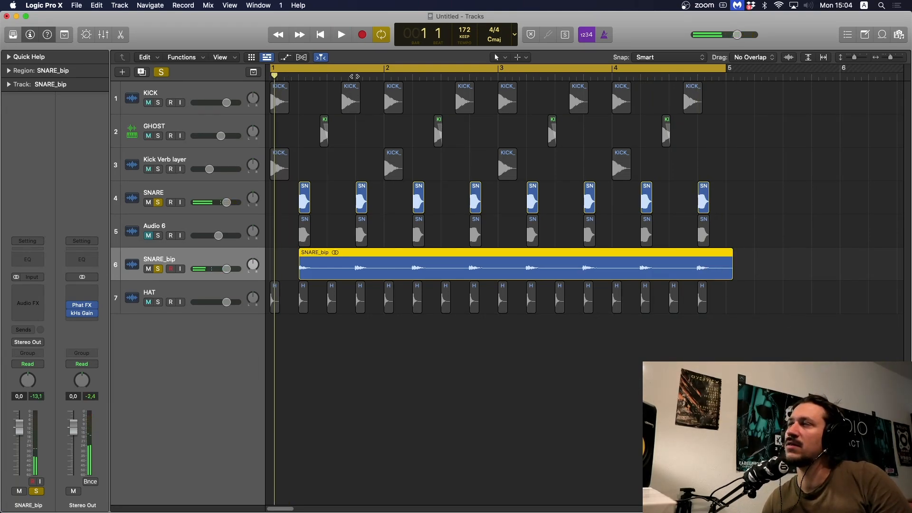
key("space")
Split the second hit out of the SNARE_bip region and delete the audio before and after it
left_click(369, 266)
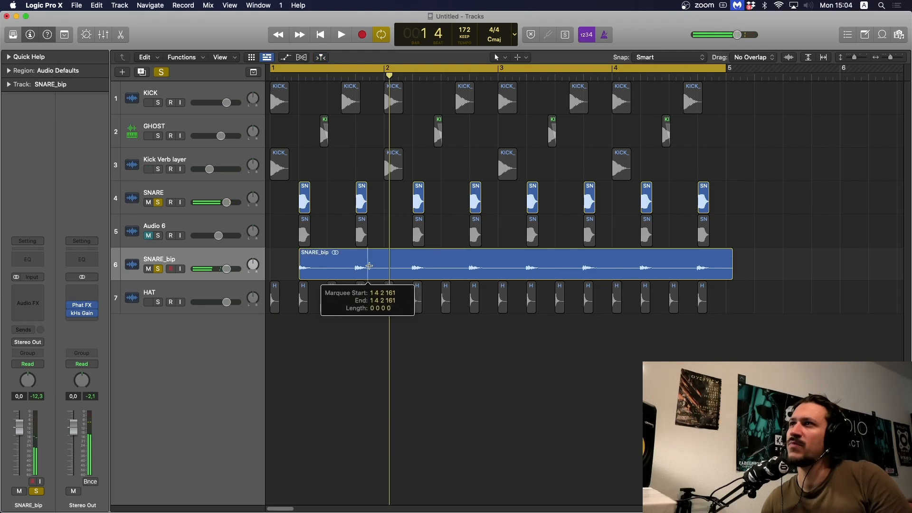
mouse_move(369, 266)
left_mouse_down()
mouse_move(384, 265)
mouse_move(277, 265)
left_mouse_up()
left_click(372, 267)
key("Delete")
left_click(318, 276)
key("Delete")
left_click(387, 265)
key("Delete")
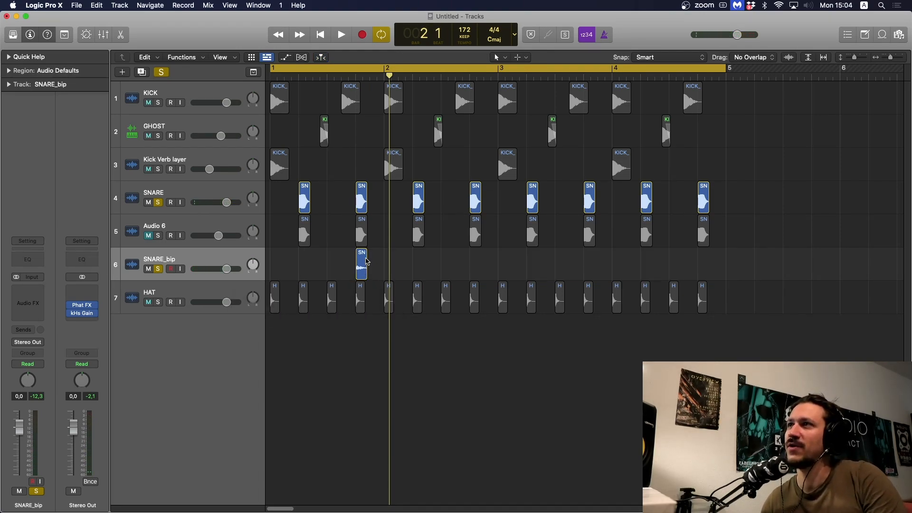
Copy the isolated SNARE_bip hit under each of the eight SNARE hits across the four bars
left_click(362, 264)
left_click_drag(362, 264, 304, 261)
left_click(332, 261)
key("space")
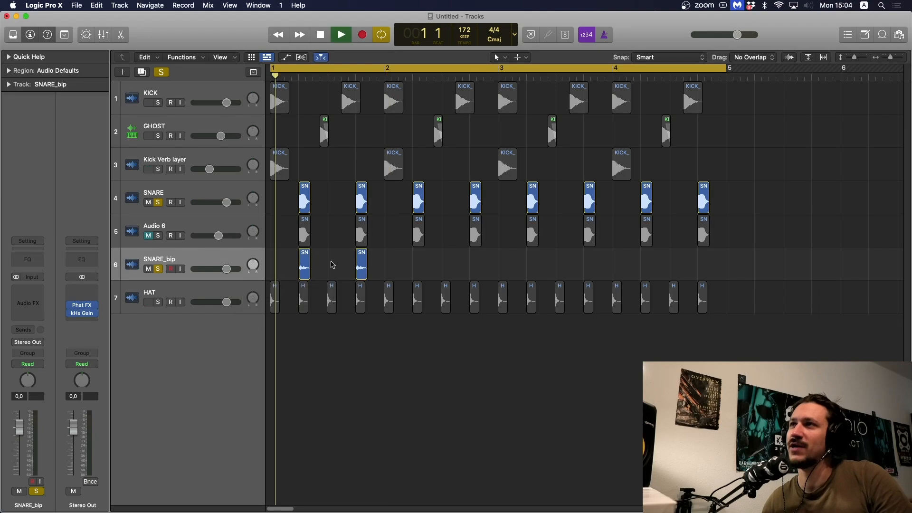
left_click_drag(358, 270, 414, 268)
key("space")
left_click_drag(296, 274, 595, 261)
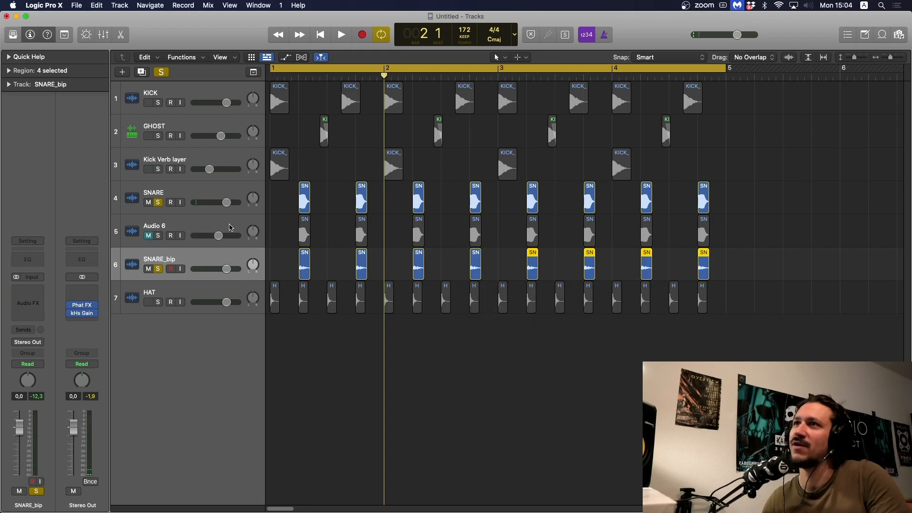
Delete the Audio 6 source track with its regions and play the snare with the bounced layer
left_click(230, 227)
key("Delete")
key("Delete")
key("space")
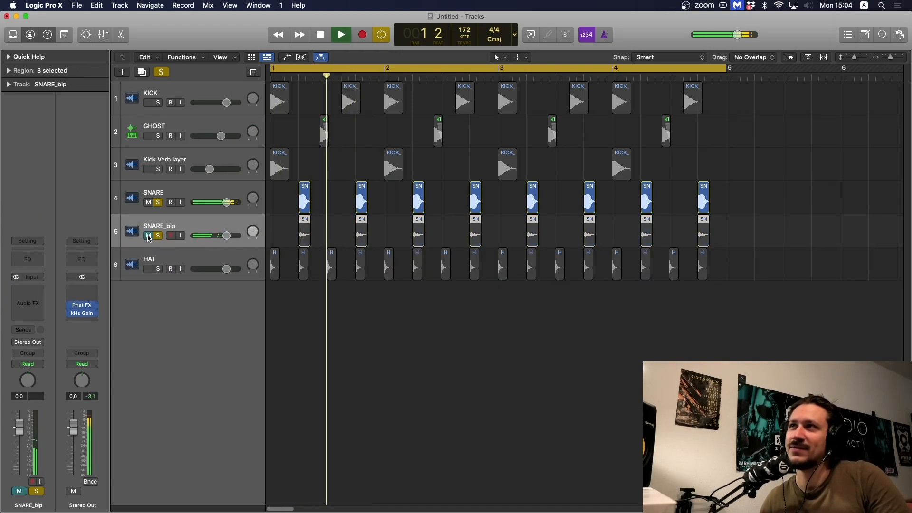
key("space")
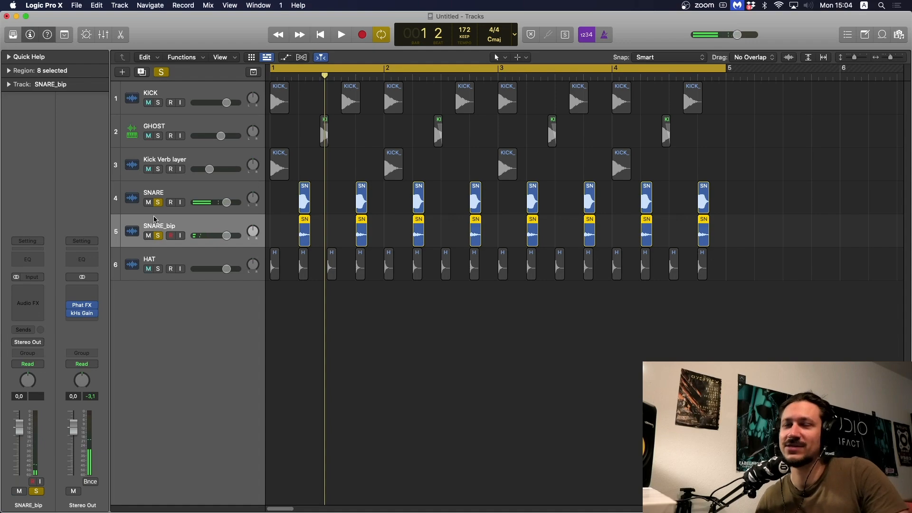
key("space")
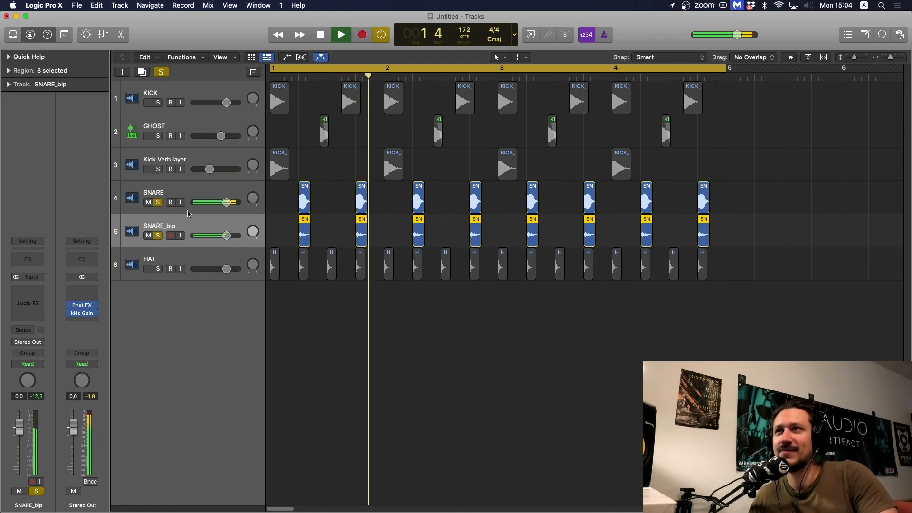
key("space")
right_click(311, 243)
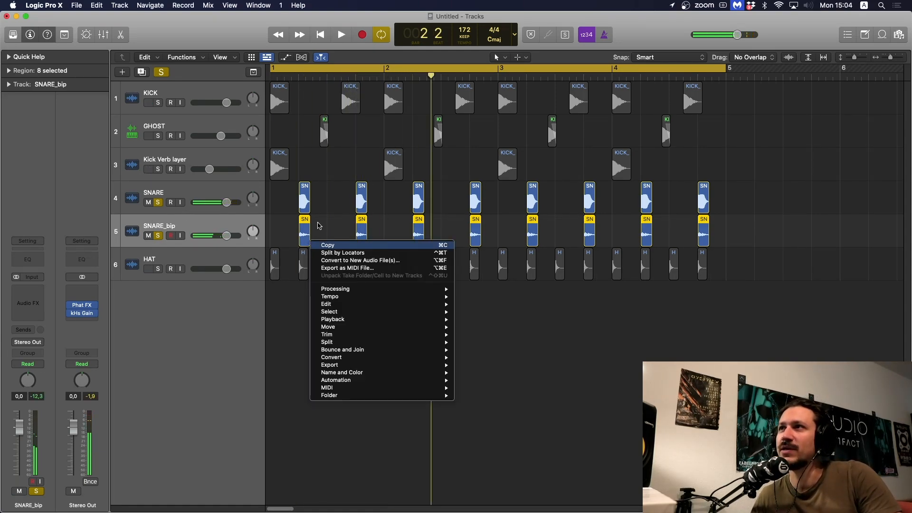
left_click(319, 226)
left_click(320, 228)
left_click_drag(310, 244, 311, 243)
left_click(322, 219)
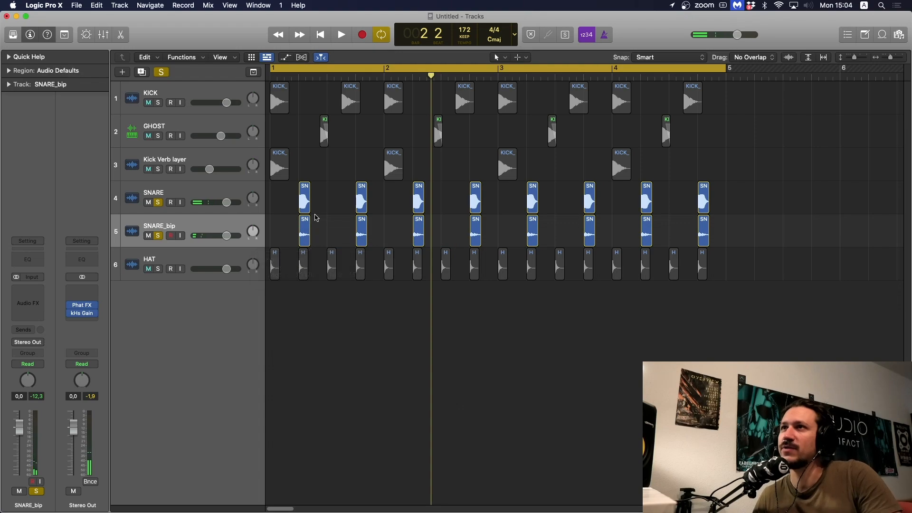
Solo the Kick Verb layer, GHOST and KICK tracks alongside the snares and play the loop
key("space")
key("space")
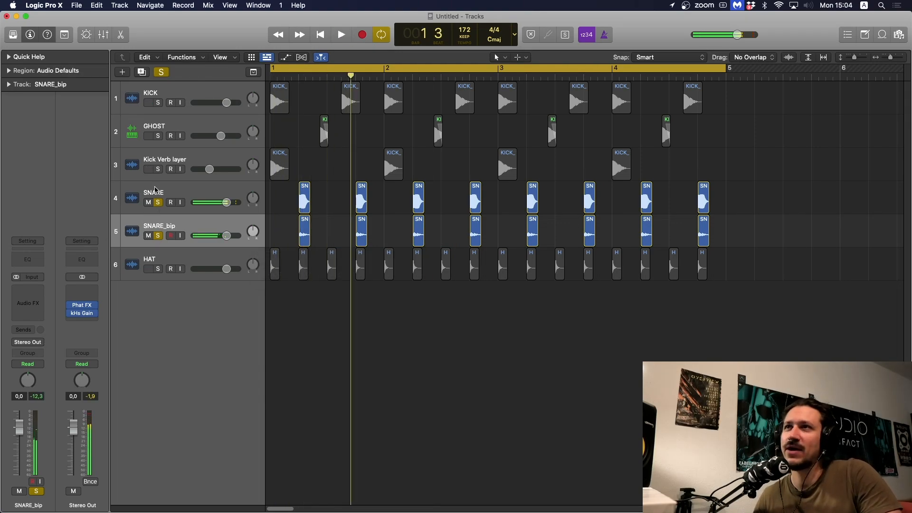
left_click(156, 170)
left_click(157, 136)
left_click(158, 103)
key("space")
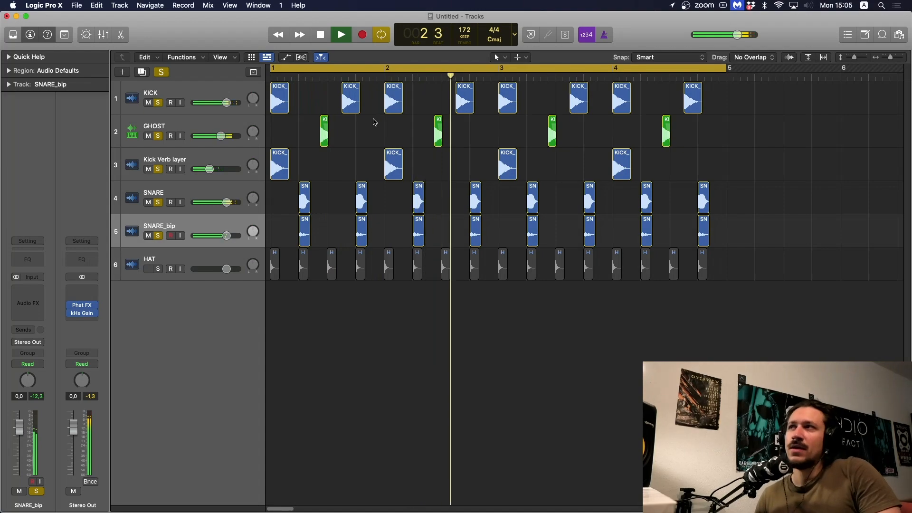
key("space")
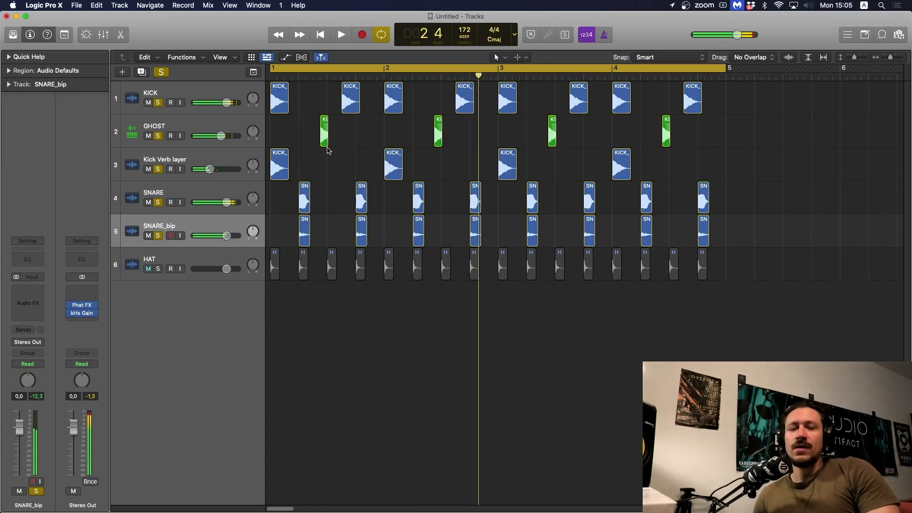
Unsolo every track except SNARE, narrow the cycle range to the first snare hit, and play it
left_click(158, 169)
left_click(158, 135)
left_click(158, 103)
left_click(157, 236)
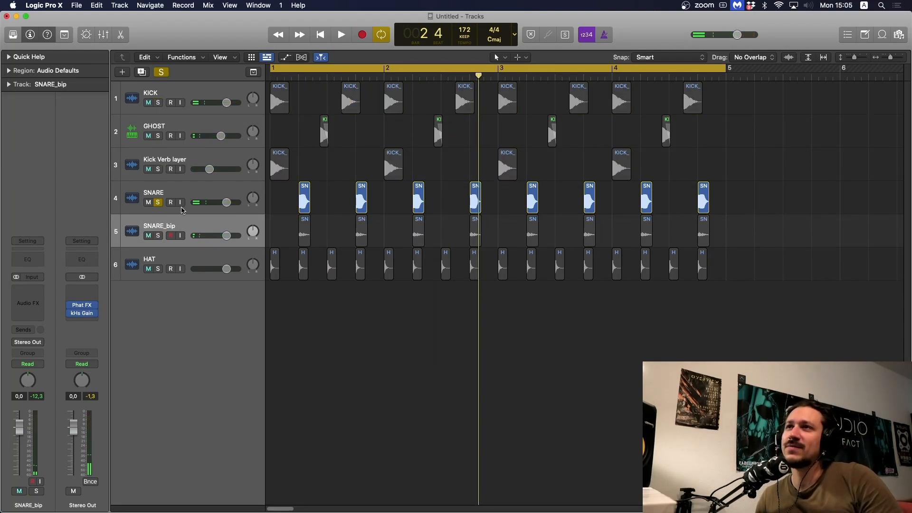
left_click(209, 190)
left_click_drag(297, 70, 324, 71)
key("space")
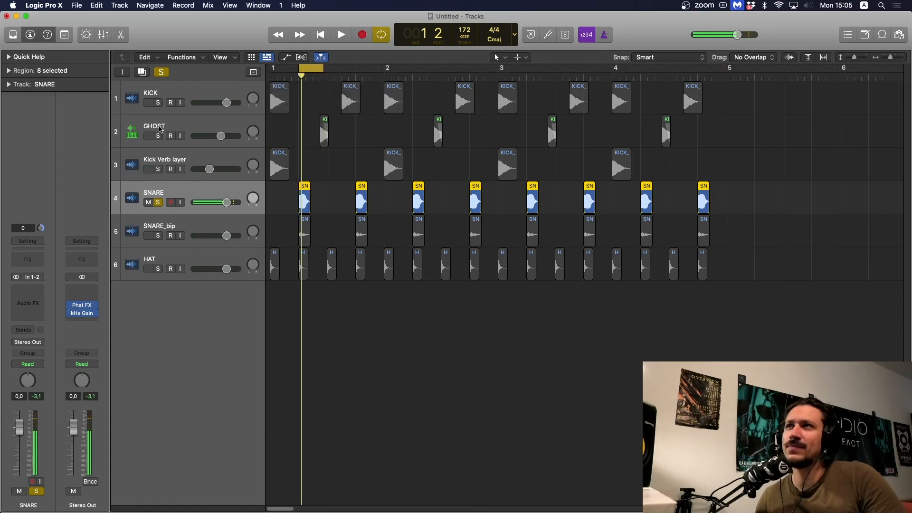
Duplicate the SNARE track, copy its first snare region onto the new track, and solo only that copy
left_click(145, 72)
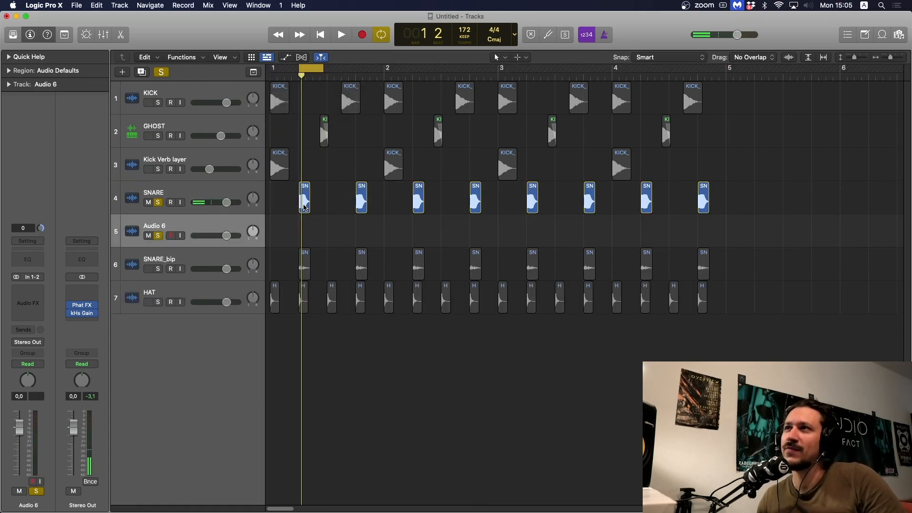
left_click_drag(304, 207, 304, 238)
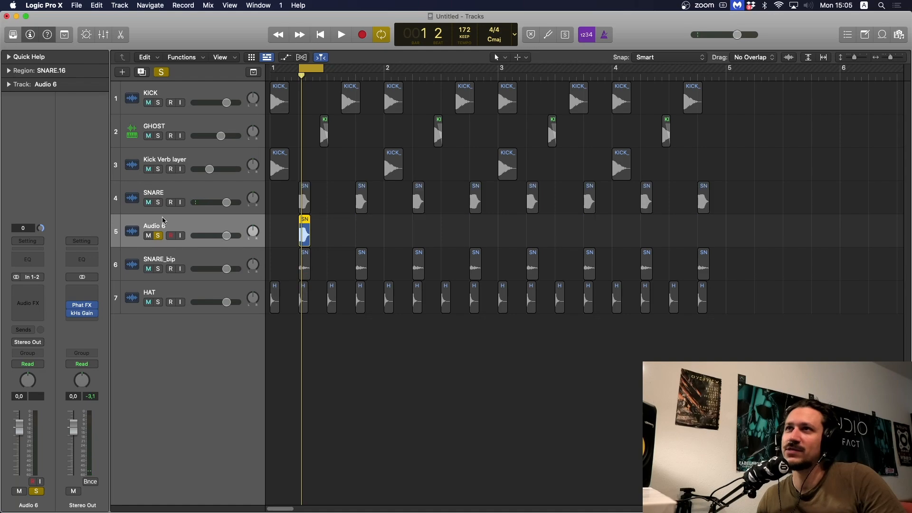
Insert a stereo kHs Formant Filter on Audio 6, shift its formant point toward ø while playing, and lower the track to -3.2 dB
left_click(27, 289)
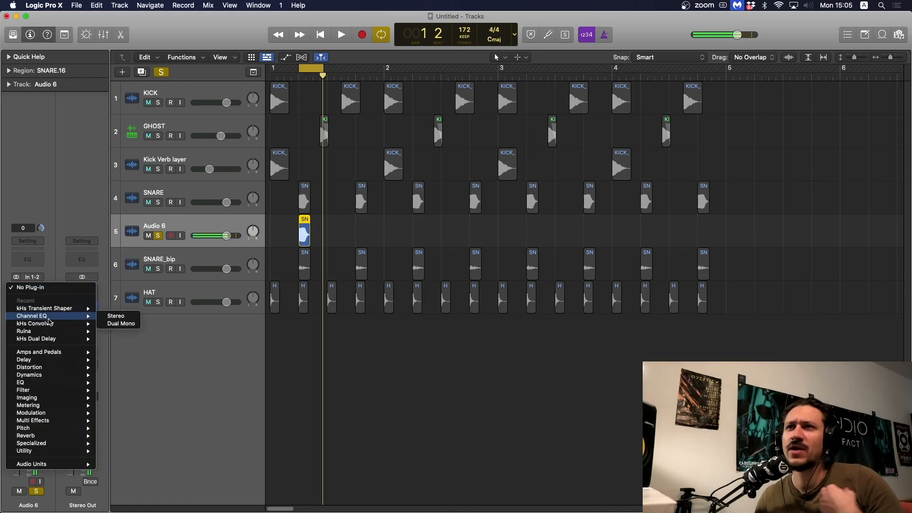
mouse_move(72, 464)
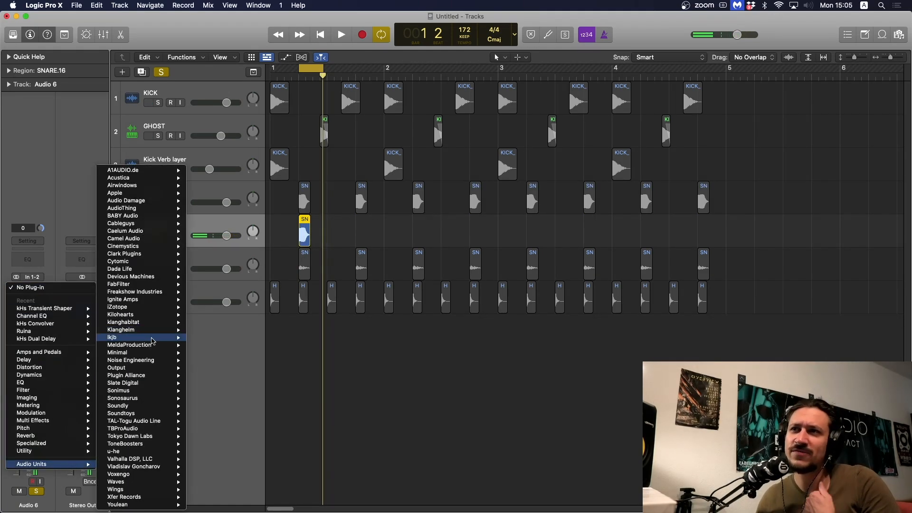
mouse_move(152, 319)
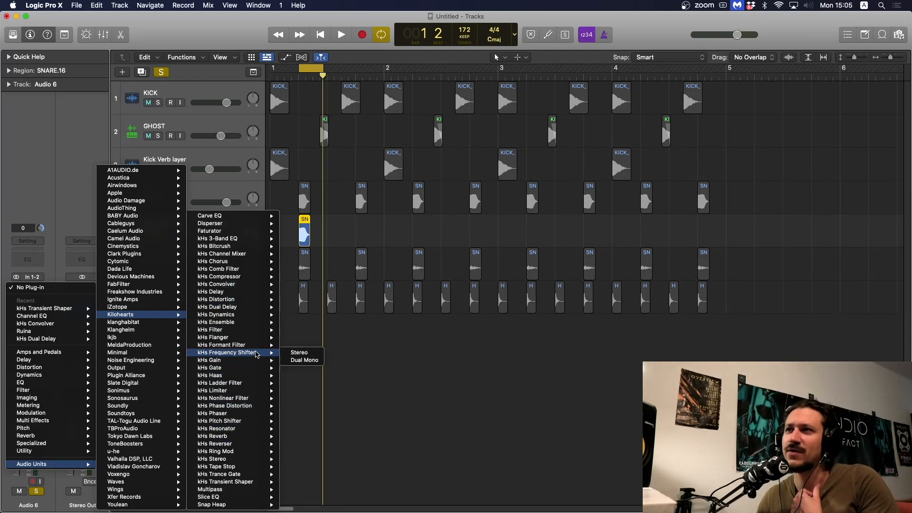
mouse_move(259, 345)
left_click(307, 345)
key("space")
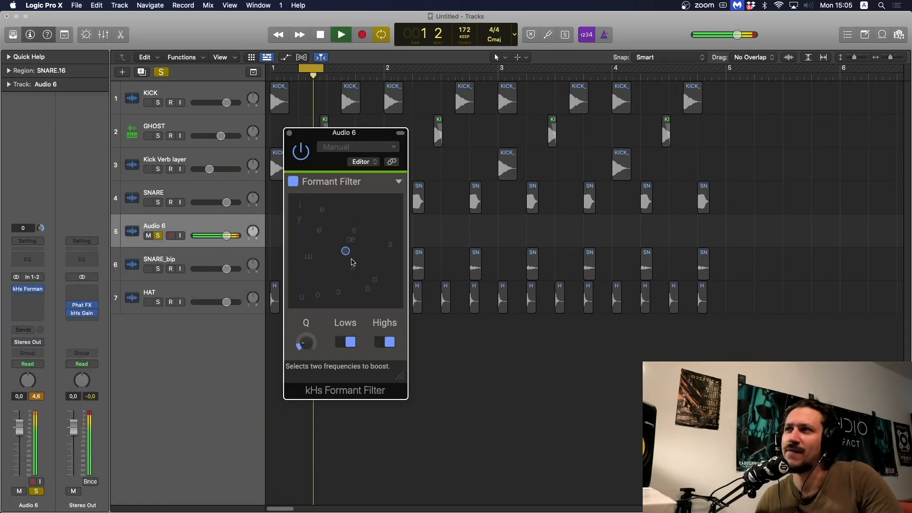
left_click_drag(357, 251, 326, 239)
key("space")
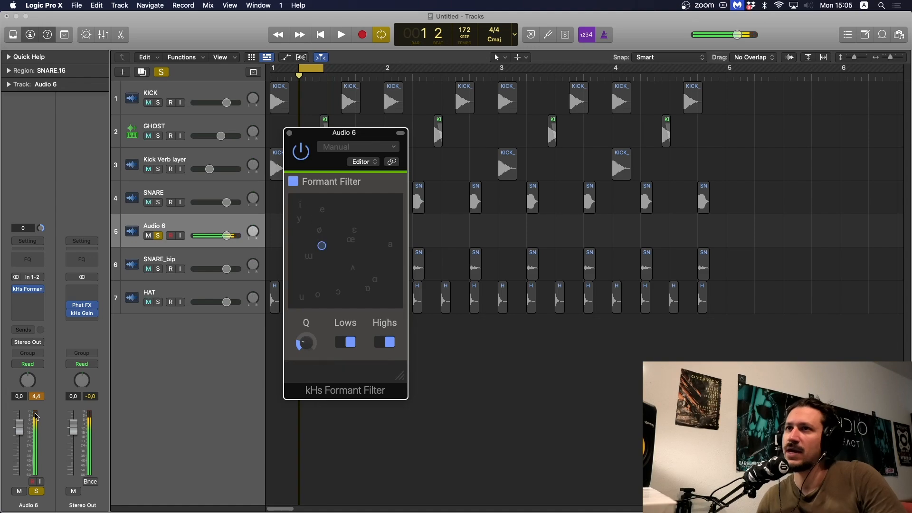
left_click(20, 445)
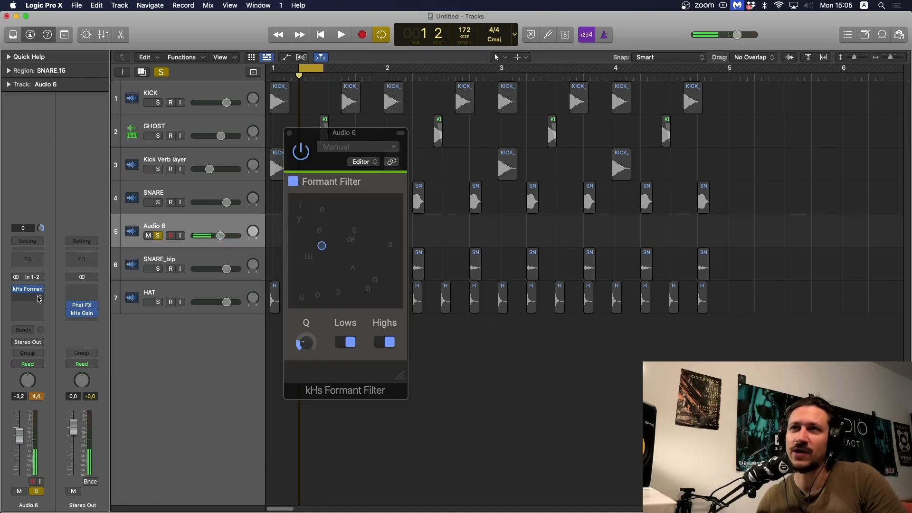
Insert a stereo kHs Convolver after the Formant Filter and browse its Spaces Real impulse responses
left_click(39, 298)
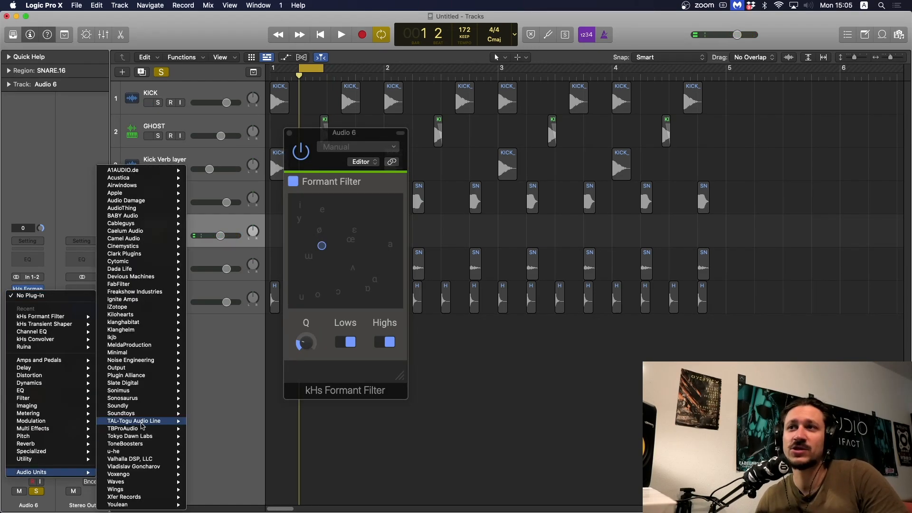
mouse_move(153, 353)
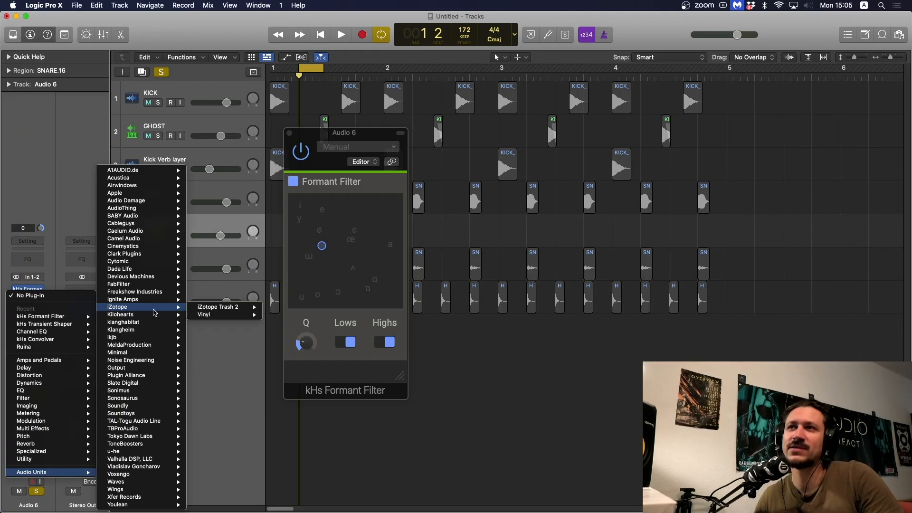
mouse_move(157, 323)
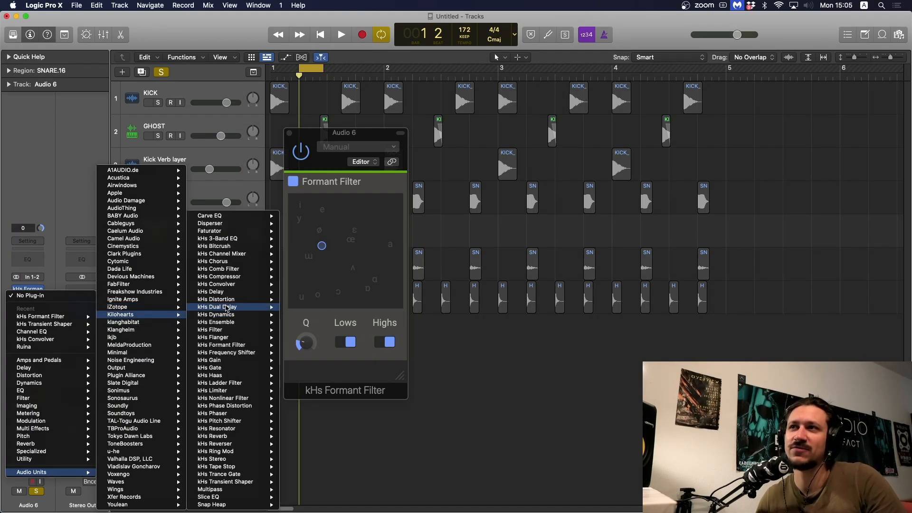
mouse_move(257, 284)
left_click(298, 285)
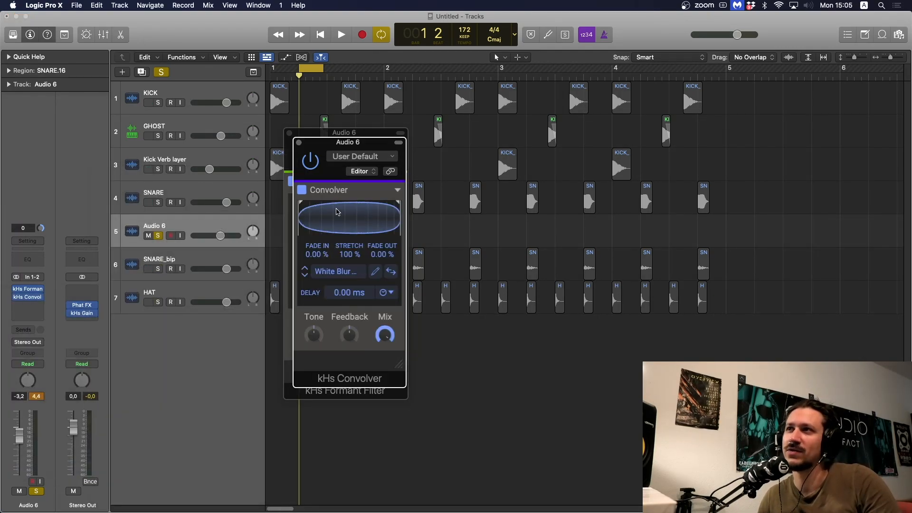
left_click(329, 277)
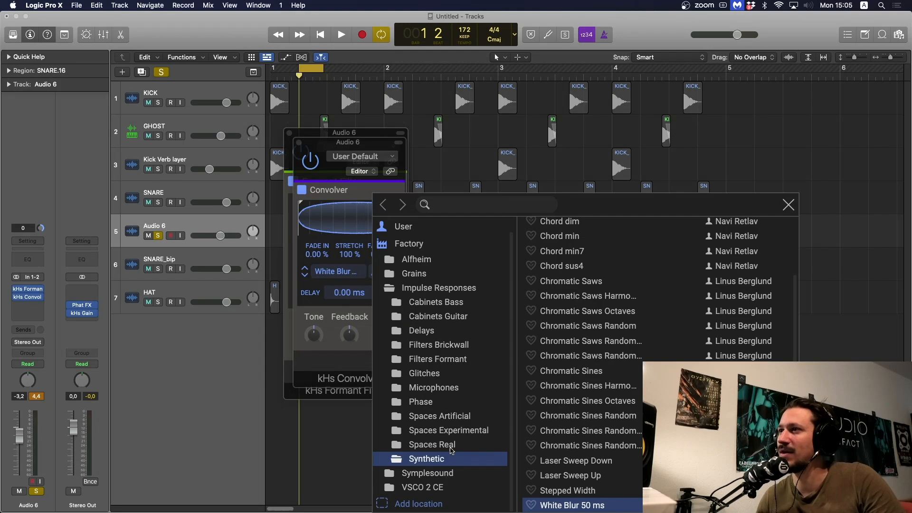
left_click(451, 445)
Audition the Heslington Church, Modern Church and Terry's Warehouse impulse responses on the snare copy
left_click(554, 400)
key("space")
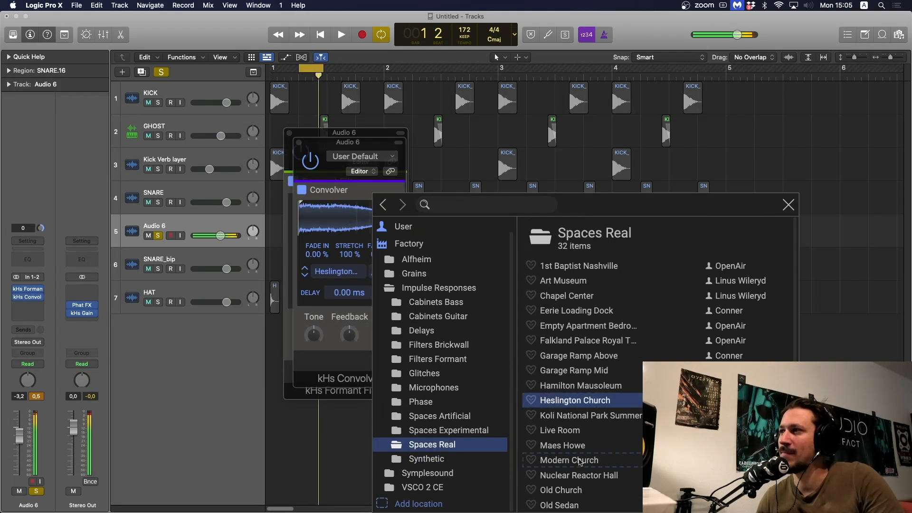
left_click(570, 460)
key("space")
left_click(470, 445)
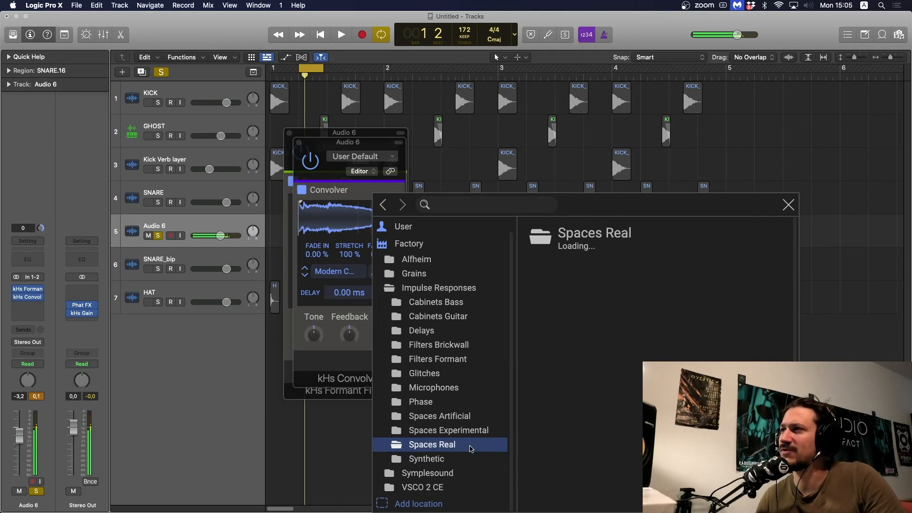
left_click(593, 444)
key("space")
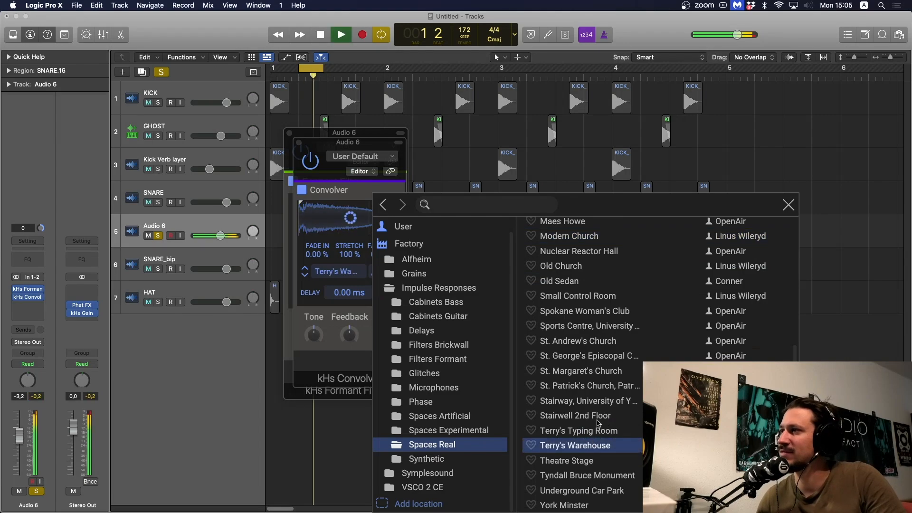
Load the Eerie Loading Dock impulse response, set the Convolver's Tone to about -4 %, and close both plug-in windows
scroll(590, 471, "up", 6)
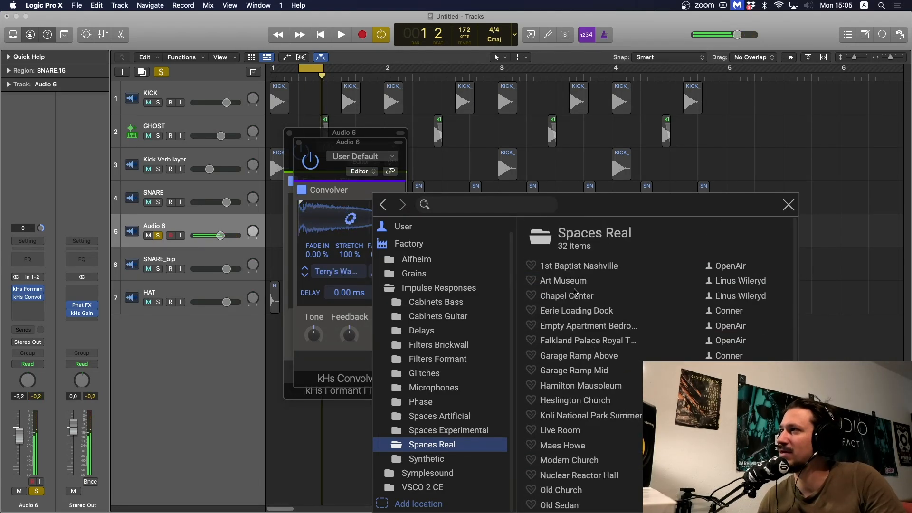
left_click(573, 310)
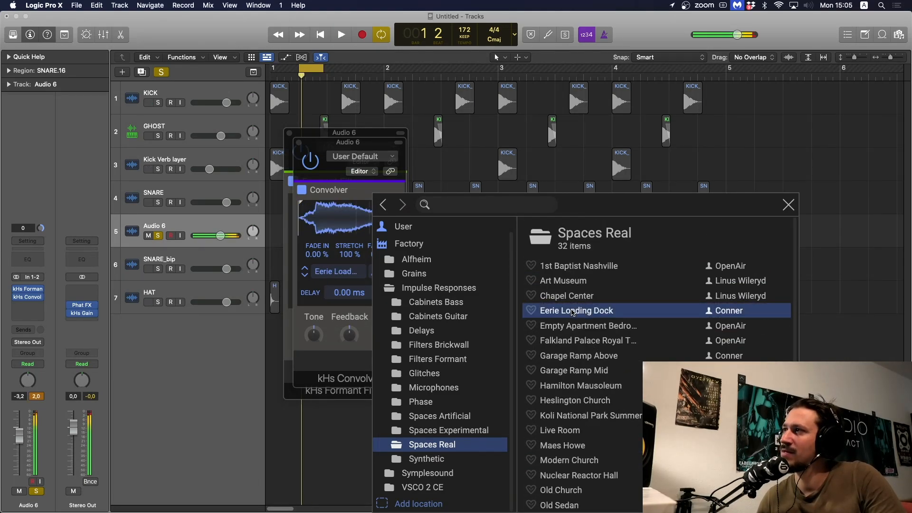
left_click(788, 204)
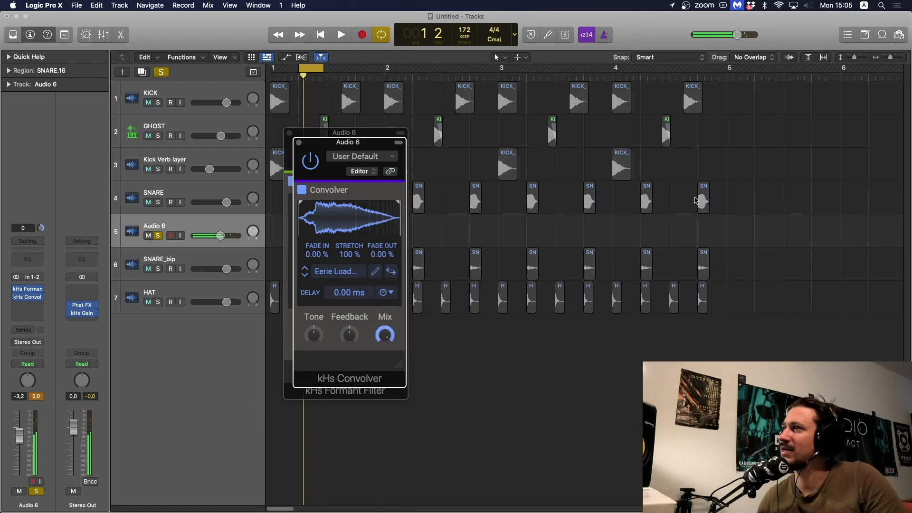
left_click_drag(313, 335, 314, 338)
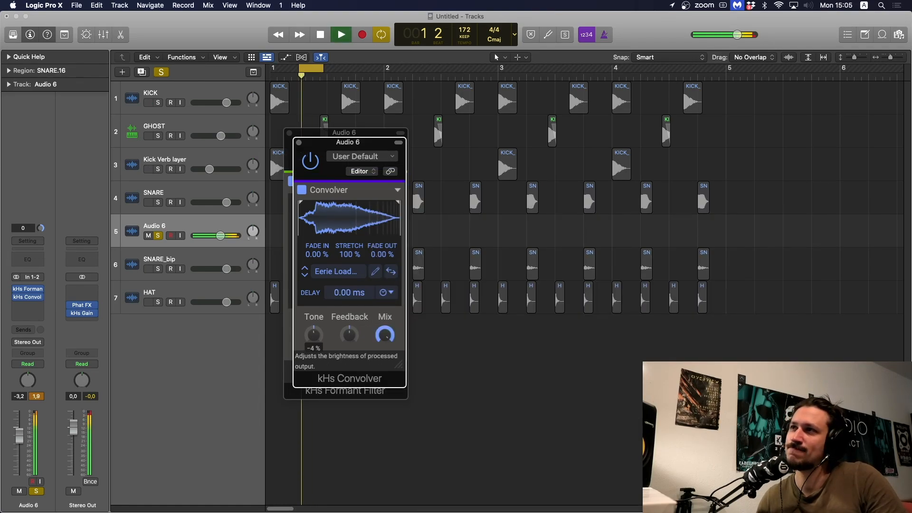
key("space")
left_click(299, 142)
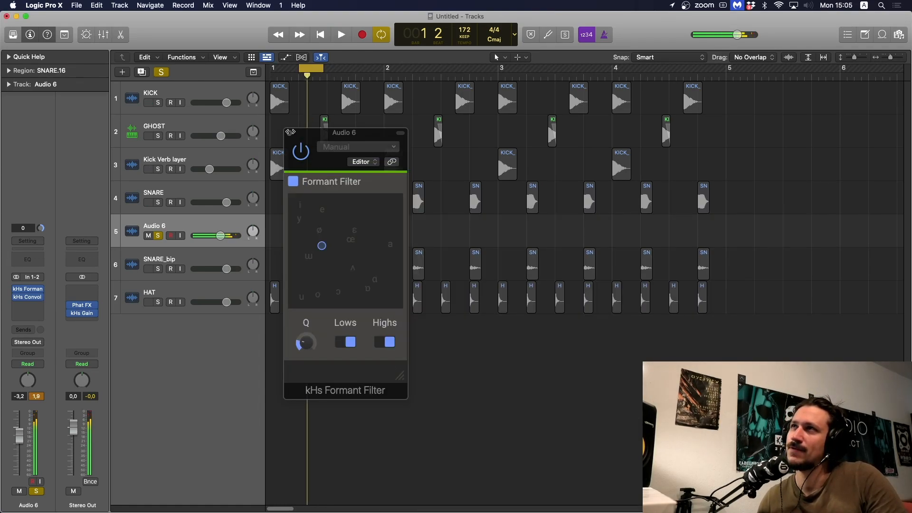
left_click(289, 133)
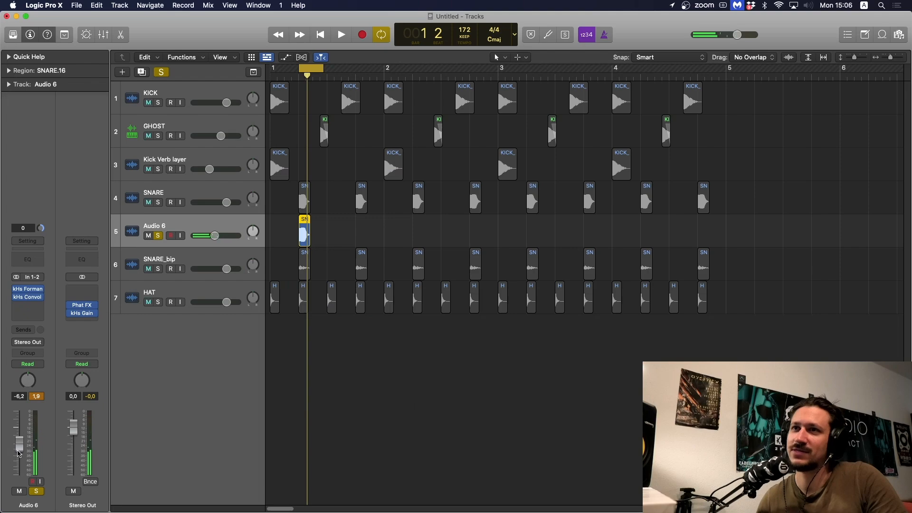
Lower Audio 6 to -6.8 dB and add a Channel EQ with a 12 dB/oct low cut at about 180 Hz
left_click_drag(17, 454, 19, 455)
key("space")
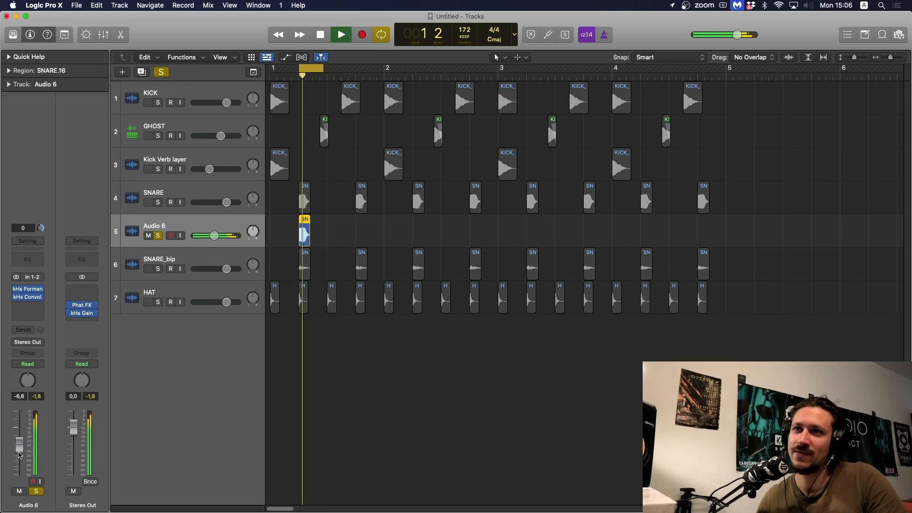
left_click(28, 259)
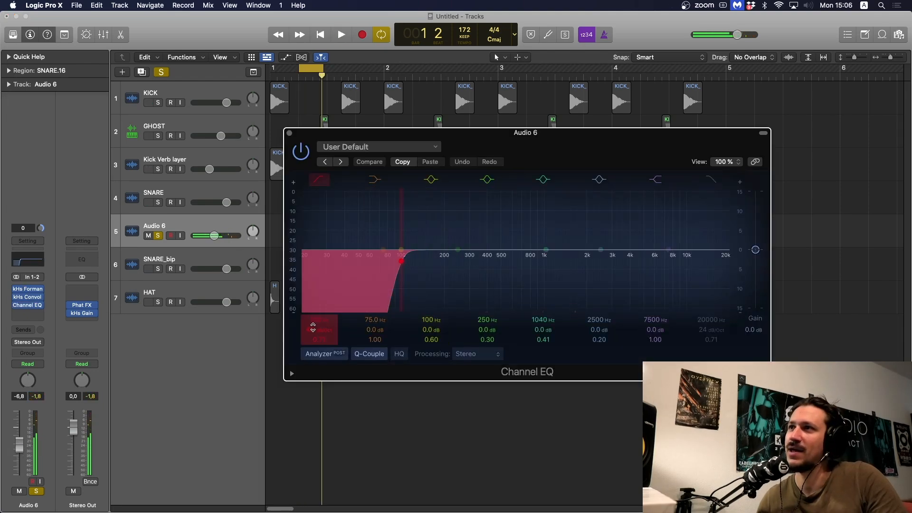
key("space")
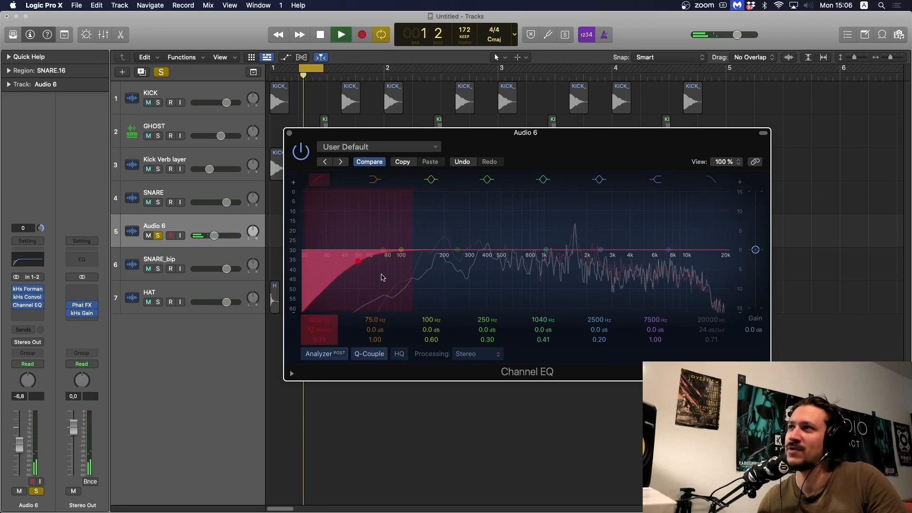
left_click_drag(426, 280, 470, 285)
key("space")
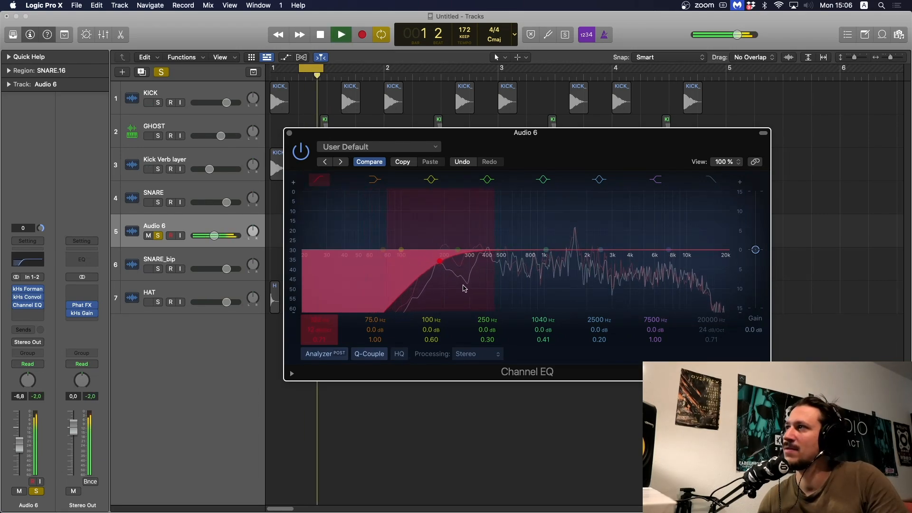
Cut the snare copy's mid band by 3.2 dB at 1600 Hz while playing, and close the EQ
left_click_drag(551, 269, 583, 282)
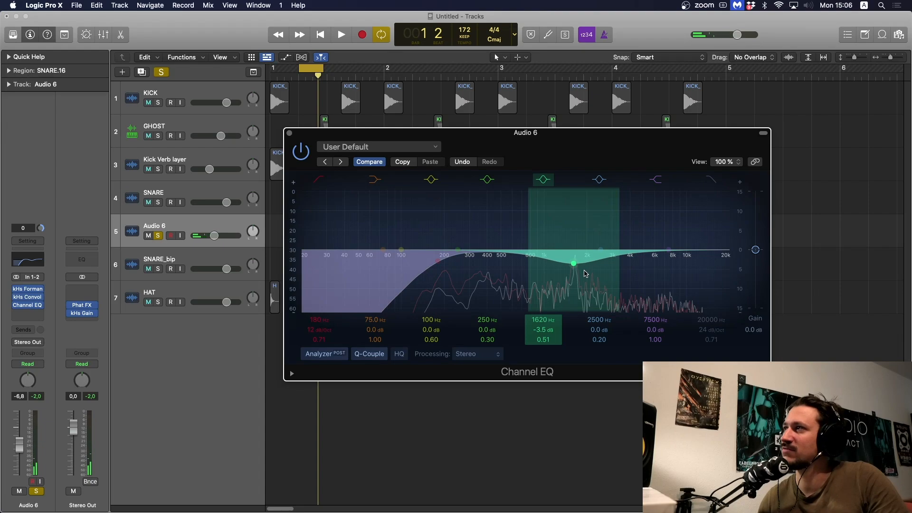
key("space")
left_click_drag(586, 273, 584, 272)
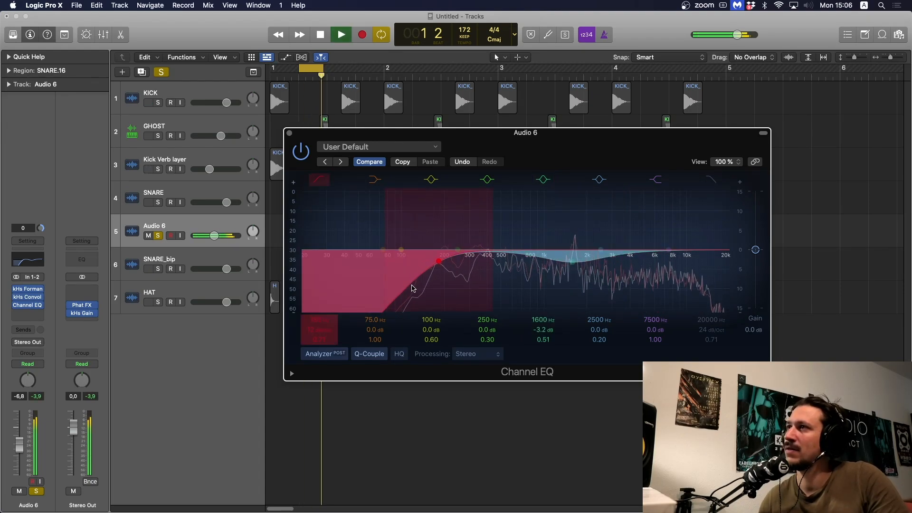
key("space")
left_click(288, 134)
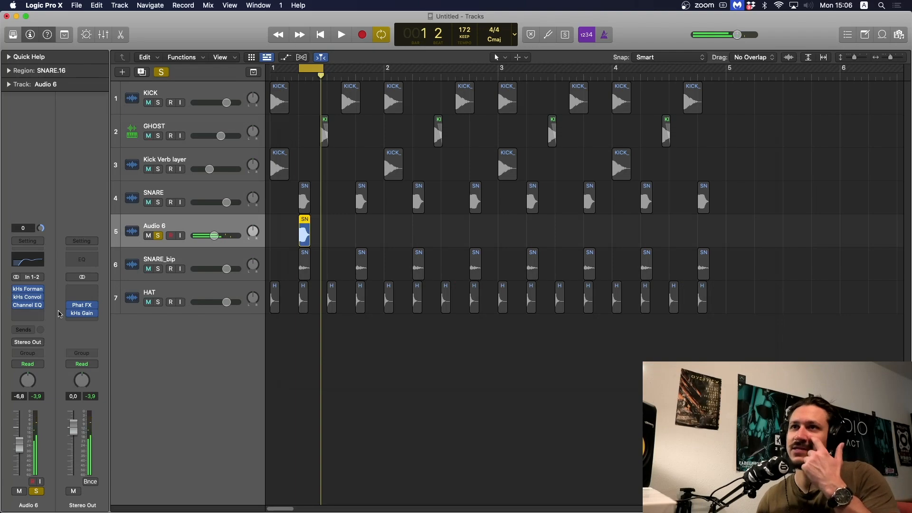
Add a stereo kHs Transient Shaper with reduced Sustain to Audio 6, and raise the track's volume to -3.8 dB
left_click(28, 316)
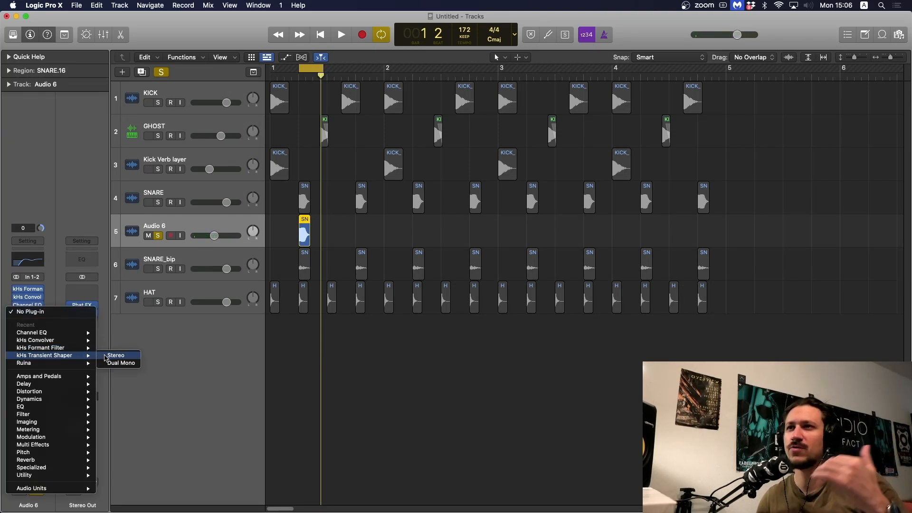
left_click(113, 356)
left_click_drag(387, 215, 387, 247)
key("space")
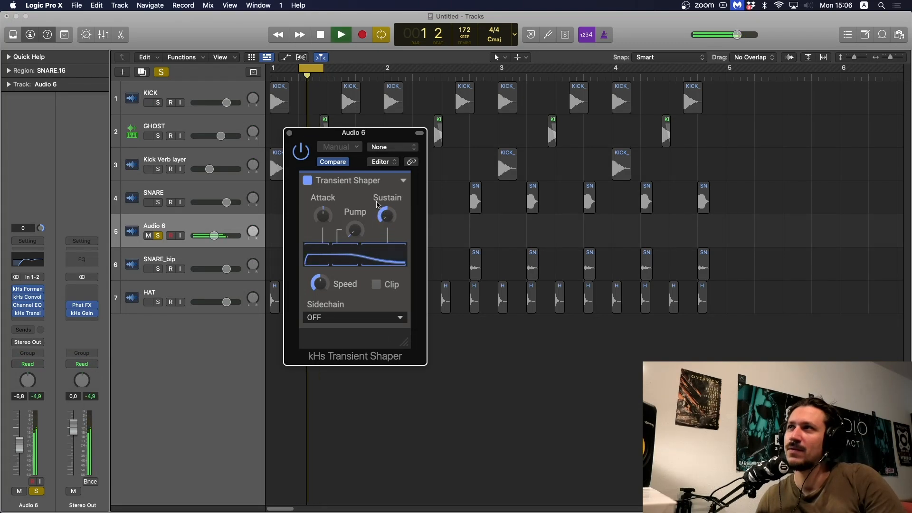
left_click(289, 132)
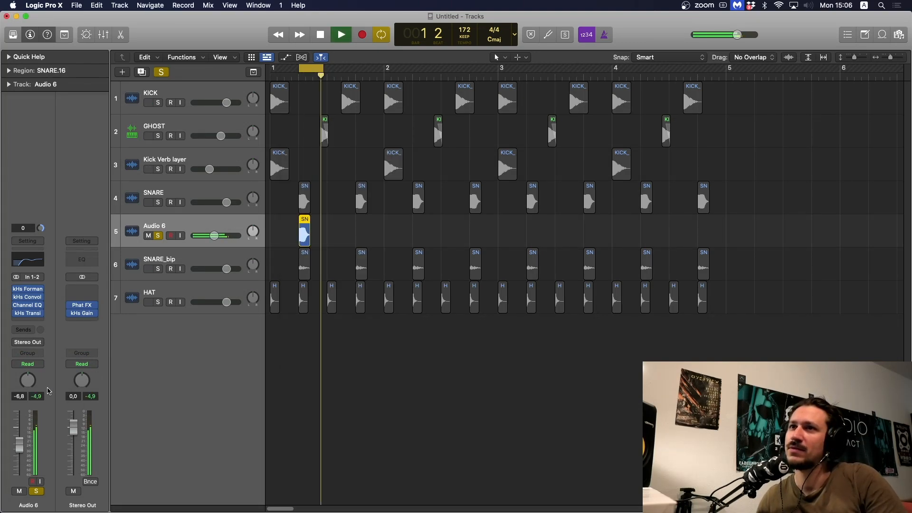
left_click_drag(19, 445, 19, 441)
key("space")
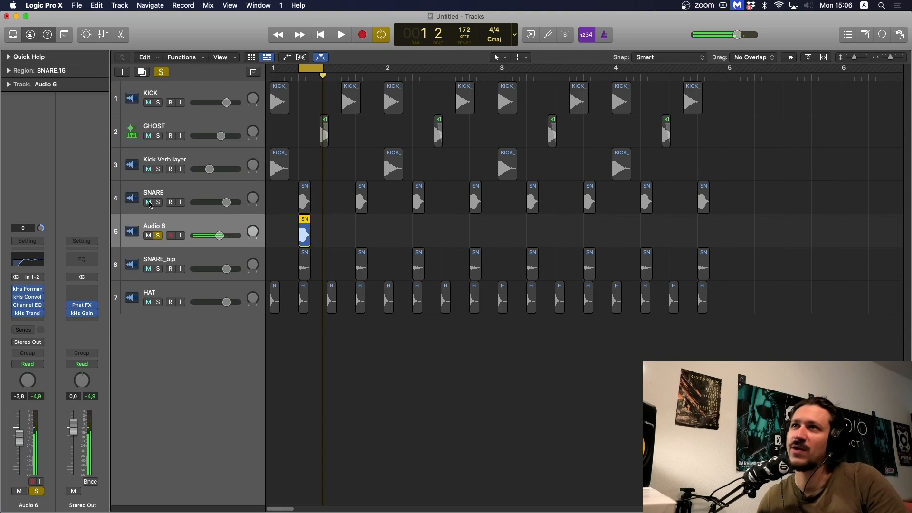
Solo SNARE and SNARE_bip together with the processed copy, and play with the cycle range covering the whole first bar
left_click(158, 202)
left_click(158, 269)
key("space")
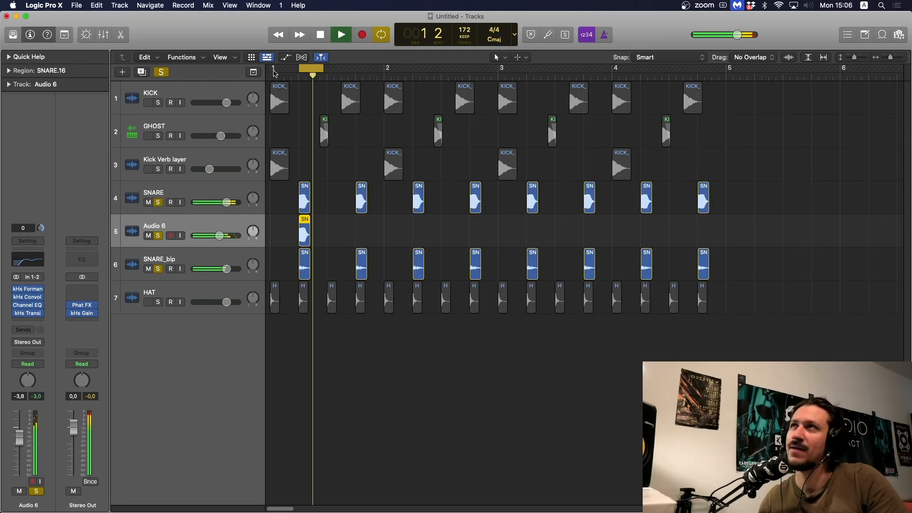
key("space")
left_click_drag(278, 70, 380, 70)
key("space")
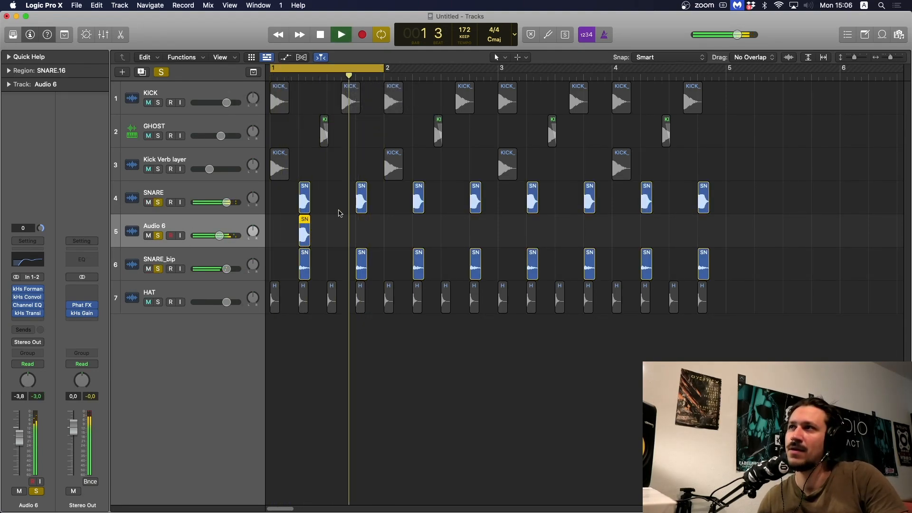
Copy the Audio 6 snare region onto beat 2 of bars 2, 3 and 4
left_click_drag(306, 234, 434, 238)
key("space")
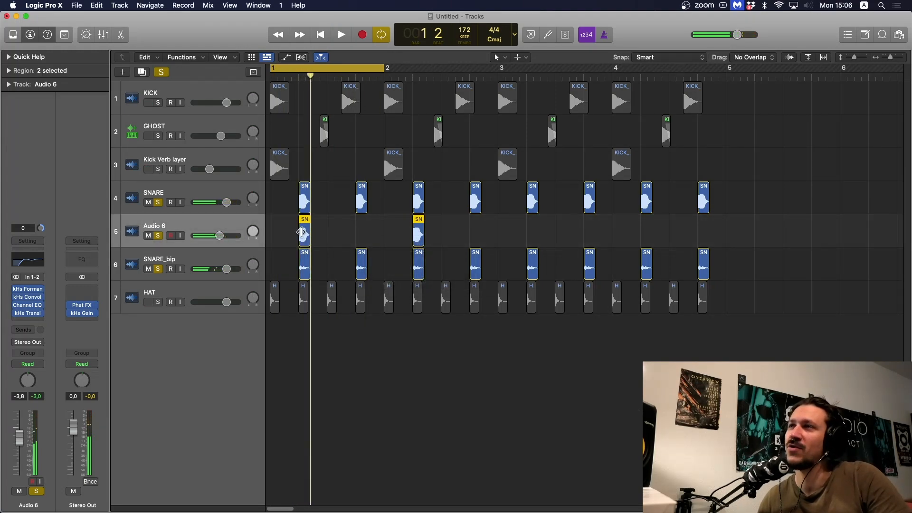
left_click_drag(301, 231, 531, 232)
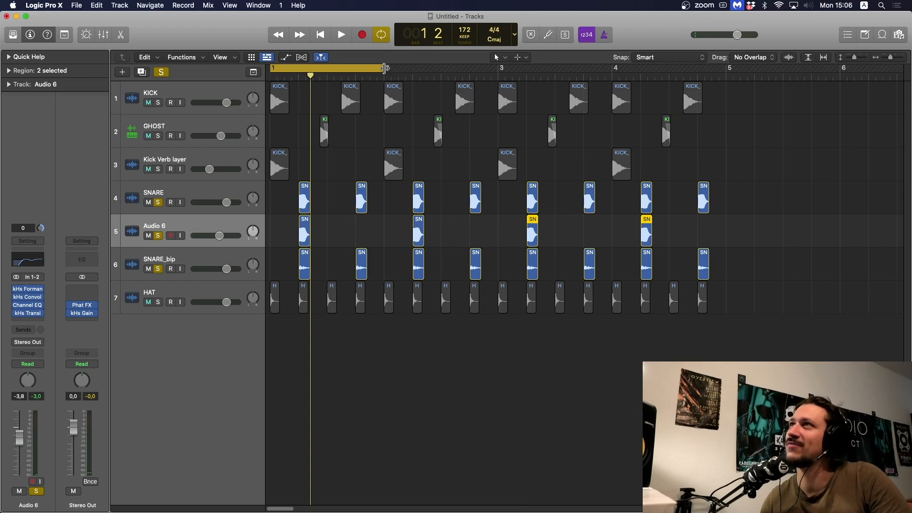
Extend the cycle range to cover bars 1 to 4, and play the soloed snare tracks
left_click_drag(384, 68, 727, 67)
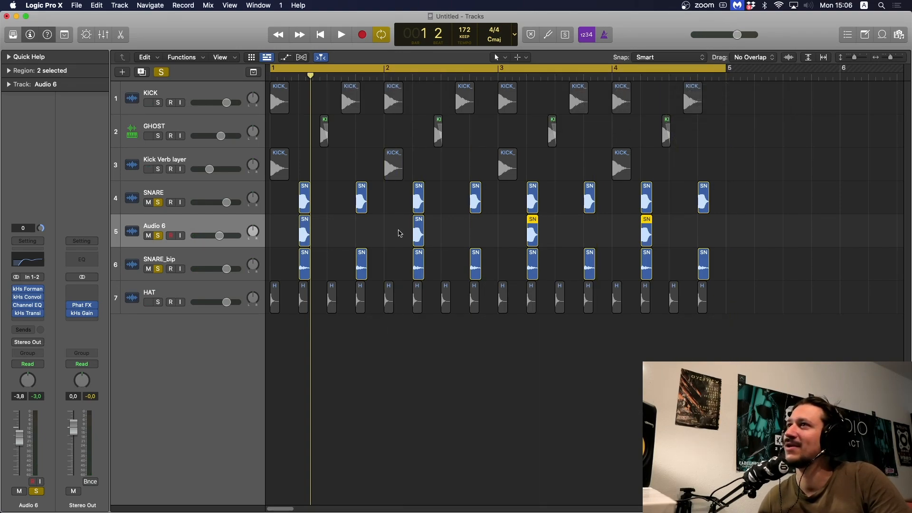
key("space")
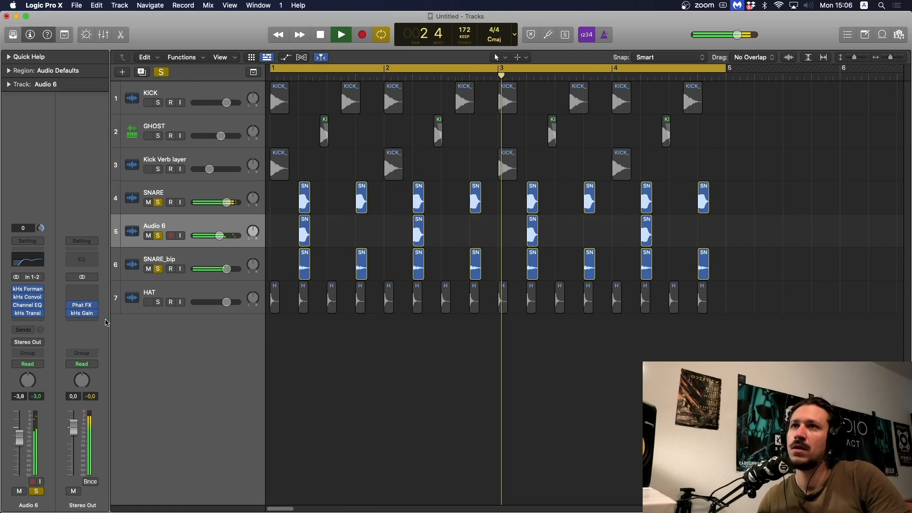
key("space")
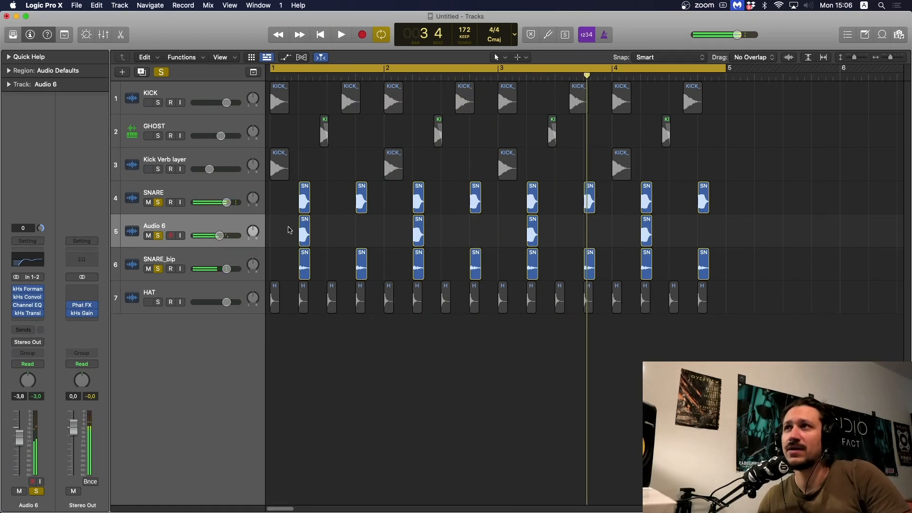
Bounce the bar 1 Audio 6 snare region in place to a new track, and delete the Audio 6 track with its regions
key("ctrl+b")
key("Return")
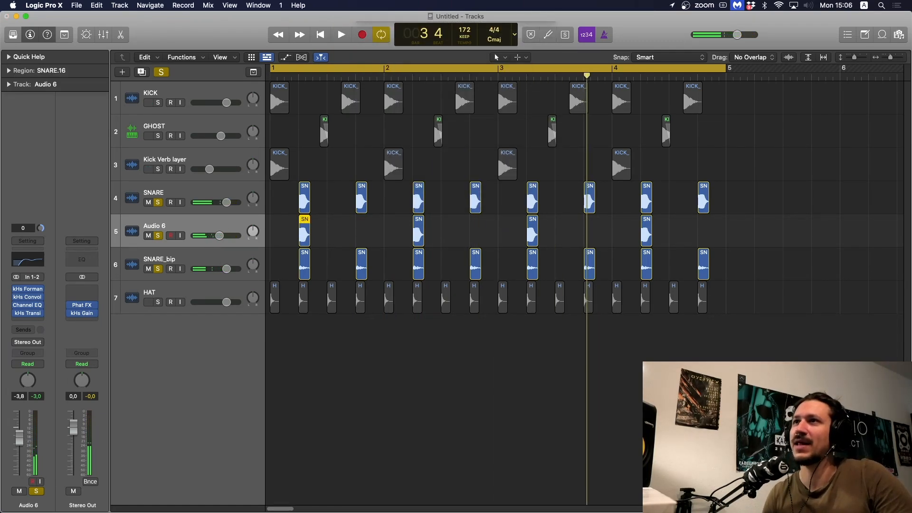
left_click(319, 275)
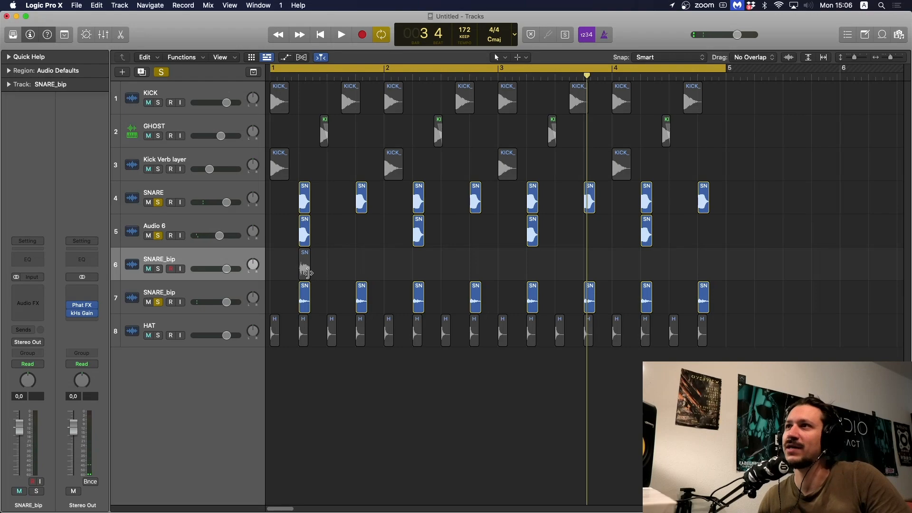
left_click(162, 240)
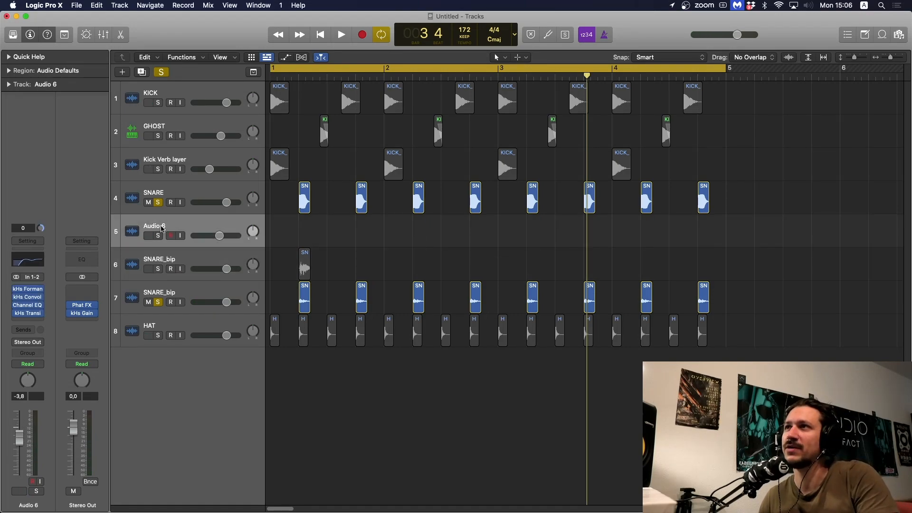
key("super+BackSpace")
Play the bounced snare, and apply a fade-out of 5 to the bar 1 regions on both SNARE_bip tracks
key("space")
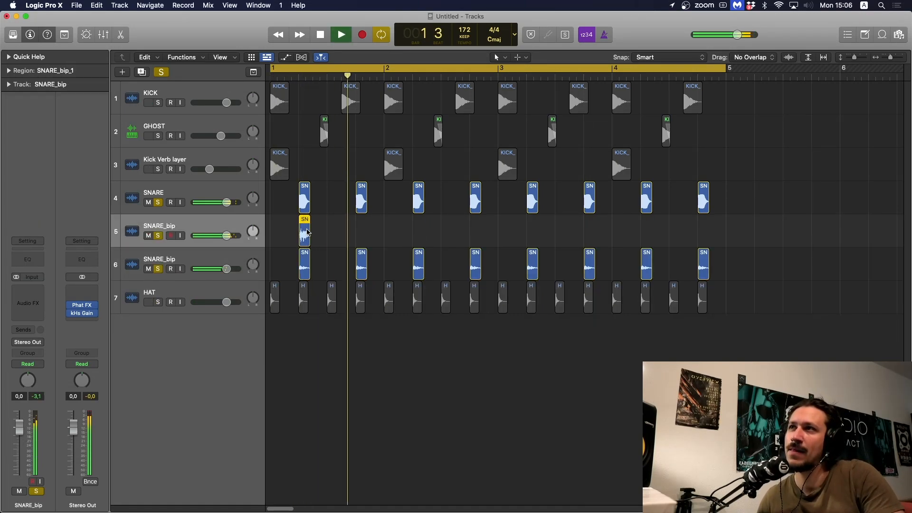
key("space")
left_click_drag(310, 239, 309, 238)
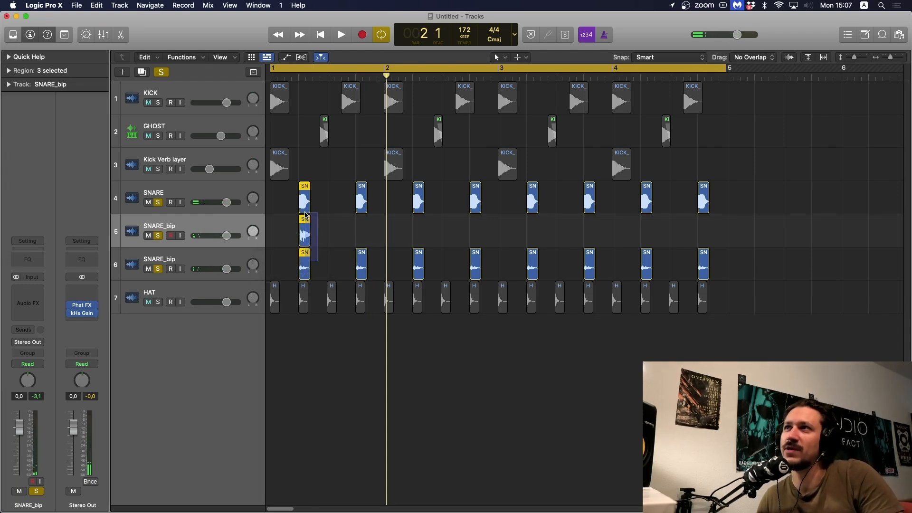
left_click_drag(328, 263, 307, 232)
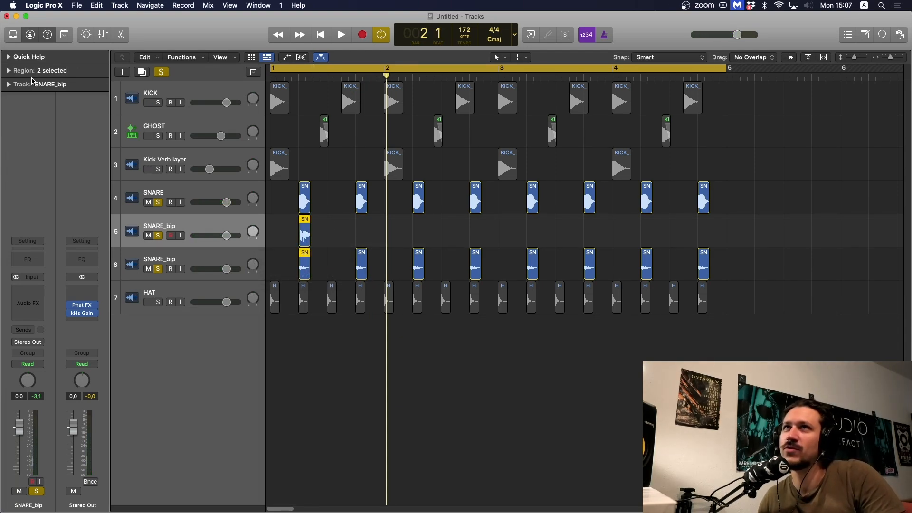
left_click(29, 71)
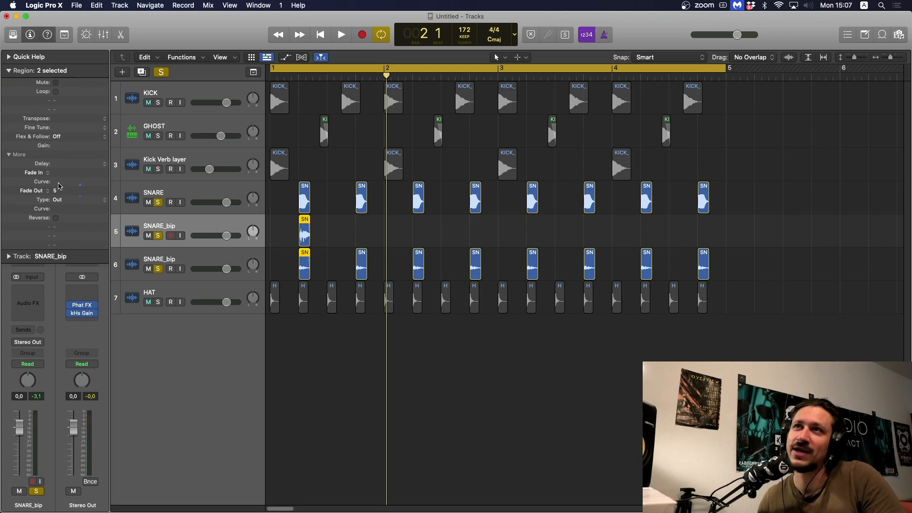
left_click(9, 72)
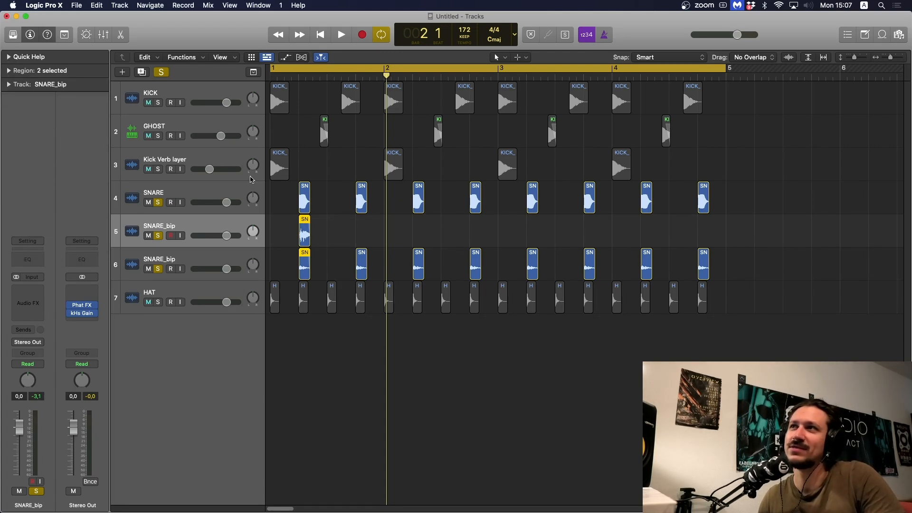
Play the faded snares, and copy the new bounced region onto beat 2 of bars 2, 3 and 4
key("space")
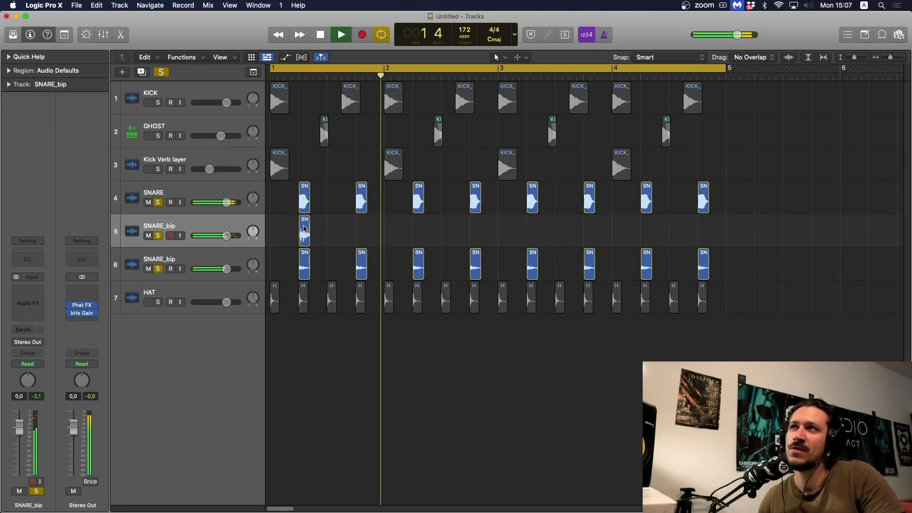
key("space")
left_click_drag(304, 231, 532, 233)
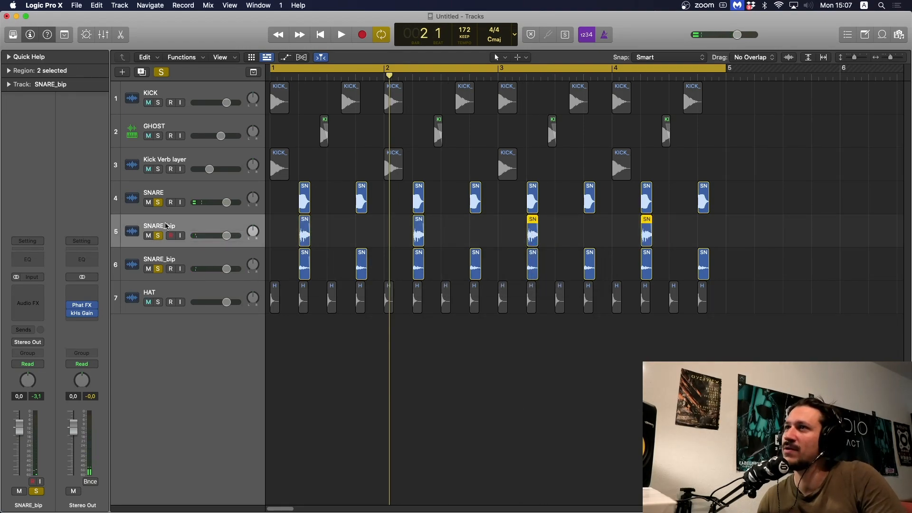
Add a stereo kHs Transient Shaper to the newly bounced SNARE_bip track, with Attack at about -50% and slightly reduced Sustain while playing
left_click(33, 295)
mouse_move(80, 309)
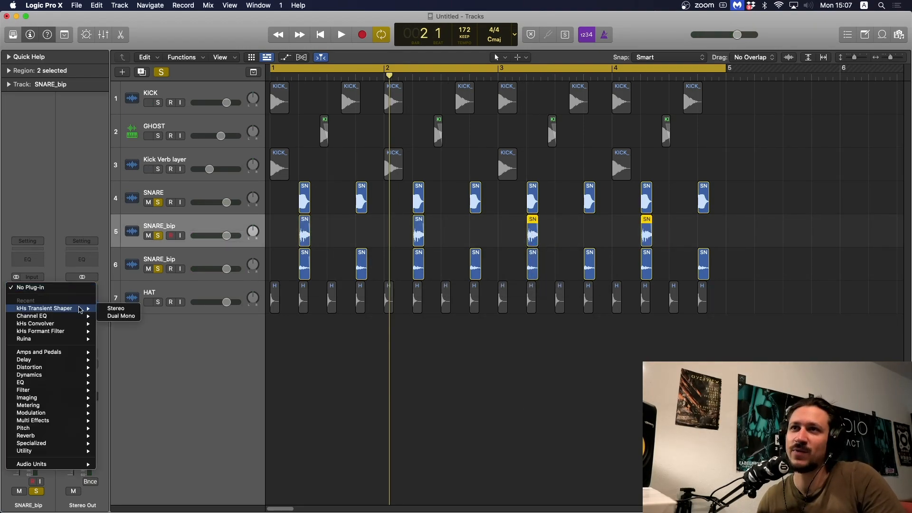
left_click(116, 309)
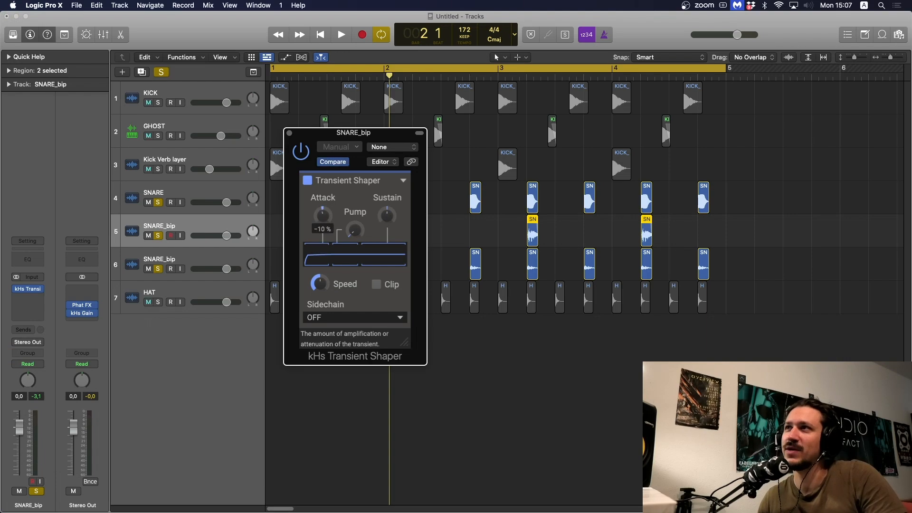
key("space")
left_click_drag(387, 215, 388, 223)
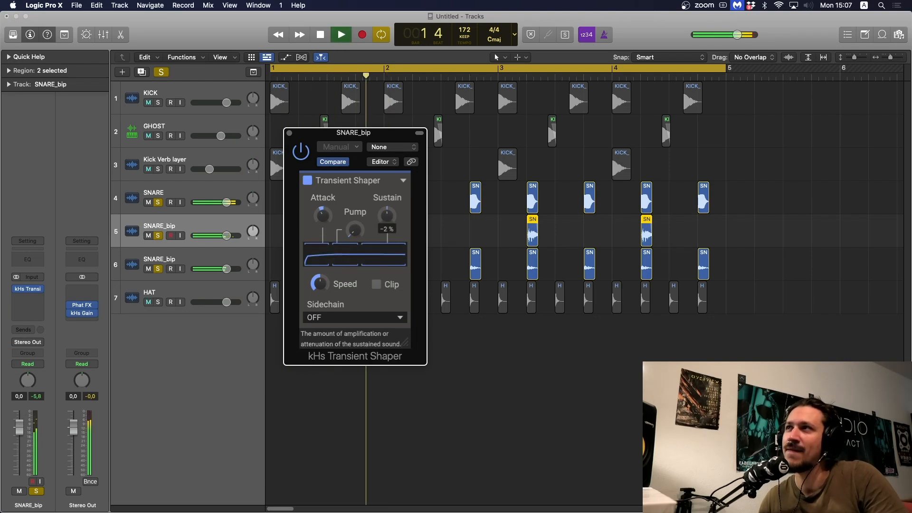
left_click_drag(323, 215, 323, 230)
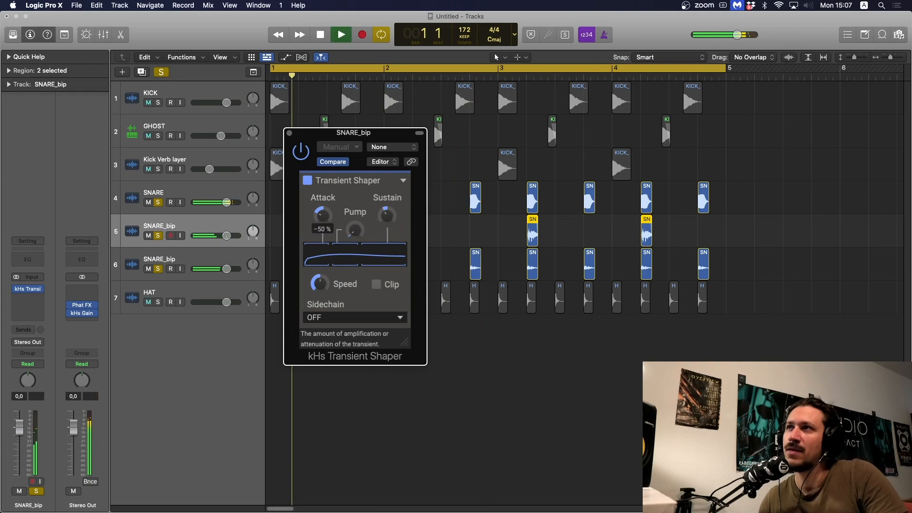
key("space")
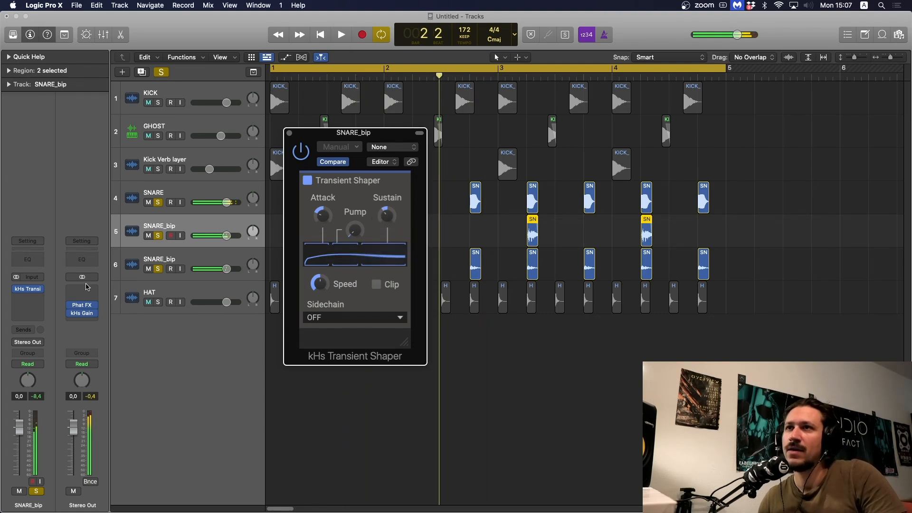
Insert a stereo Kilohearts kHs Dual Delay after the Transient Shaper on the newly bounced SNARE_bip track
left_click(39, 298)
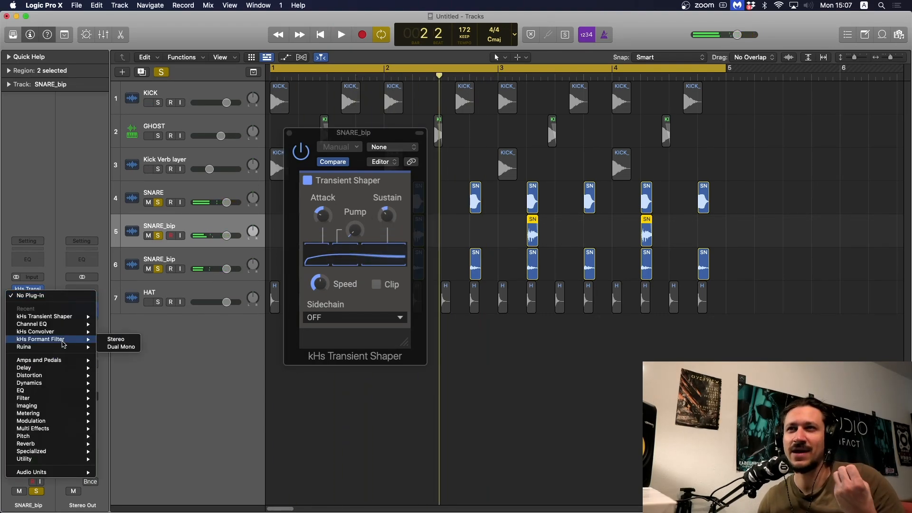
mouse_move(52, 472)
mouse_move(126, 392)
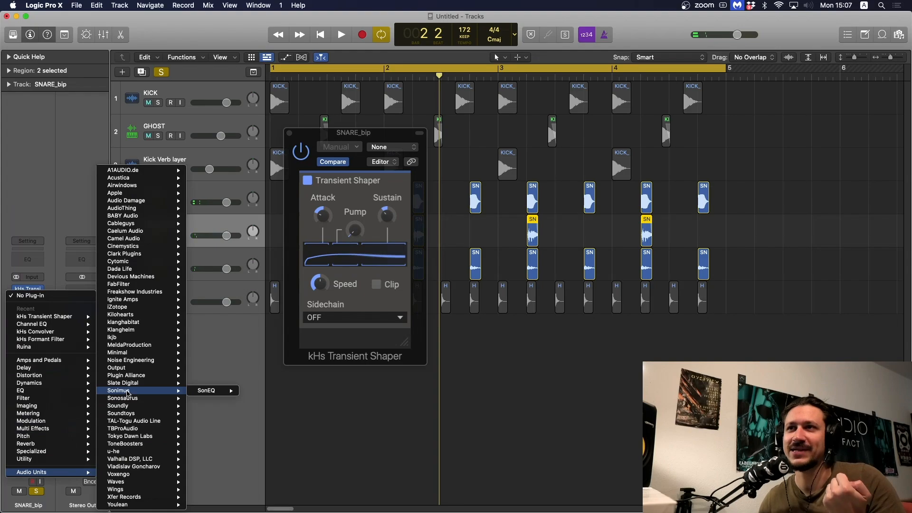
mouse_move(168, 319)
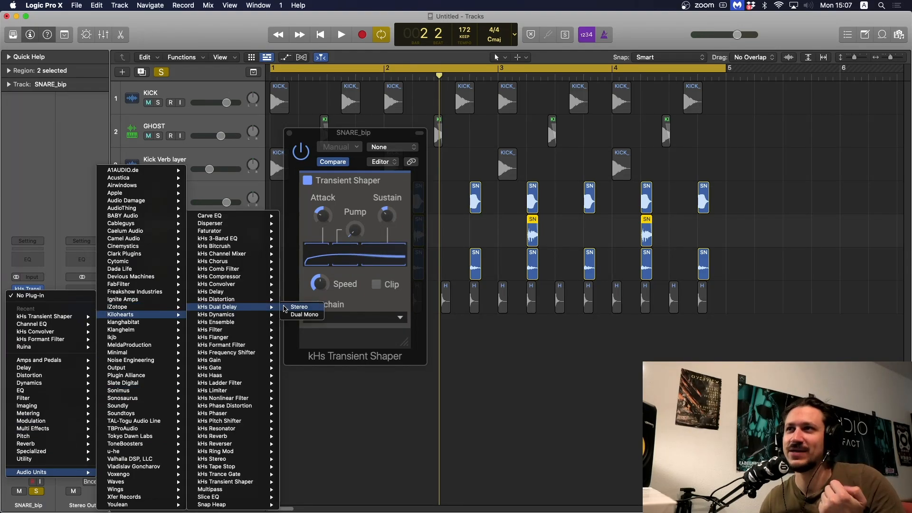
left_click(297, 309)
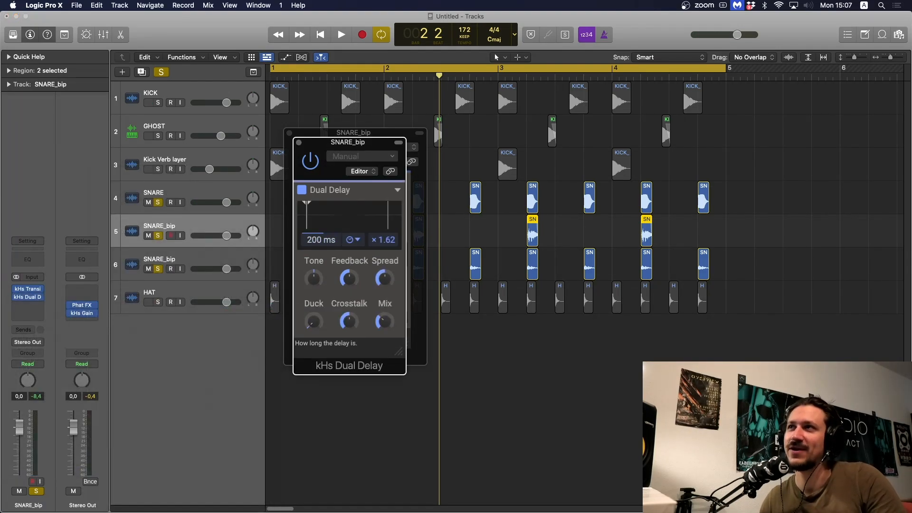
Set the Dual Delay's time to 65.0 ms and its Feedback to 27% while playing the soloed snares
key("space")
left_click_drag(321, 240, 314, 283)
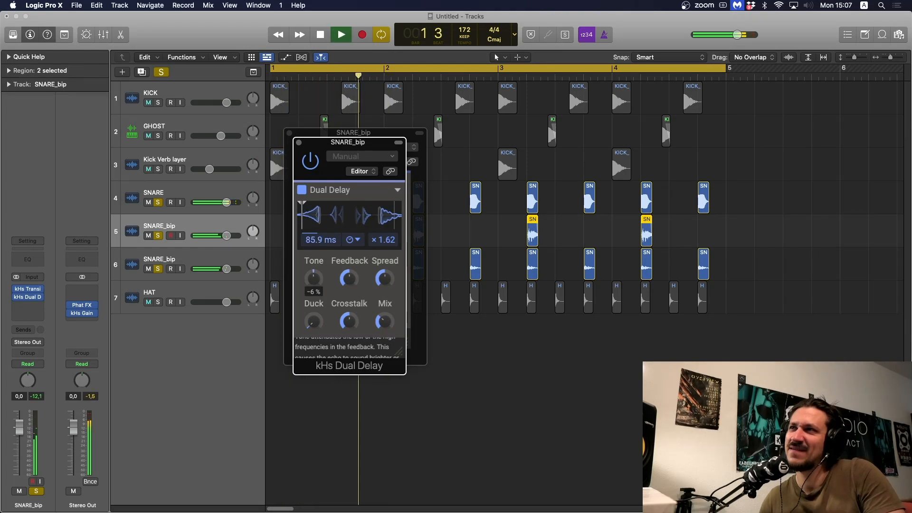
key("Return")
key("space")
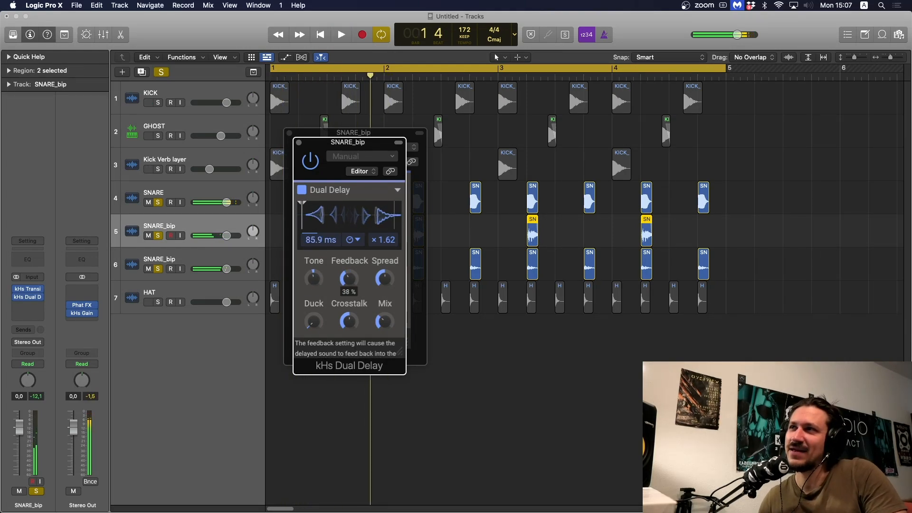
left_click_drag(348, 279, 348, 281)
key("space")
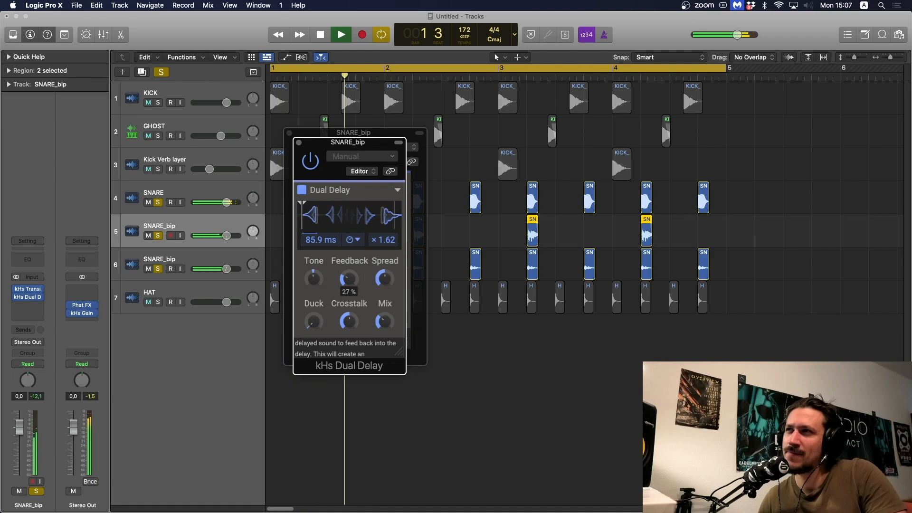
key("Return")
key("Return")
left_click_drag(326, 243, 330, 249)
key("Return")
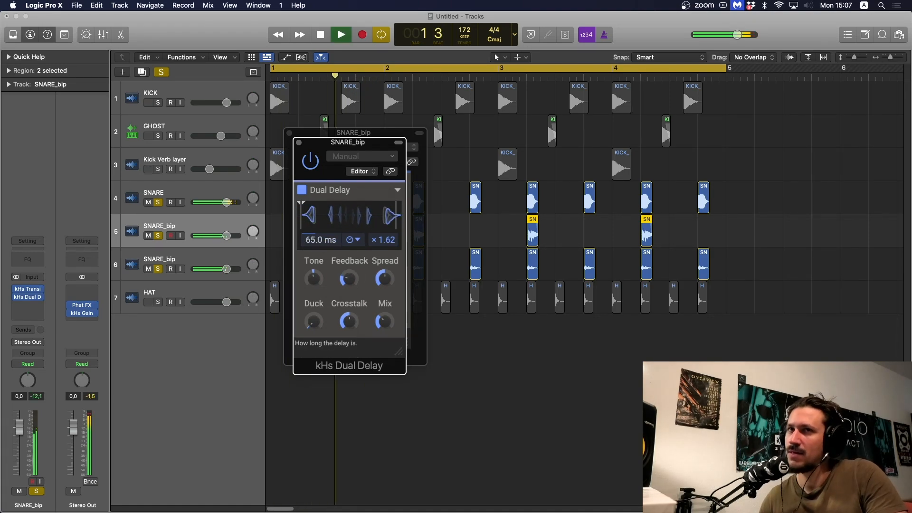
Lower the Dual Delay's Mix to 4% while playing, and close both plug-in windows
key("space")
left_click_drag(384, 321, 384, 333)
key("space")
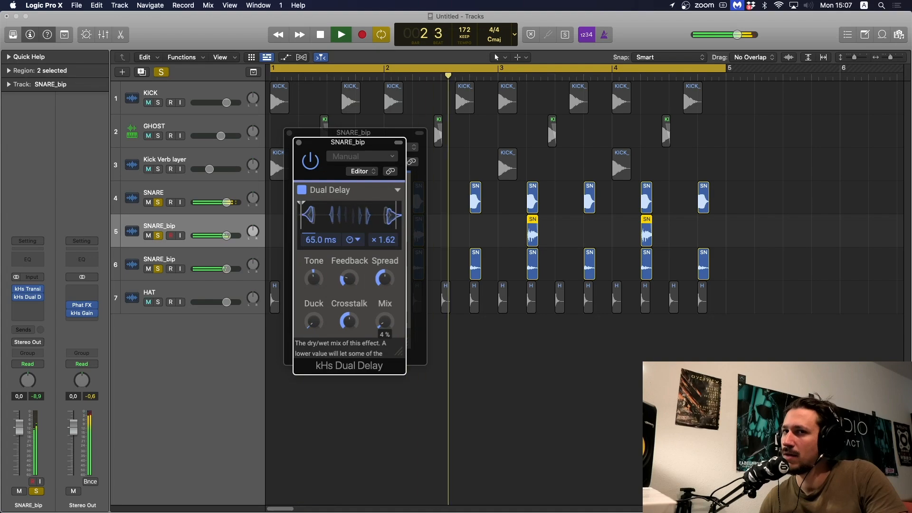
key("space")
left_click(291, 141)
left_click(291, 136)
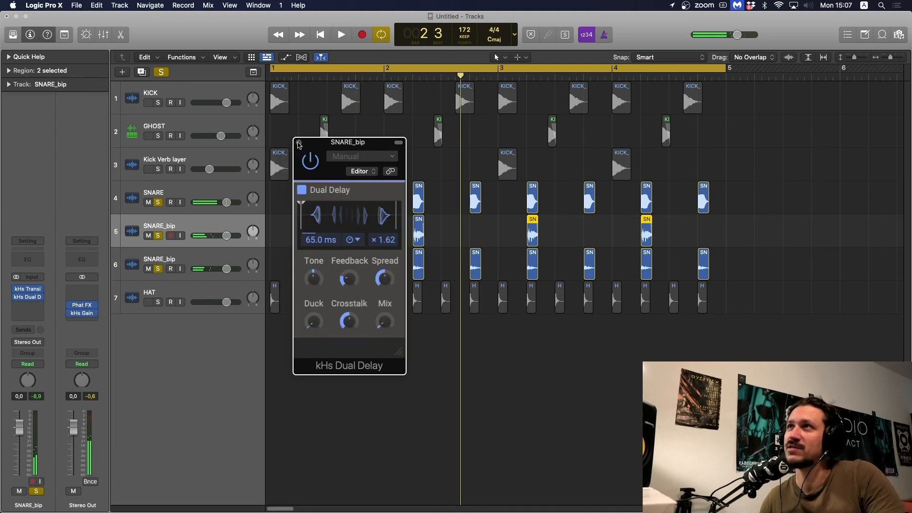
left_click(299, 141)
Add a Channel EQ to the delayed SNARE_bip track with a low cut at 354 Hz and an 18 dB/Oct slope
left_click(32, 306)
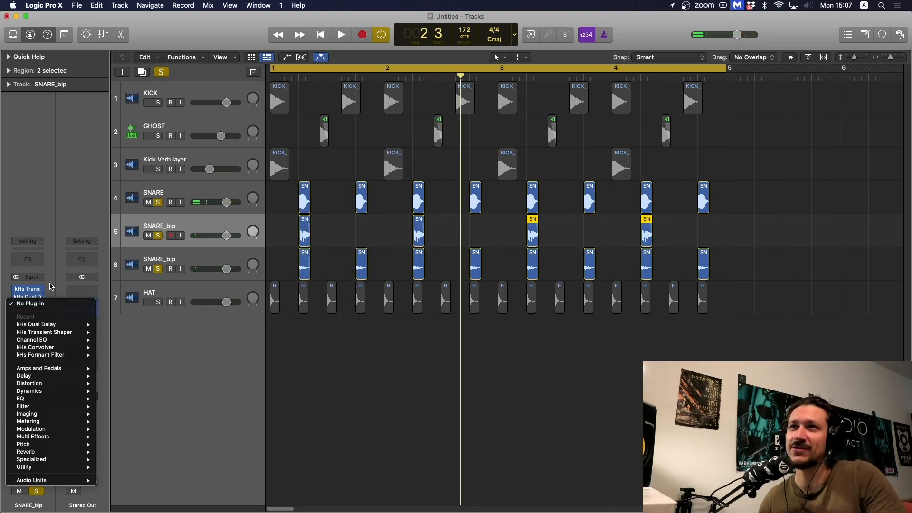
double_click(43, 261)
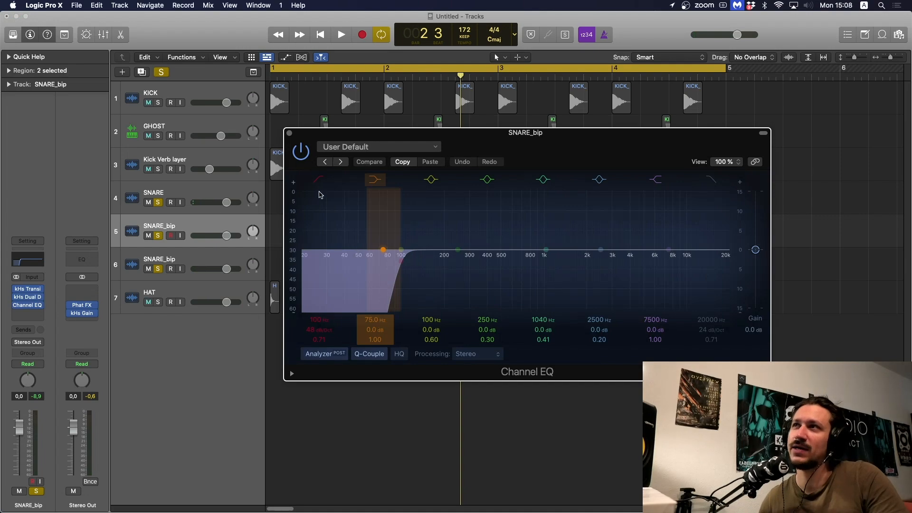
left_click(319, 179)
left_click_drag(318, 327, 318, 342)
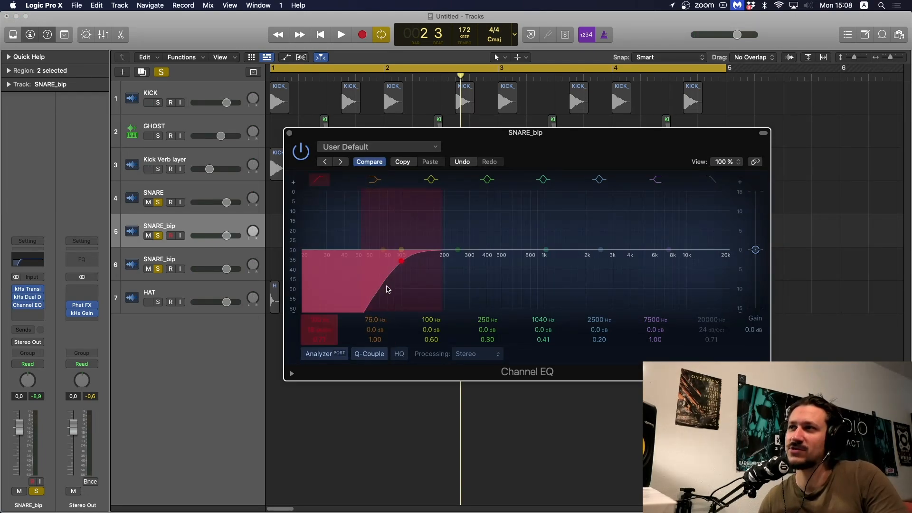
left_click_drag(397, 291, 468, 288)
Lower the delayed SNARE_bip track's volume to -3.0 dB while playing the soloed snares
key("space")
key("space")
key("space")
left_click_drag(16, 433, 17, 449)
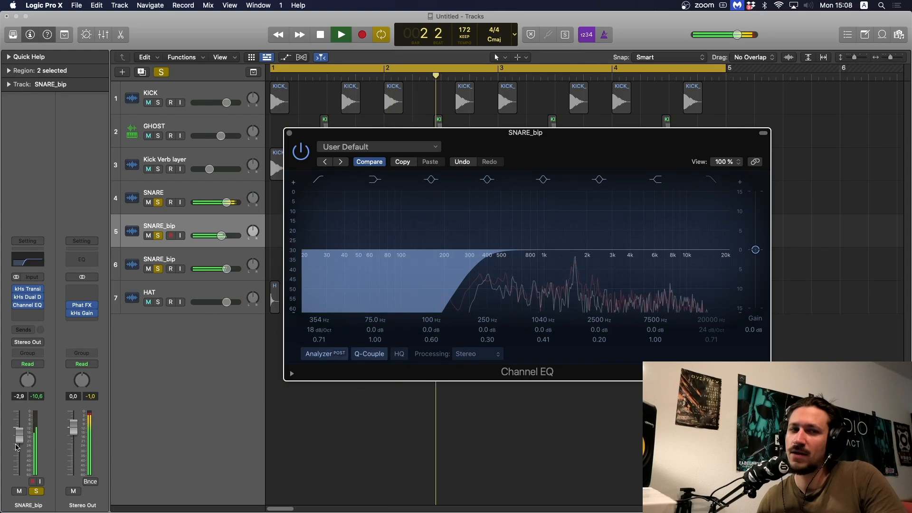
key("space")
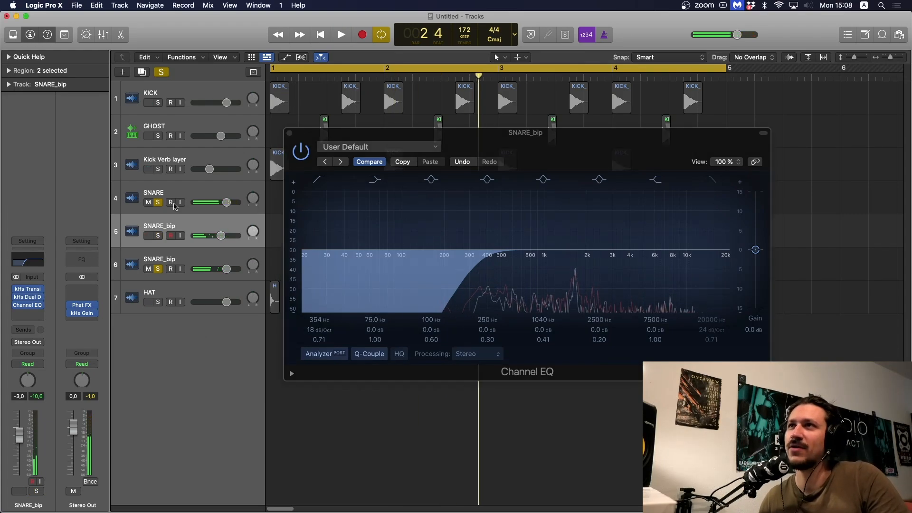
Turn off solo on the snare tracks, close the Channel EQ, and play the full four-bar loop
left_click(158, 269)
left_click(290, 134)
key("space")
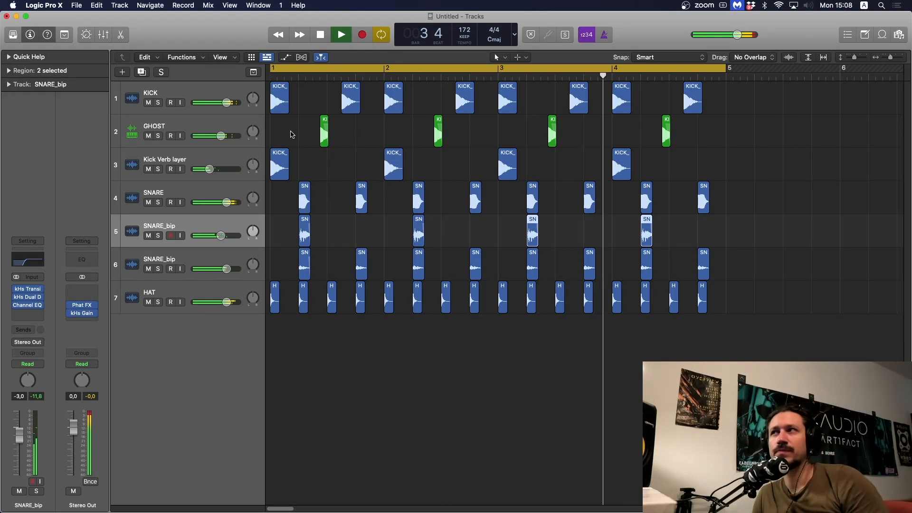
key("space")
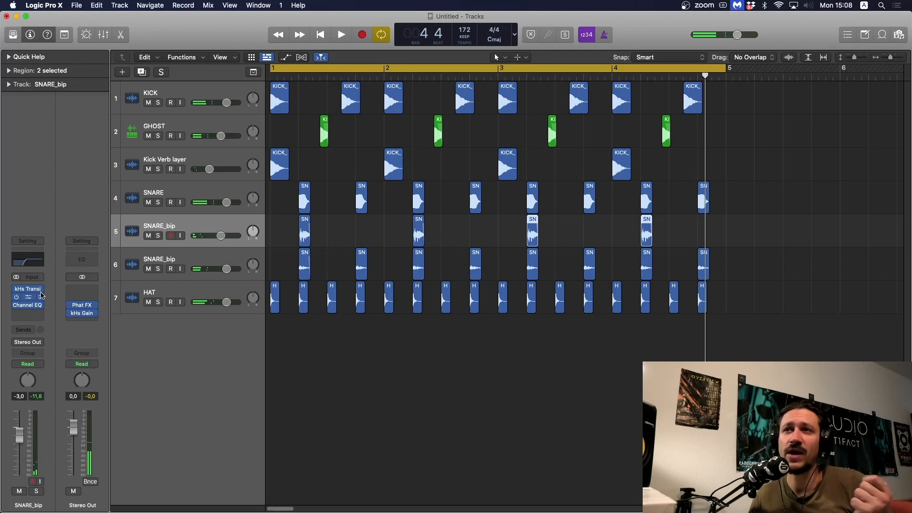
Add a stereo kHs Convolver to the delayed SNARE_bip track and lower its Mix to 29% while playing the loop
left_click(33, 314)
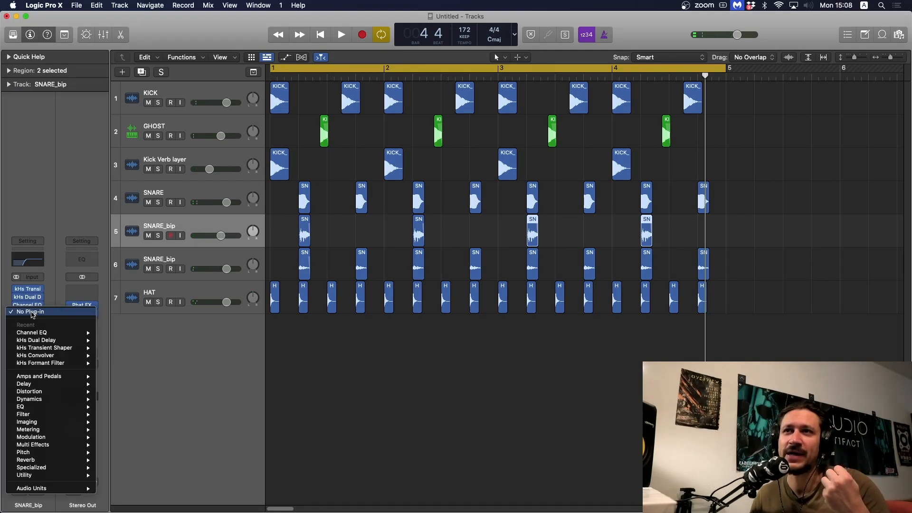
mouse_move(62, 357)
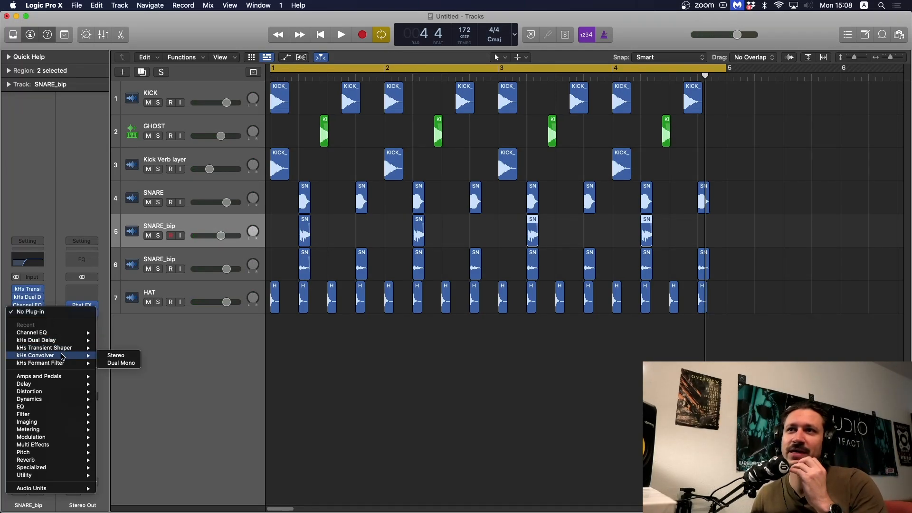
left_click(115, 356)
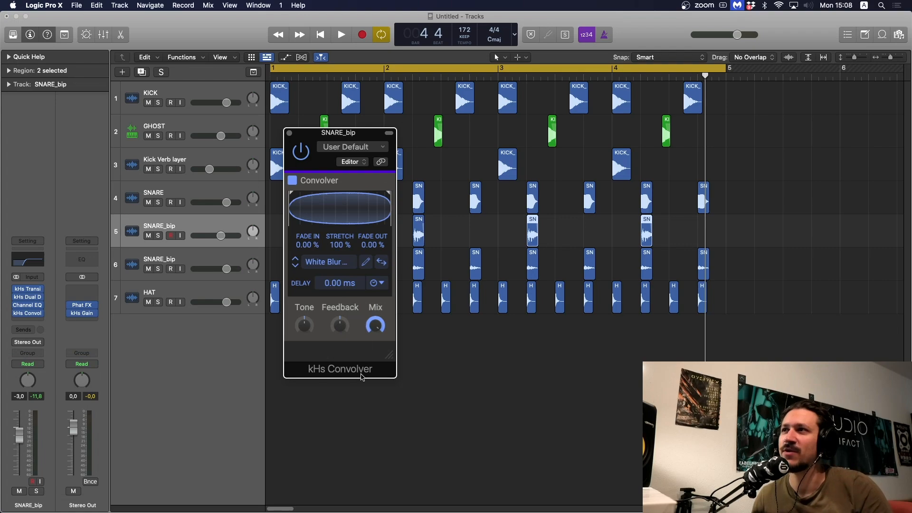
left_click_drag(374, 325, 374, 338)
key("space")
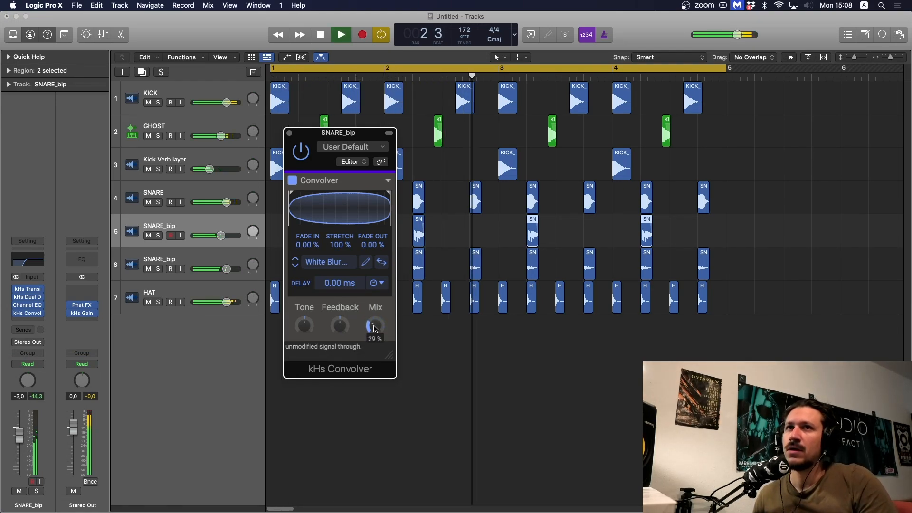
key("space")
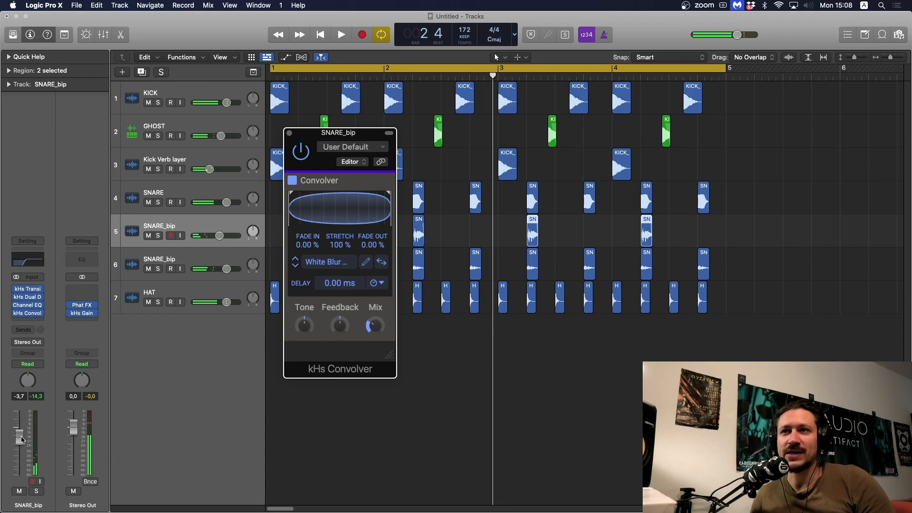
Lower the delayed SNARE_bip track's volume to -6.0 dB during playback and close the Convolver window
key("space")
left_click_drag(21, 441, 19, 451)
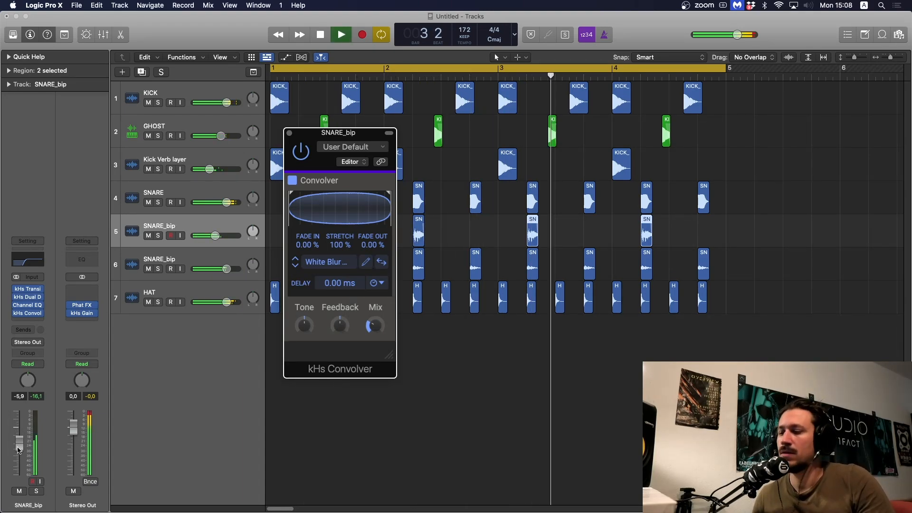
left_click(239, 212)
key("space")
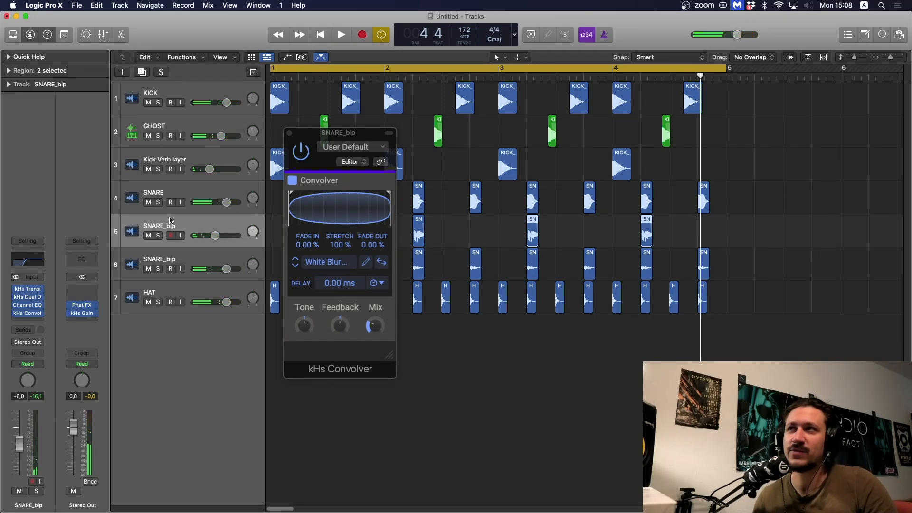
left_click(289, 133)
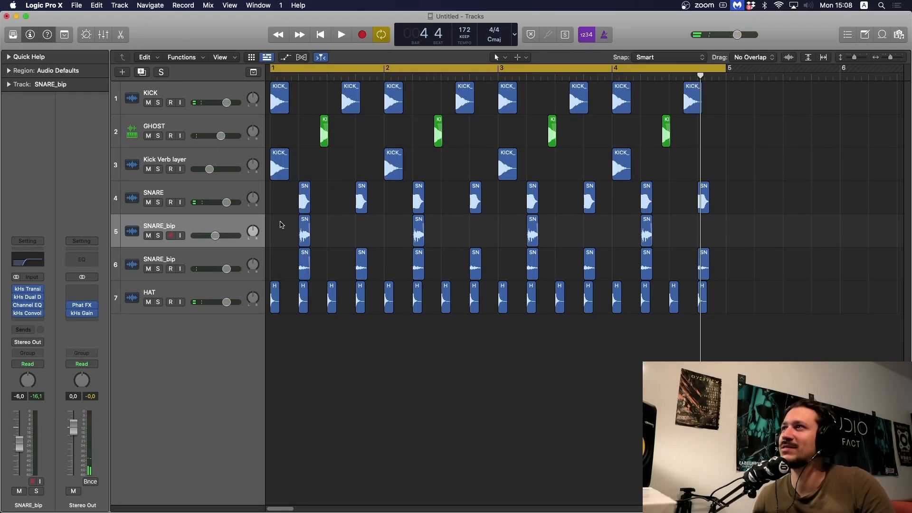
Solo the HAT track and play its hits
key("super+Up")
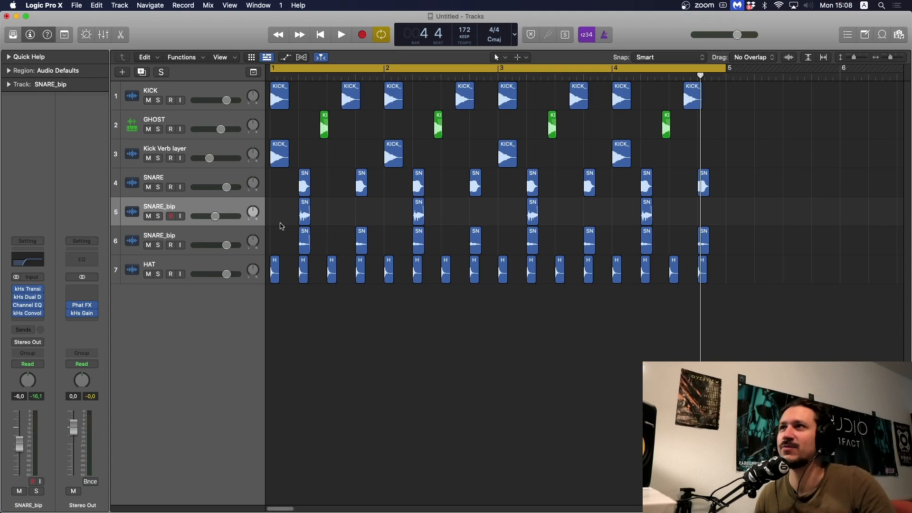
left_click(222, 266)
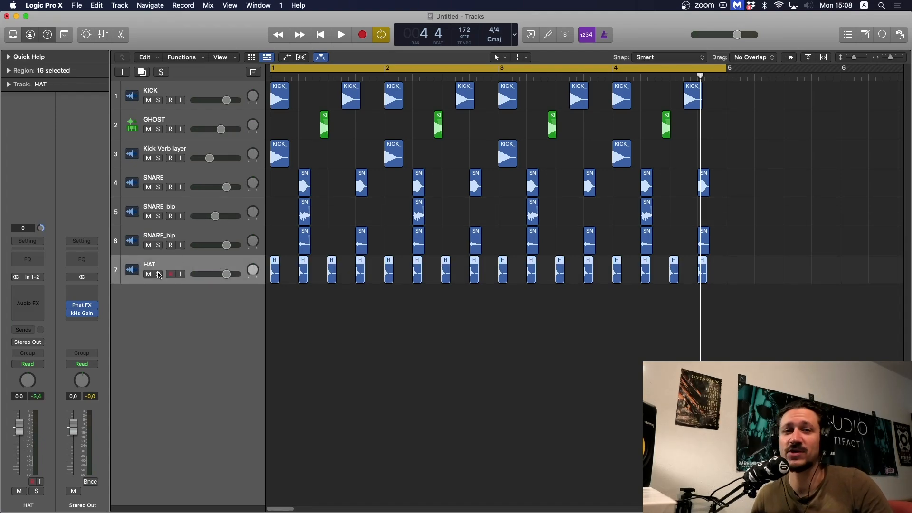
left_click(158, 275)
left_click(365, 291)
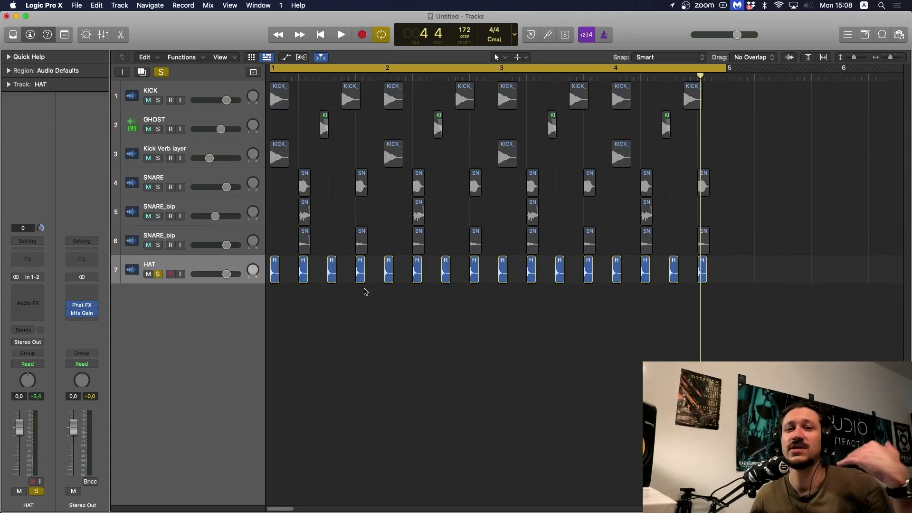
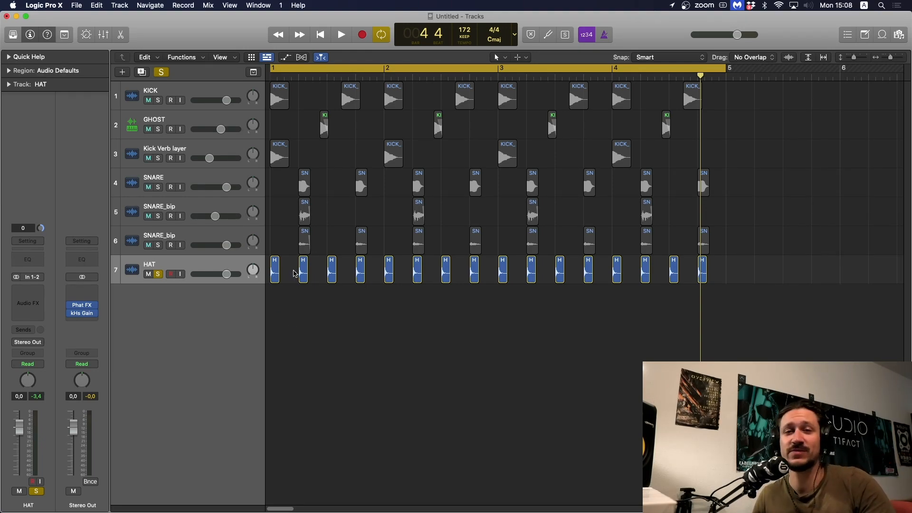
left_click_drag(297, 302, 279, 266)
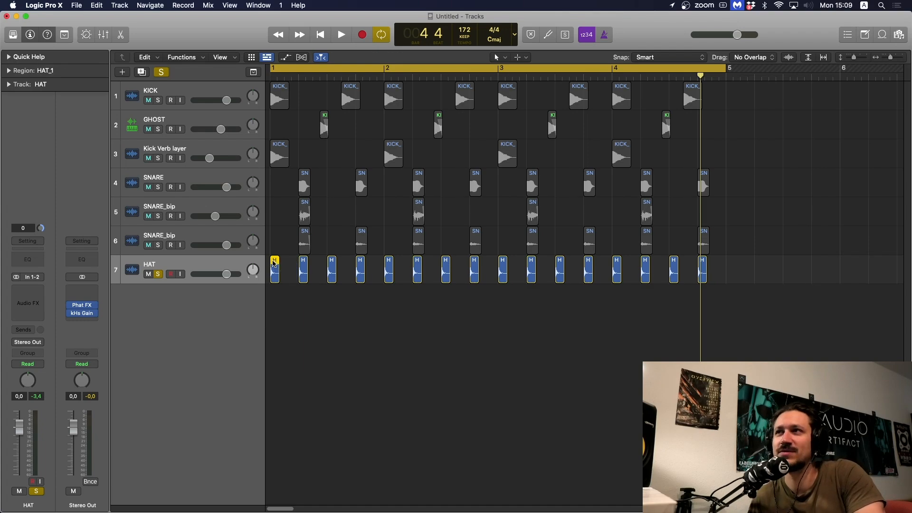
key("space")
left_click(312, 291)
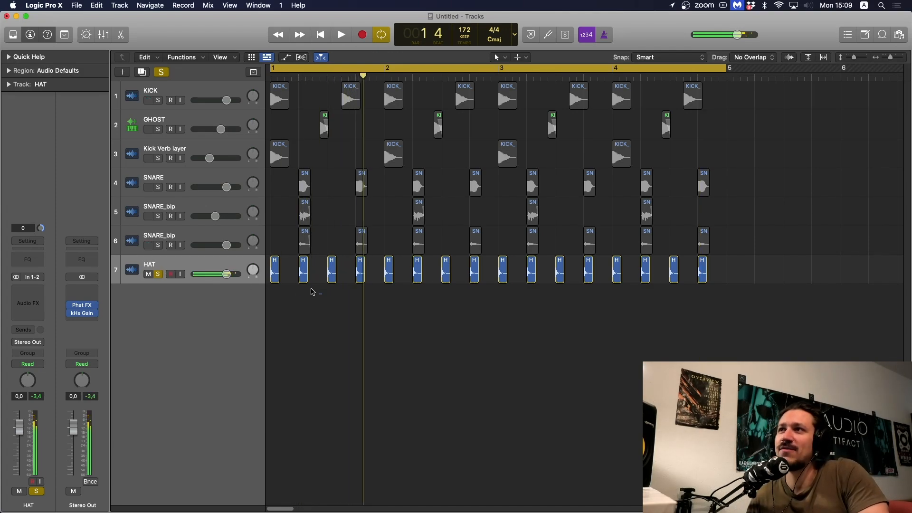
Convert the HAT region on beat 2 of bar 1 into a new Sampler track named HAT_1
left_click_drag(312, 292, 295, 280)
key("ctrl+e")
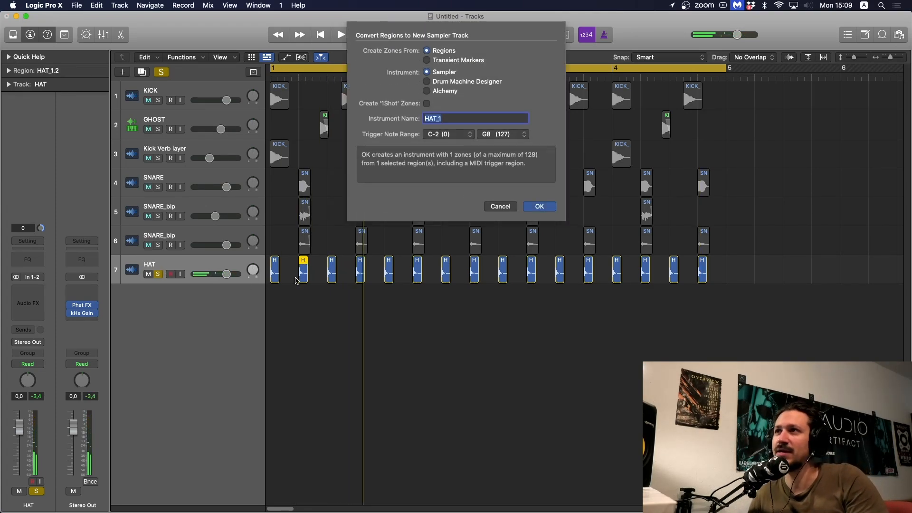
key("Return")
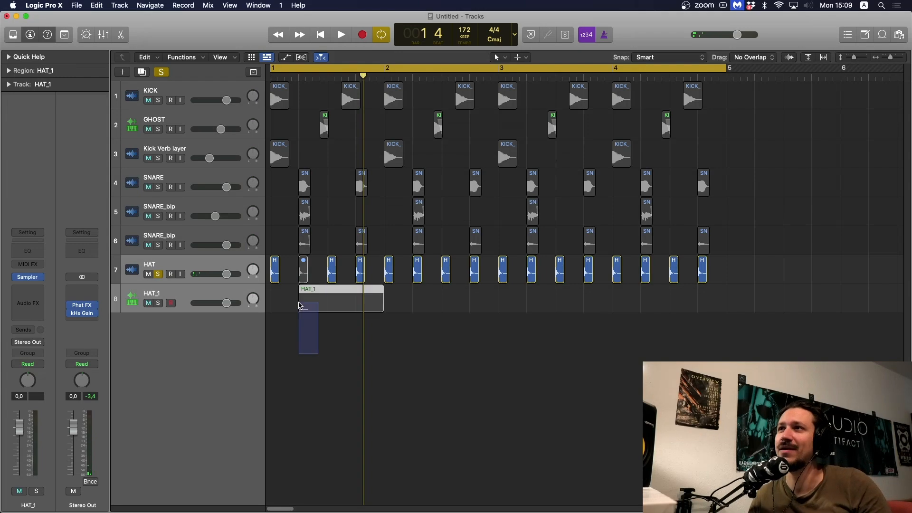
Unmute the hat tracks, open the Sampler on HAT_1, and solo HAT and HAT_1 together
left_click(158, 303)
left_click(158, 303)
left_click(158, 274)
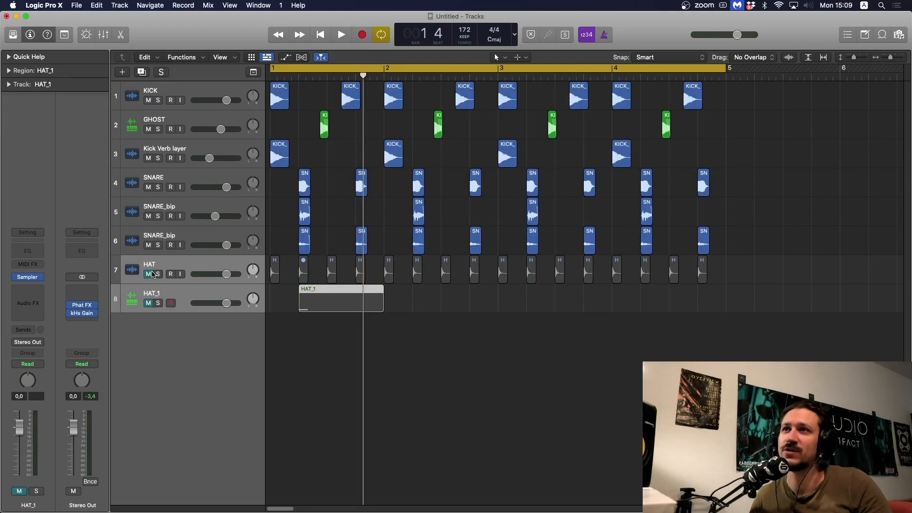
left_click(299, 338)
left_click(307, 303)
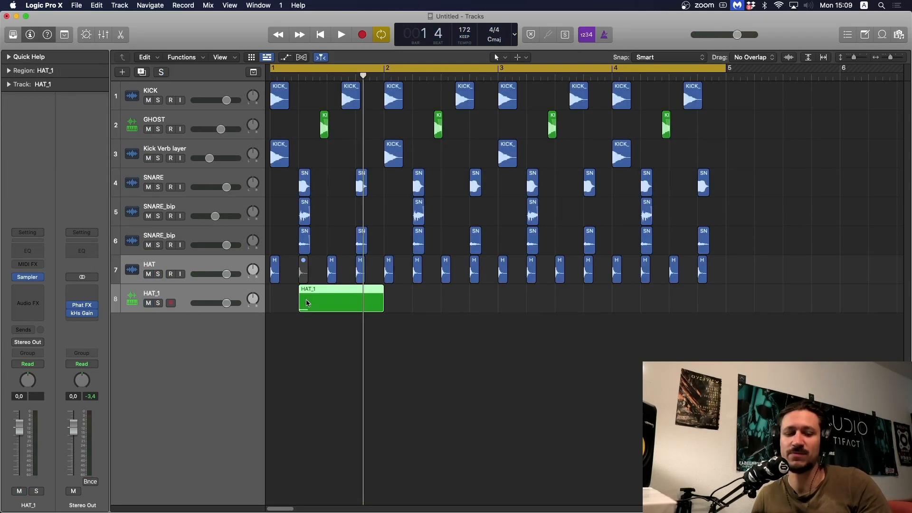
left_click(267, 361)
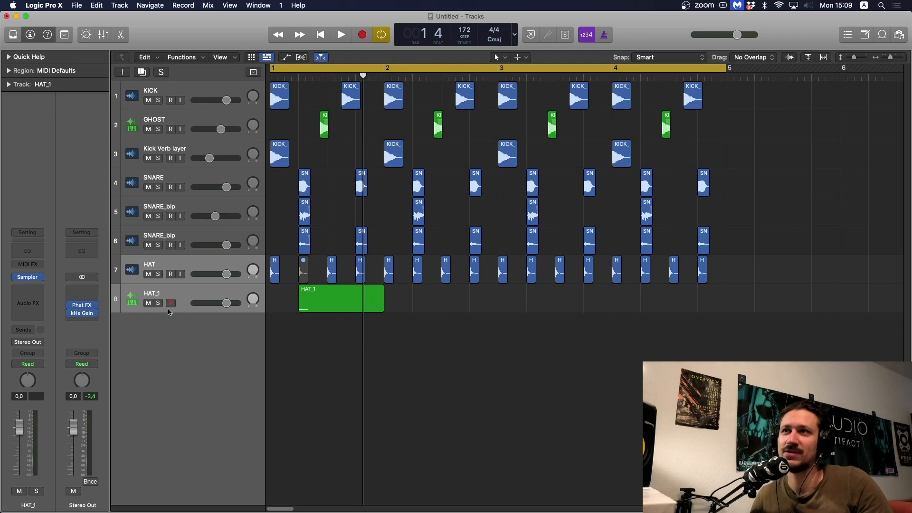
left_click(176, 295)
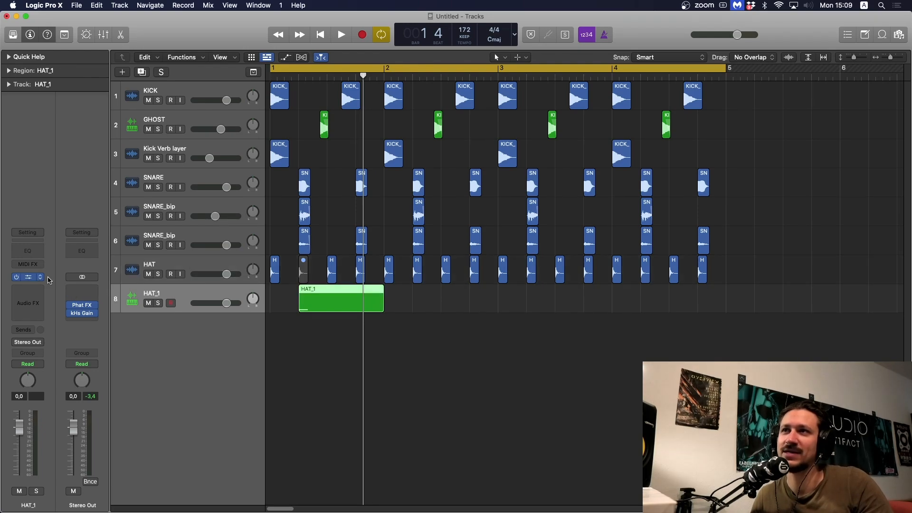
left_click(158, 275)
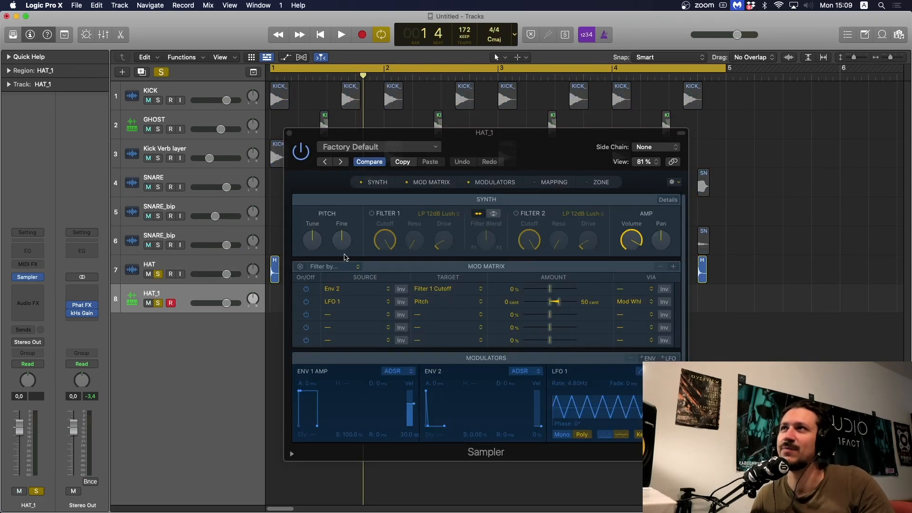
Raise the Sampler's Fine pitch to +50 cents while auditioning the soloed hats, and close the Sampler
key("space")
left_click_drag(312, 240, 323, 240)
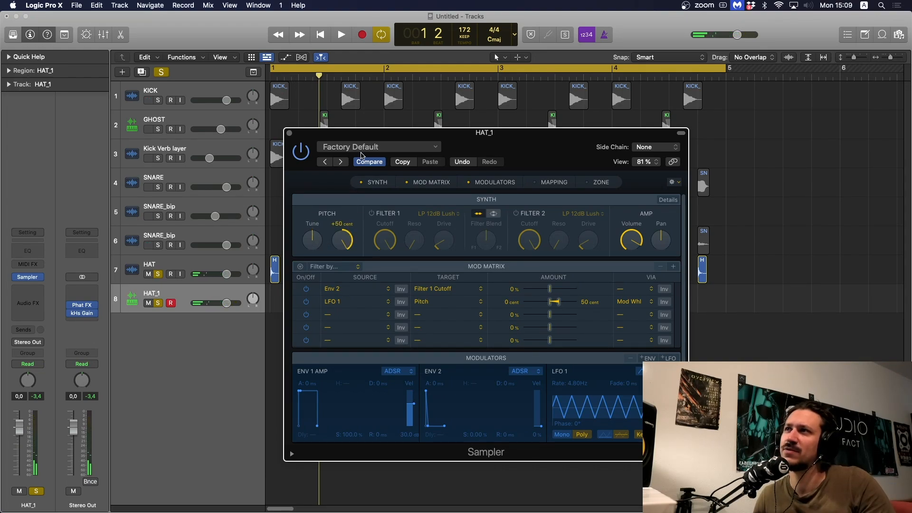
mouse_move(340, 236)
key("space")
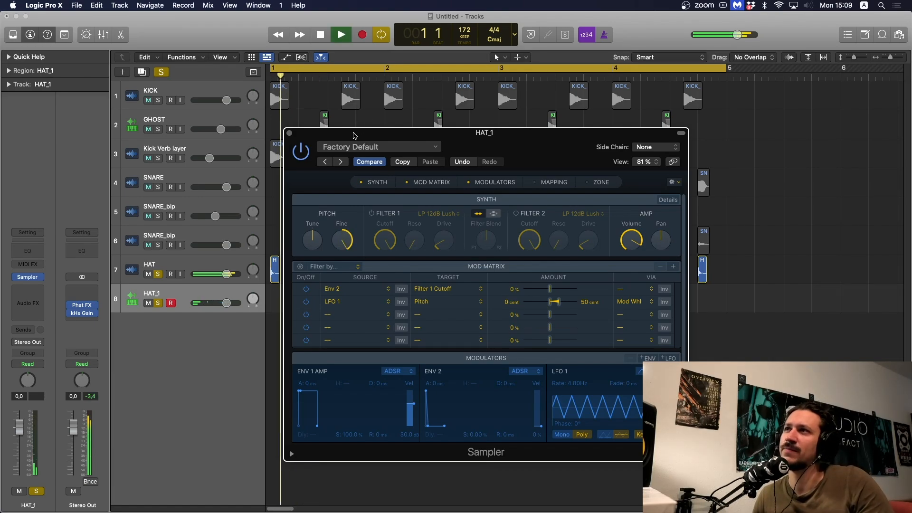
left_click(290, 134)
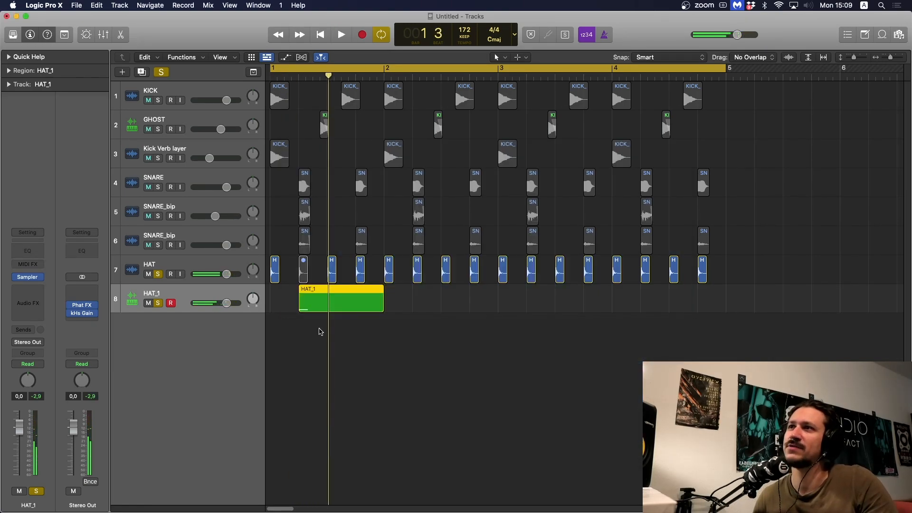
Bounce the HAT_1 region in place to a new track named HAT_1_bip and cut the bounced region down to the short hit
key("ctrl+b")
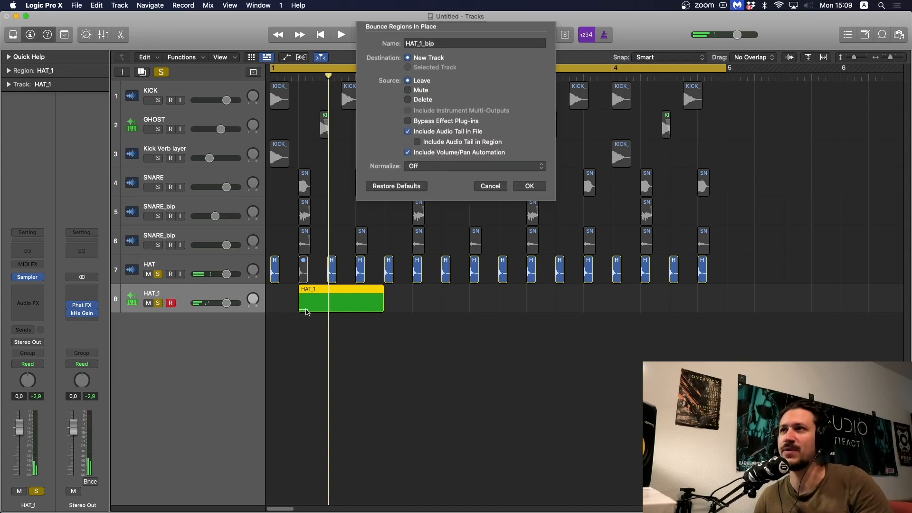
key("Return")
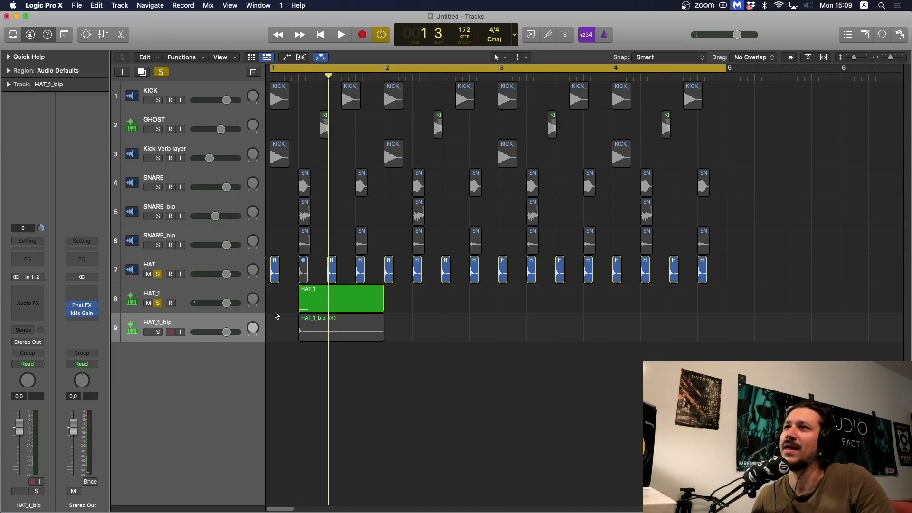
left_click_drag(311, 315, 406, 333)
key("Delete")
Delete the HAT_1 Sampler track together with its region
left_click(216, 297)
key("Delete")
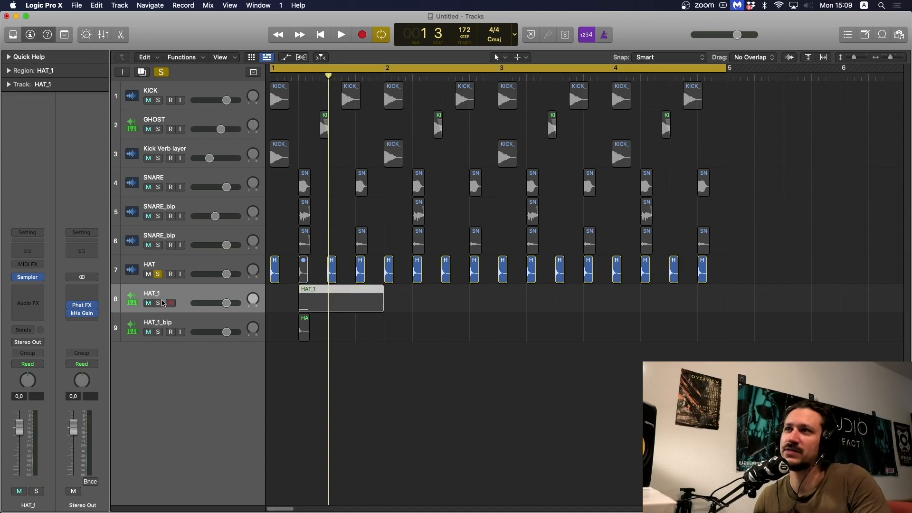
key("super+Delete")
Place the bounced hat at the start of the HAT track, keeping only the original hat on beat 2 after it, and play the pair
left_click_drag(304, 301, 767, 274)
key("space")
key("space")
key("Delete")
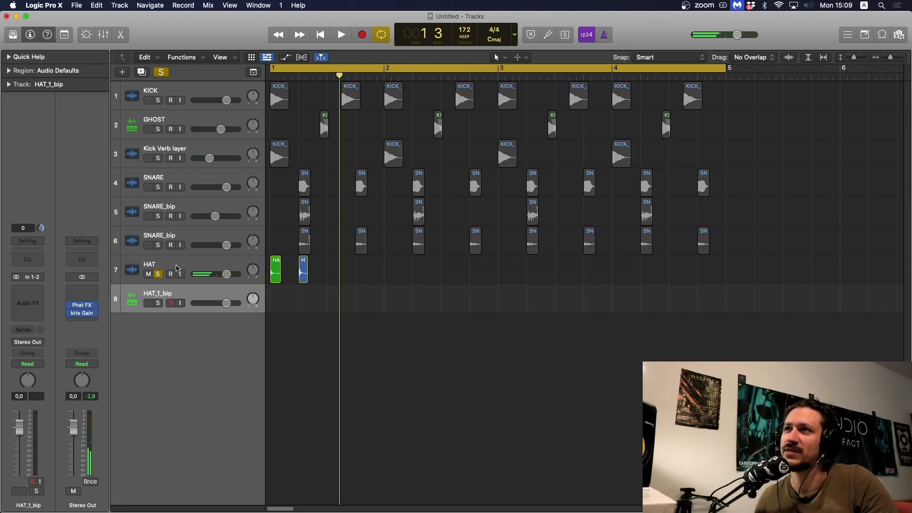
key("space")
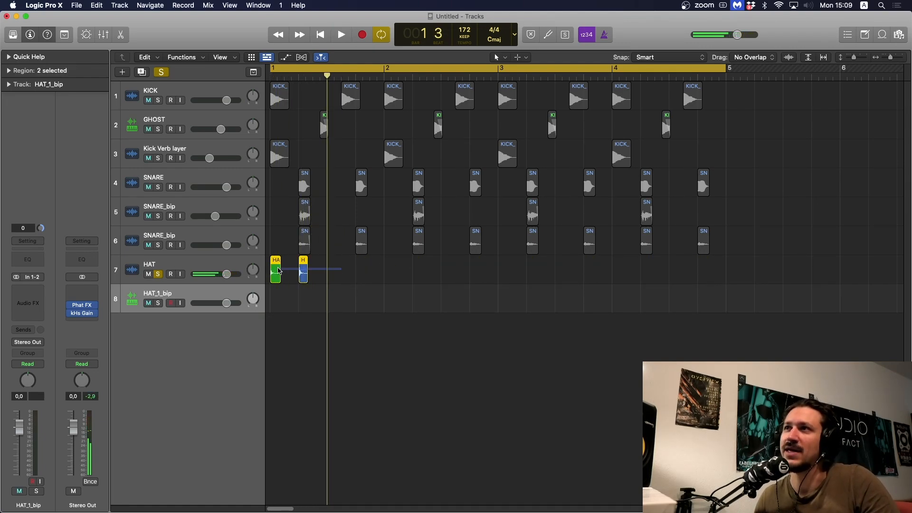
Copy the alternating pair of bounced and original hats along the HAT track until all four bars are filled
left_click_drag(276, 270, 333, 278)
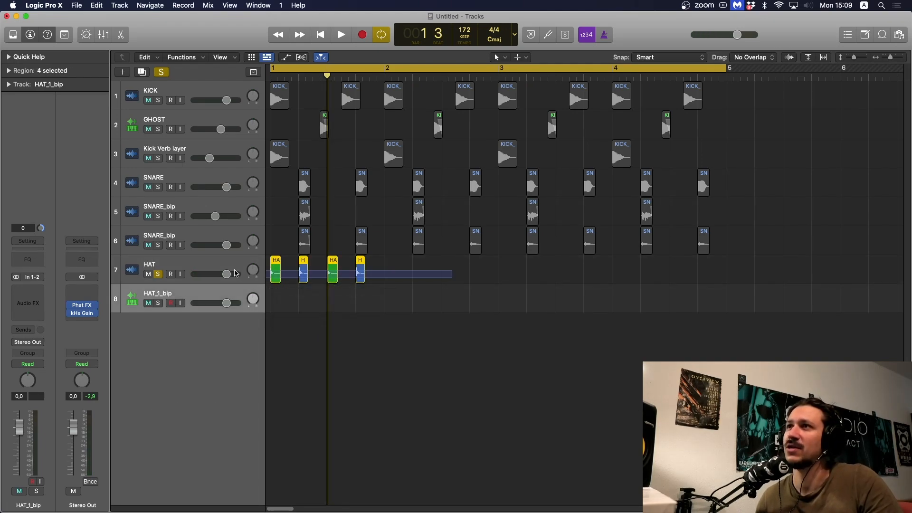
left_click_drag(275, 261, 389, 261)
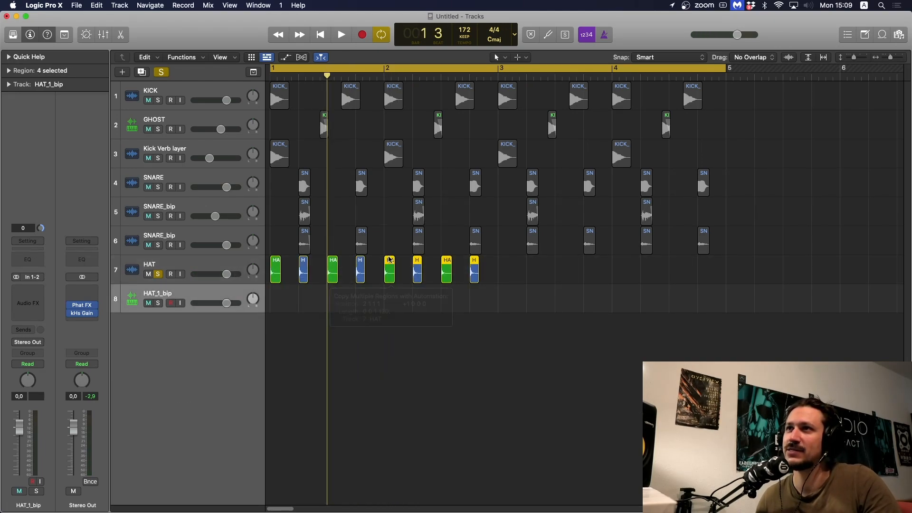
key("space")
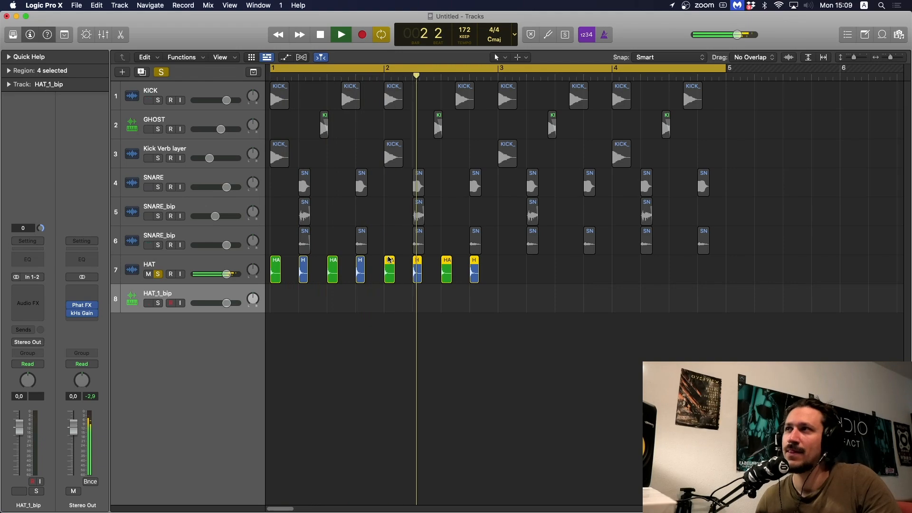
key("space")
mouse_move(517, 269)
left_mouse_down()
mouse_move(266, 276)
mouse_move(458, 268)
mouse_move(494, 238)
mouse_move(504, 267)
left_mouse_up()
left_click(412, 291)
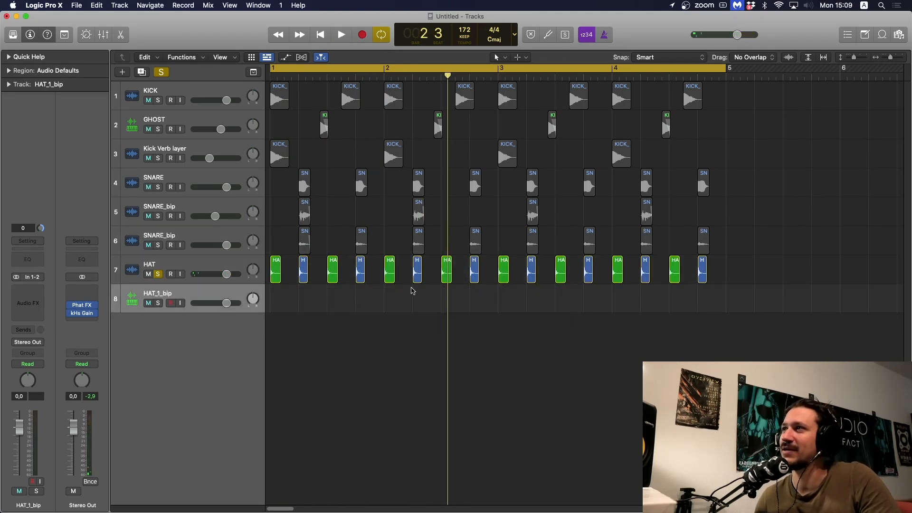
Play the soloed HAT pattern and delete the empty HAT_1_bip track
left_click(122, 264)
key("space")
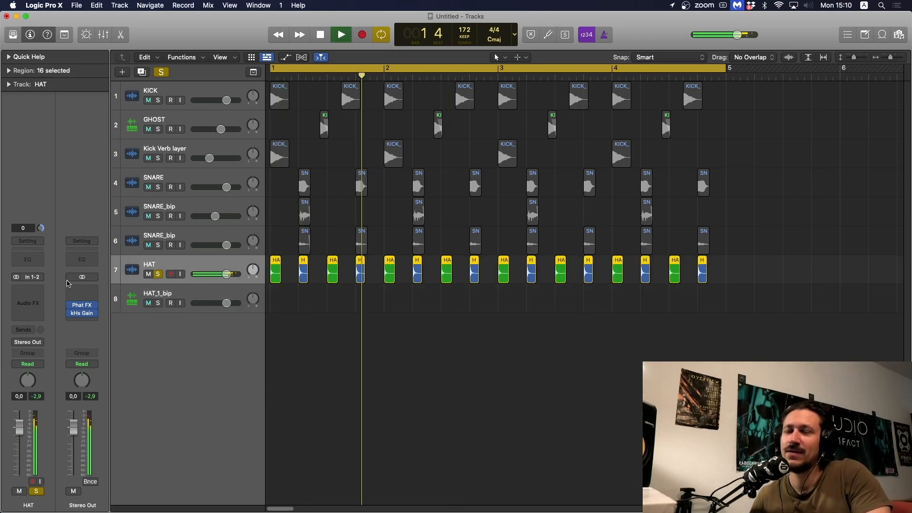
left_click(212, 291)
key("super+BackSpace")
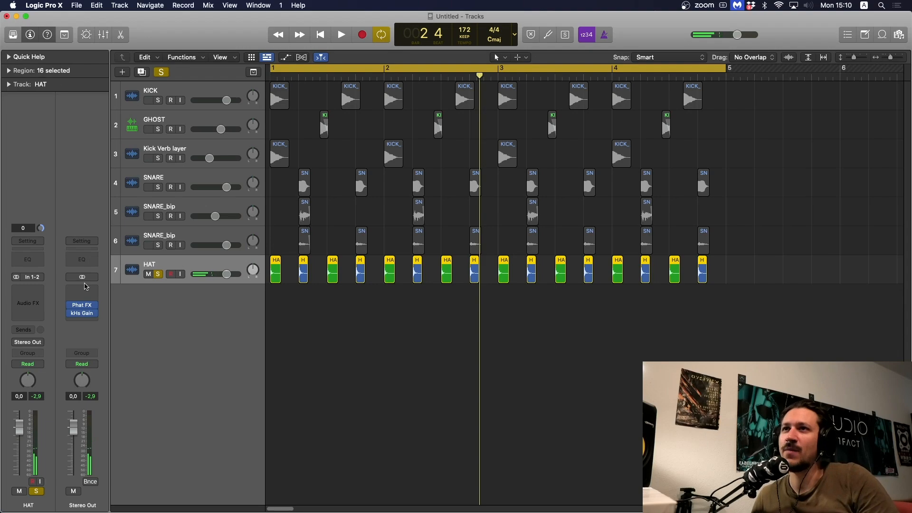
Insert a stereo kHs Convolver on the HAT track, set its mix to 14 %, and play the result
left_click(40, 291)
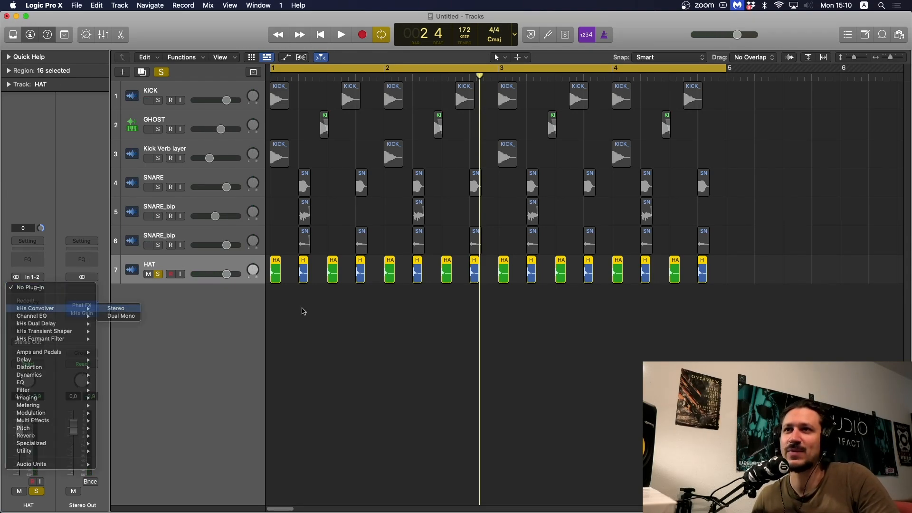
left_click(117, 309)
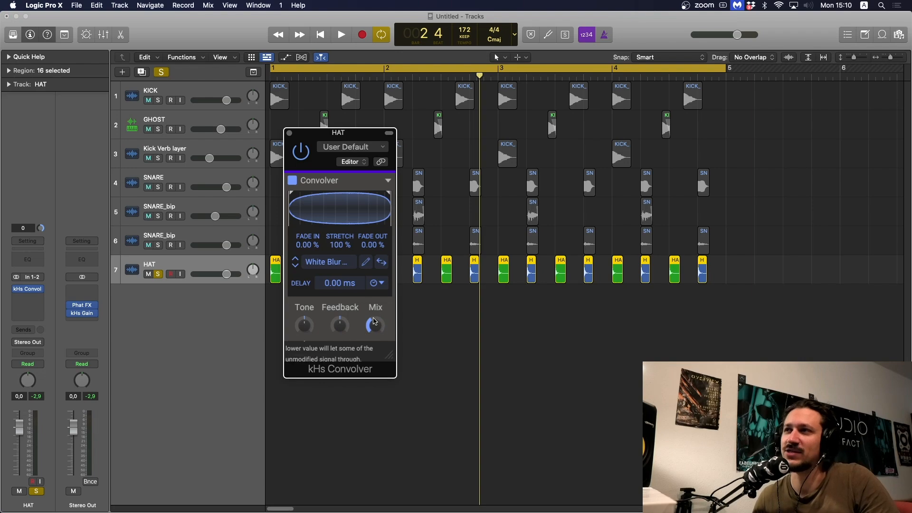
key("space")
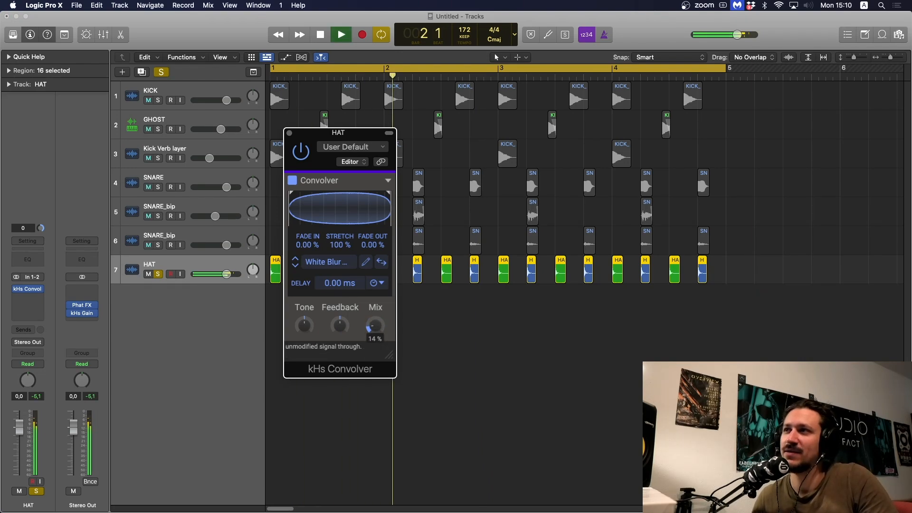
key("space")
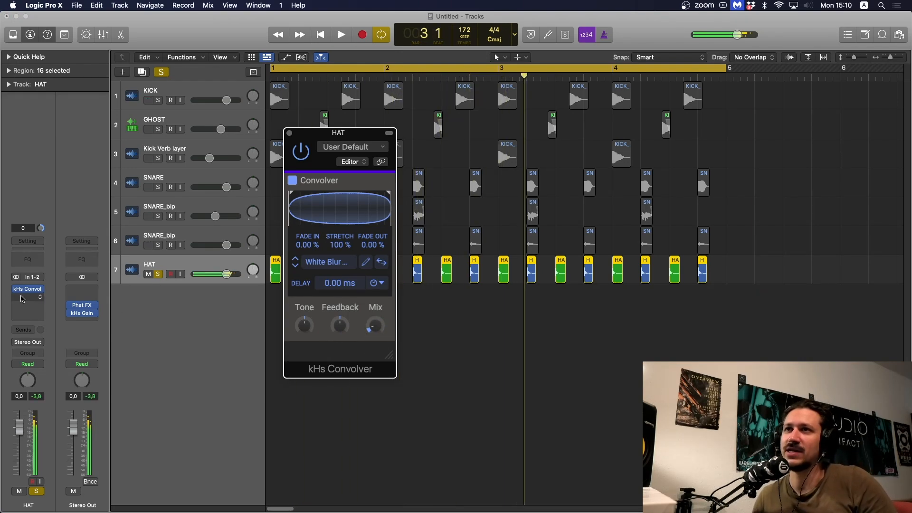
Add a stereo kHs Dual Delay after the HAT track's Convolver, with a 54.0 ms delay time and reduced feedback
left_click(28, 298)
mouse_move(63, 334)
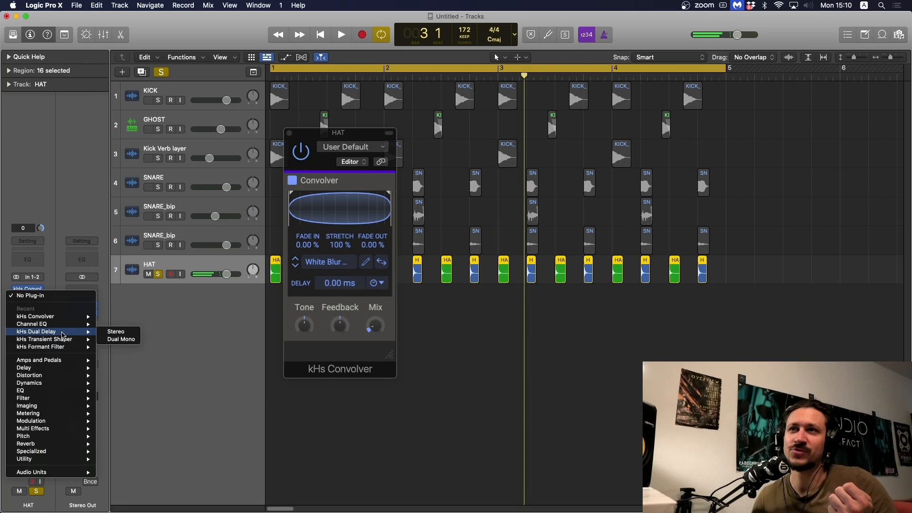
left_click(125, 332)
key("space")
mouse_move(321, 239)
left_mouse_down()
mouse_move(321, 263)
mouse_move(329, 243)
left_mouse_up()
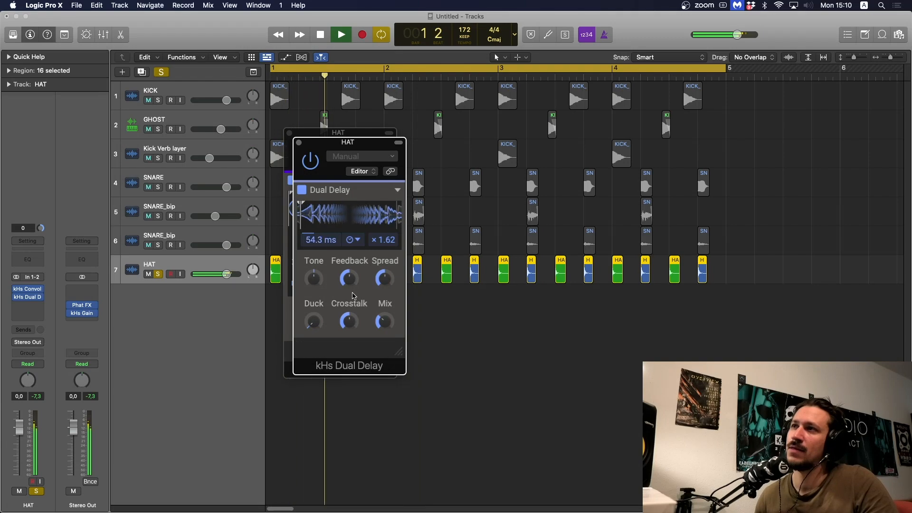
left_click_drag(351, 281, 350, 293)
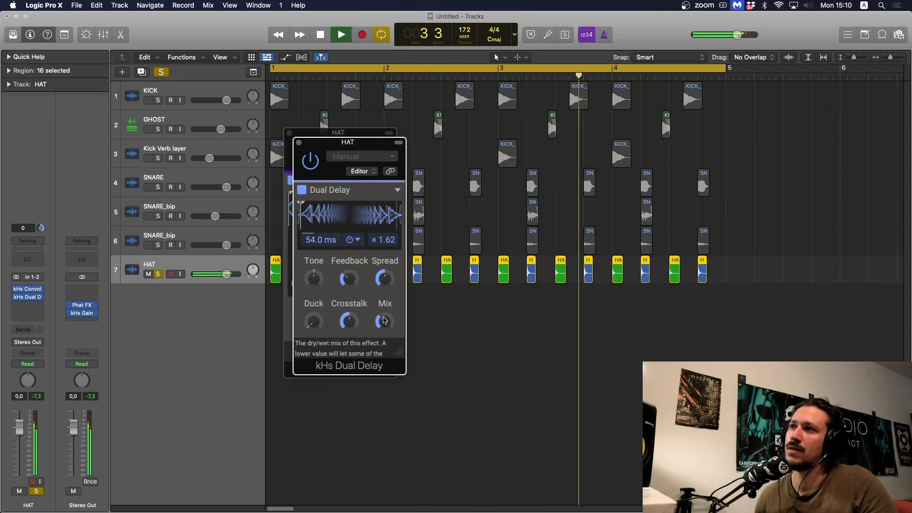
Shorten the Dual Delay's time to 51.2 ms and lower its mix to 5 %, auditioning the hats
key("space")
left_click_drag(321, 240, 321, 241)
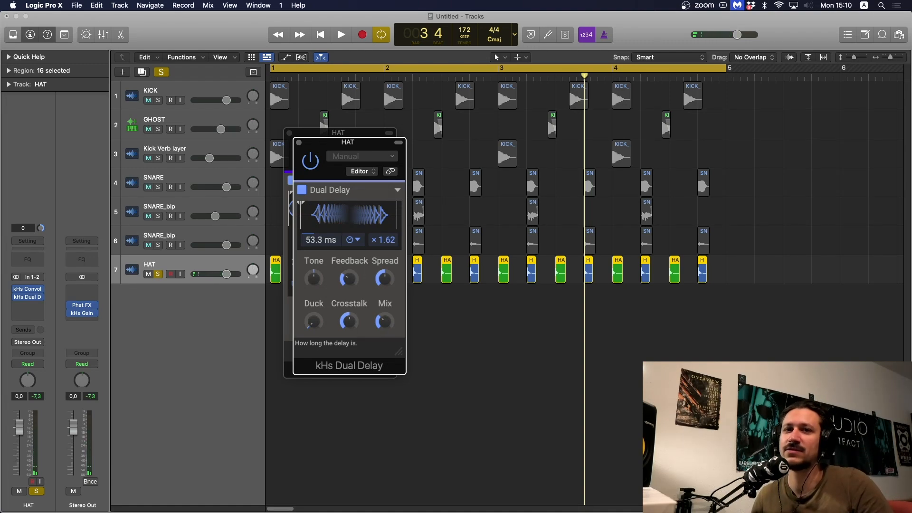
key("space")
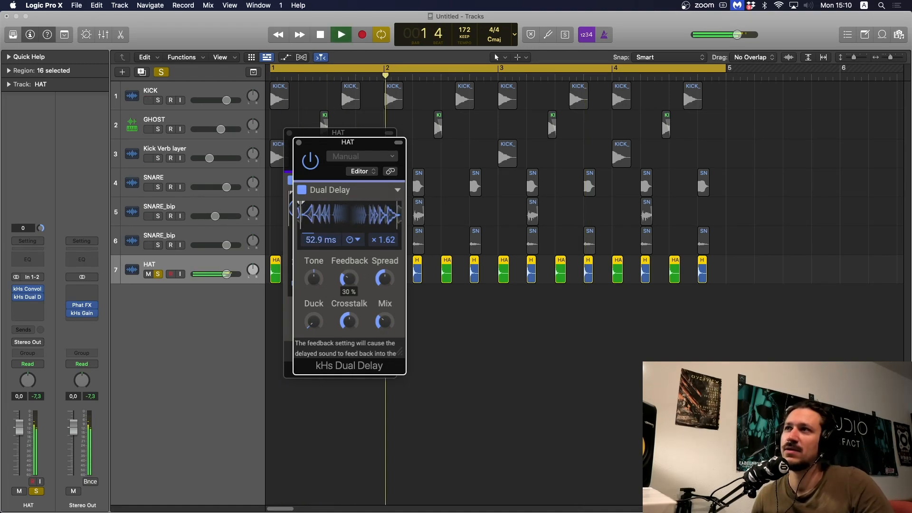
left_click_drag(330, 240, 330, 243)
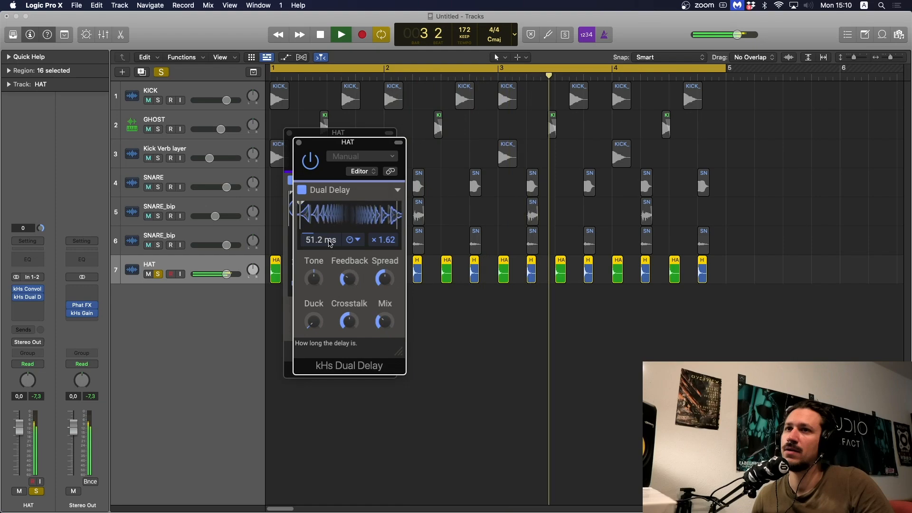
key("space")
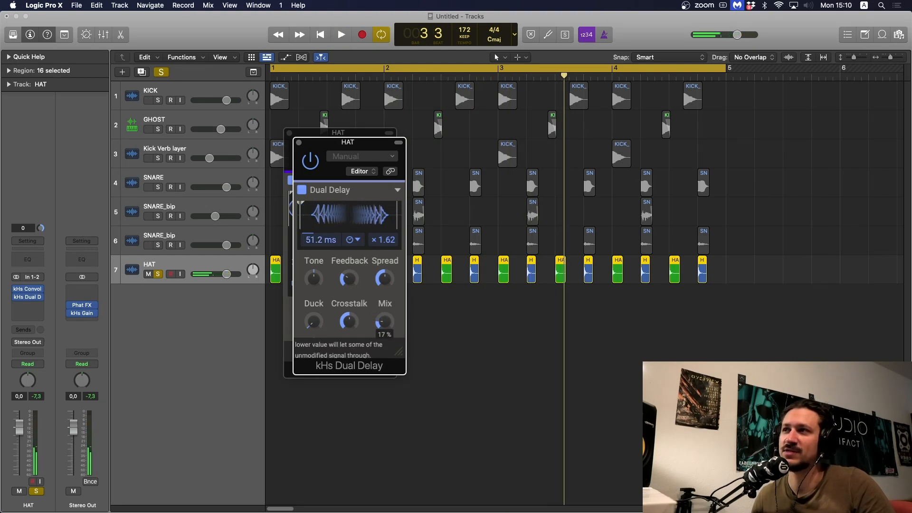
left_click_drag(385, 322, 385, 326)
key("space")
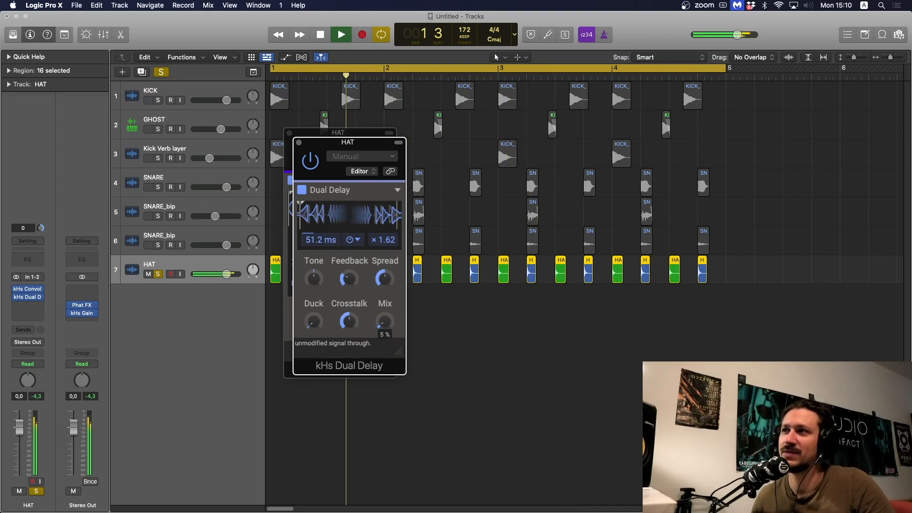
key("space")
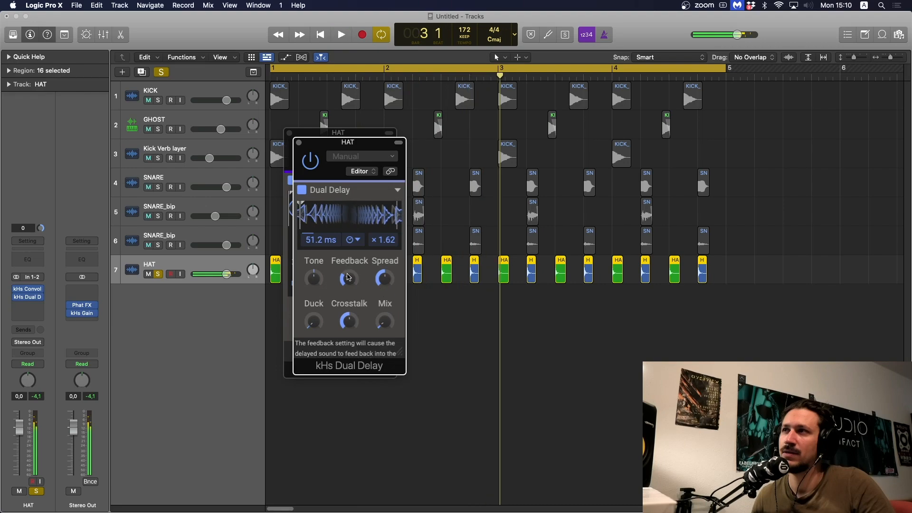
Set the Dual Delay to 50.2 ms with slightly less feedback and a 2 % mix, and close both HAT plug-in windows
key("space")
left_click_drag(349, 278, 349, 280)
left_click_drag(324, 240, 323, 244)
key("space")
key("space")
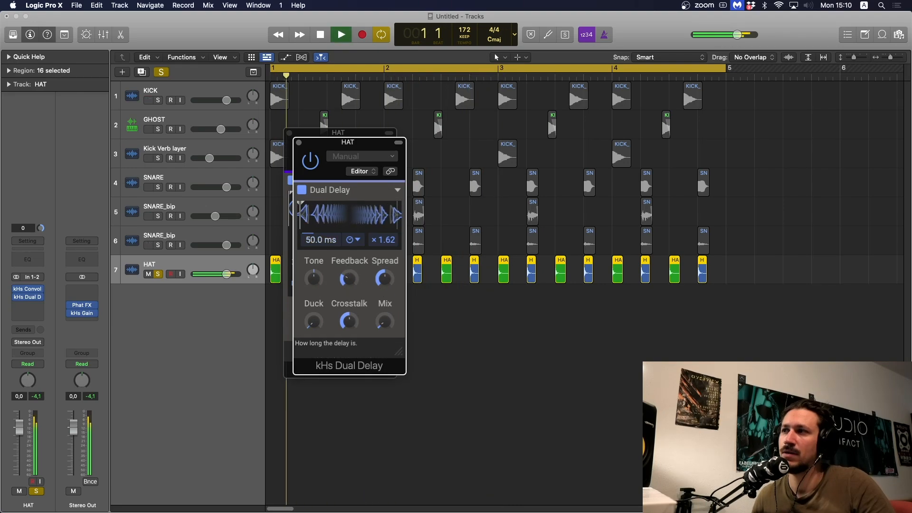
left_click_drag(384, 322, 385, 325)
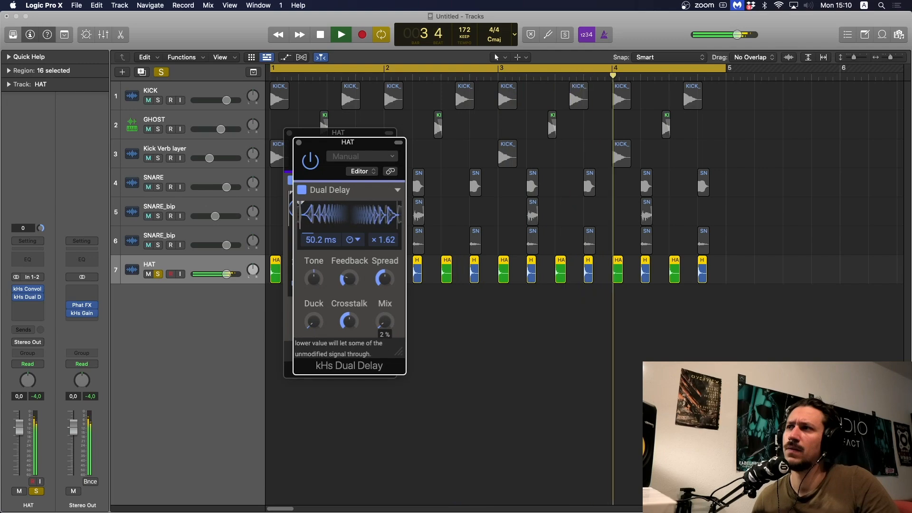
key("space")
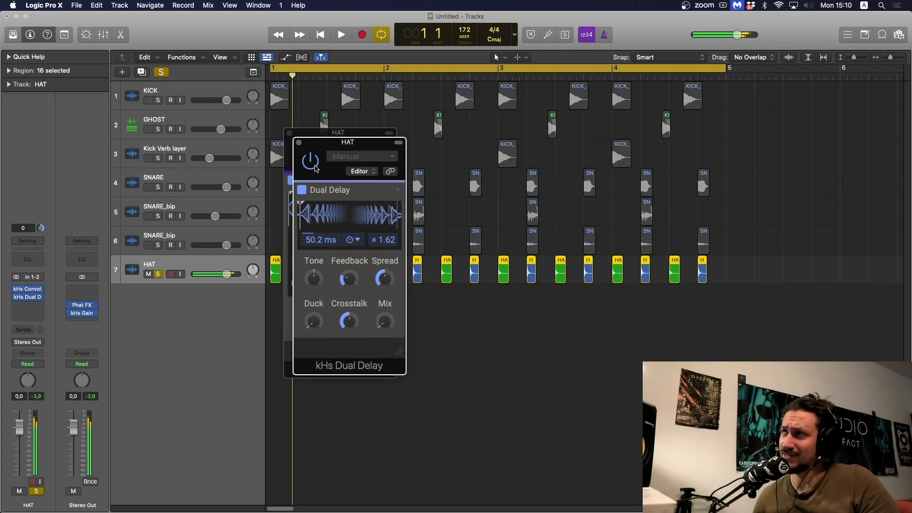
left_click(299, 142)
left_click(290, 133)
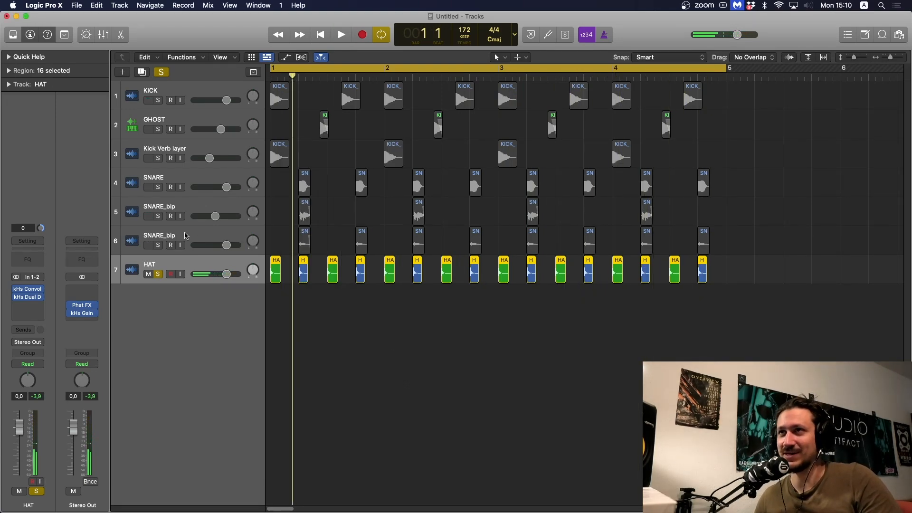
Add kHs Transient Shaper to the HAT track, adjust its attack and sustain slightly during playback, and close it
key("space")
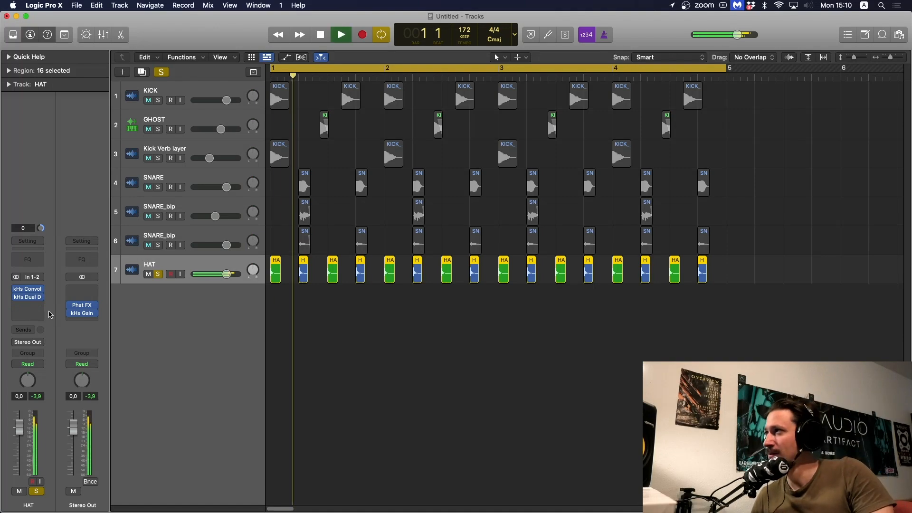
key("space")
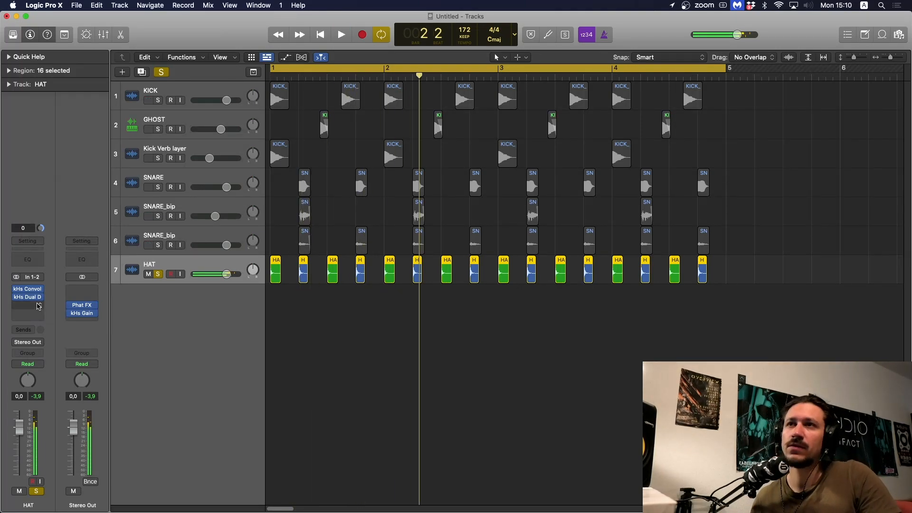
left_click(41, 309)
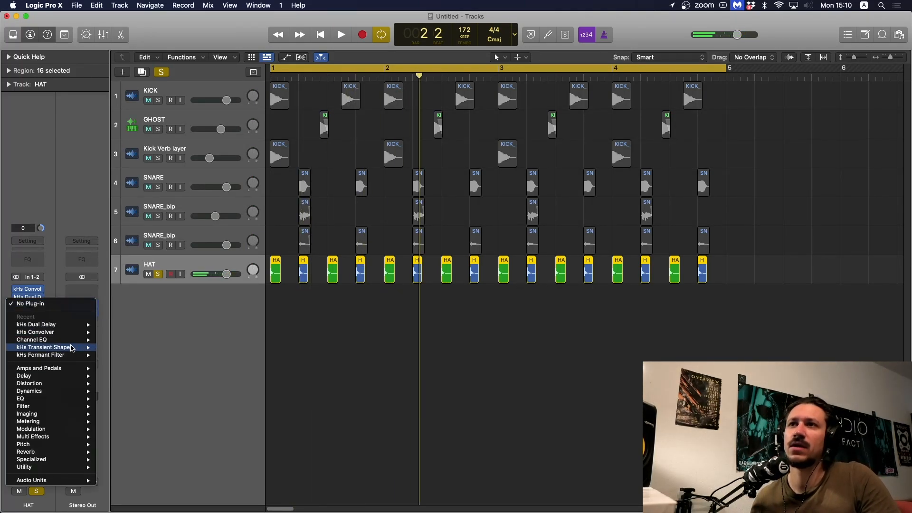
left_click(114, 348)
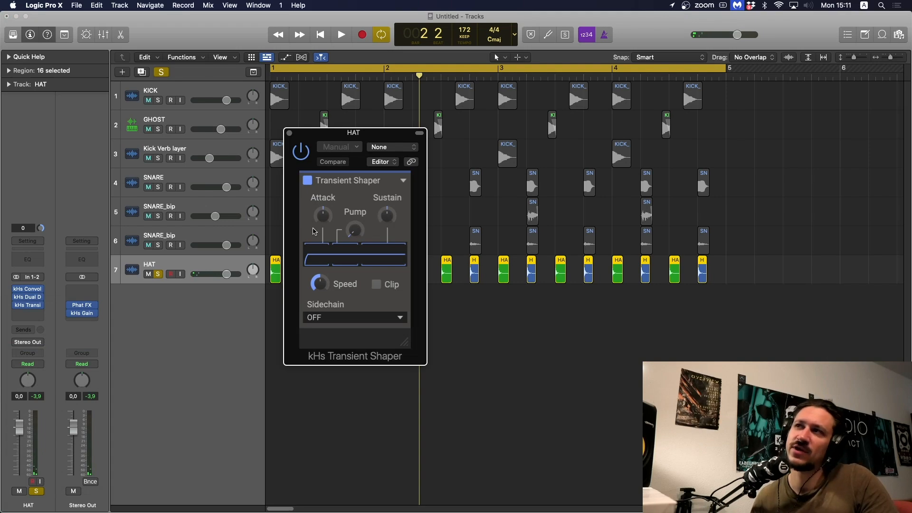
key("space")
left_click_drag(323, 216, 323, 217)
left_click_drag(387, 216, 387, 219)
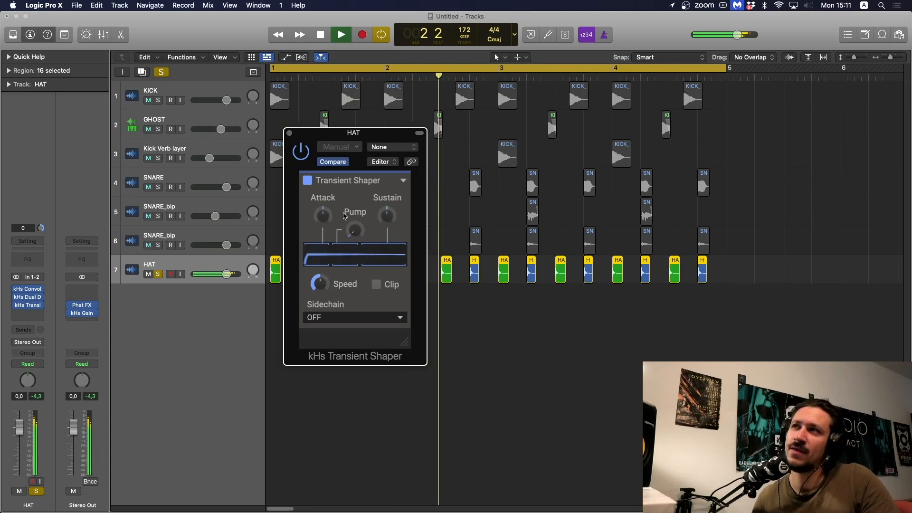
left_click(289, 132)
Solo the kick, ghost and snare tracks together with the hats and play the full drum loop
left_click_drag(158, 245, 137, 97)
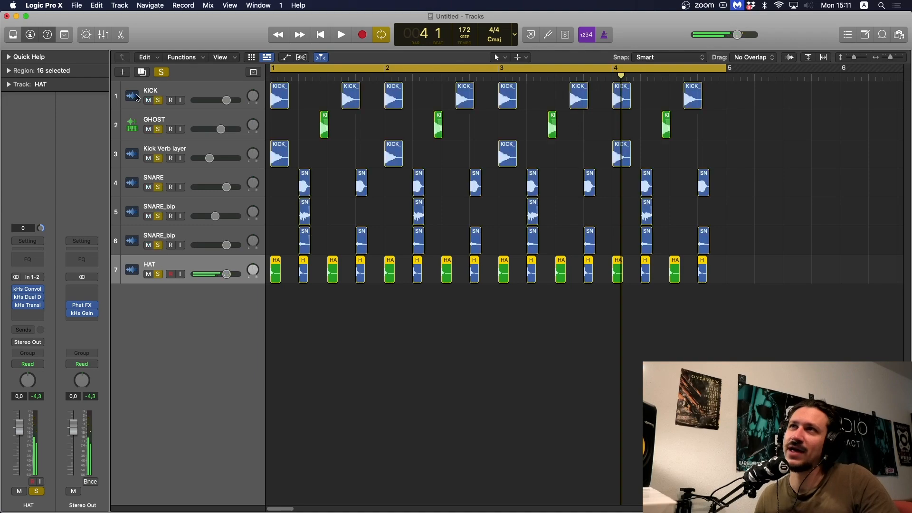
key("space")
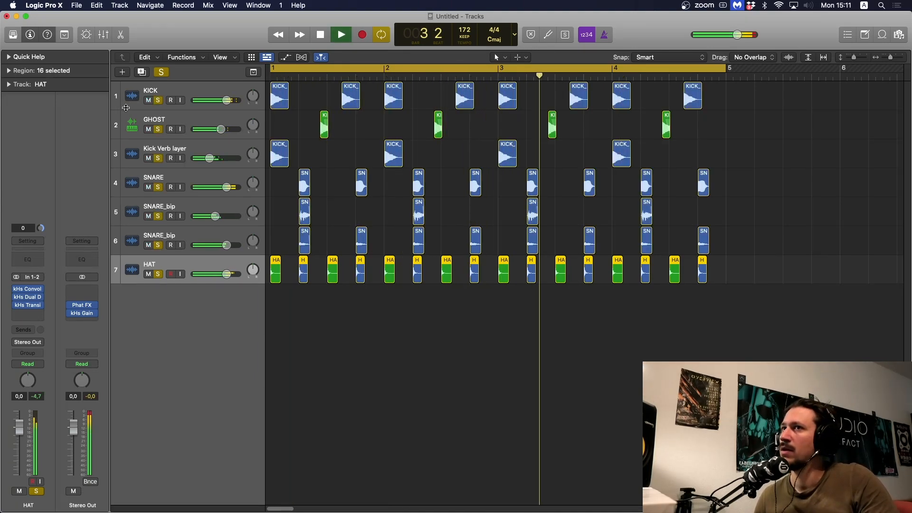
key("space")
Bounce all HAT regions in place, delete the original regions and track, and solo the bounced hat track for playback
left_click_drag(740, 316, 240, 272)
key("ctrl+b")
key("Return")
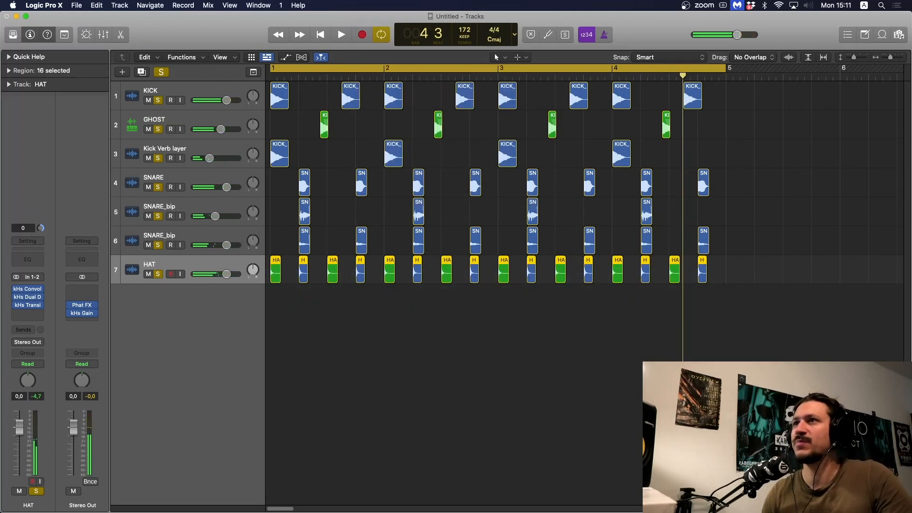
key("Delete")
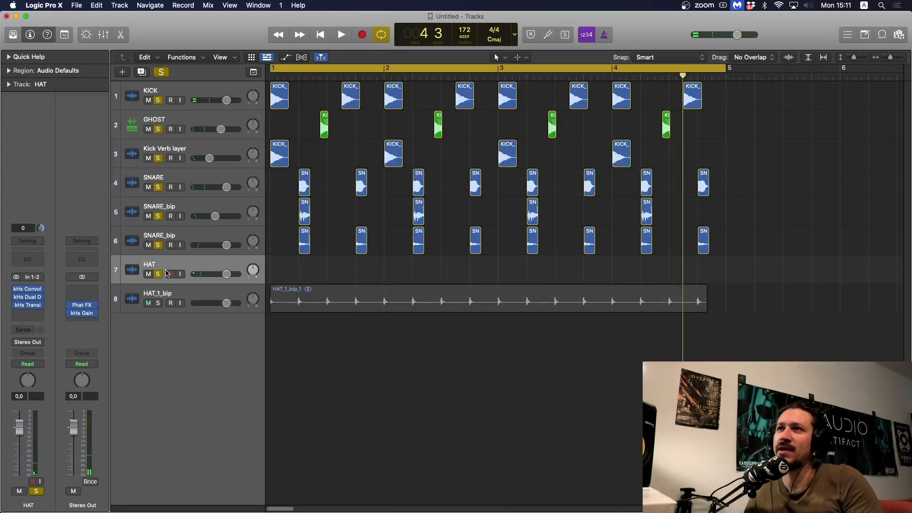
key("Delete")
left_click(158, 274)
key("space")
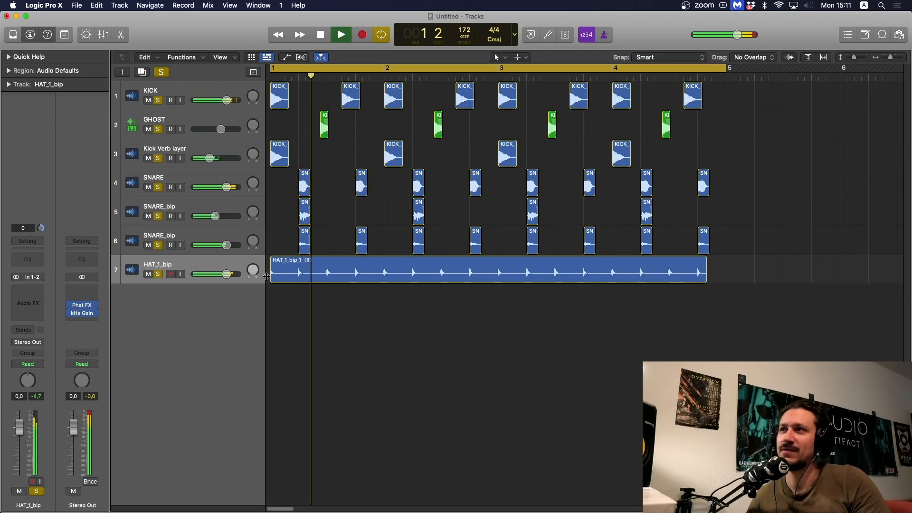
Solo only the bounced hats and fill the first beat of a new audio track with four short sixteenth-note copies of a hat hit
left_click_drag(158, 245, 158, 103)
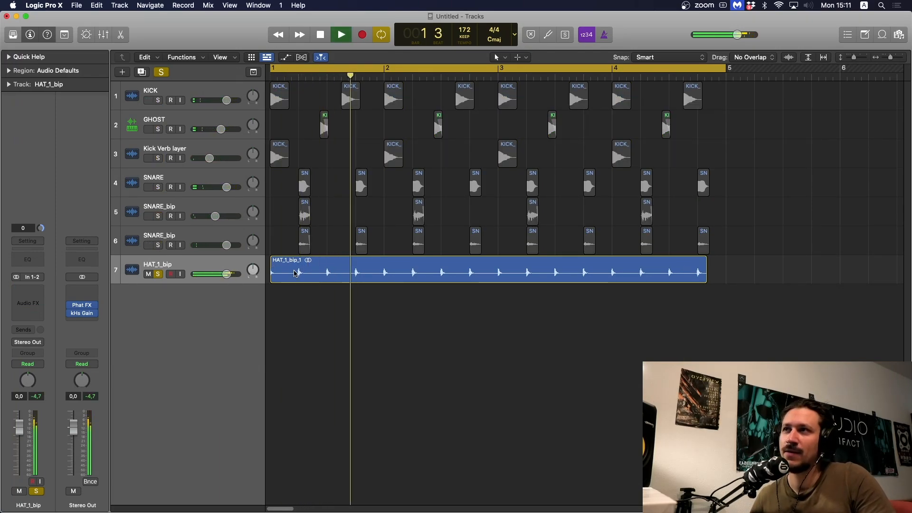
left_click(137, 72)
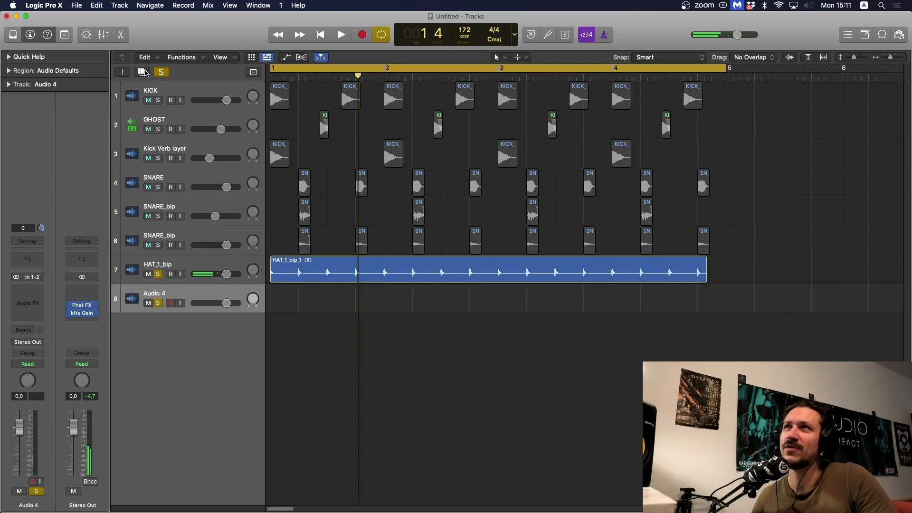
left_click_drag(317, 278, 288, 301)
left_click(312, 329)
key("space")
left_click(343, 303)
key("Delete")
key("space")
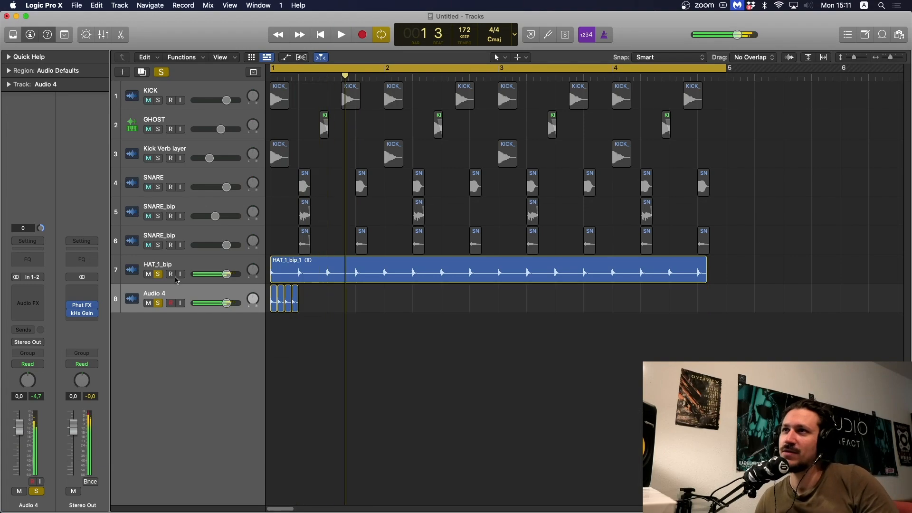
Unsolo HAT_1_bip and copy the short hat hits on Audio 4 until bar 1 is filled
left_click(158, 274)
key("space")
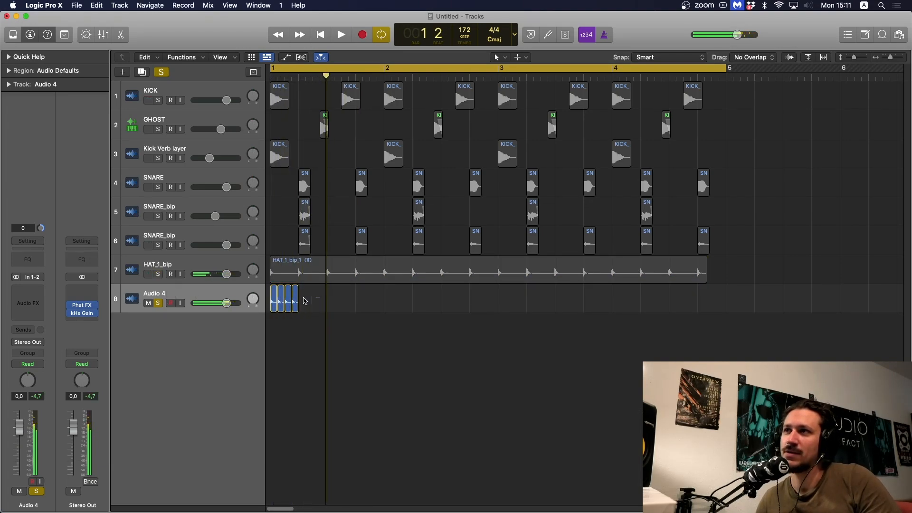
left_click_drag(275, 297, 348, 297)
key("space")
key("space")
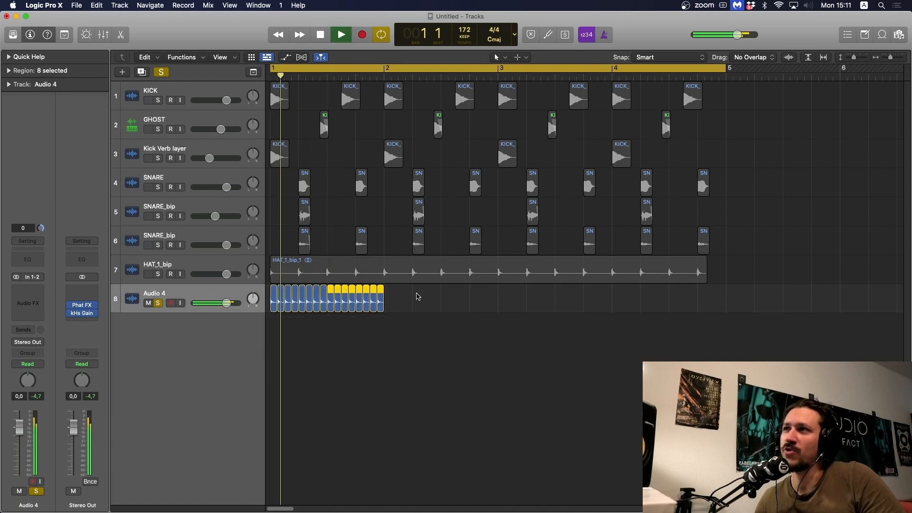
Copy the bar of short hats into bar 2 on Audio 4 and shorten the cycle range to the first two bars
key("space")
left_click_drag(291, 297, 387, 302)
key("space")
left_click(525, 297)
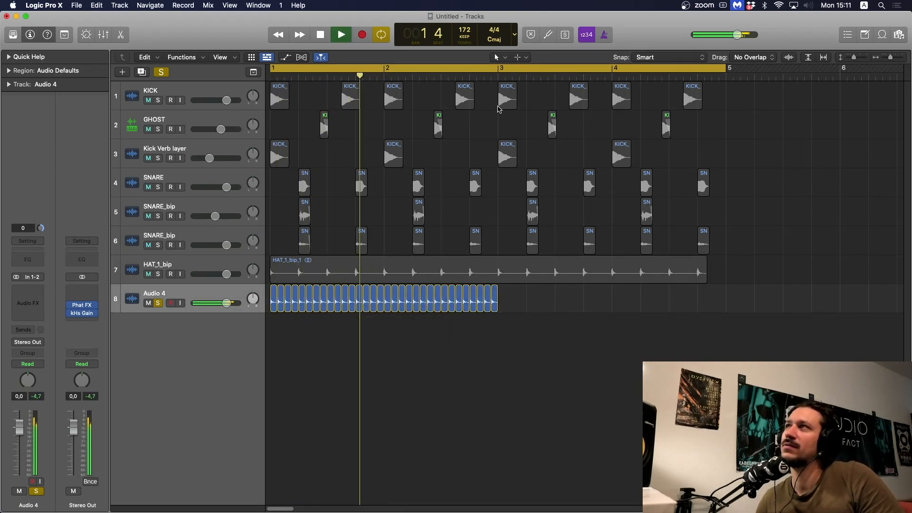
left_click_drag(495, 69, 271, 69)
key("space")
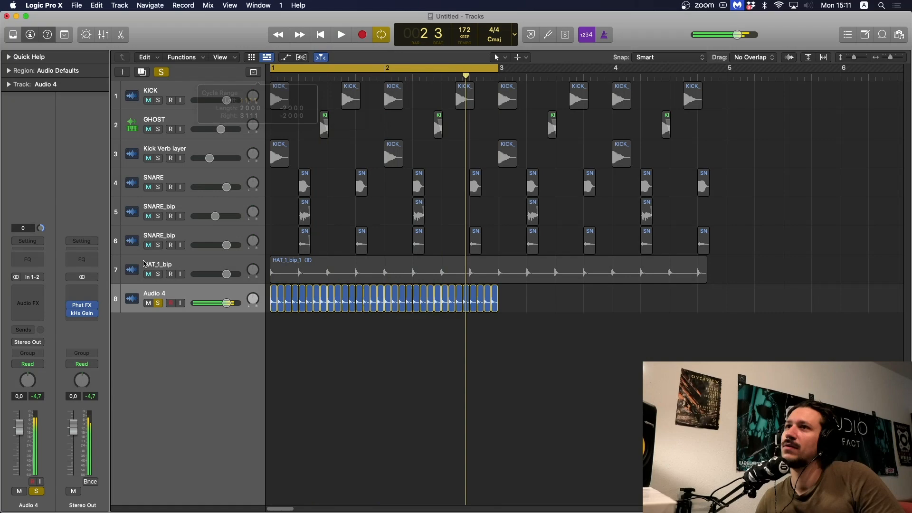
Insert the BABY Audio Pitch Drift effect in stereo on Audio 4 and start playback of the short hats
left_click(168, 292)
left_click(42, 298)
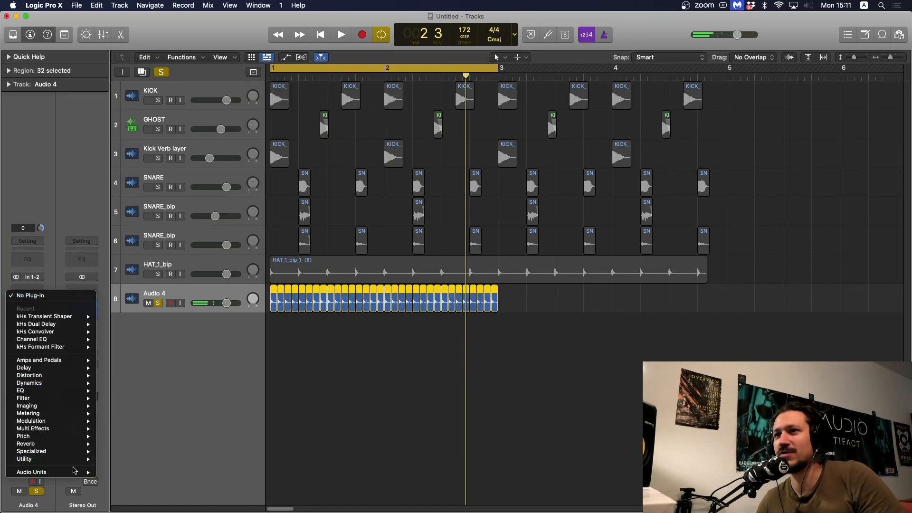
mouse_move(74, 473)
mouse_move(152, 222)
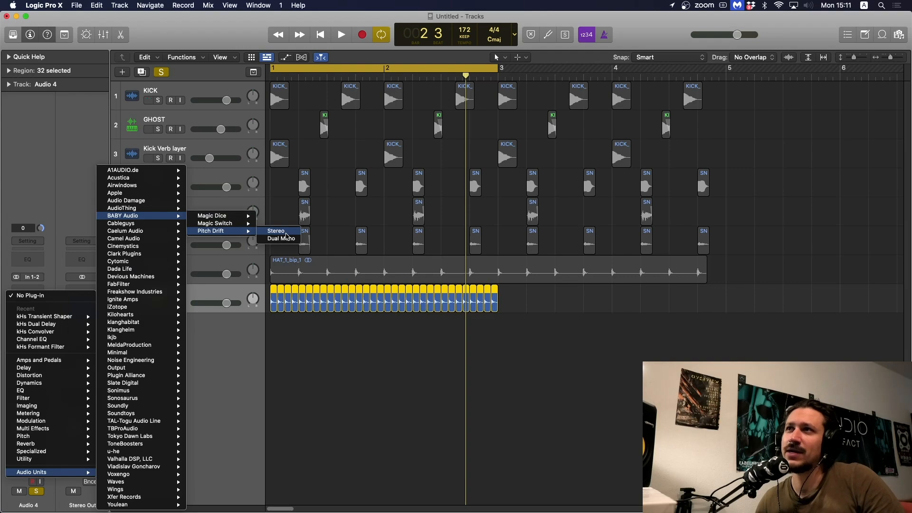
left_click(286, 234)
key("space")
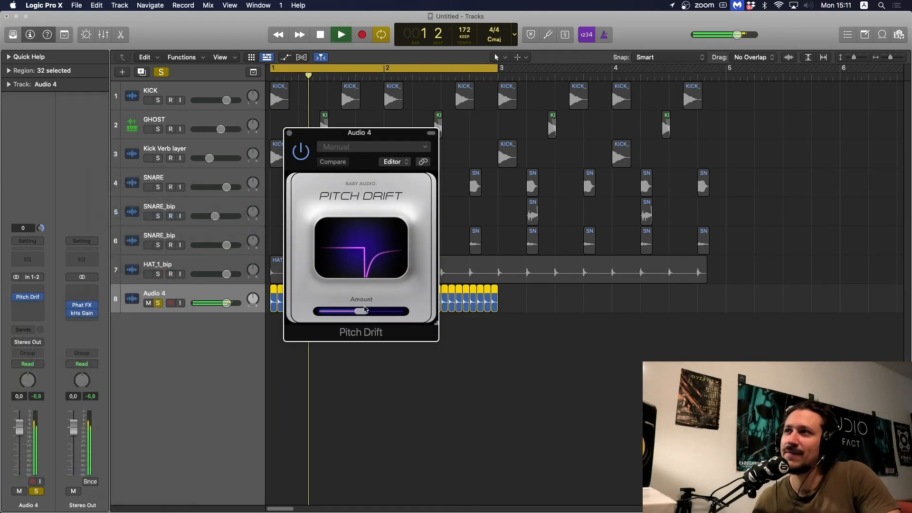
Set Pitch Drift's speed to 82 and its Amount to about 29 while auditioning the hats, and close the plug-in
key("space")
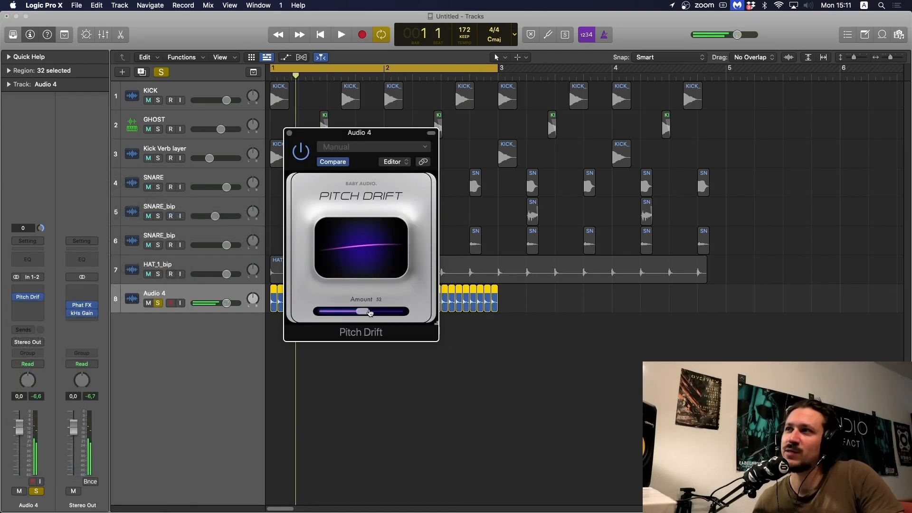
key("space")
left_click_drag(370, 240, 370, 210)
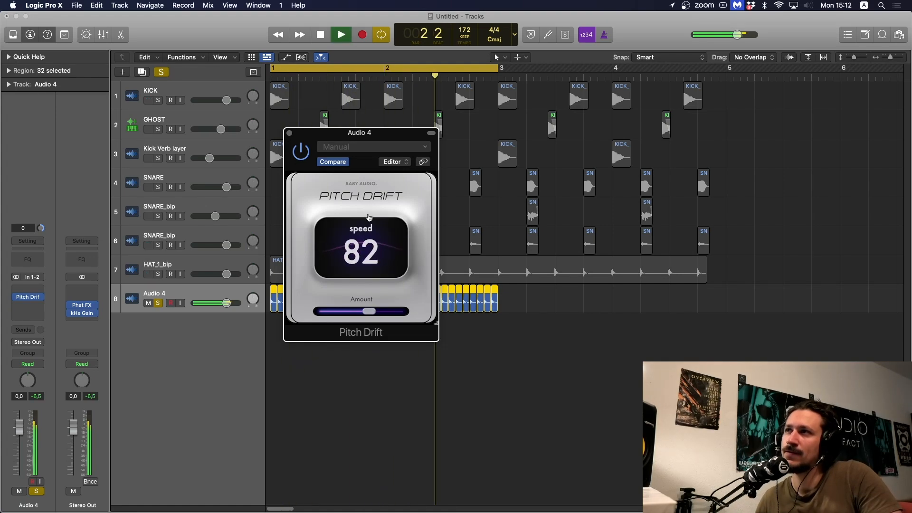
key("space")
key("space")
left_click_drag(370, 256, 371, 256)
key("space")
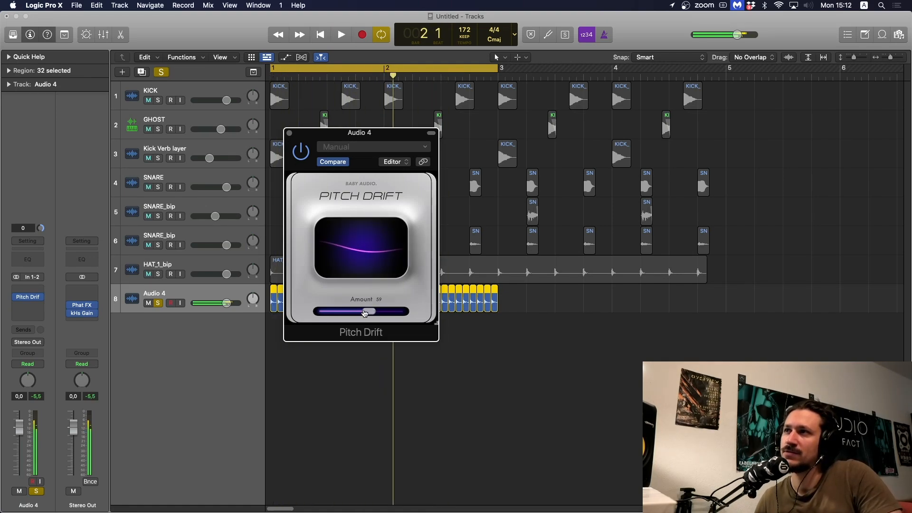
key("space")
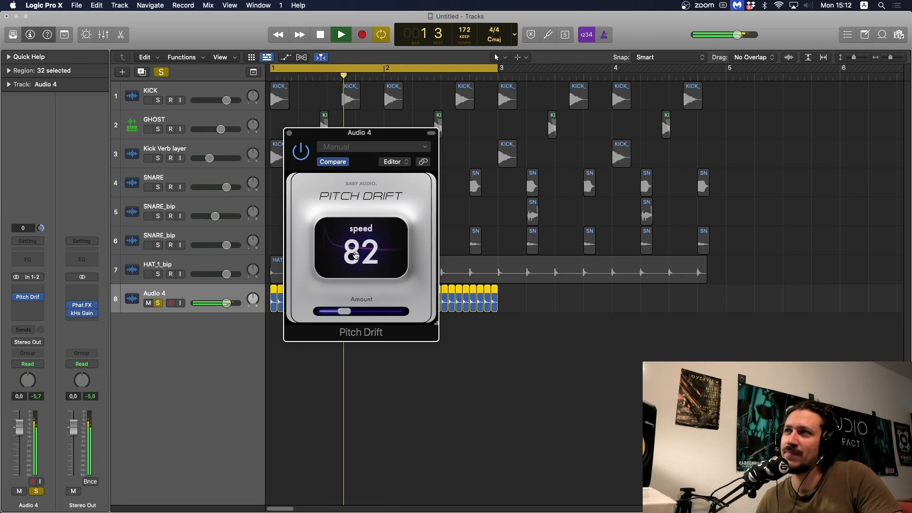
left_click_drag(352, 315, 351, 315)
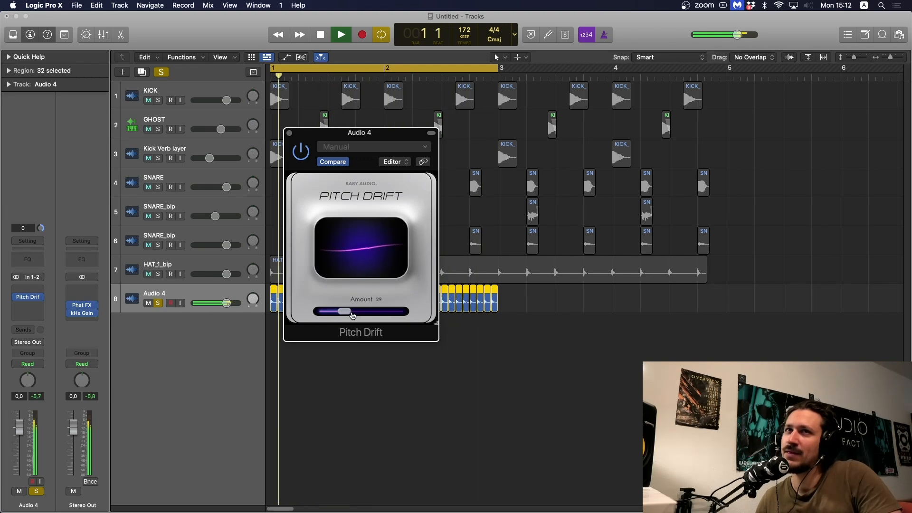
key("space")
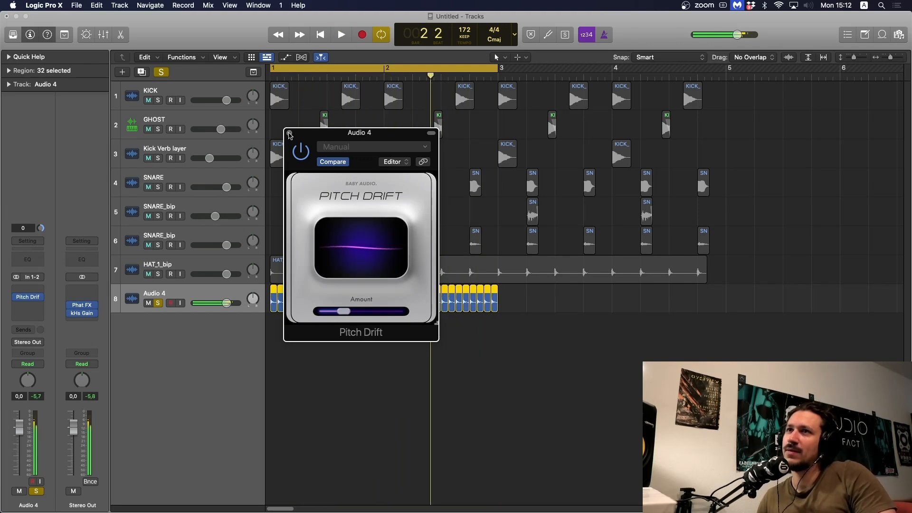
left_click(289, 133)
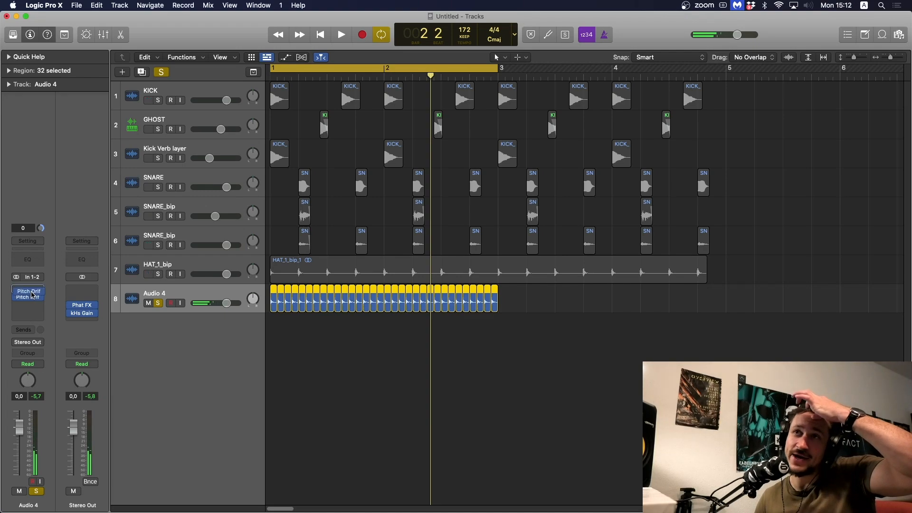
Insert the Textures effect after Pitch Drift on Audio 4 and move its window aside
left_click(35, 300)
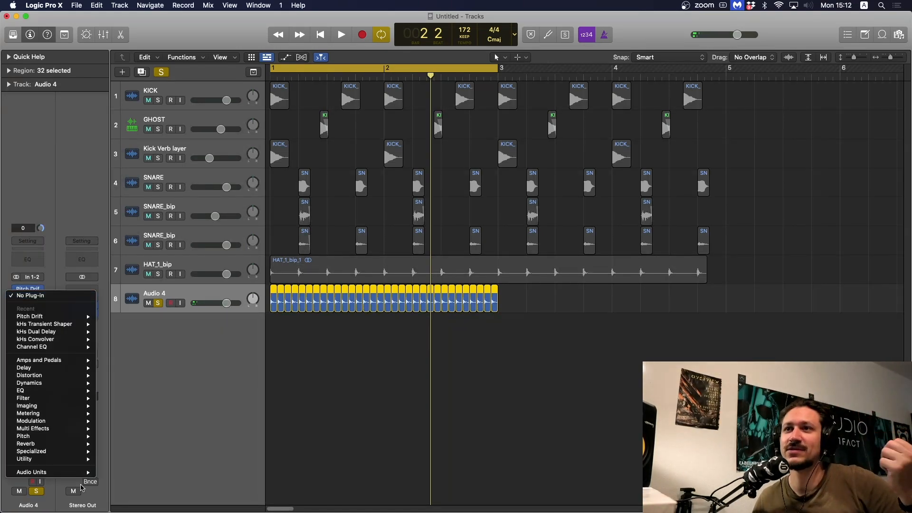
mouse_move(77, 473)
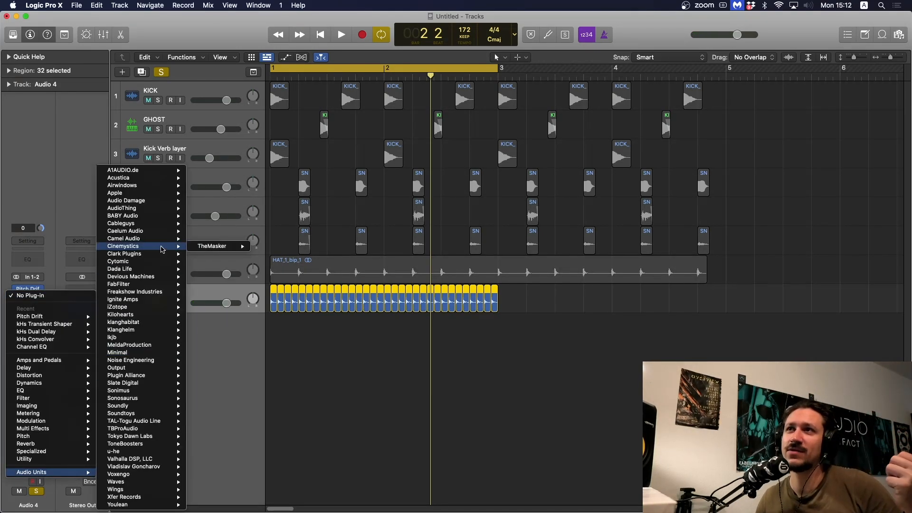
mouse_move(166, 255)
mouse_move(229, 258)
left_click(264, 257)
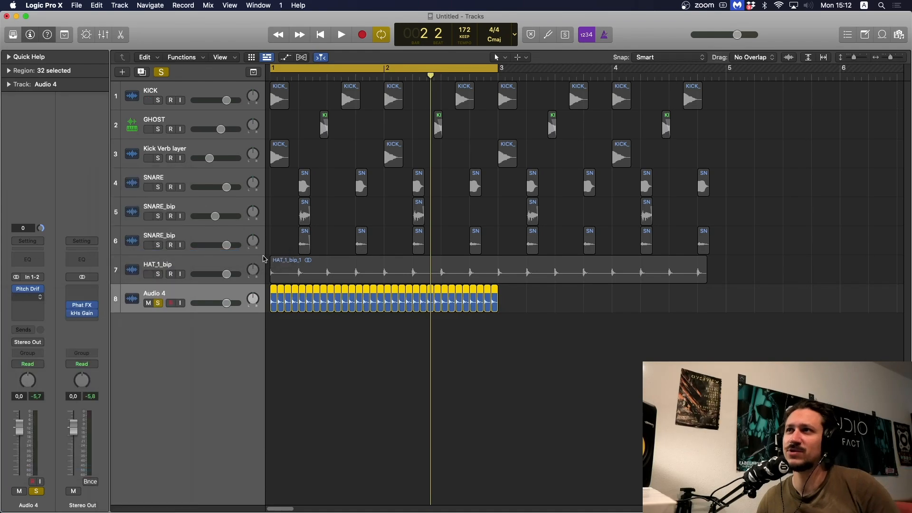
left_click_drag(385, 141, 318, 135)
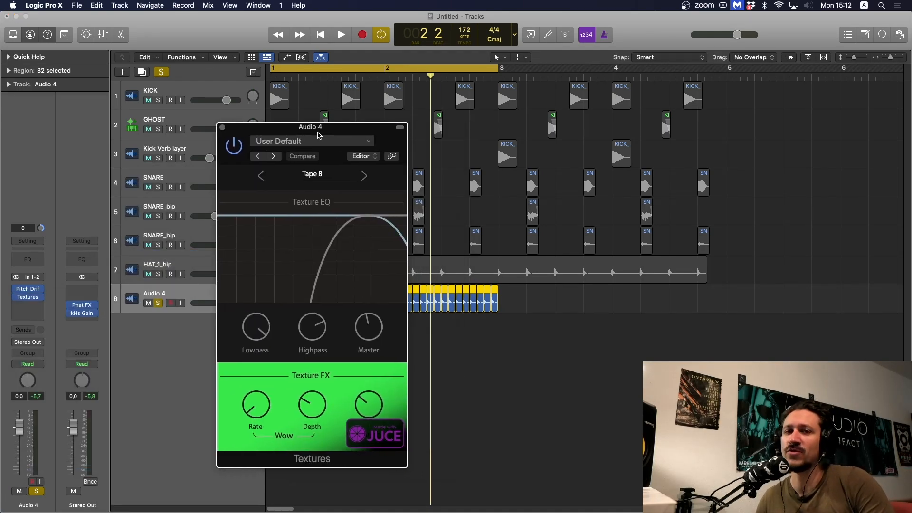
Turn up the Textures Master level and lower its Highpass slightly while auditioning the hats, keeping the Tape 8 texture
key("space")
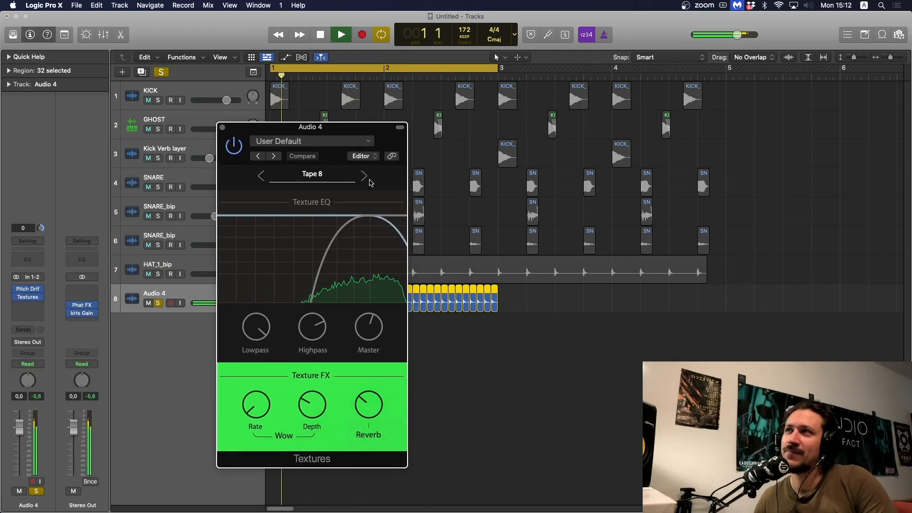
key("space")
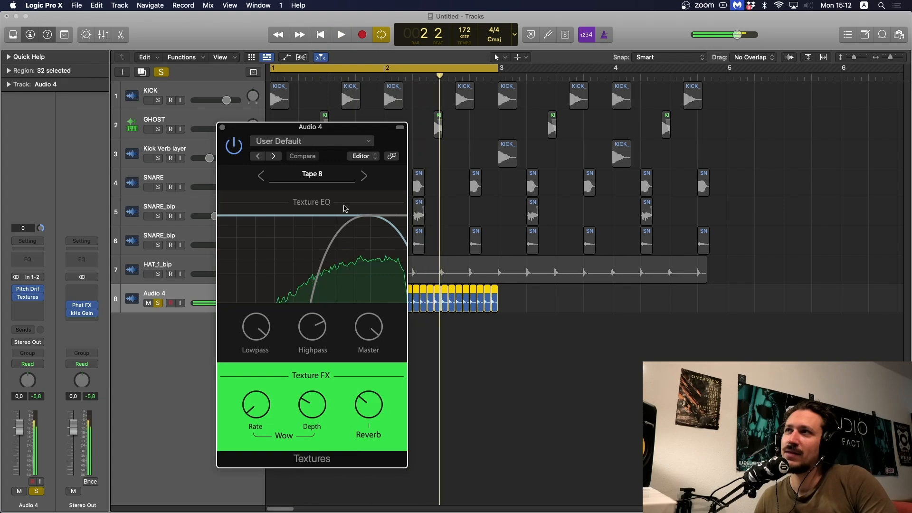
left_click_drag(308, 325, 306, 327)
key("space")
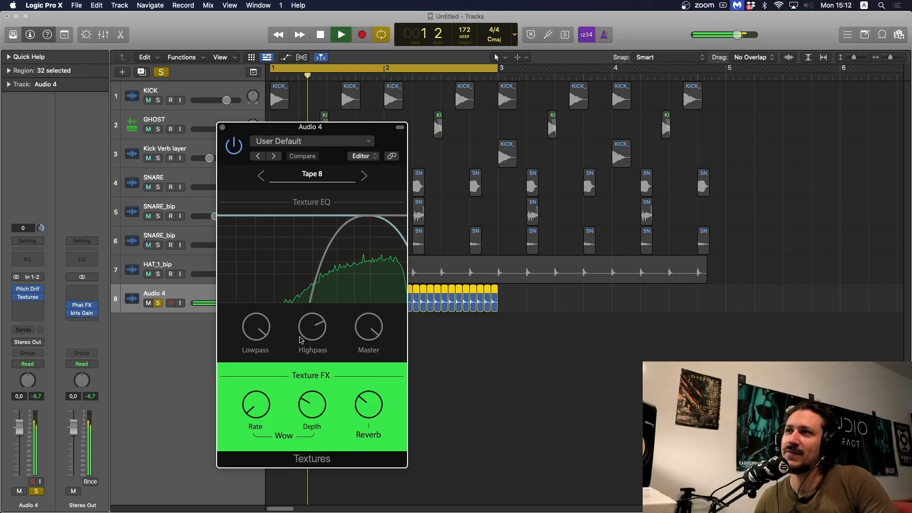
left_click(261, 175)
left_click(364, 176)
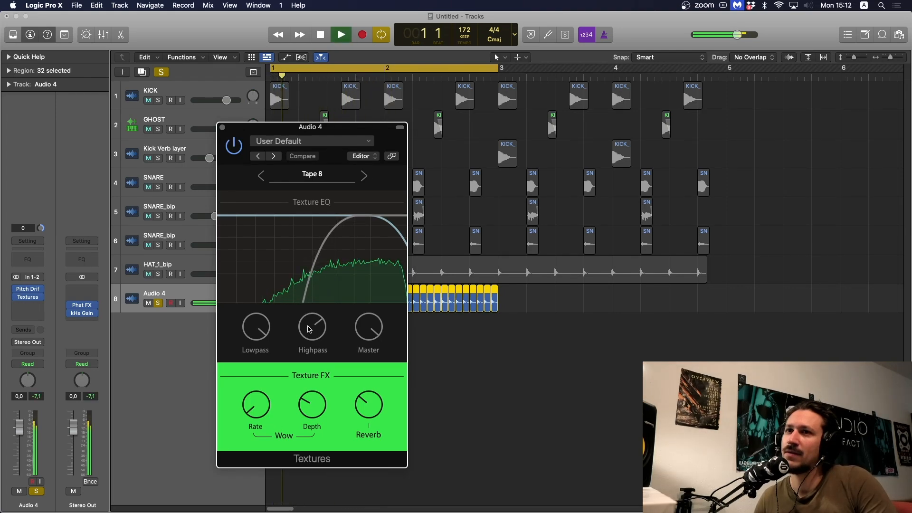
key("space")
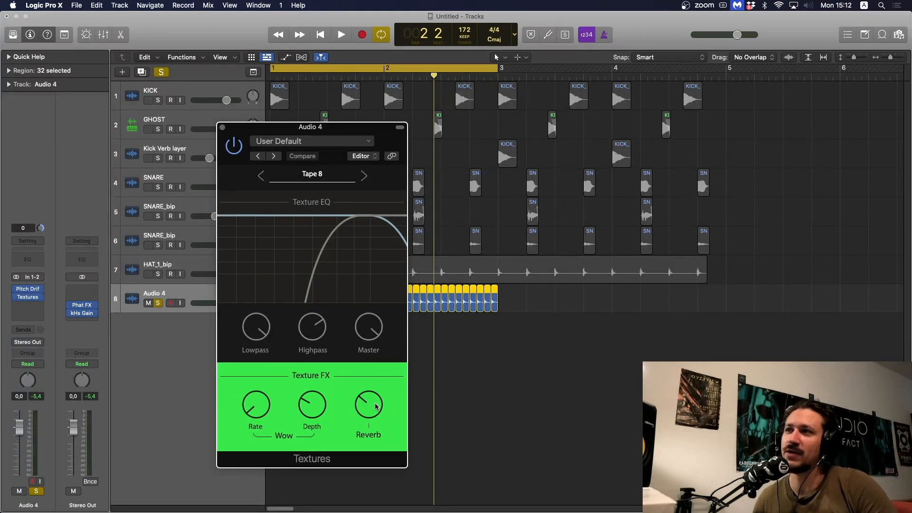
Raise the Textures Wow Rate slightly and its Highpass while the hats play, and close the plug-in
left_click_drag(305, 129, 287, 84)
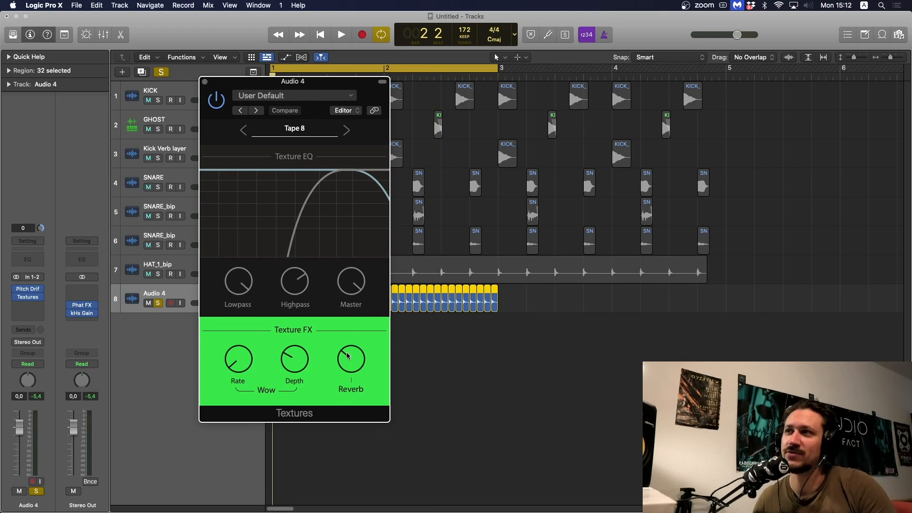
key("space")
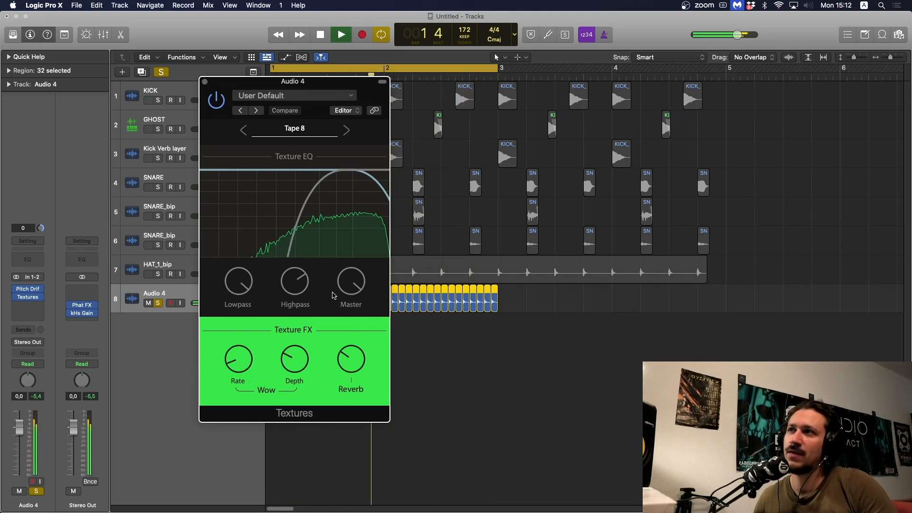
left_click_drag(303, 290, 302, 286)
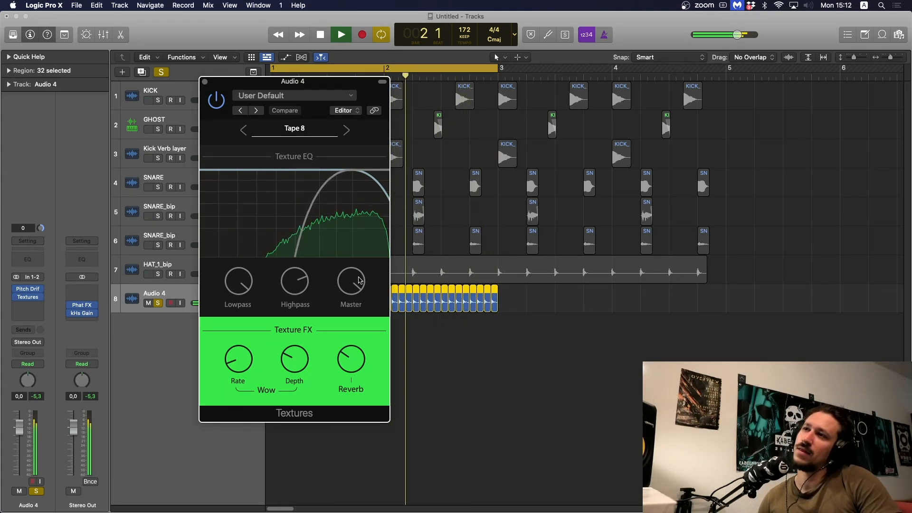
key("space")
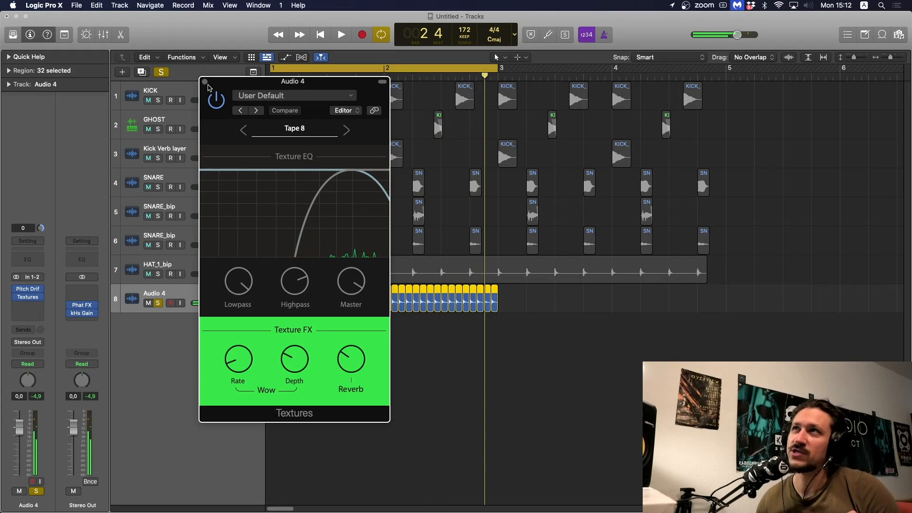
left_click(205, 83)
Insert the Xfer Records LFOTool effect after Textures on Audio 4
left_click(28, 311)
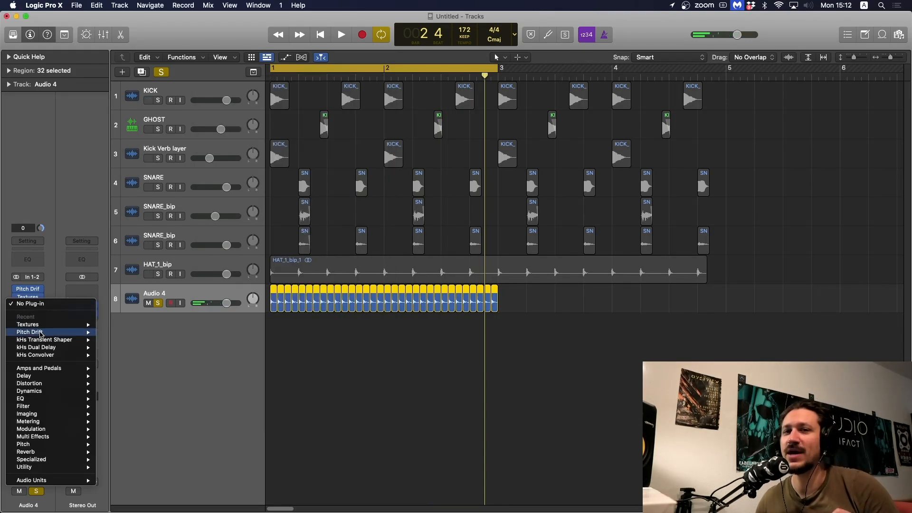
mouse_move(85, 483)
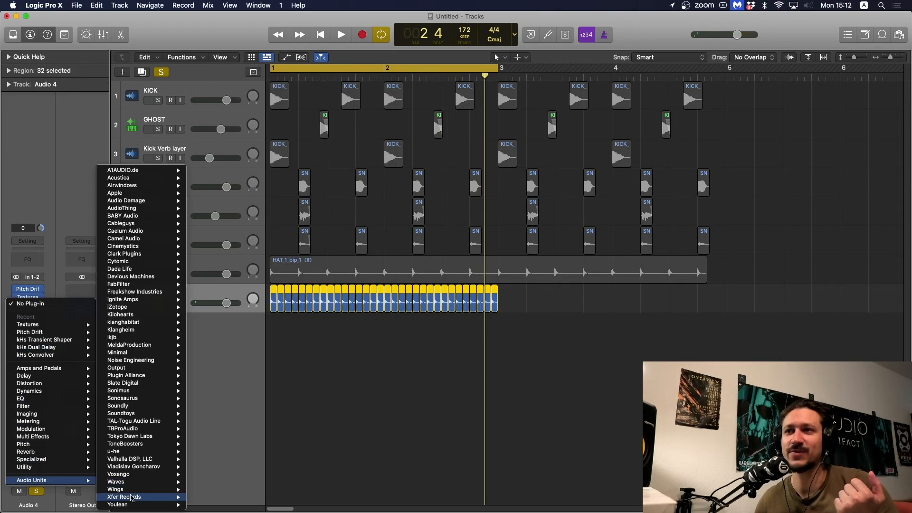
mouse_move(175, 497)
left_click(291, 497)
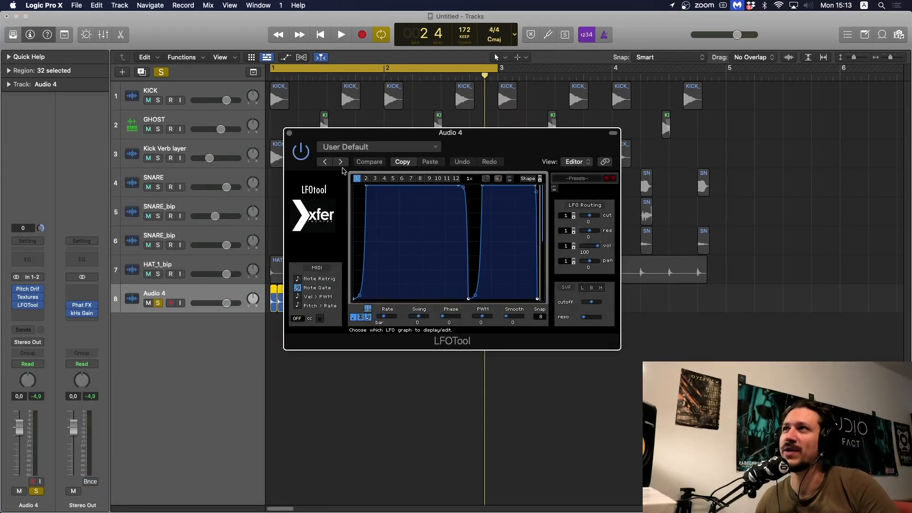
Load the 8 note preset in LFOTool, set its rate to 1/16 and slightly raise the curve's middle point during playback
left_click(341, 162)
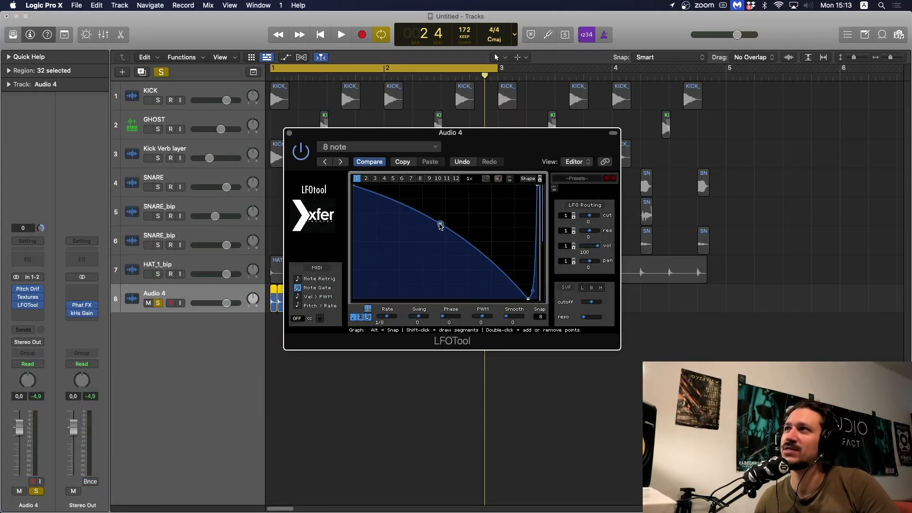
key("space")
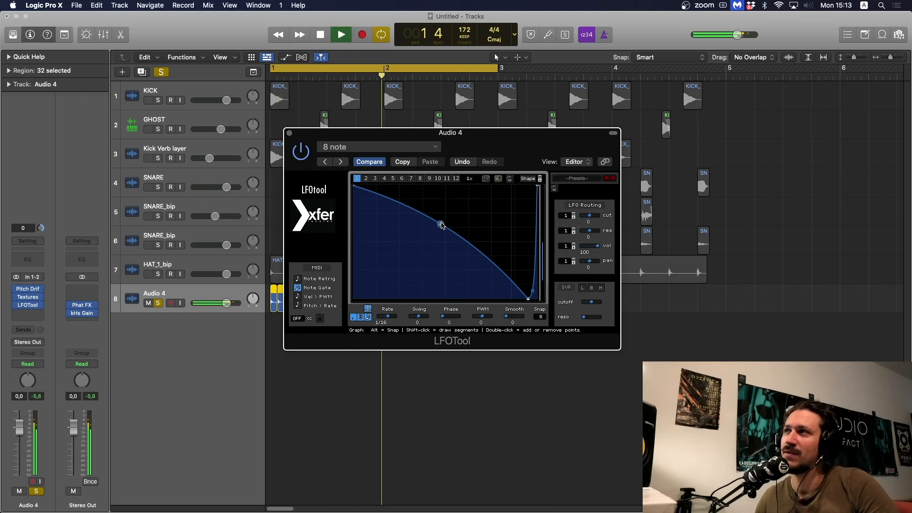
left_click_drag(441, 224, 441, 223)
key("space")
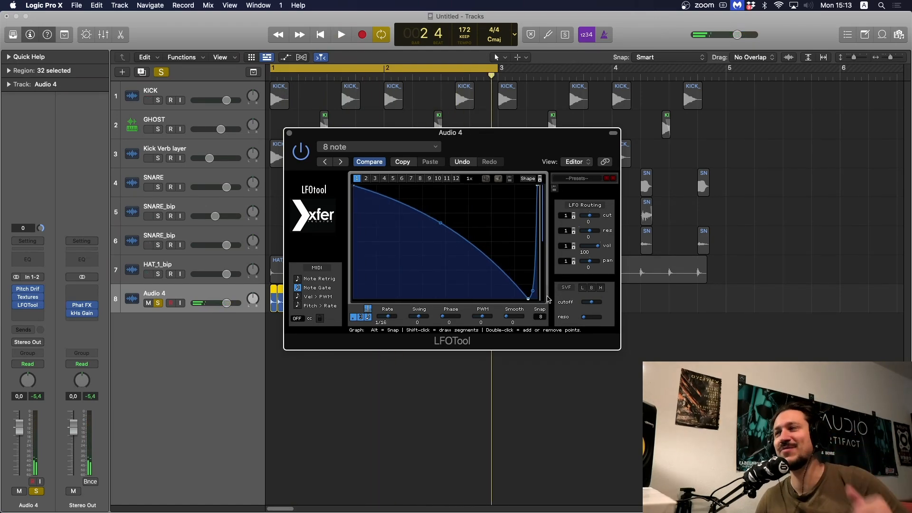
Reduce LFOTool's volume routing amount to 92 while auditioning the soloed track, and close the plug-in
key("space")
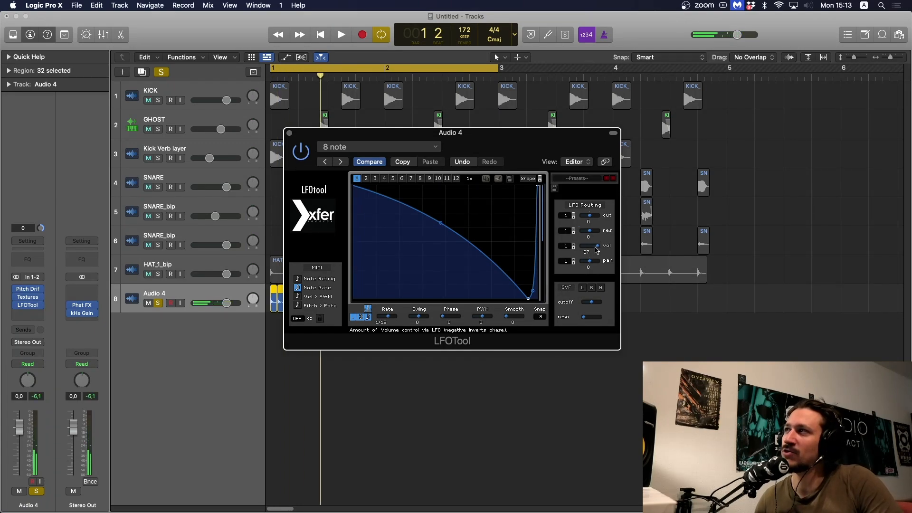
key("space")
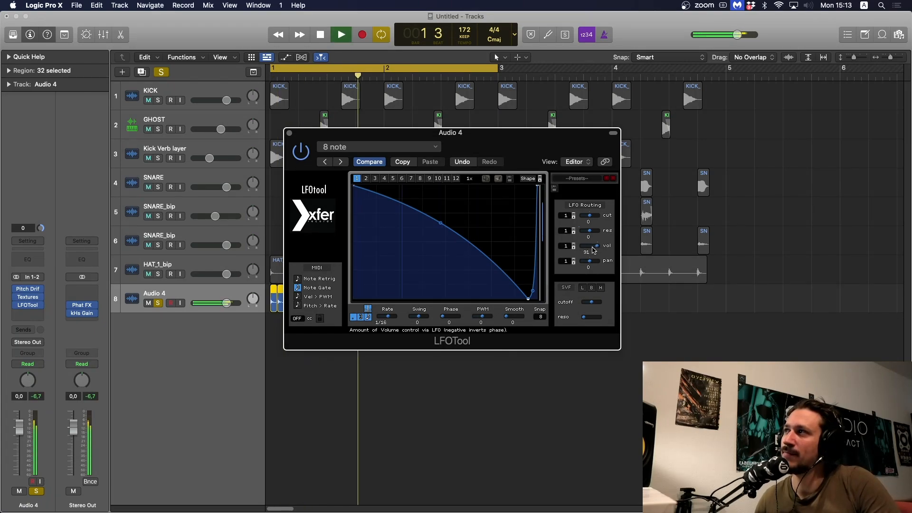
key("space")
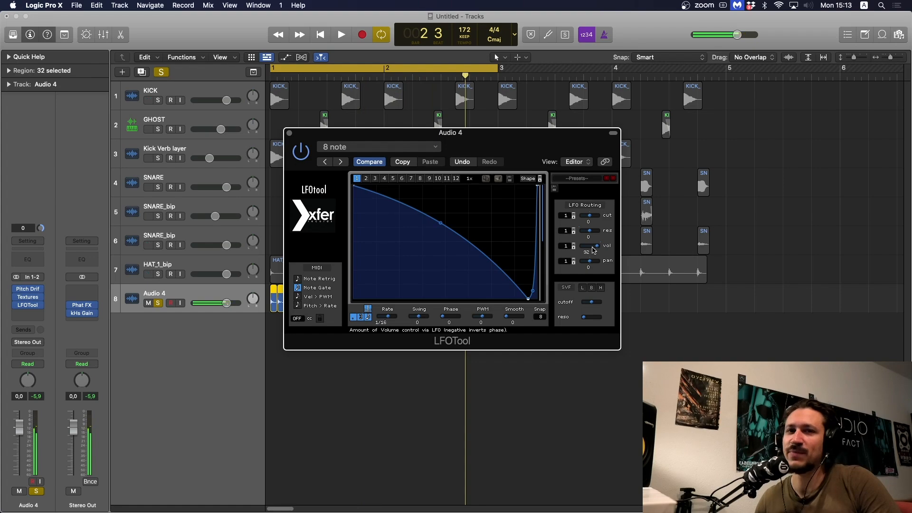
key("space")
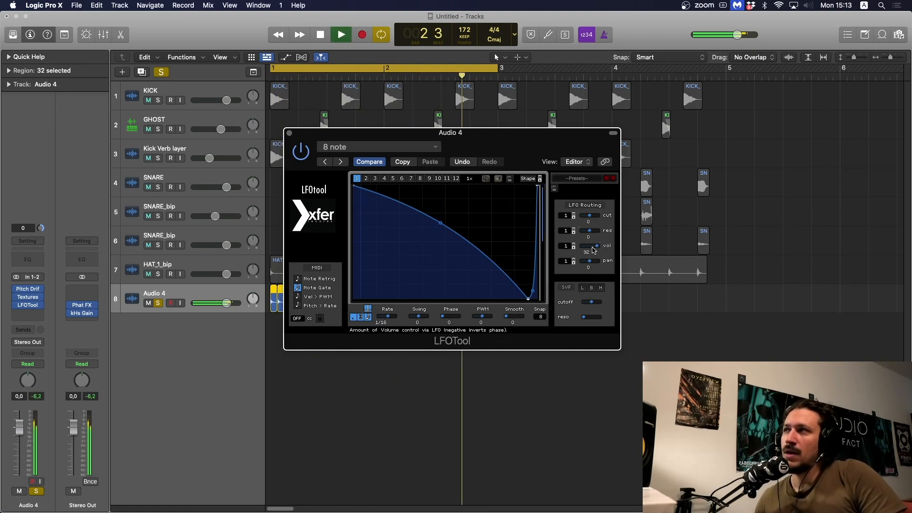
key("space")
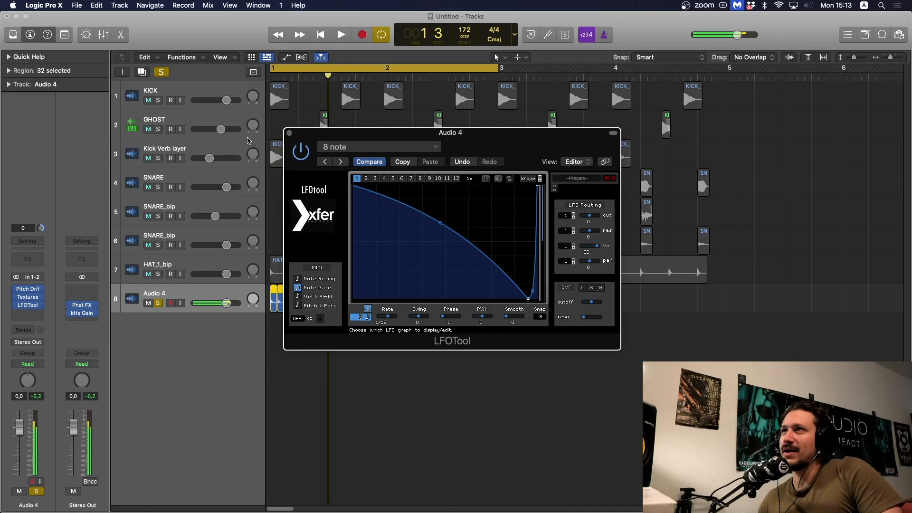
left_click(290, 133)
Set the Pitch Drift amount on the Audio 4 track to 32, auditioning the result
left_click(31, 291)
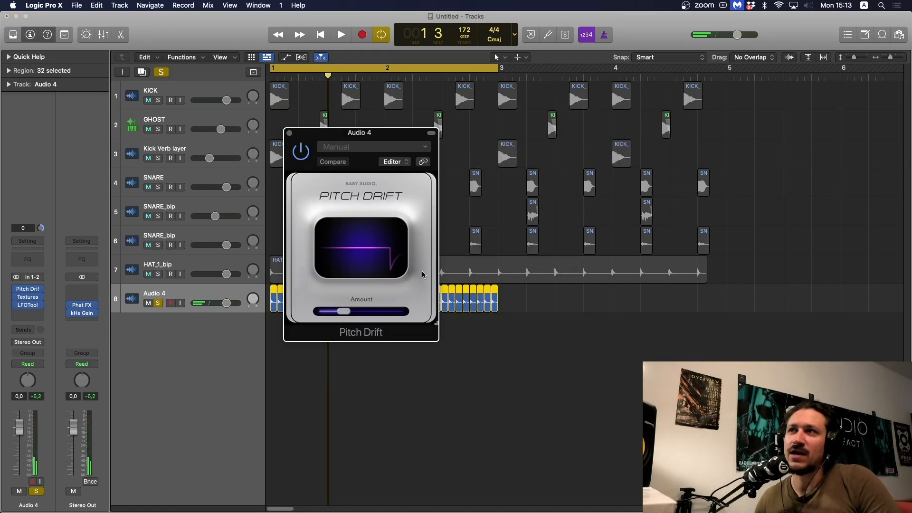
left_click_drag(347, 317, 350, 318)
key("space")
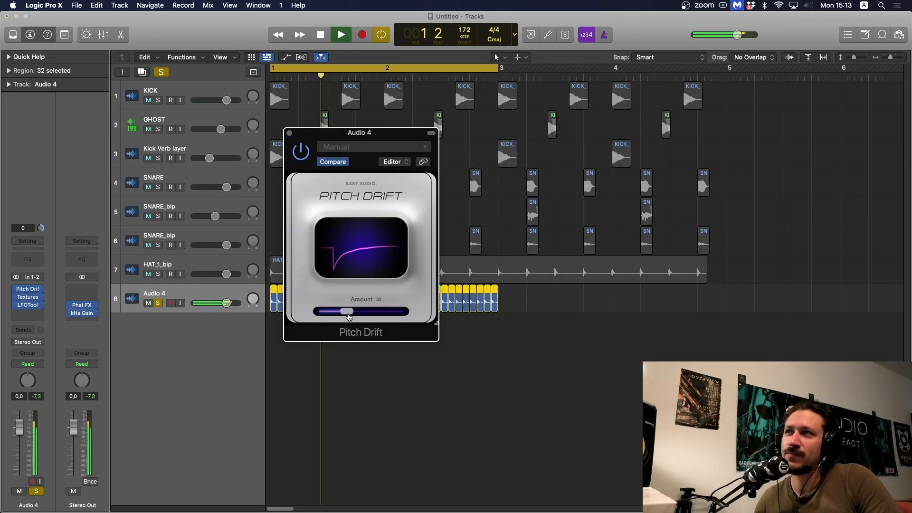
key("space")
left_click(290, 134)
Unsolo the Audio 4 track and play it together with the full drum beat
left_click(42, 312)
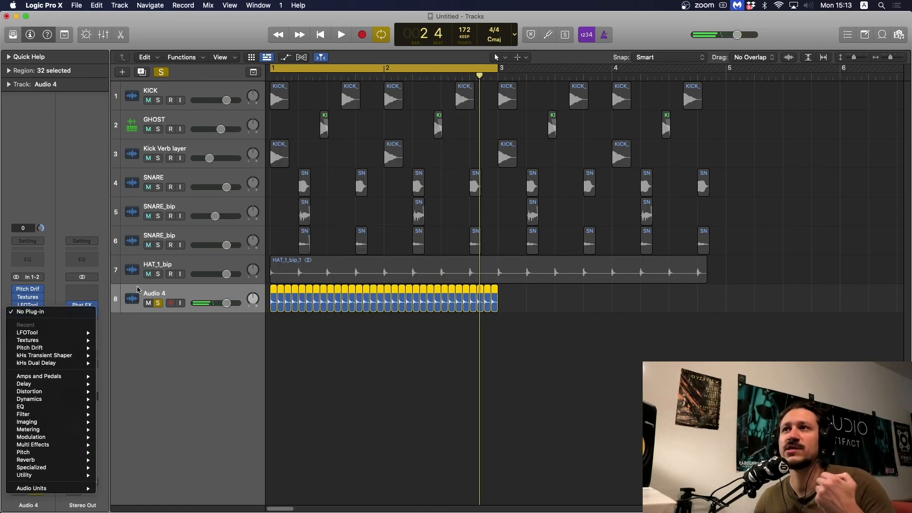
left_click(181, 249)
left_click(158, 305)
left_click(411, 360)
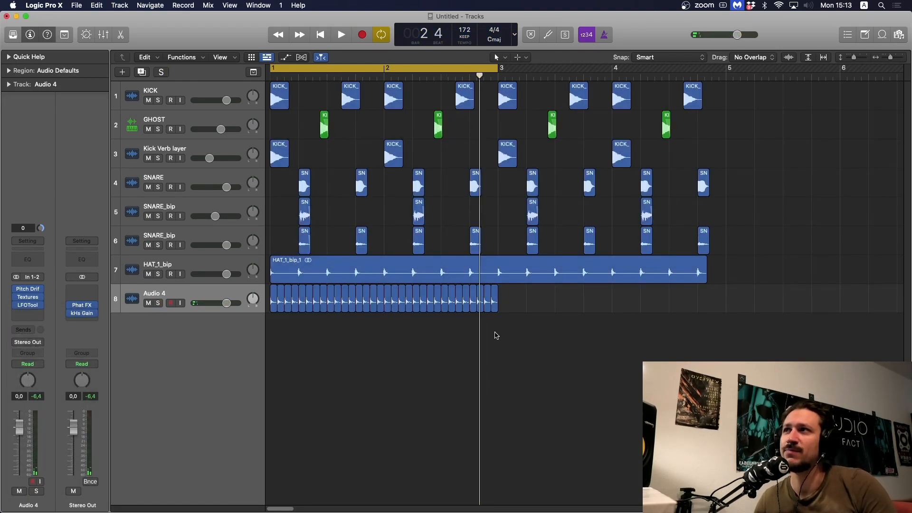
key("space")
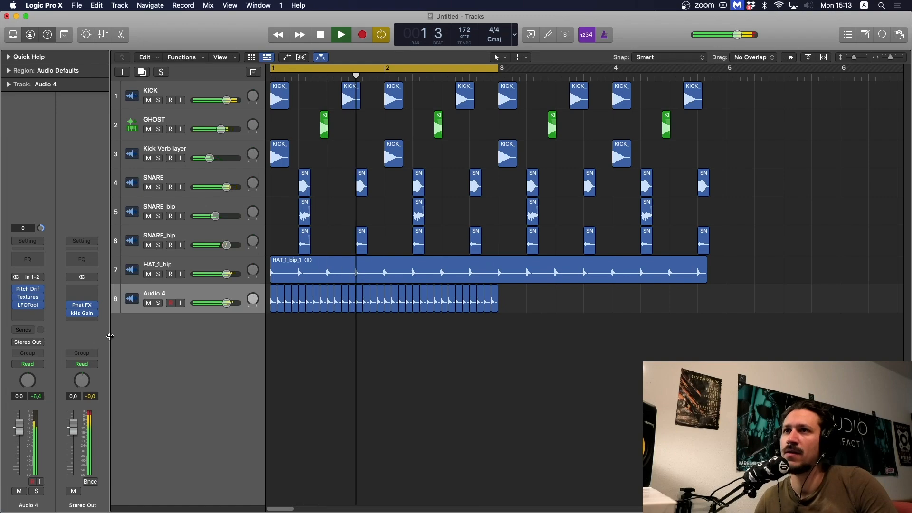
key("space")
Add the kHs Convolver effect to the Audio 4 track and set its mix to 7% during playback
left_click(38, 316)
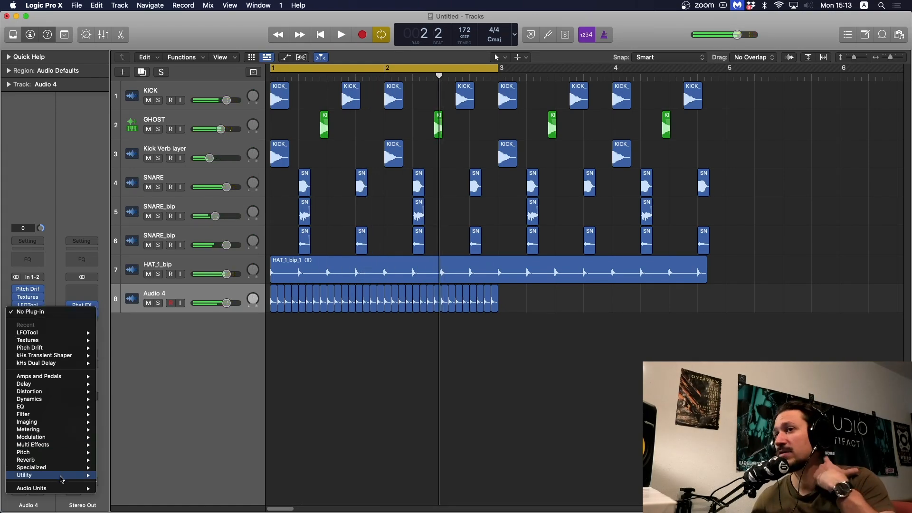
mouse_move(57, 487)
mouse_move(132, 379)
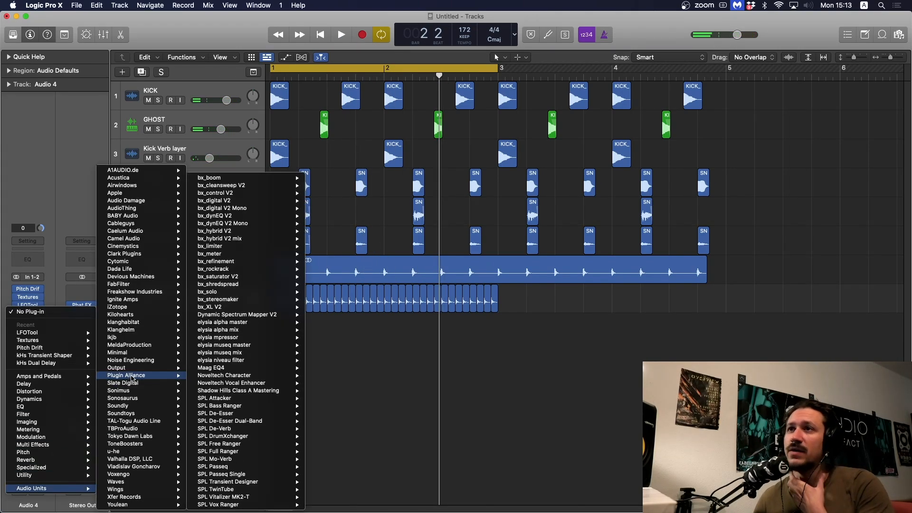
mouse_move(142, 325)
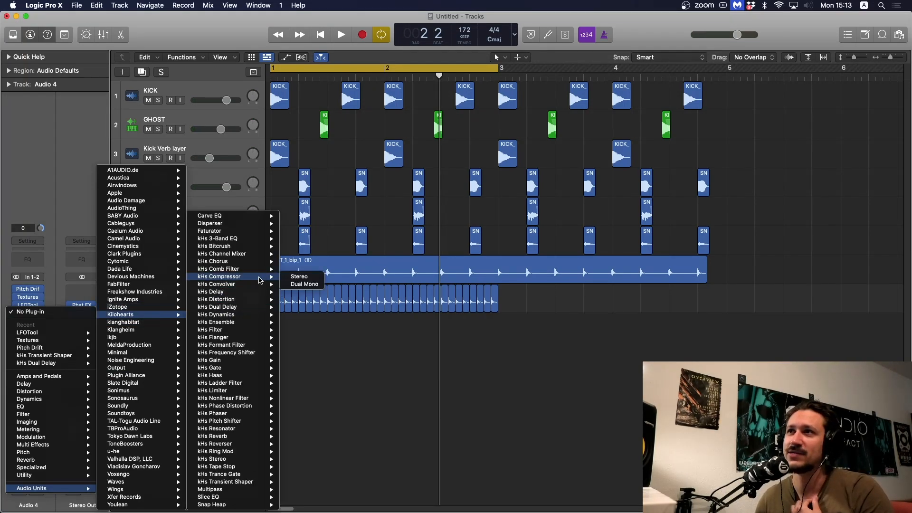
left_click(284, 285)
key("space")
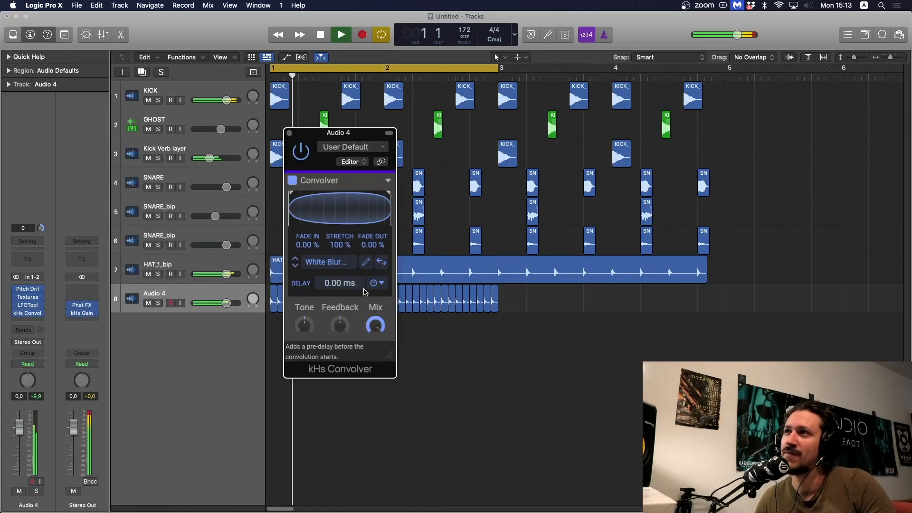
left_click_drag(375, 325, 375, 364)
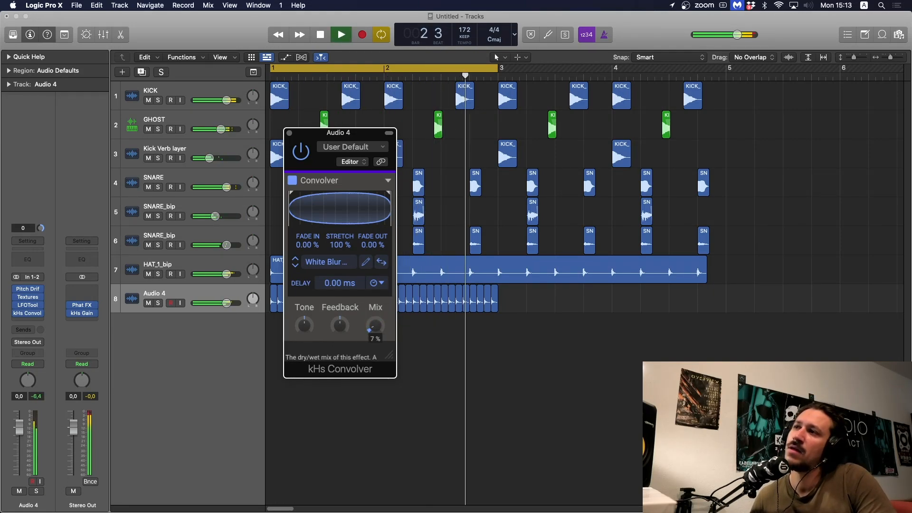
key("space")
key("super+w")
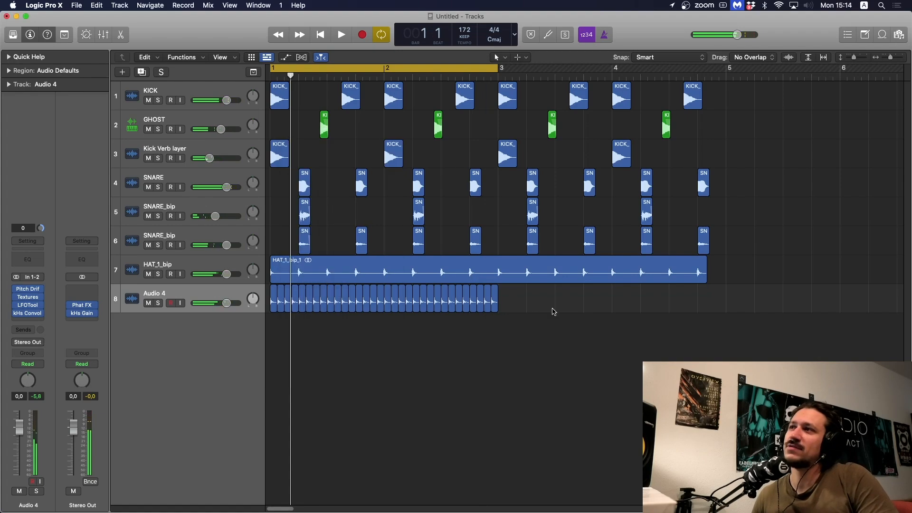
Bounce all the Audio 4 regions in place to a new track with normalization off
left_click_drag(552, 308, 278, 308)
key("ctrl+b")
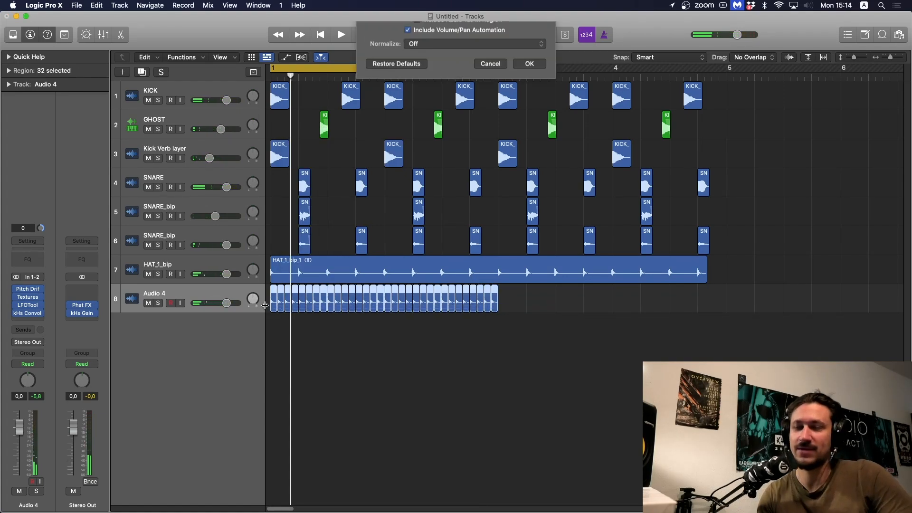
key("Return")
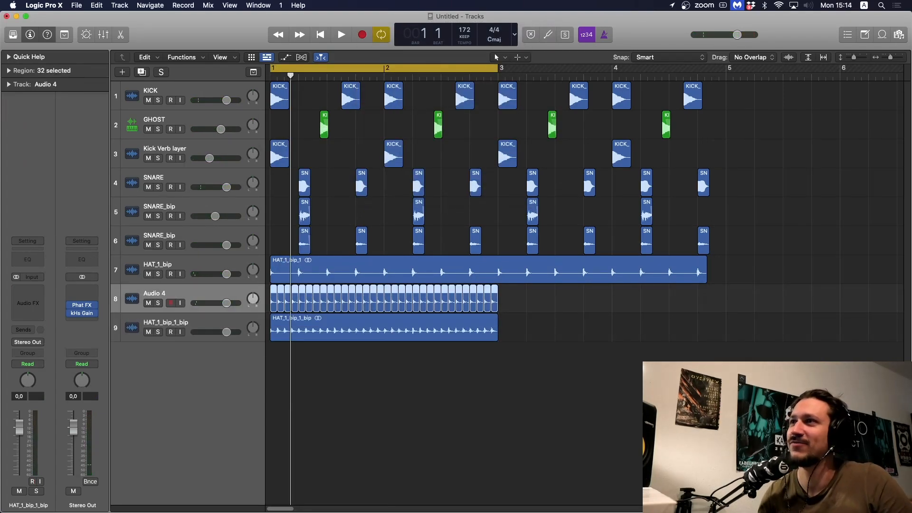
Delete the original Audio 4 regions and track, and rename the bounced track SHAKER
left_click(258, 294)
key("Delete")
key("super+BackSpace")
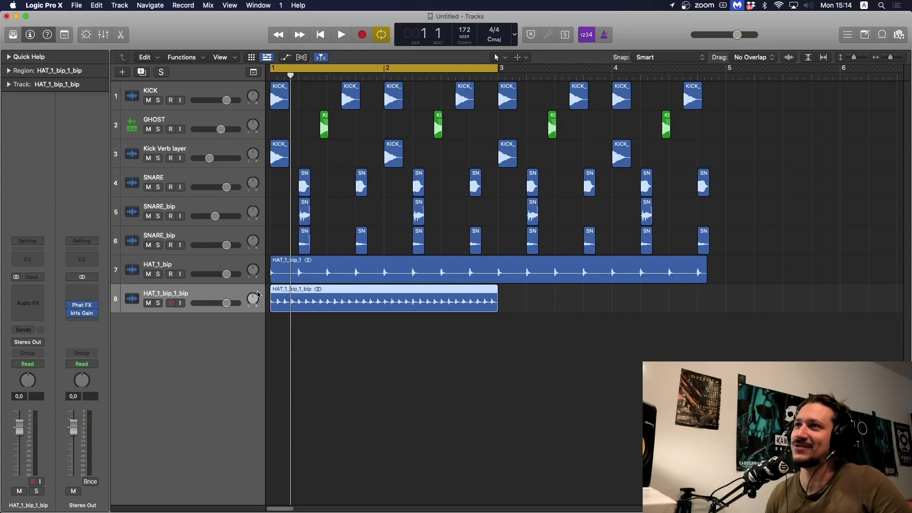
double_click(157, 290)
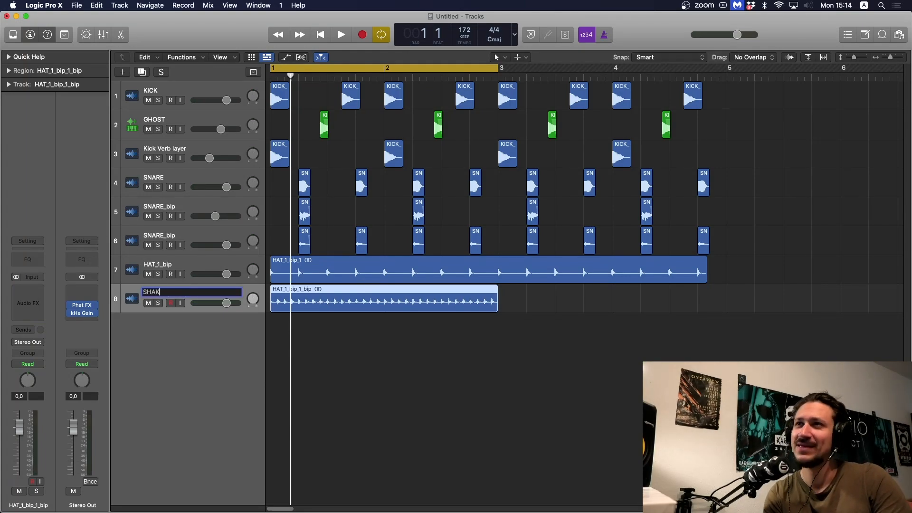
key("Return")
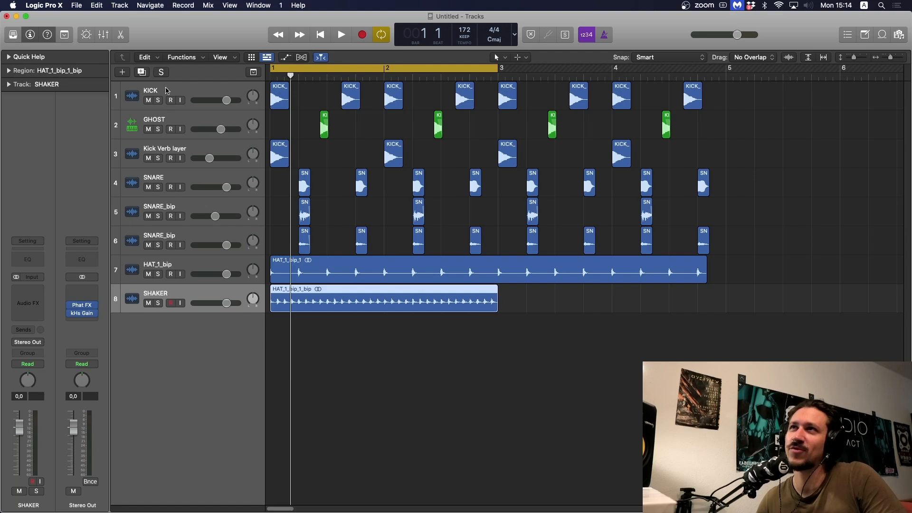
Solo all eight tracks from KICK to SHAKER and play the beat
left_click_drag(159, 100, 141, 316)
left_click(307, 341)
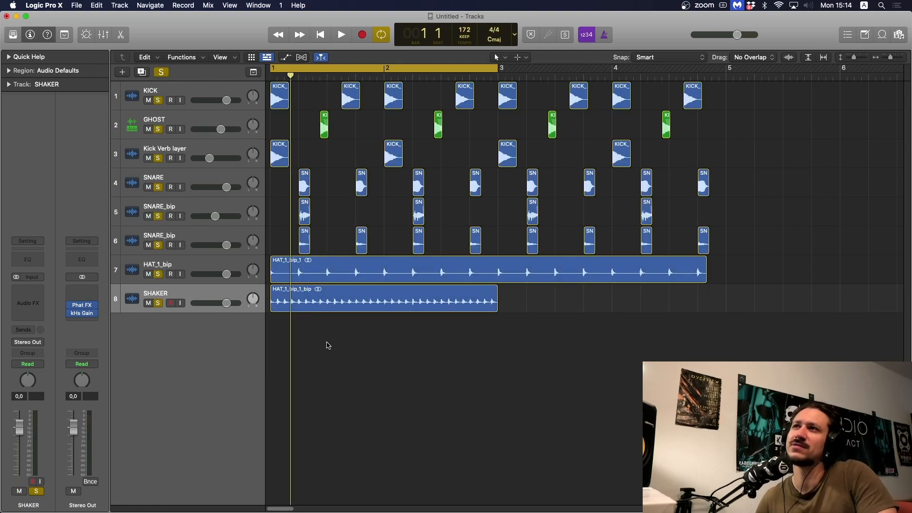
key("space")
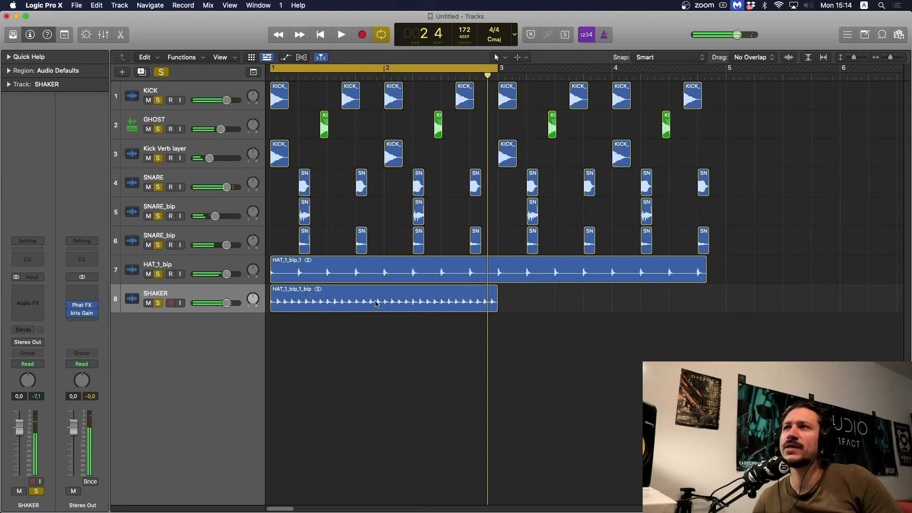
Cut a one-division gap from the SHAKER region at beats 2 and 4 of bars 1 and 2
left_click_drag(301, 294, 306, 295)
key("Delete")
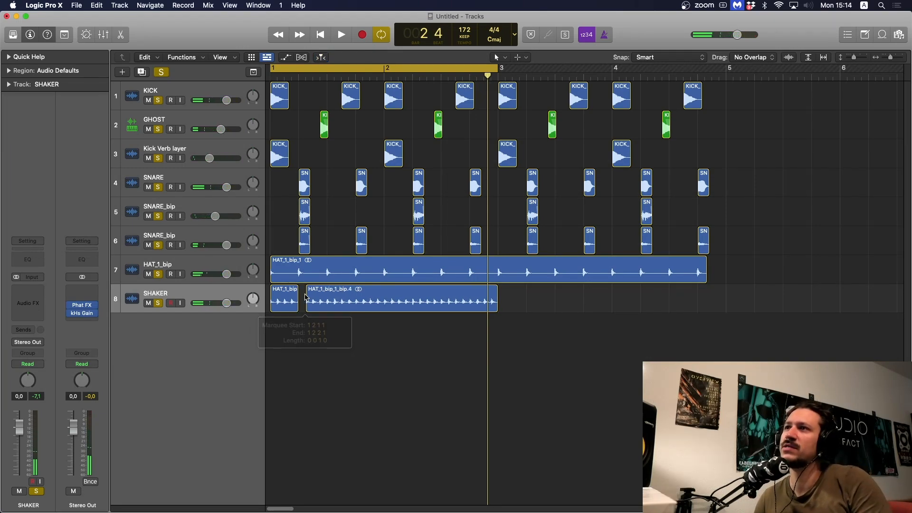
left_click_drag(413, 296, 420, 296)
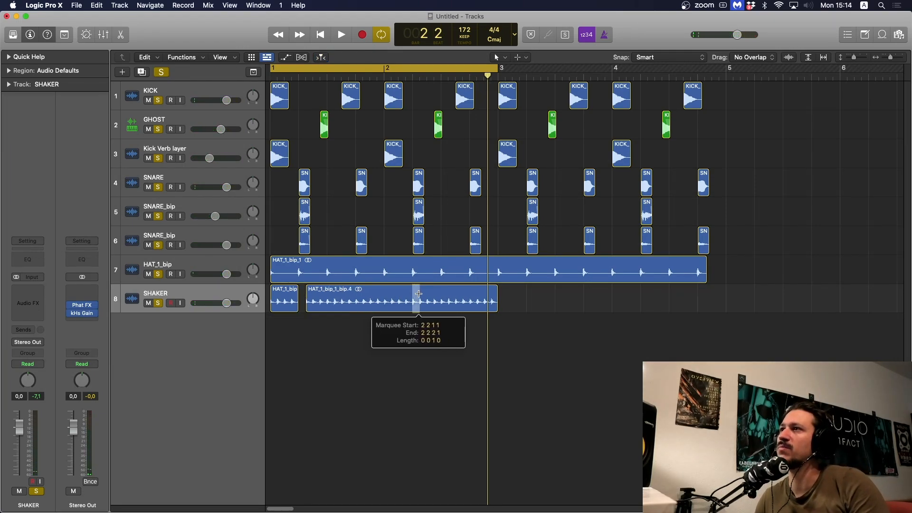
key("Delete")
left_click_drag(355, 295, 362, 296)
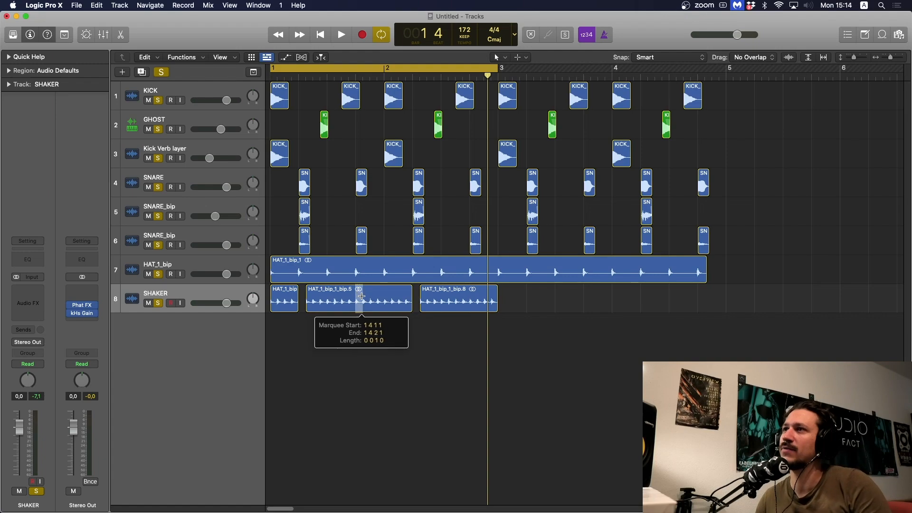
key("Delete")
left_click_drag(469, 296, 286, 307)
key("Delete")
Set a fade-in of 3 on the five SHAKER regions and play back the beat
left_click(8, 70)
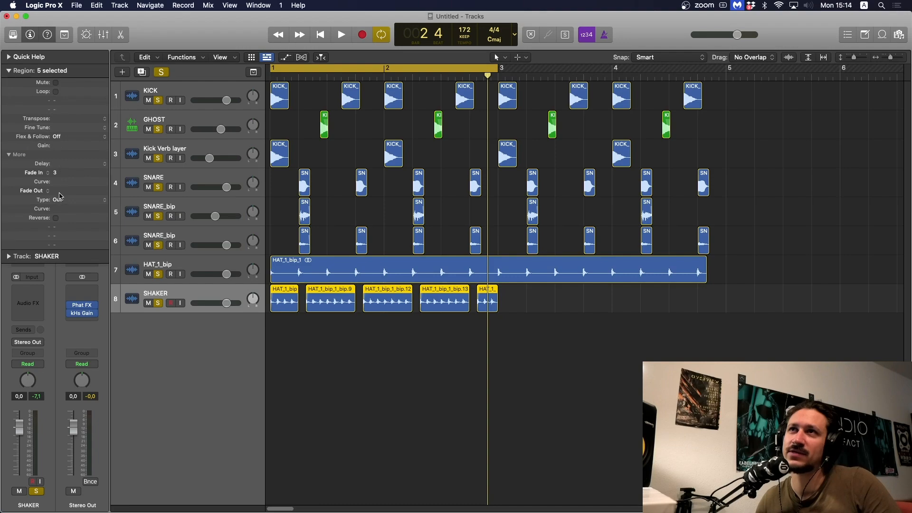
key("space")
left_click(9, 71)
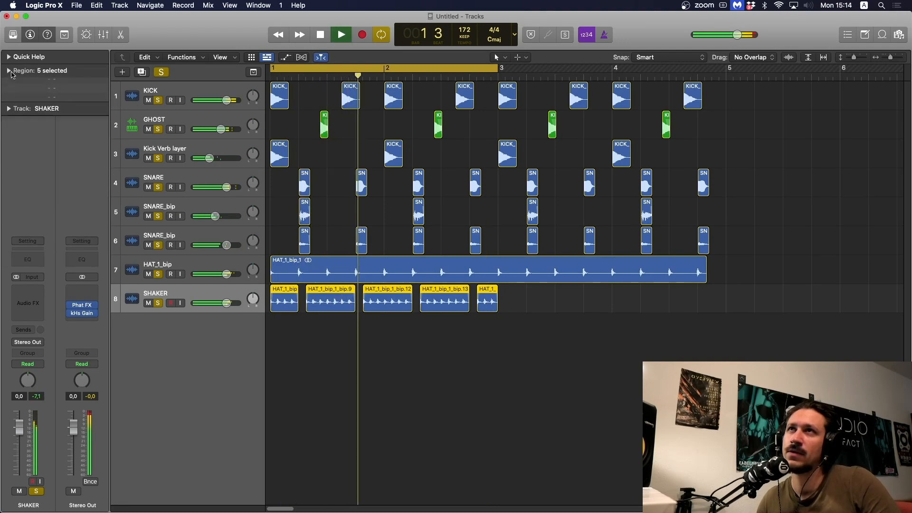
key("space")
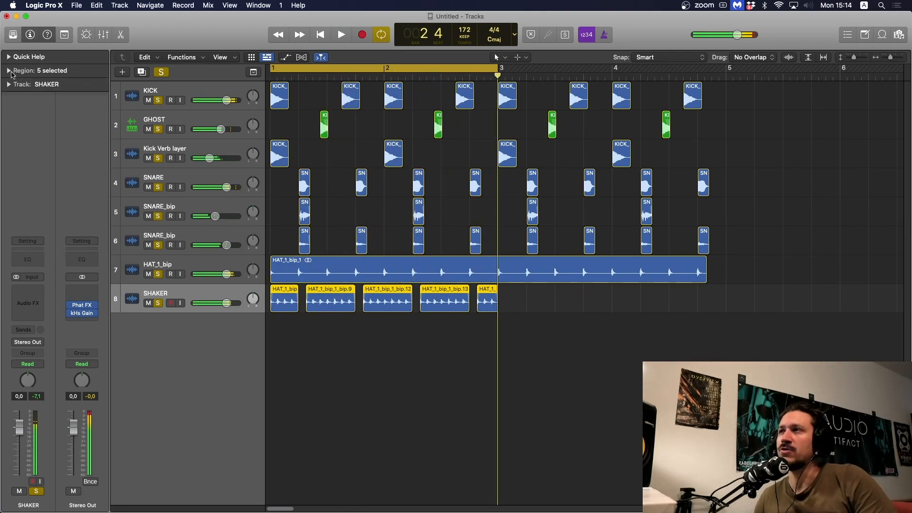
Lower the volume of the SNARE_bip track 5 to -7.0 dB and check the balance in playback
left_click(163, 214)
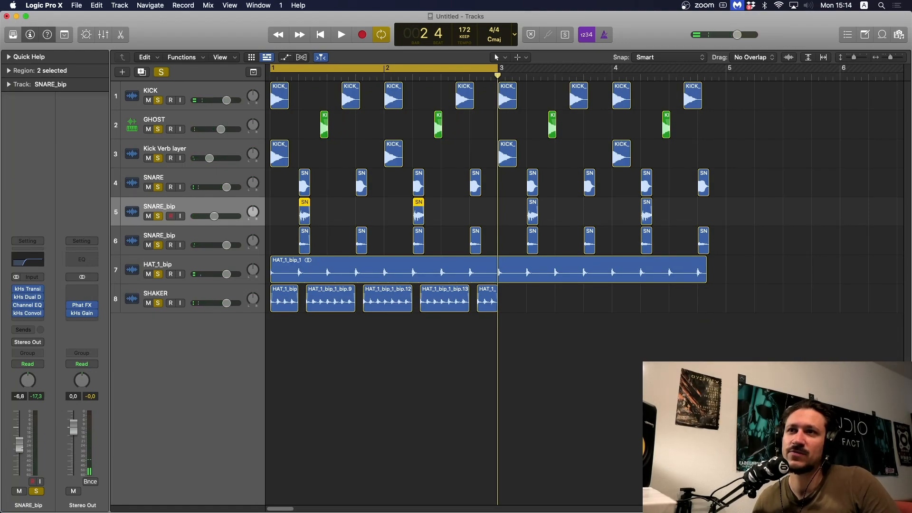
left_click(380, 317)
key("space")
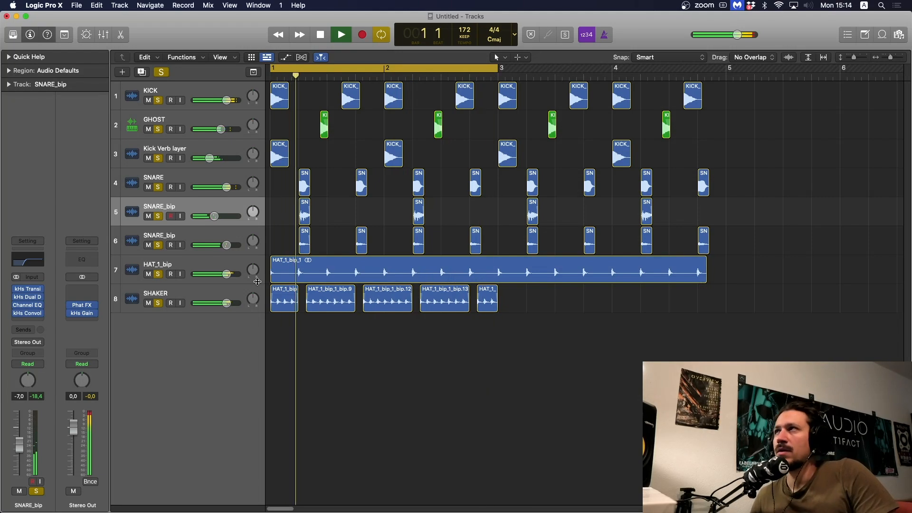
key("space")
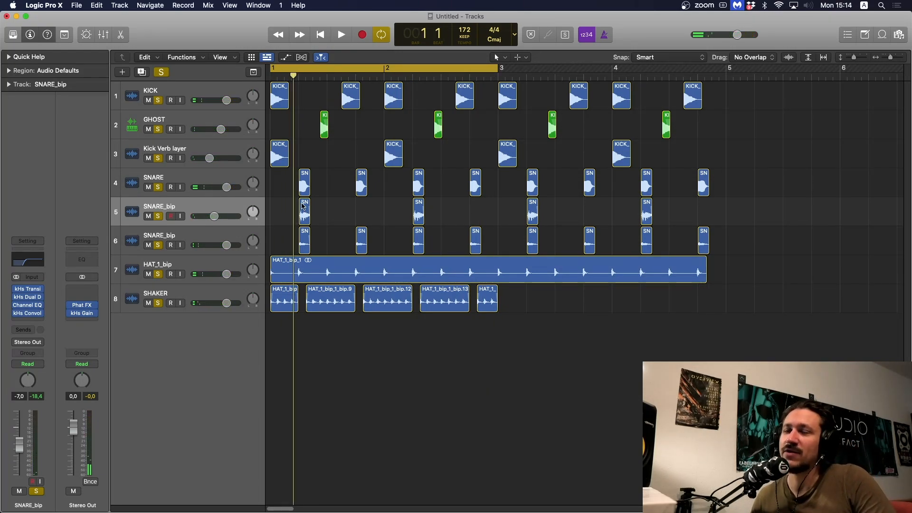
Add a Channel EQ to the SHAKER track with a 12 dB/Oct low cut at 2220 Hz and check it in playback
key("space")
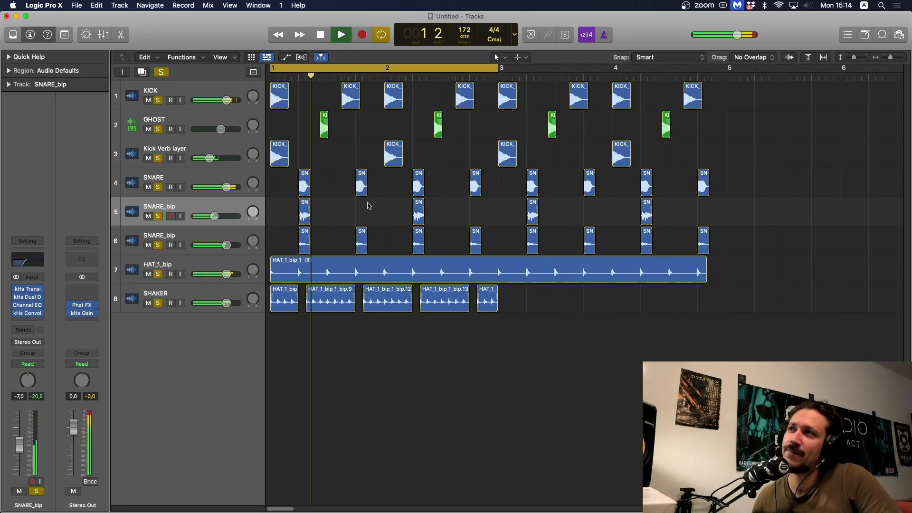
left_click(200, 294)
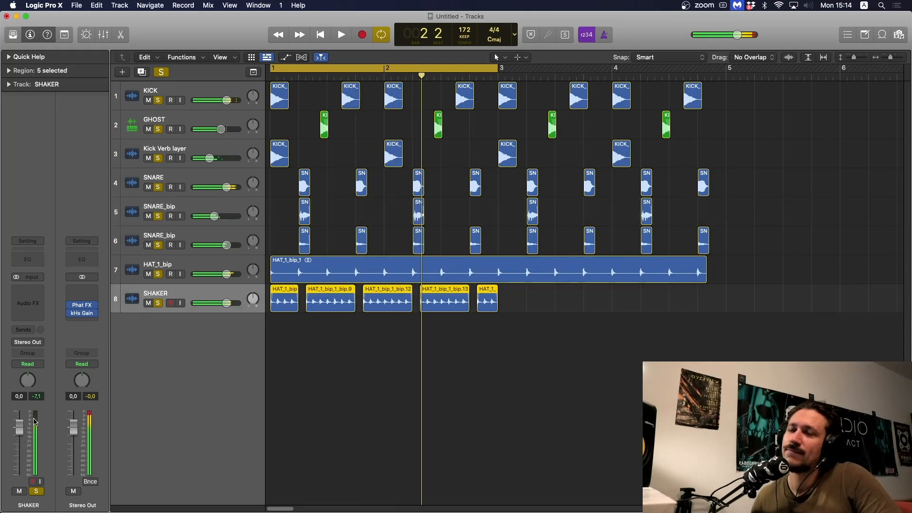
left_click(42, 259)
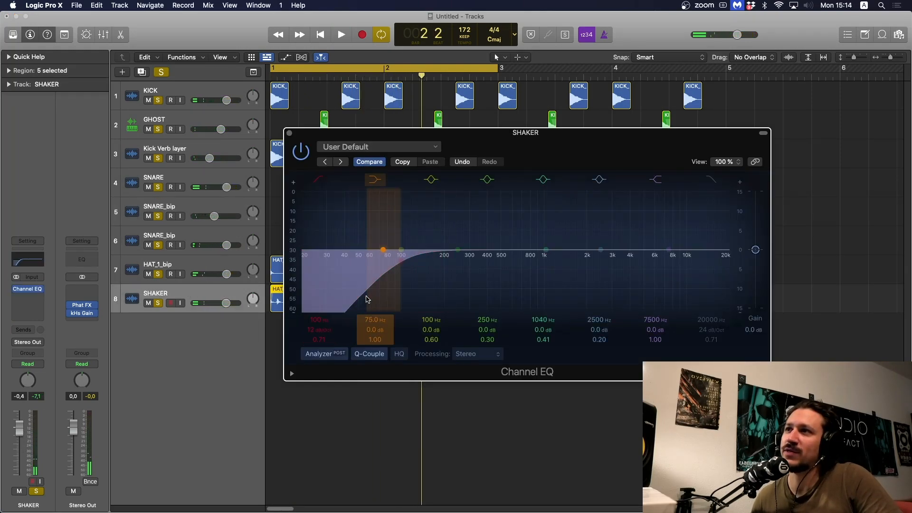
key("space")
left_click_drag(367, 299, 583, 301)
key("space")
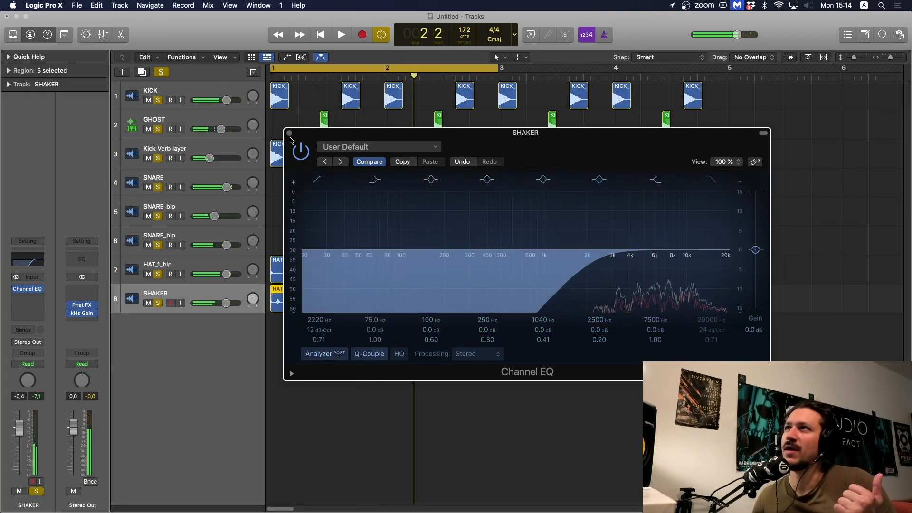
left_click(289, 134)
Add a Channel EQ to the HAT_1_bip track with an 18 dB/Oct low cut at 1020 Hz and play the beat
left_click(186, 267)
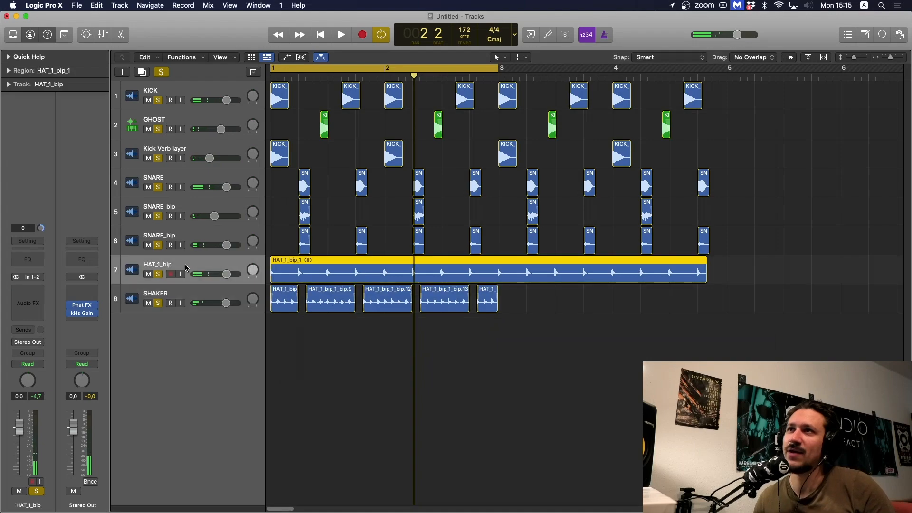
left_click(24, 263)
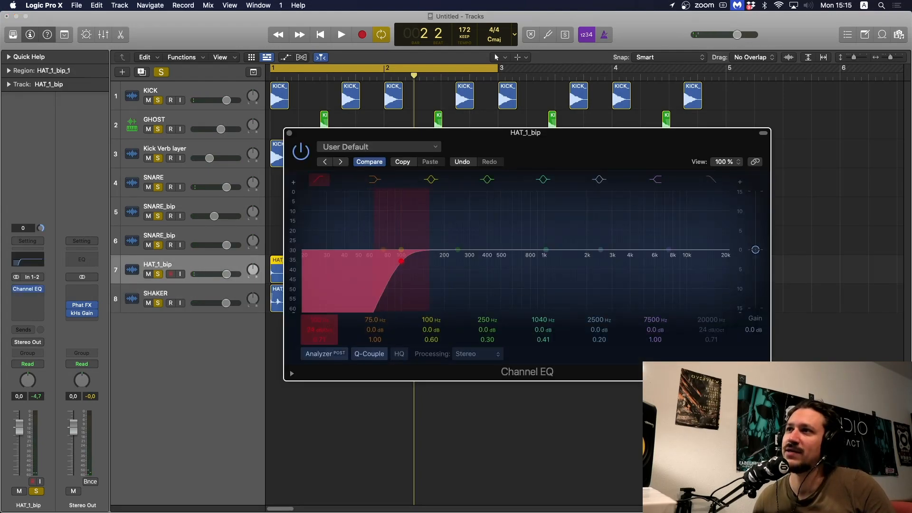
left_click_drag(319, 330, 320, 335)
left_click_drag(409, 294, 555, 284)
key("space")
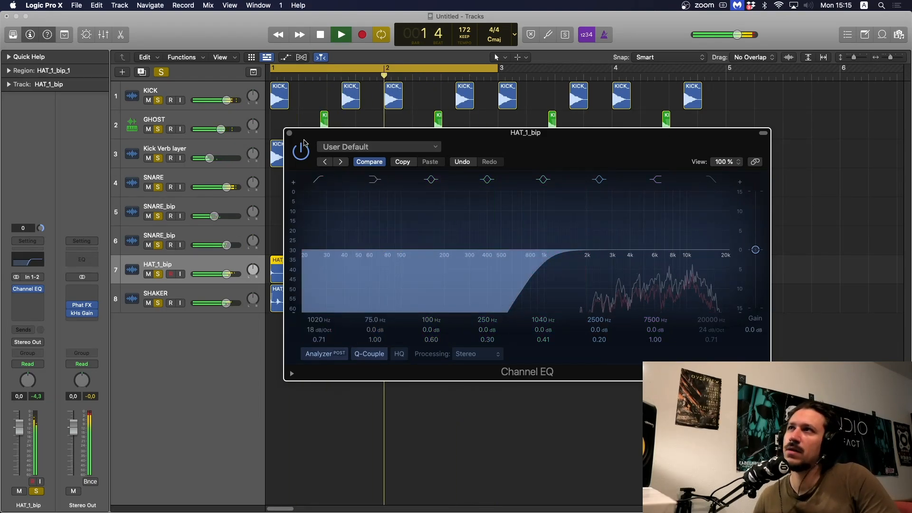
left_click(289, 133)
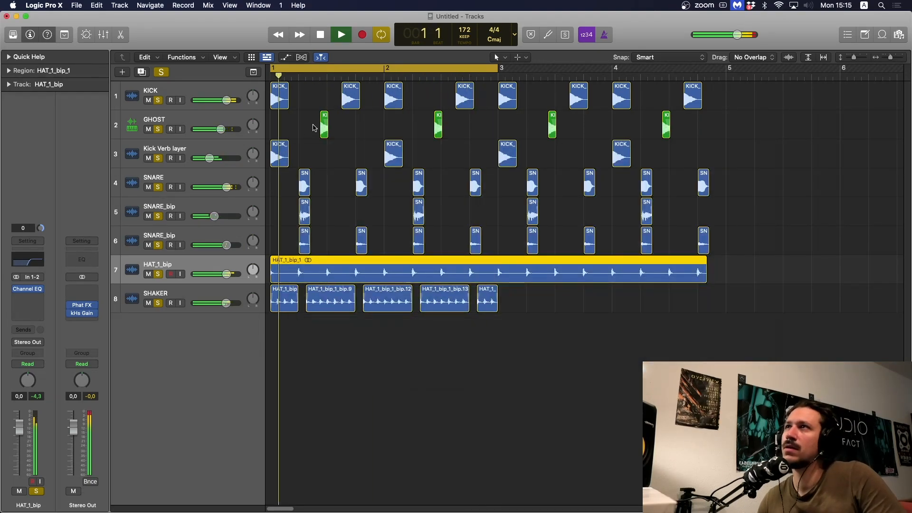
Set the GHOST track volume to -2.3 dB and copy the five SHAKER regions to the start of bar 3
left_click(235, 119)
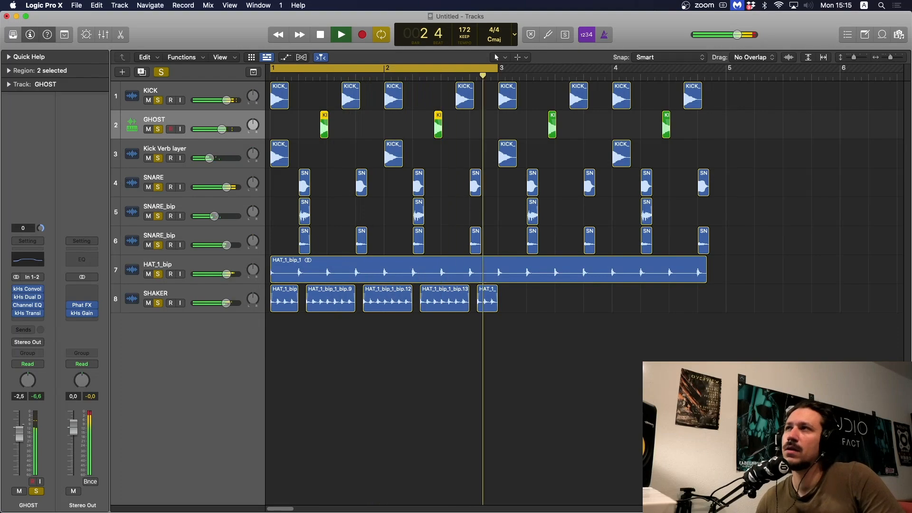
left_click_drag(526, 386, 513, 292)
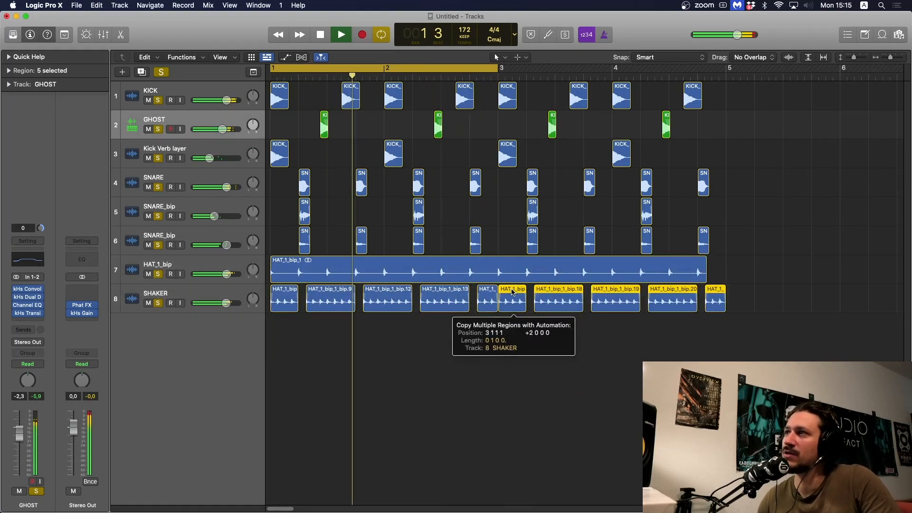
key("space")
left_click(462, 353)
Unsolo every track except HAT_1_bip and play the hat on its own
left_click(192, 261)
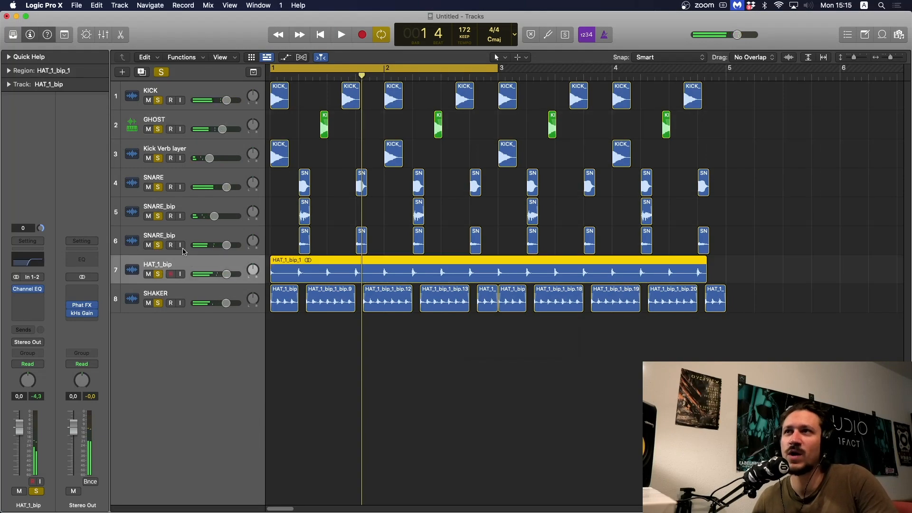
left_click_drag(158, 303, 154, 109)
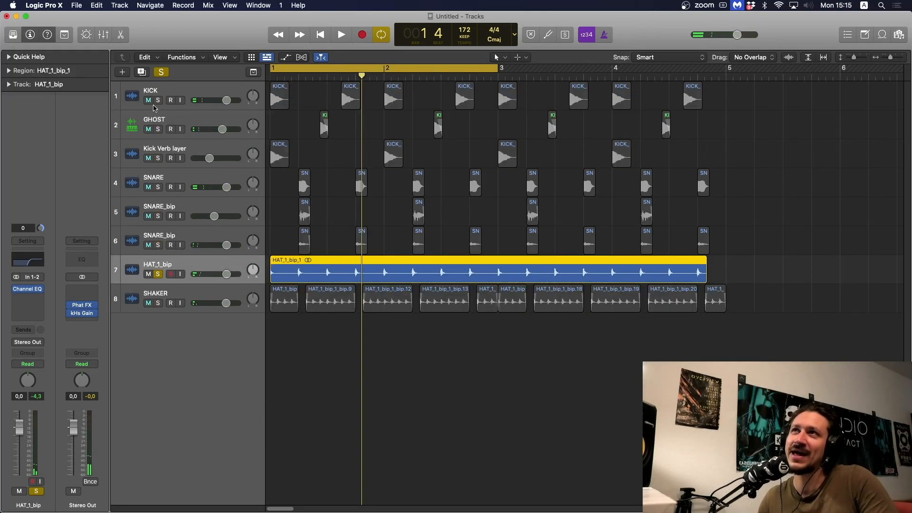
key("space")
key("space")
Split off the first hit of the HAT_1_bip region, bounce it in place to a new track and move that track below SHAKER
left_click_drag(291, 272, 270, 273)
left_click(273, 273)
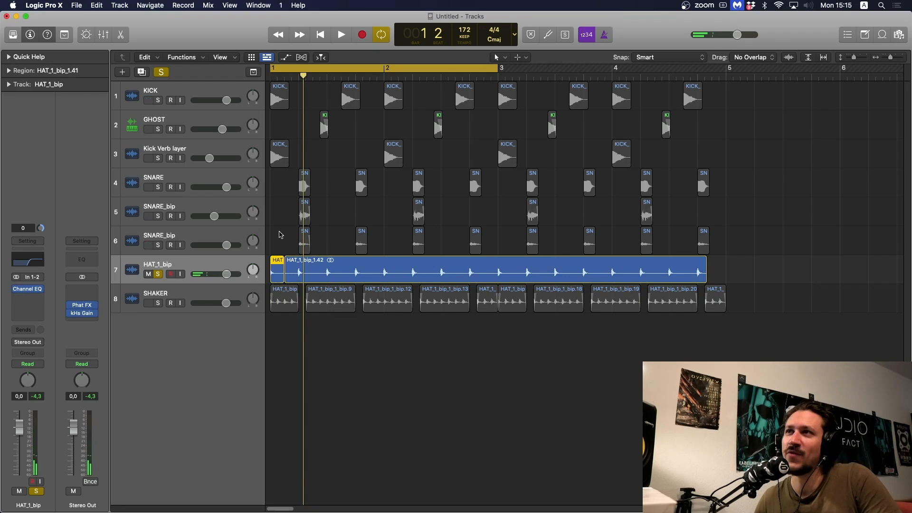
key("ctrl+b")
key("Return")
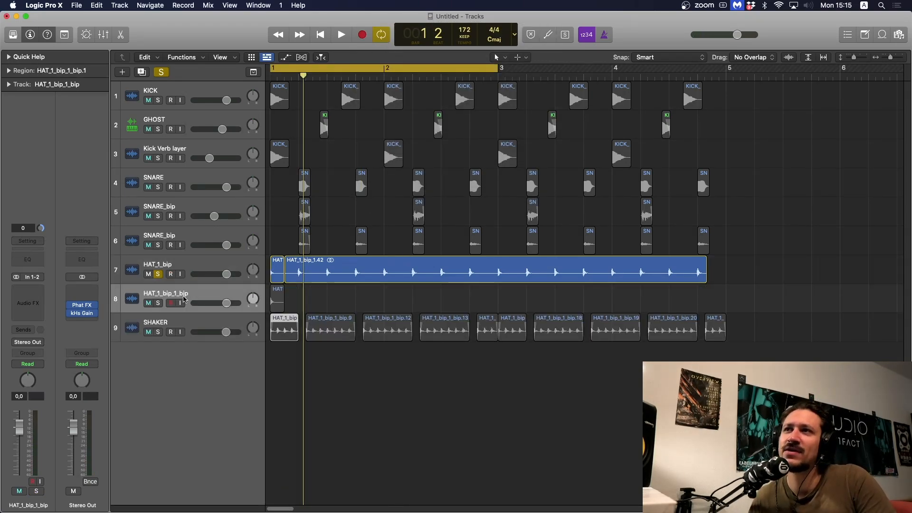
left_click_drag(184, 299, 160, 336)
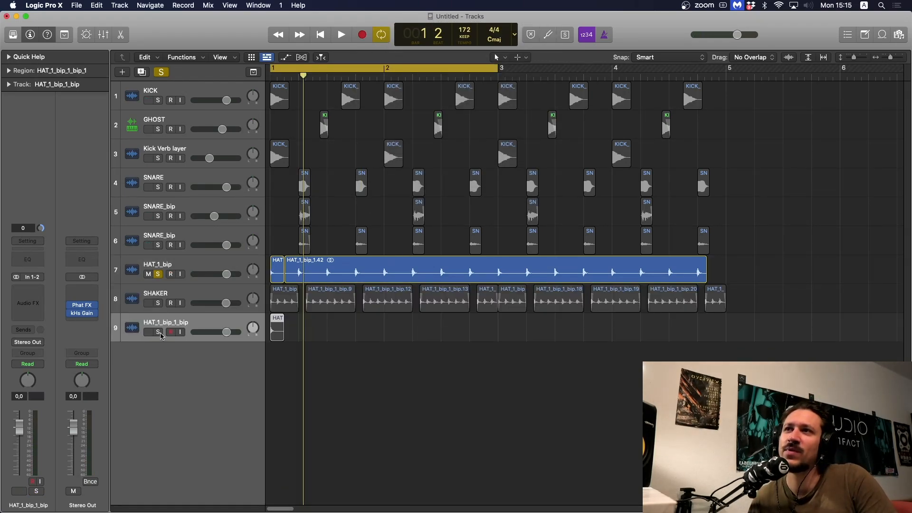
Unsolo HAT_1_bip, solo the bounced hat track 9 and play back its single hit
left_click(158, 274)
key("space")
key("space")
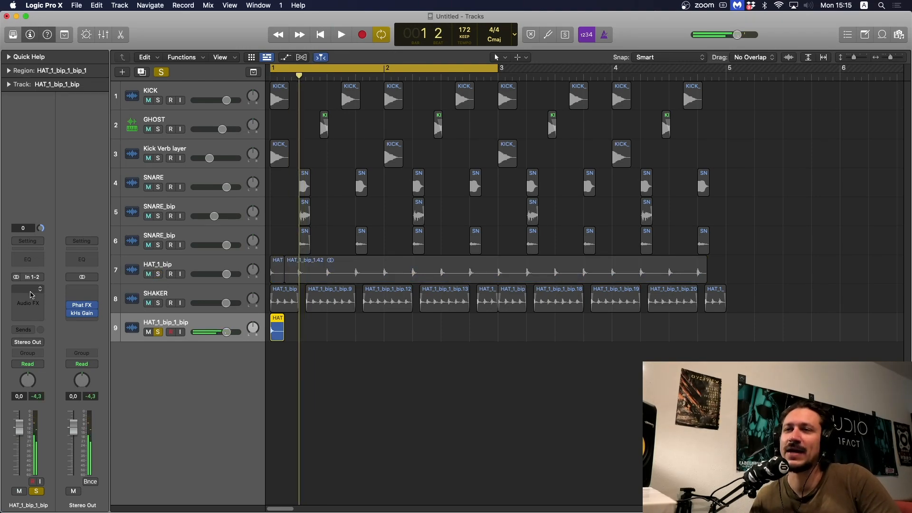
Insert the stereo ValhallaSupermassive reverb on the bounced hat track 9 and play it
left_click(32, 295)
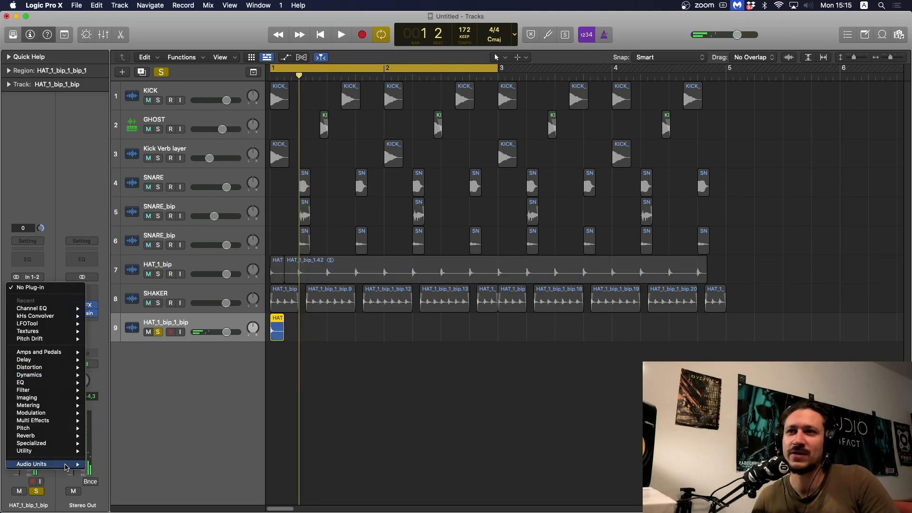
mouse_move(72, 465)
mouse_move(123, 460)
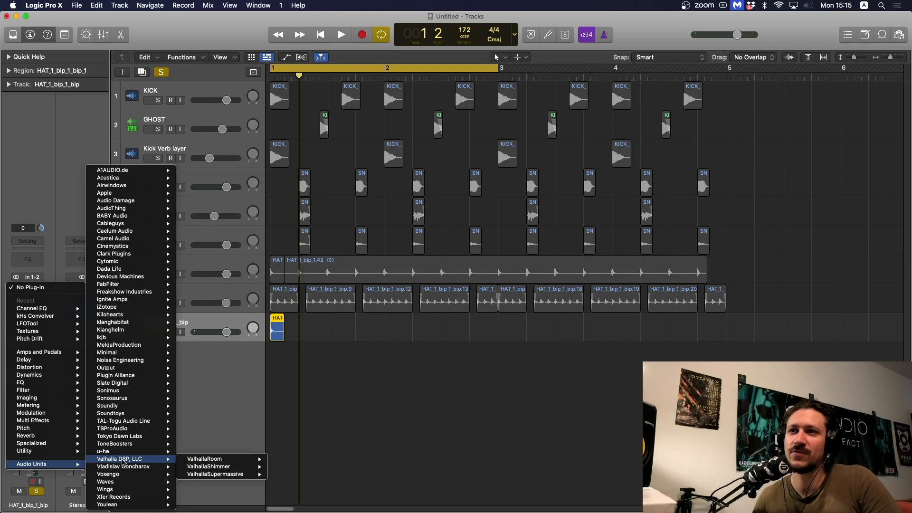
mouse_move(248, 477)
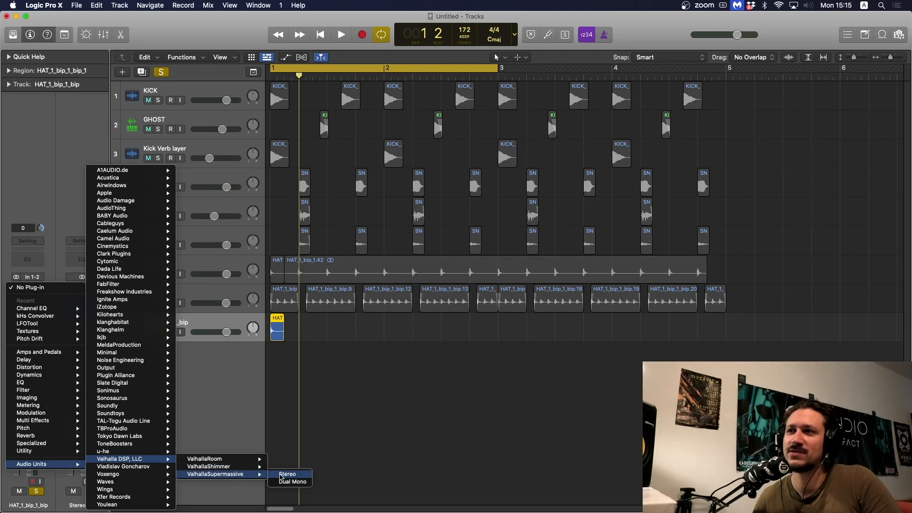
left_click(285, 474)
key("space")
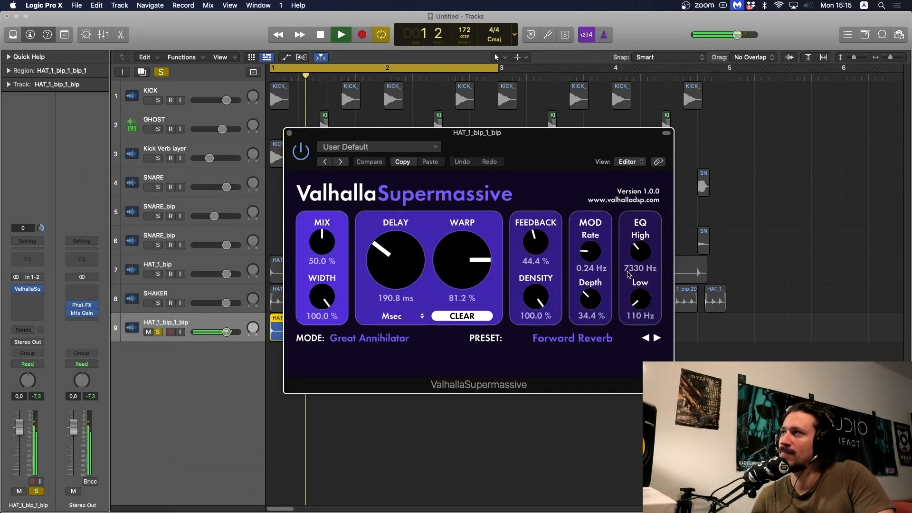
Set the ValhallaSupermassive EQ to High 20000 Hz and Low 1010 Hz while auditioning the hat
left_click_drag(640, 302, 640, 288)
key("space")
key("space")
key("space")
left_click_drag(641, 251, 645, 178)
key("space")
key("space")
left_click_drag(644, 302, 647, 281)
key("space")
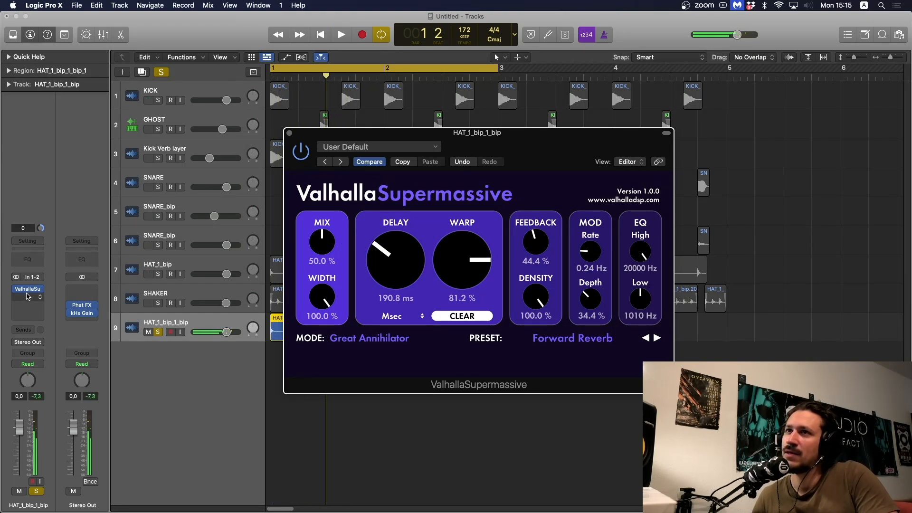
Insert the Noise Engineering Ruina distortion ahead of ValhallaSupermassive on the bounced hat track and play it
left_click(28, 293)
left_click(28, 293)
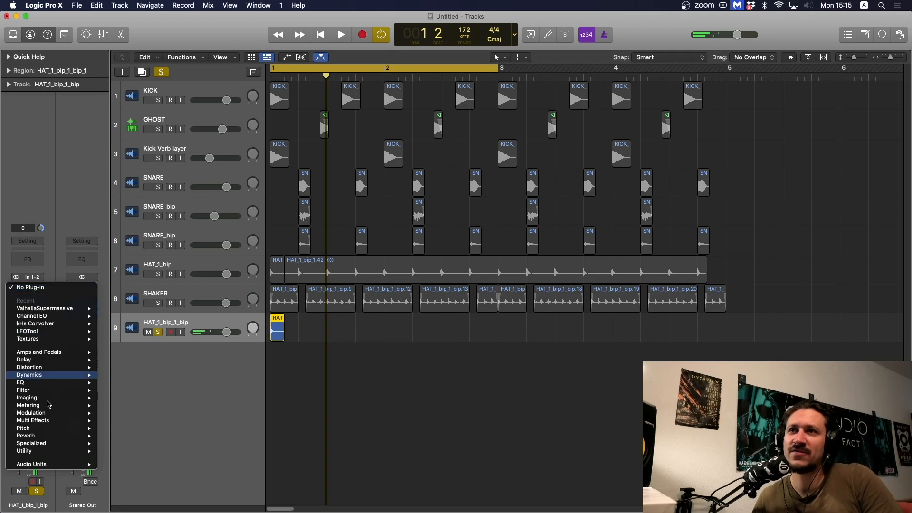
mouse_move(52, 464)
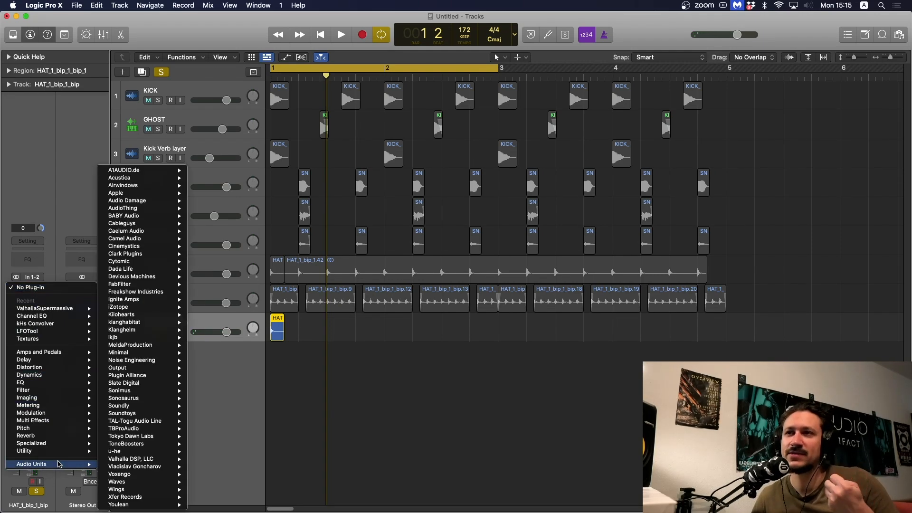
mouse_move(137, 360)
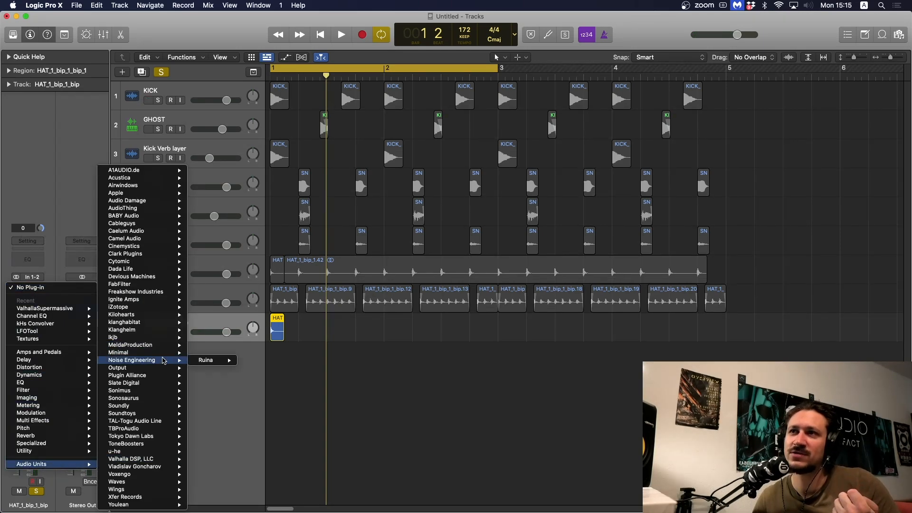
left_click(210, 364)
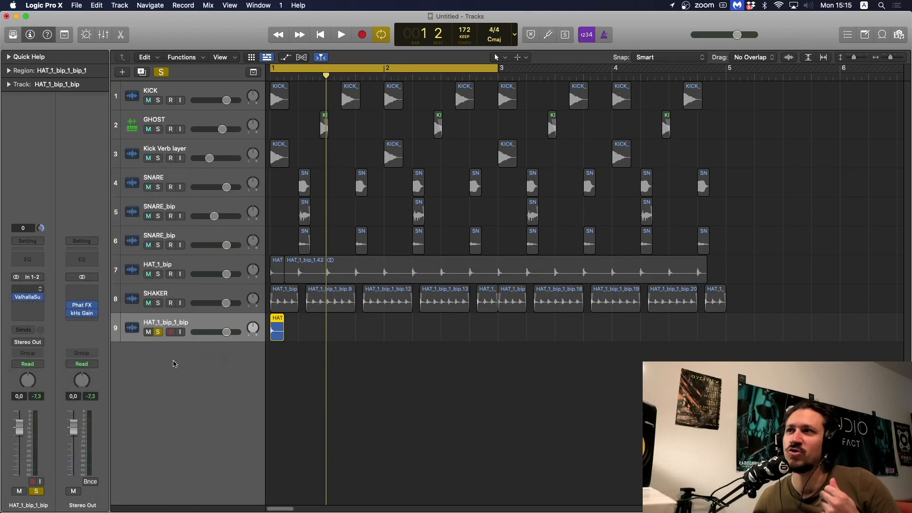
key("space")
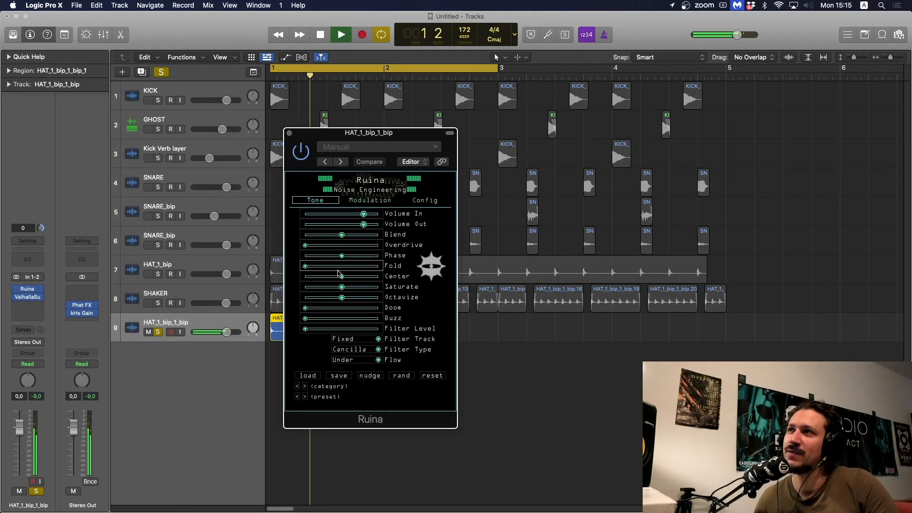
Raise Ruina's Doom to maximum and Overdrive to about 30%, try some Fold, and keep Fold at minimum
key("space")
key("space")
key("space")
left_click(344, 308)
key("space")
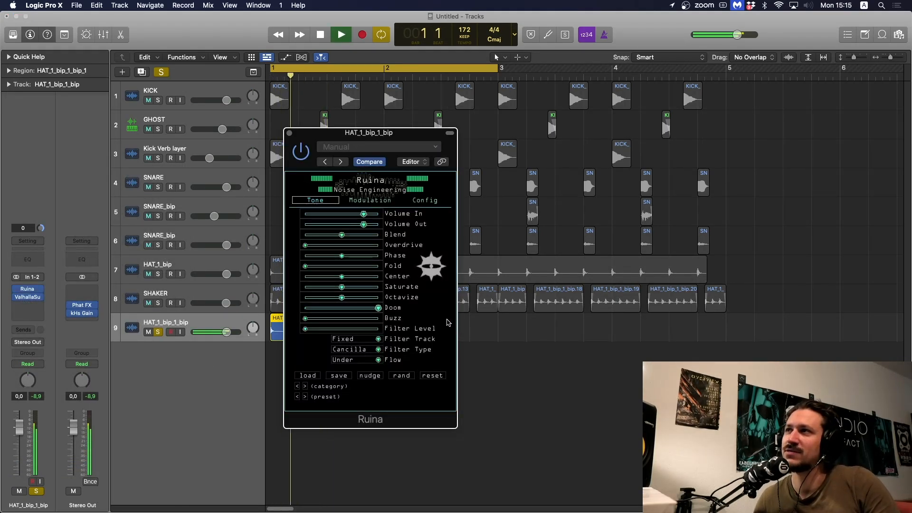
left_click(328, 247)
key("space")
key("space")
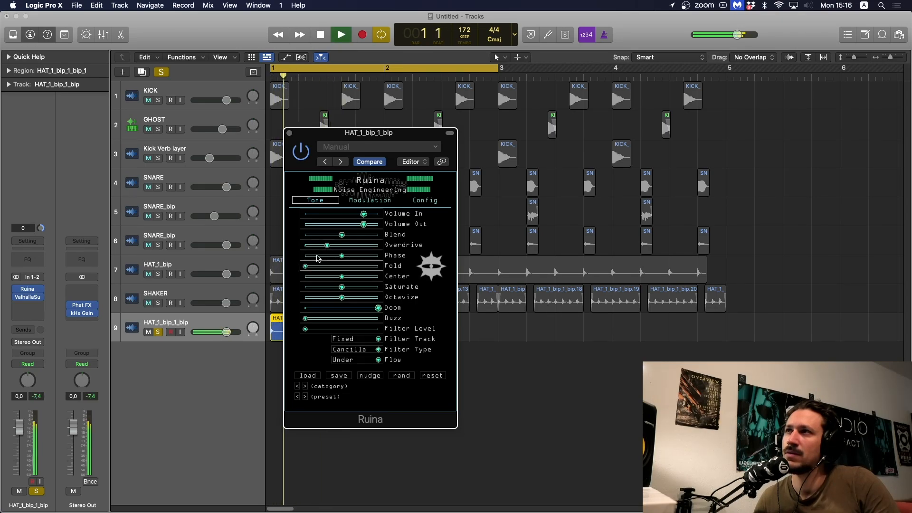
left_click_drag(323, 267, 305, 267)
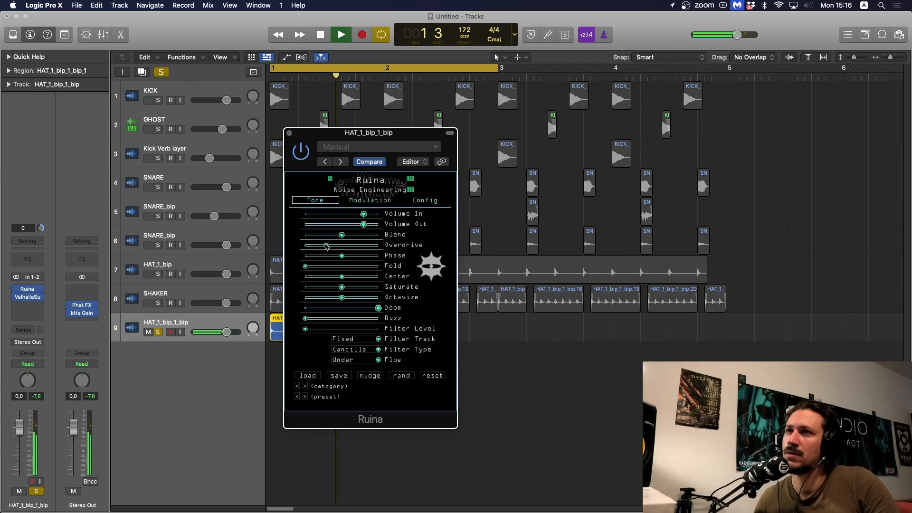
key("space")
left_click(290, 134)
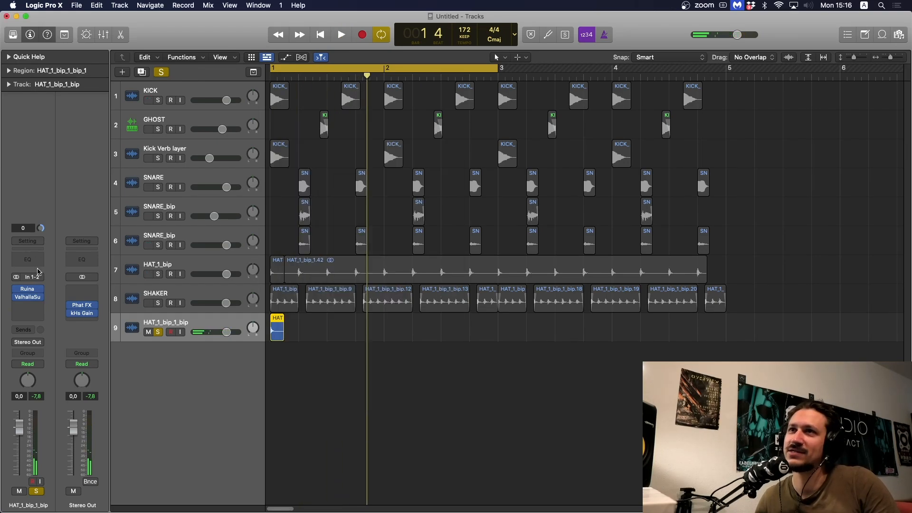
Lower the ValhallaSupermassive Mix to 36.5% on the bounced hat track and audition the result
left_click(26, 297)
key("space")
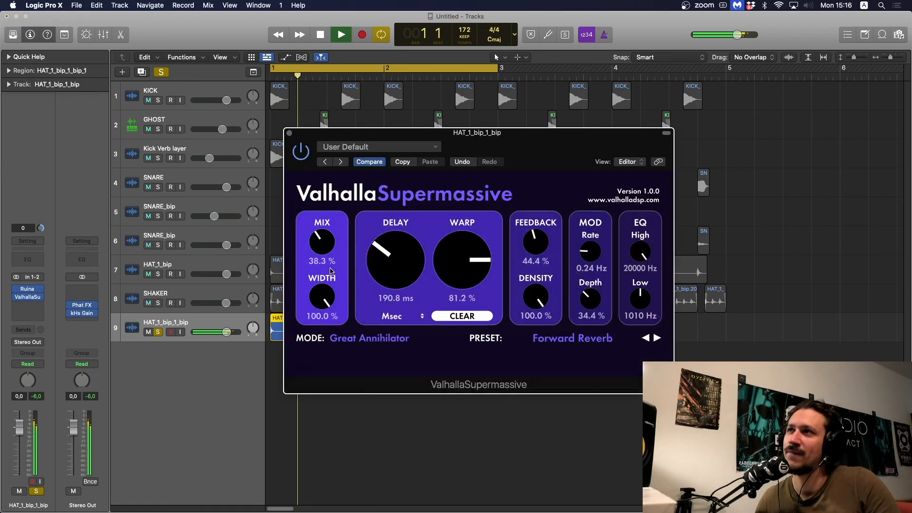
key("space")
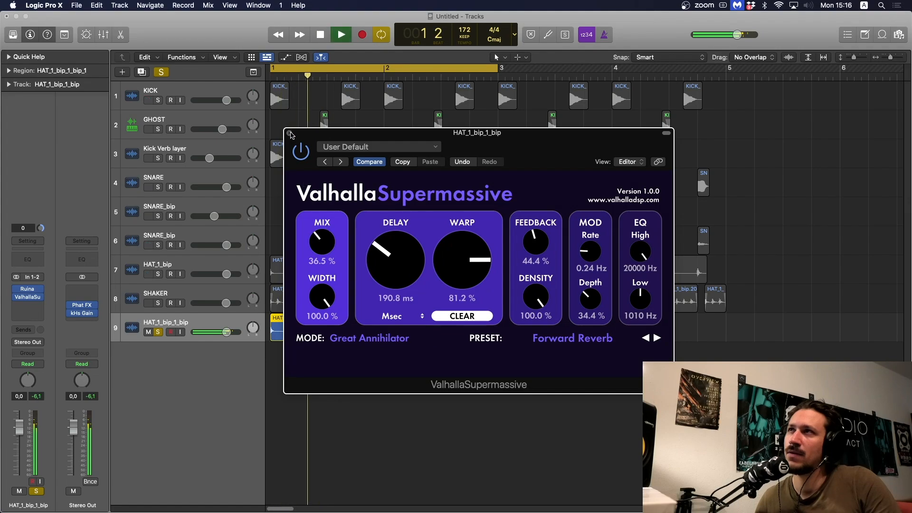
left_click(290, 133)
key("space")
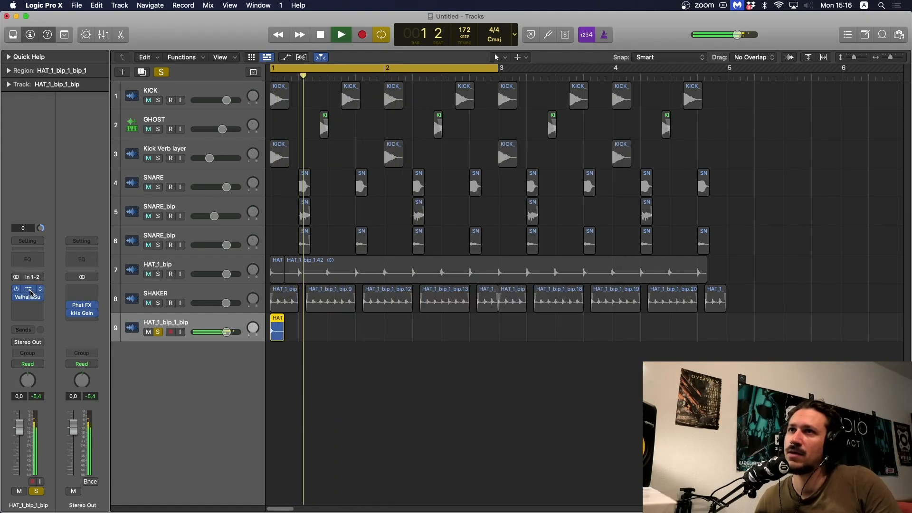
Reopen Ruina on the bounced hat track and raise Saturate to maximum during playback
key("space")
left_click(34, 289)
left_click(29, 290)
left_click(29, 289)
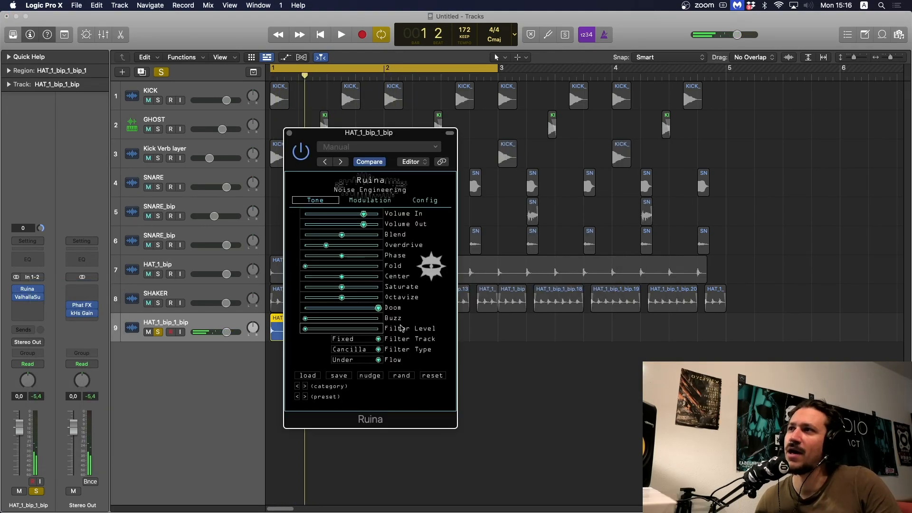
key("space")
left_click_drag(363, 311, 382, 295)
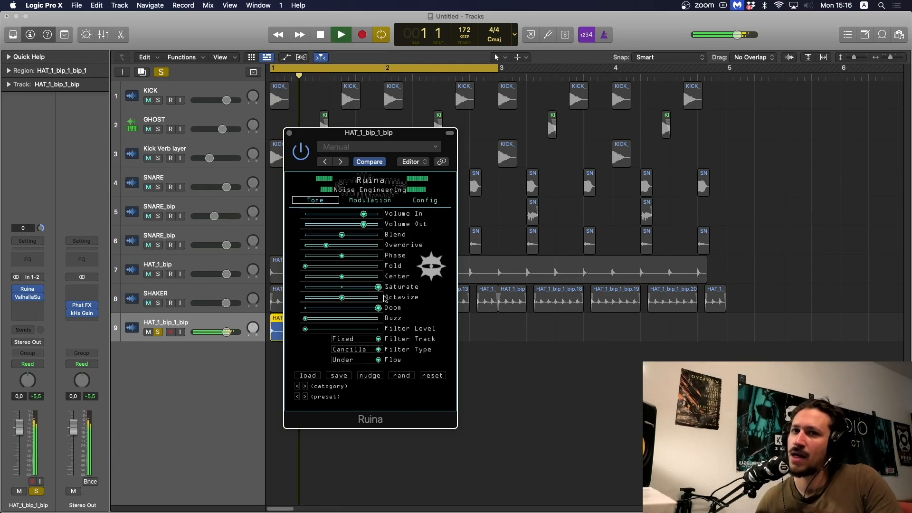
Close Ruina and bounce the distorted hat region in place to a new audio track, removing the source track
key("space")
left_click(288, 134)
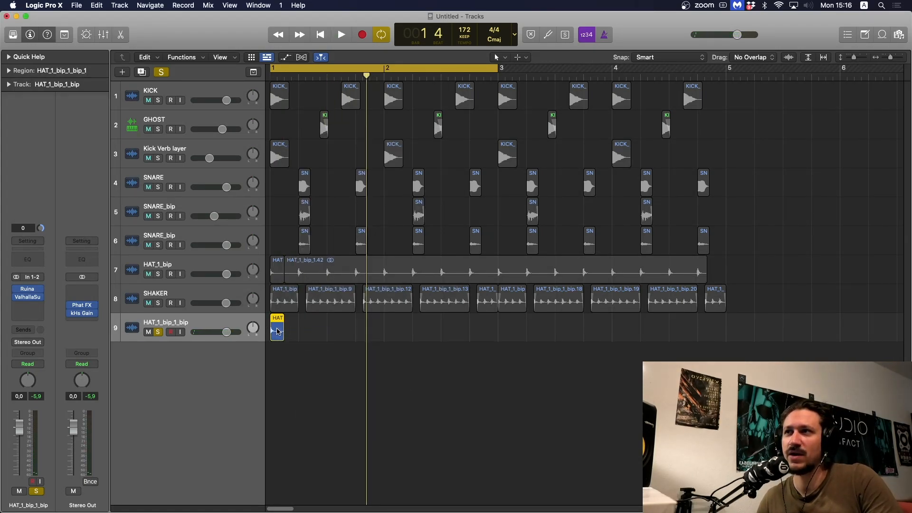
key("ctrl+b")
key("Return")
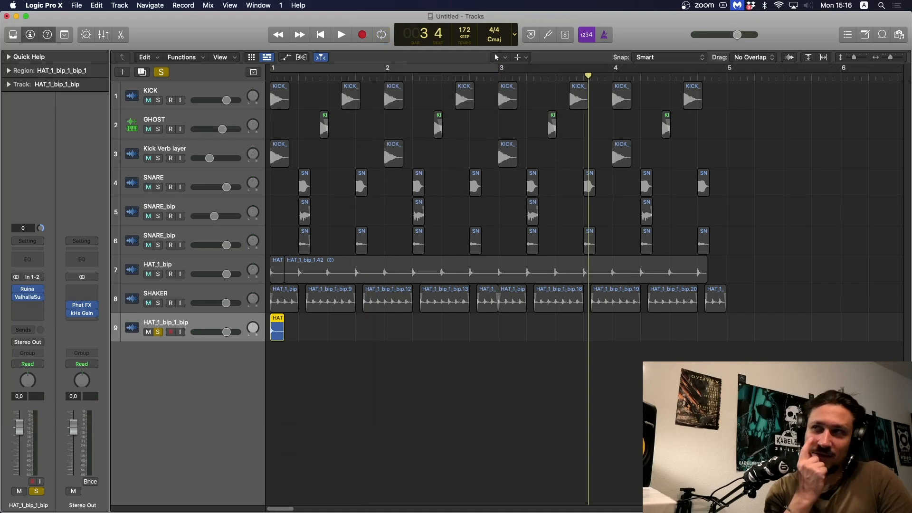
key("Up")
key("BackSpace")
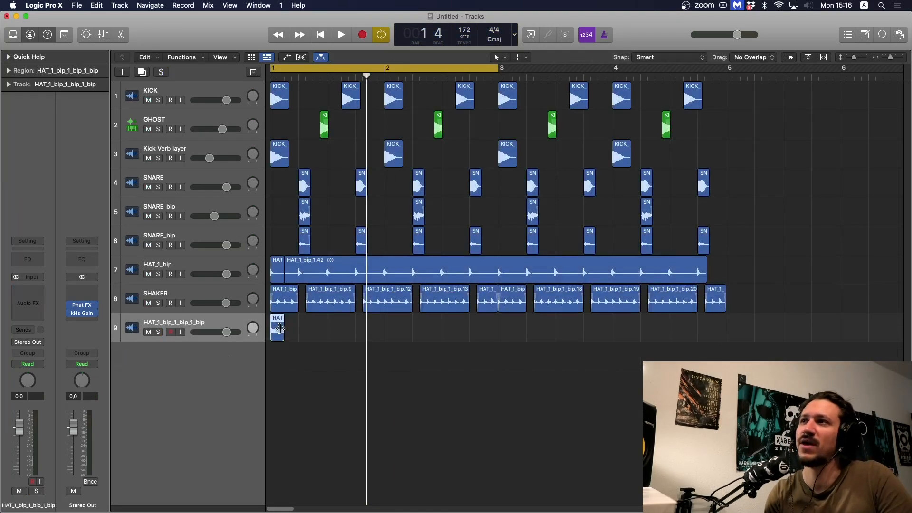
Extend the newly bounced hat region past bar 3 to reveal its tail, then solo its track and play it
left_click_drag(283, 338, 522, 338)
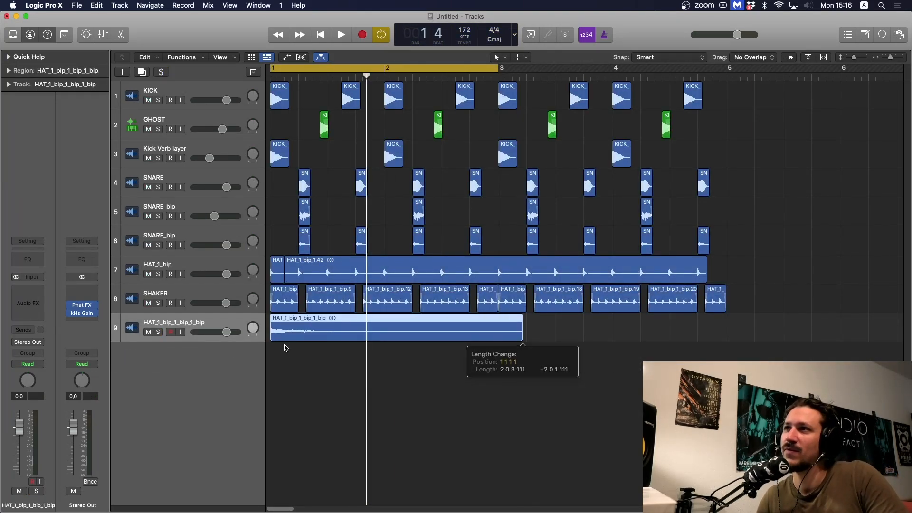
left_click(159, 332)
key("space")
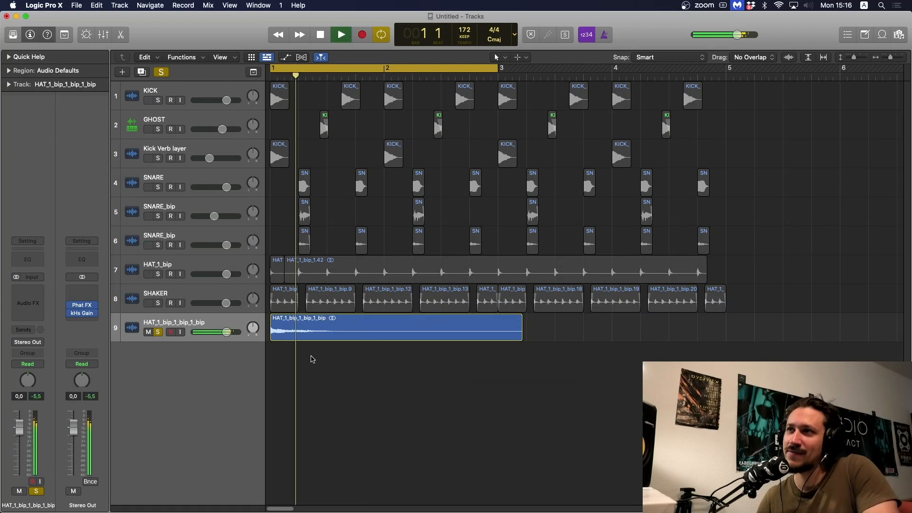
Trim the start of the bounced hat region, move it back to position 1 1 1 1, and audition it
left_click_drag(275, 336, 282, 333)
key("space")
key("space")
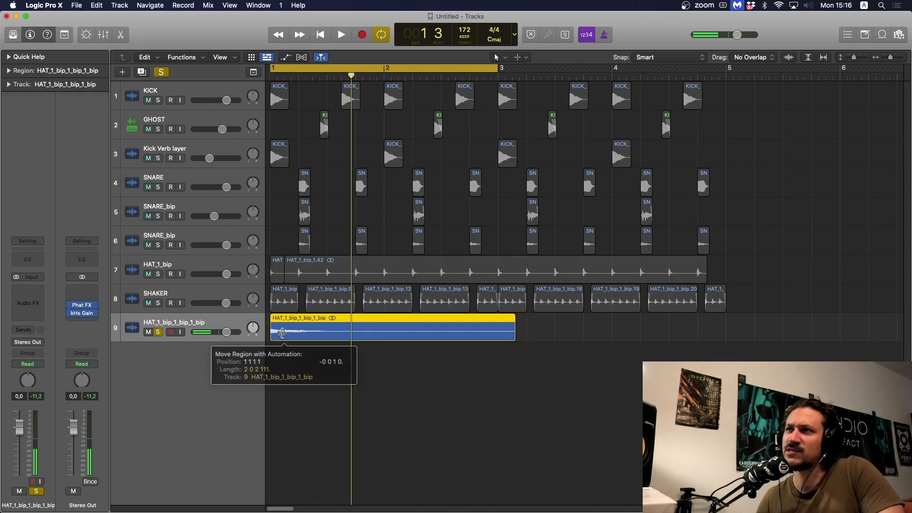
key("super+Down")
key("super+Down")
key("super+Down")
key("super+Right")
key("super+Right")
key("super+Right")
key("space")
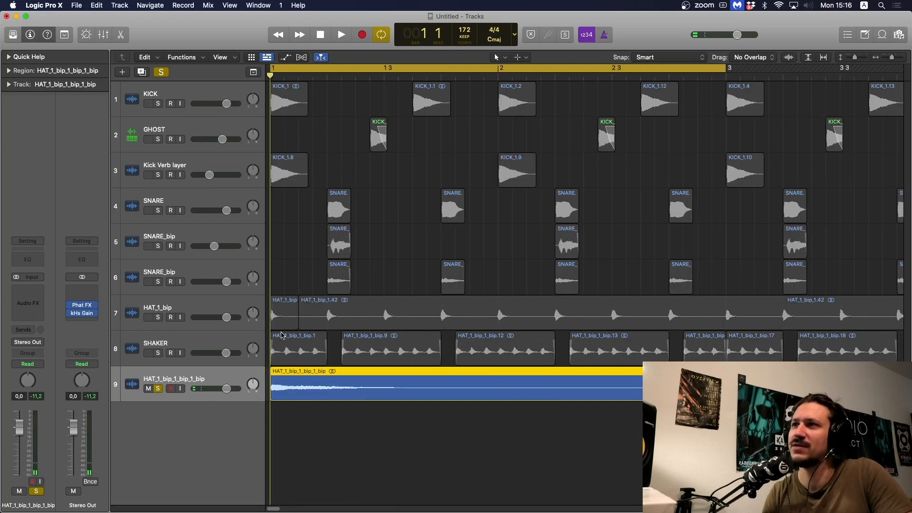
left_click(339, 459)
left_click(316, 395)
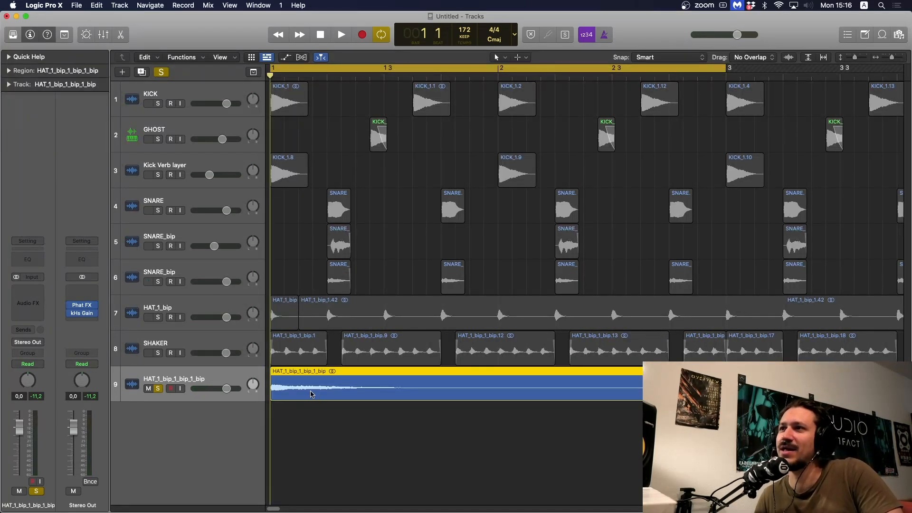
key("space")
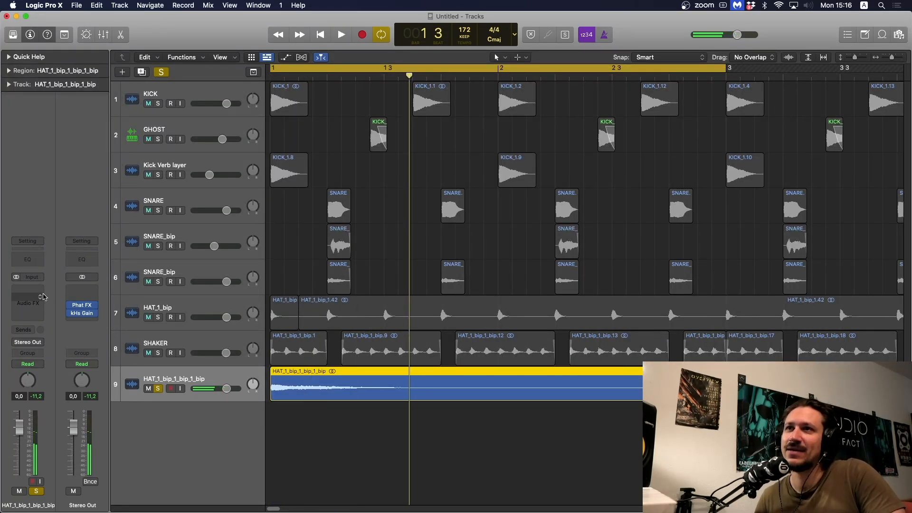
Insert the stereo Kilohearts kHs Transient Shaper on the soloed bounced hat track
left_click(39, 293)
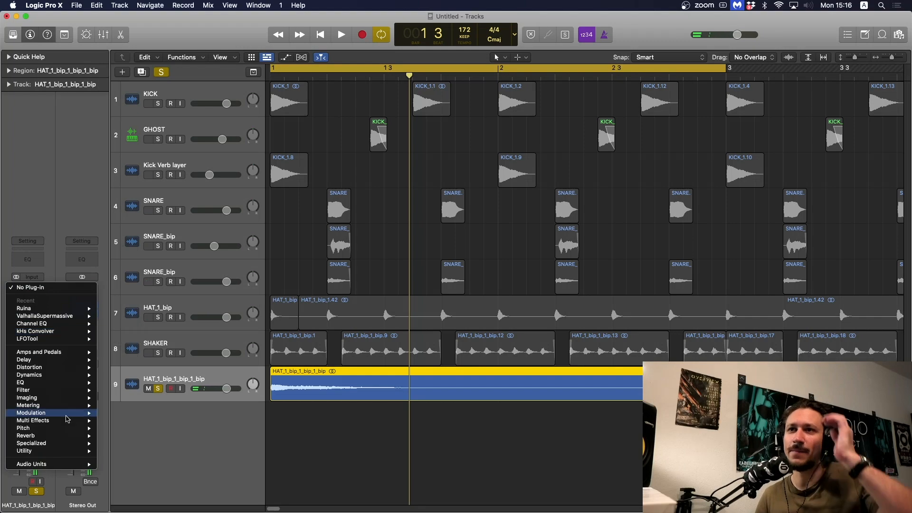
mouse_move(71, 465)
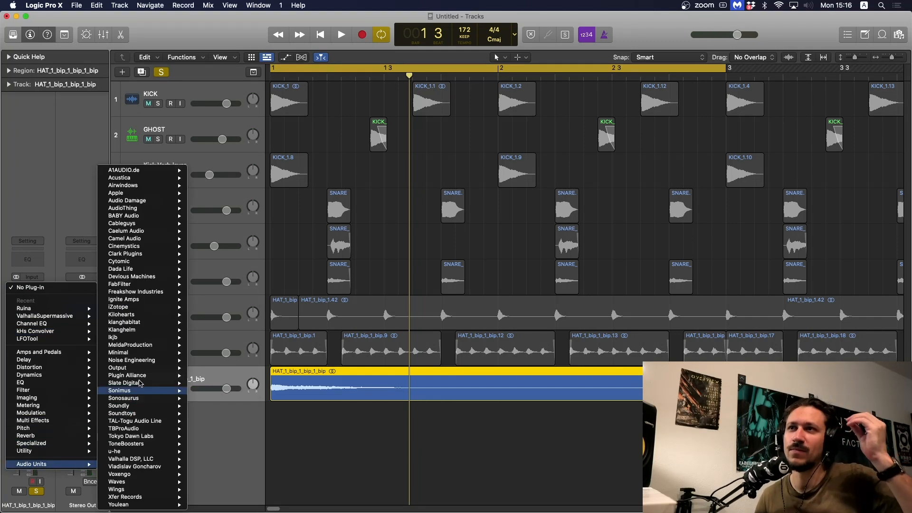
mouse_move(145, 362)
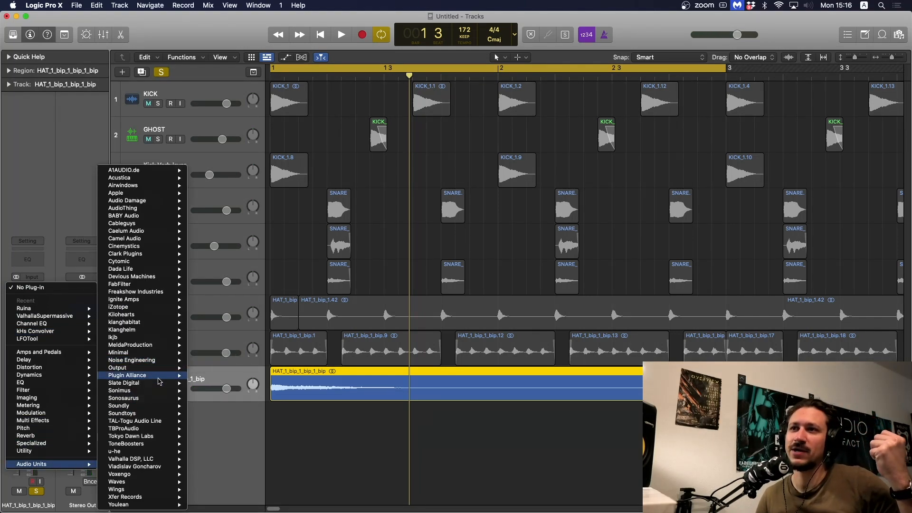
mouse_move(158, 378)
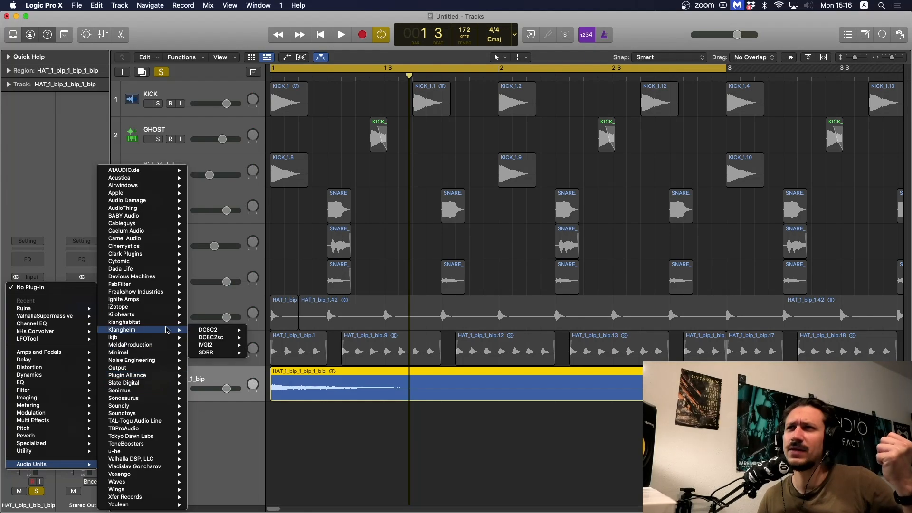
mouse_move(168, 319)
mouse_move(257, 484)
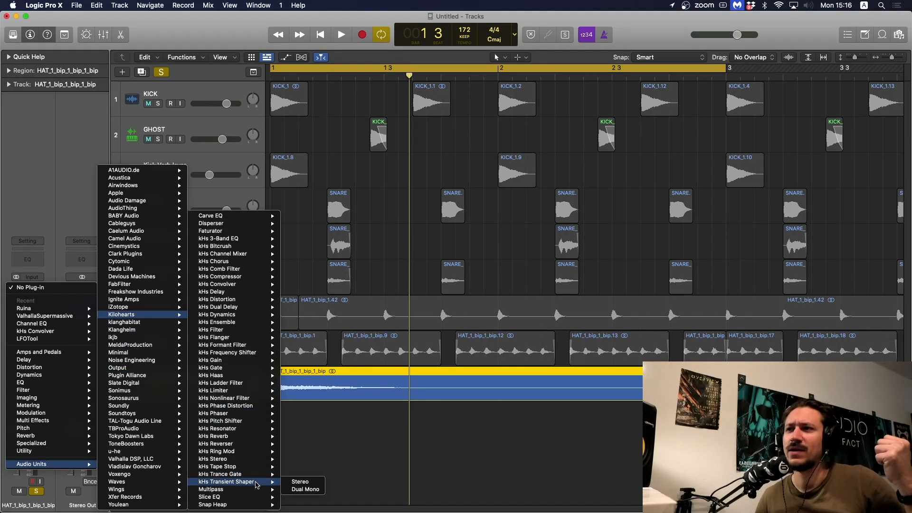
left_click(297, 483)
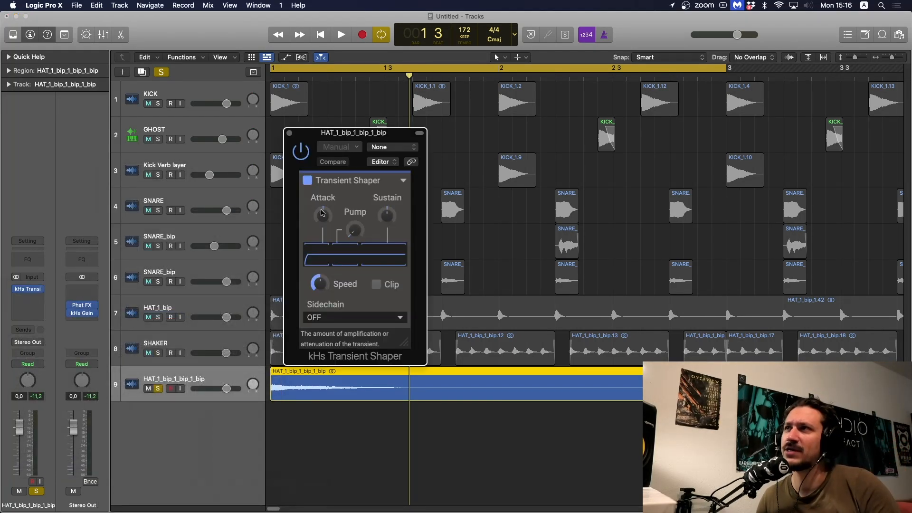
Raise the Transient Shaper's Attack to about 31% during playback
key("space")
left_click_drag(322, 212, 322, 200)
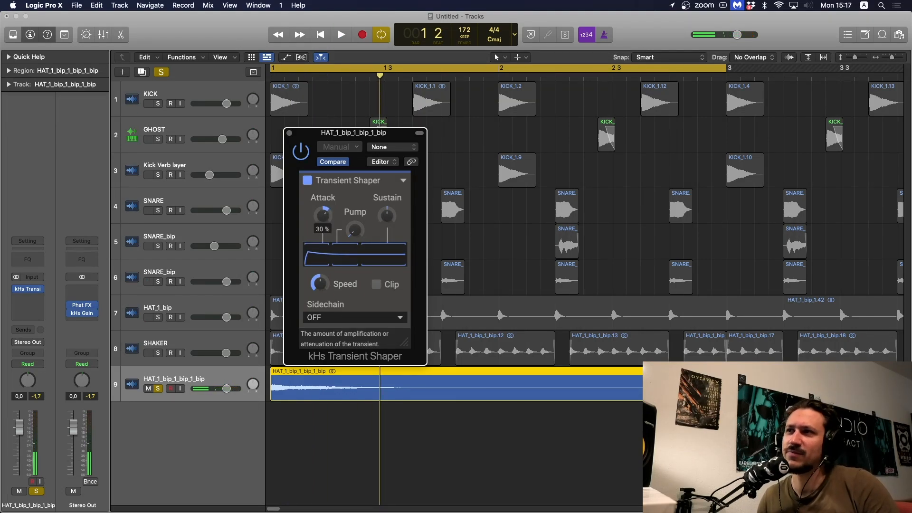
left_click_drag(323, 214, 322, 217)
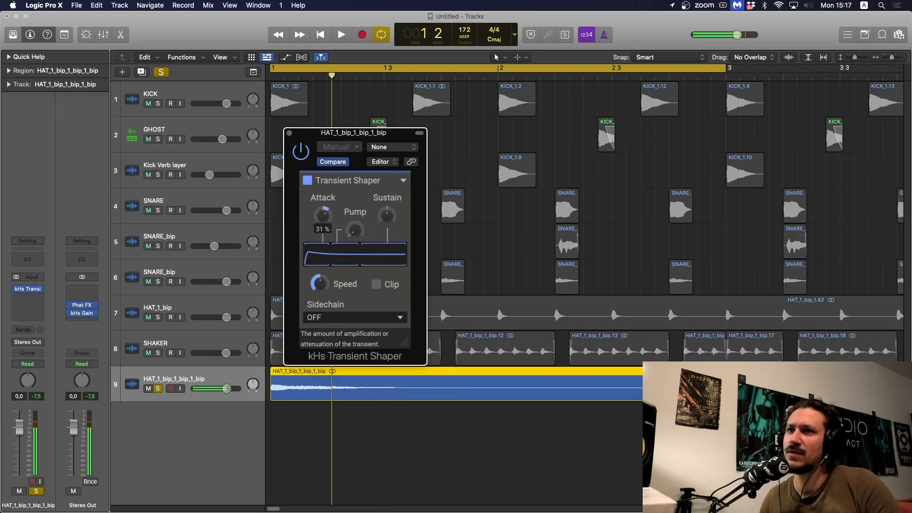
Lower the Transient Shaper's Sustain slightly, reduce Attack to about 24%, and close the plug-in after repeated auditions
left_click_drag(387, 215, 387, 218)
key("space")
key("space")
key("space")
key("space")
key("space")
left_click_drag(327, 211, 327, 213)
key("space")
key("space")
key("space")
left_click_drag(386, 214, 386, 215)
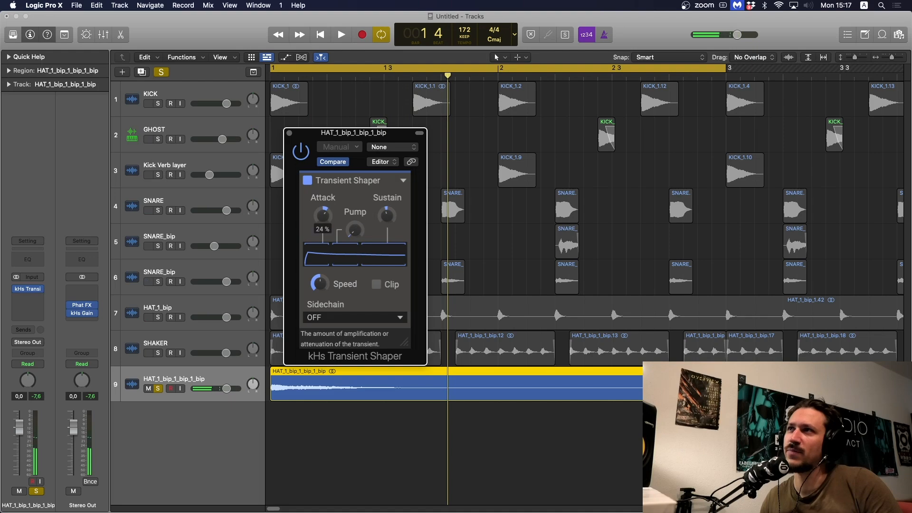
left_click_drag(327, 213, 327, 214)
key("space")
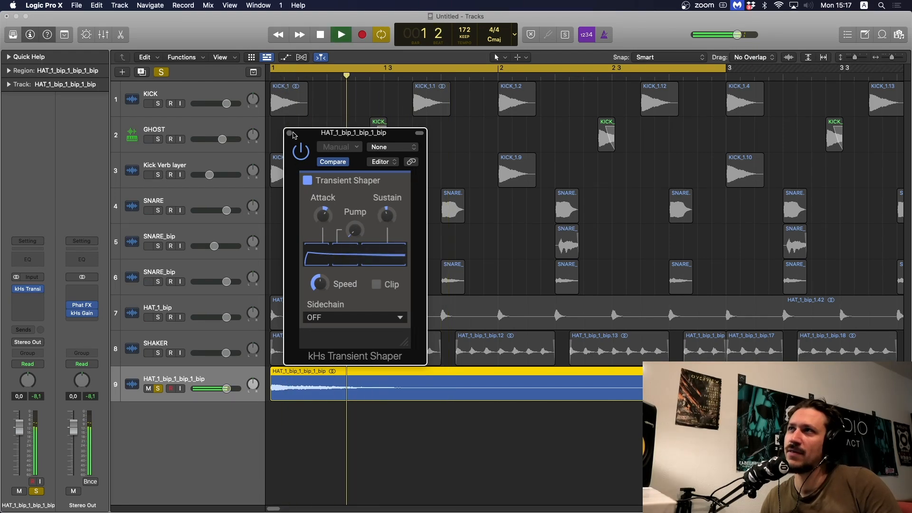
left_click(289, 133)
key("space")
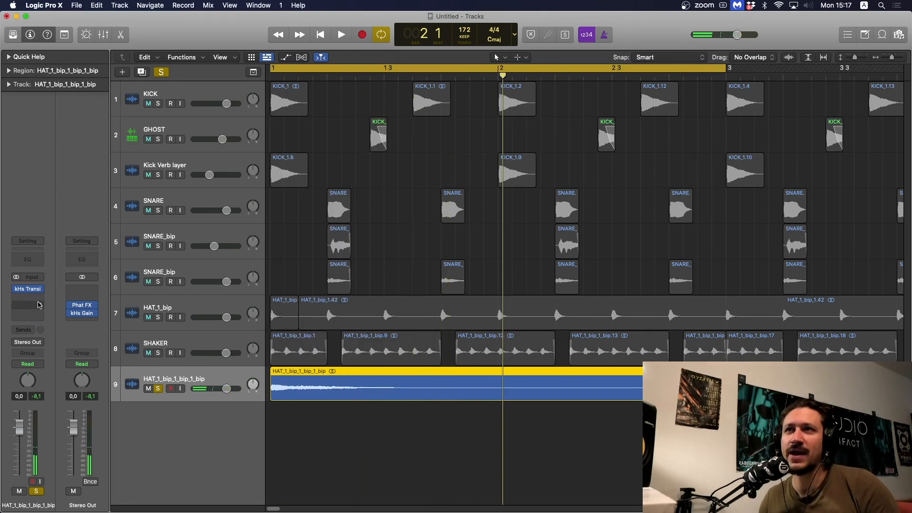
Insert the Kilohearts kHs Dual Delay after the Transient Shaper and play the track
left_click(39, 299)
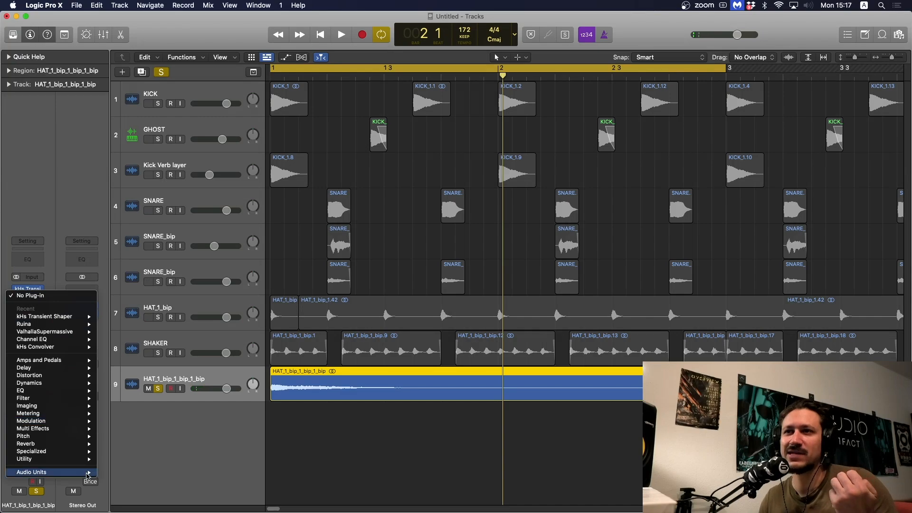
mouse_move(133, 329)
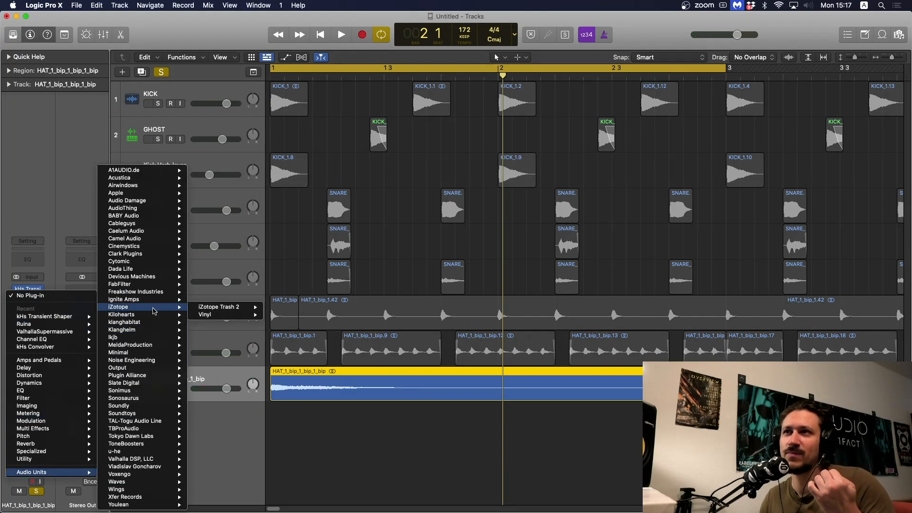
mouse_move(155, 317)
left_click(300, 307)
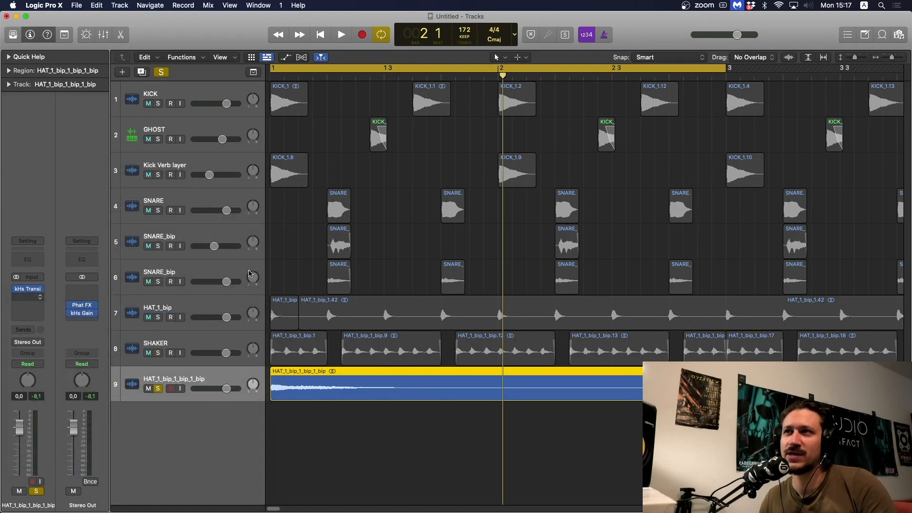
key("space")
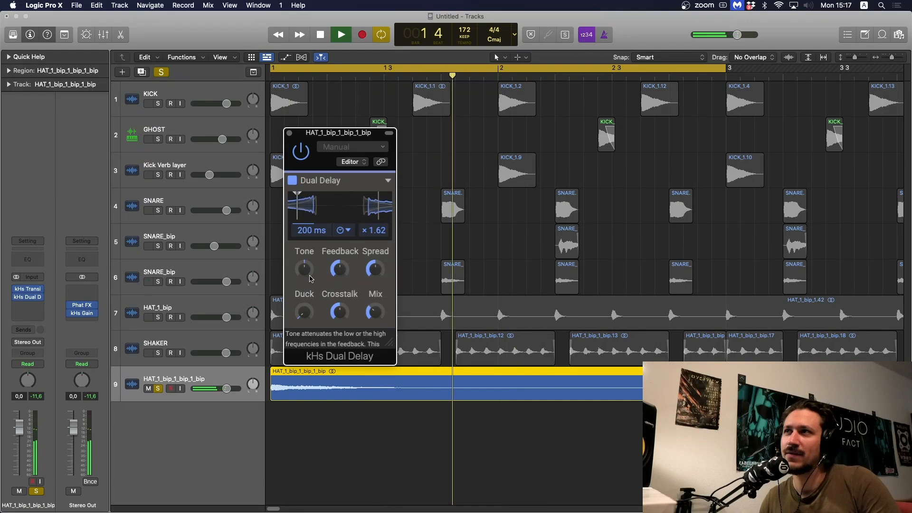
Set the Dual Delay time to 238 ms, reduce its Feedback slightly, raise its Tone, and audition repeatedly
left_click_drag(312, 230, 312, 223)
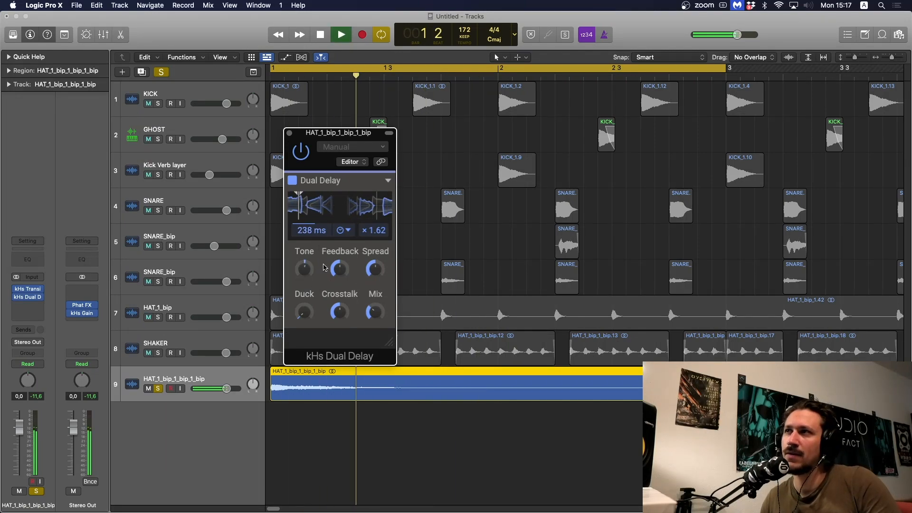
left_click_drag(340, 269, 305, 248)
key("space")
key("space")
key("space")
key("space")
key("space")
key("space")
key("space")
key("space")
key("space")
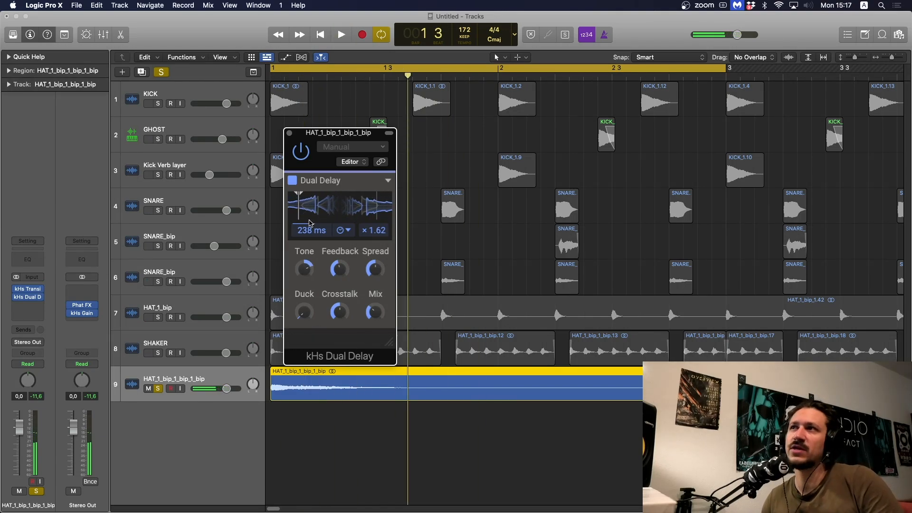
Set the Dual Delay time to 245 ms and its Mix to 13% while auditioning, and close the plug-in
mouse_move(375, 312)
key("space")
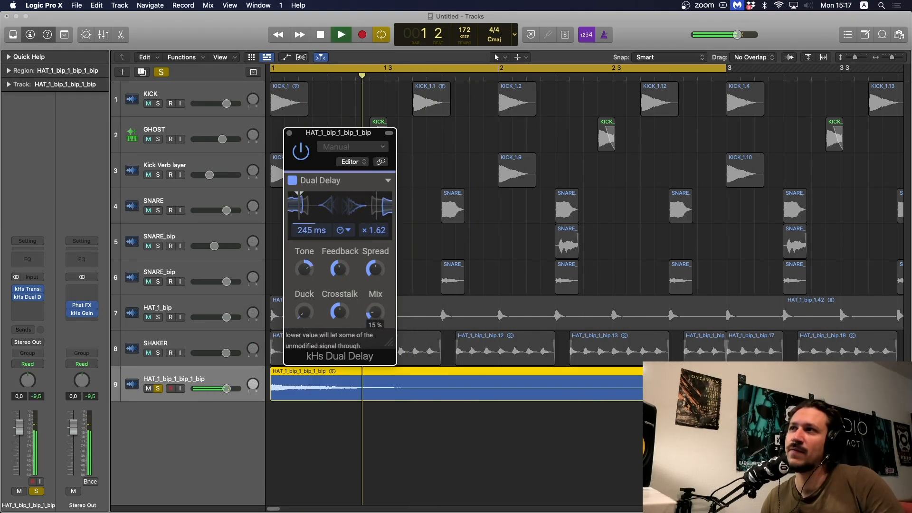
key("space")
key("space")
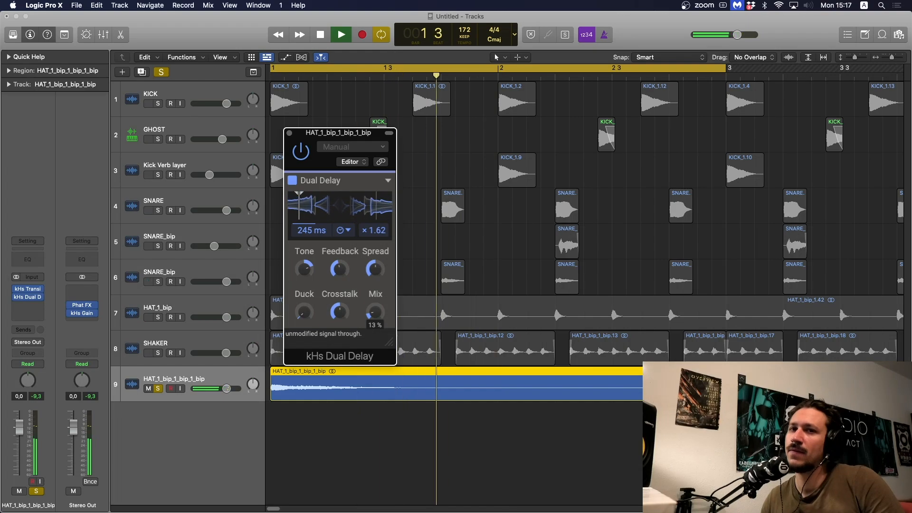
key("space")
left_click(289, 134)
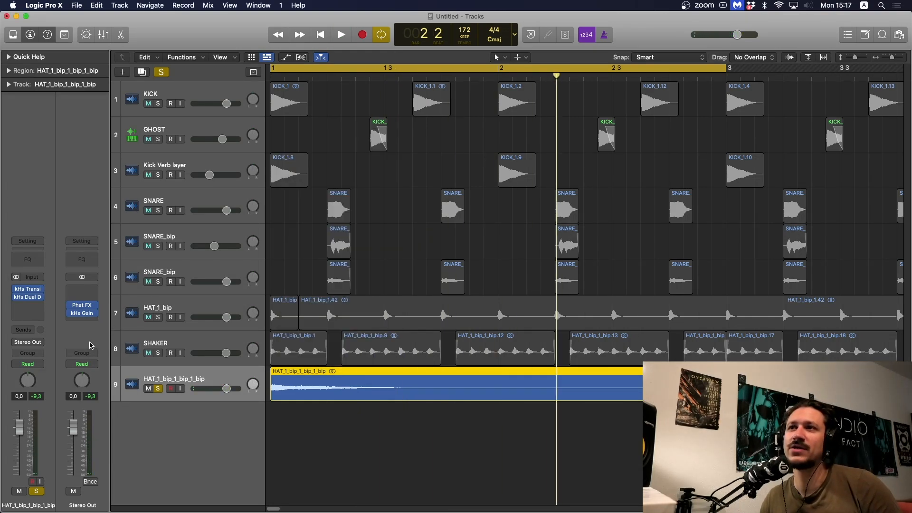
Insert the Xfer Records LFOTool after the Dual Delay on the bounced hat track
left_click(33, 310)
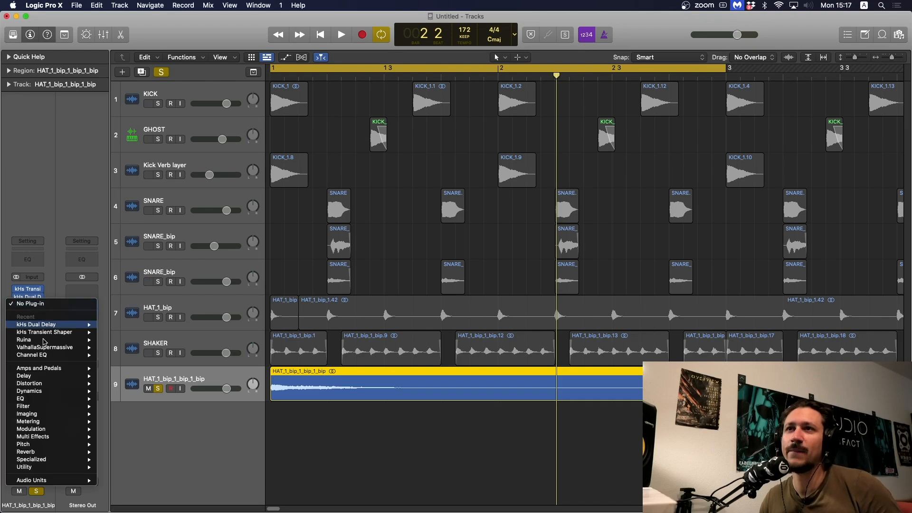
mouse_move(58, 482)
mouse_move(159, 498)
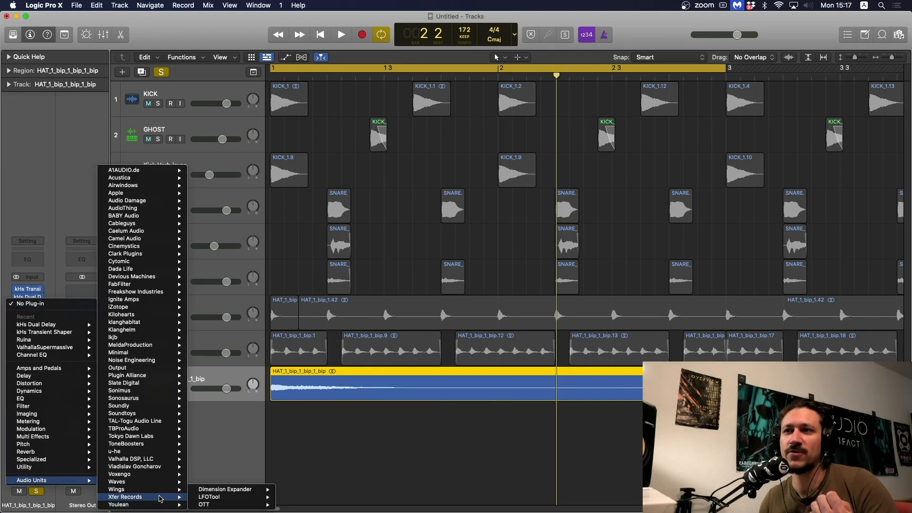
left_click(295, 497)
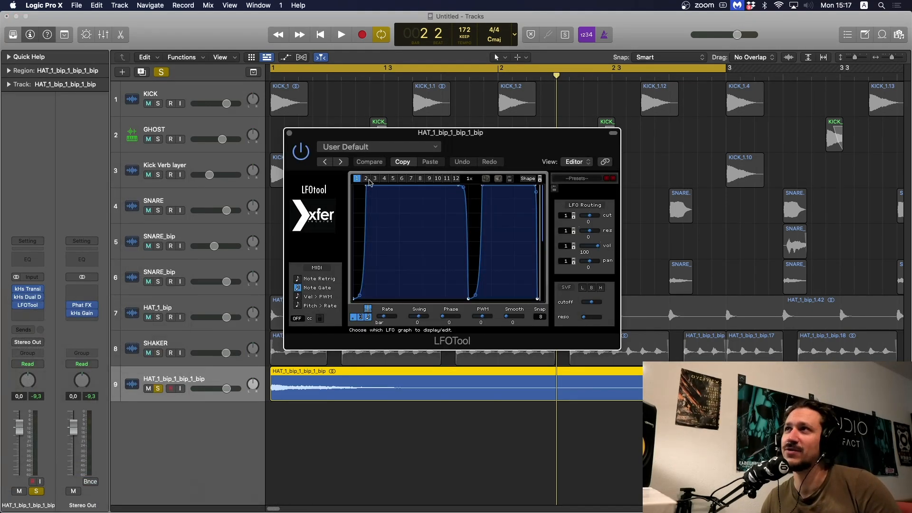
Lengthen the rising ramps of LFOTool's LFO 1 curve and reduce its volume modulation amount during playback
left_click_drag(366, 185, 372, 184)
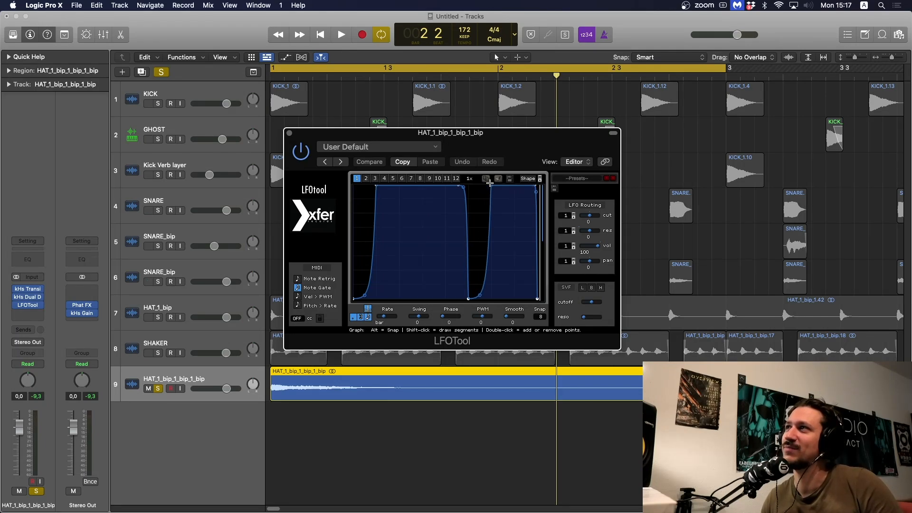
key("space")
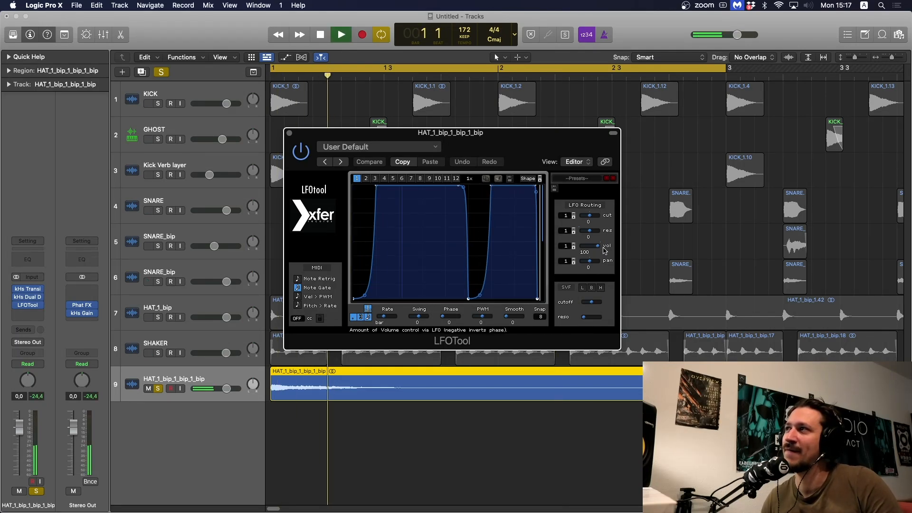
left_click_drag(597, 246, 581, 248)
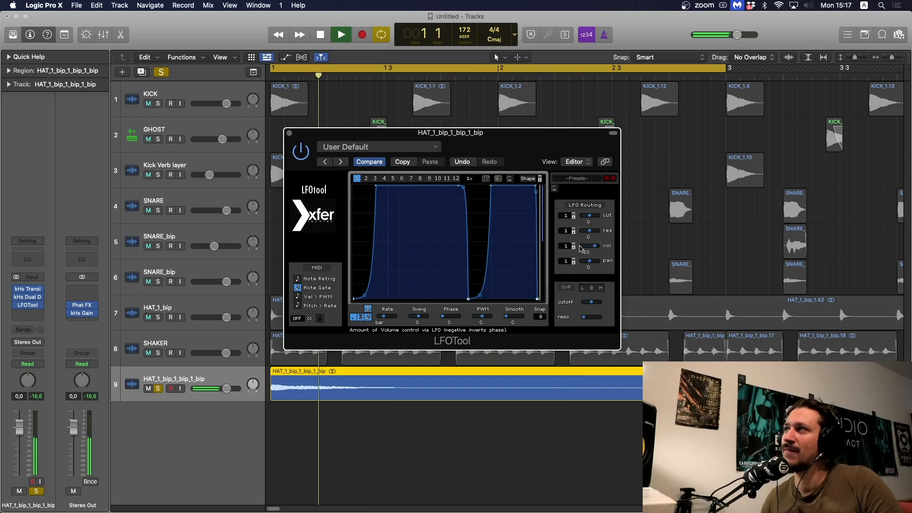
Unsolo the bounced hat track, fine-tune LFOTool's volume modulation amount against the full beat, and close the plug-in
key("space")
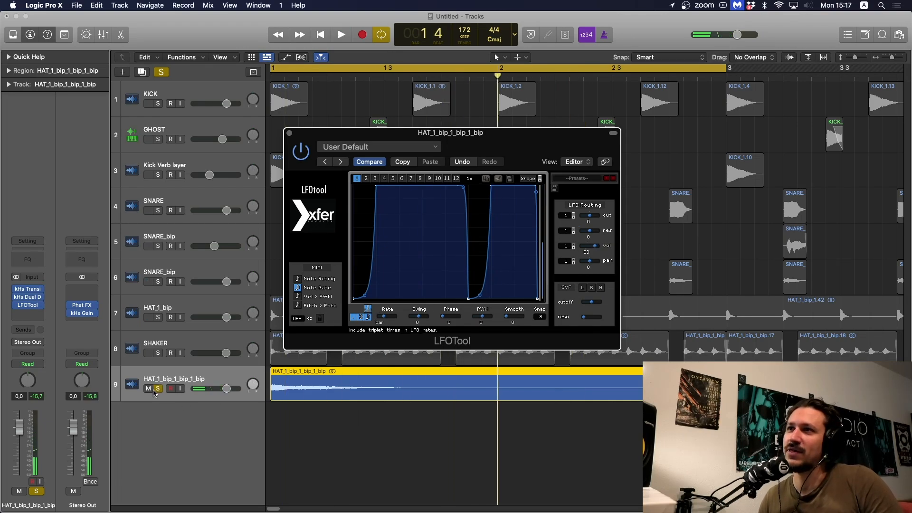
left_click(155, 390)
key("space")
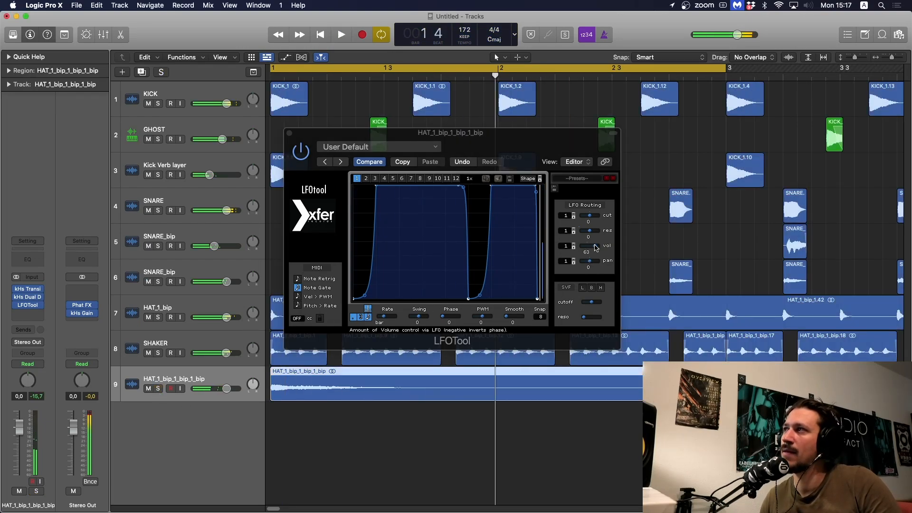
left_click_drag(597, 247, 598, 247)
key("space")
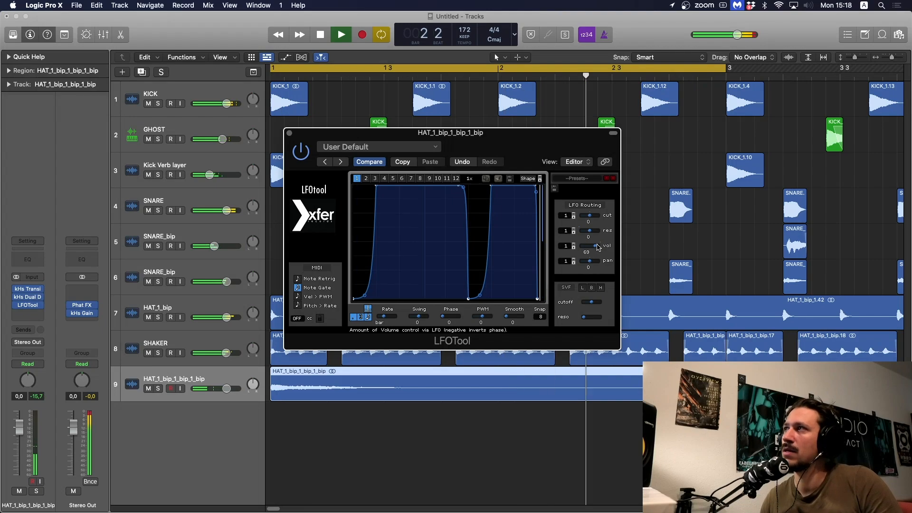
key("space")
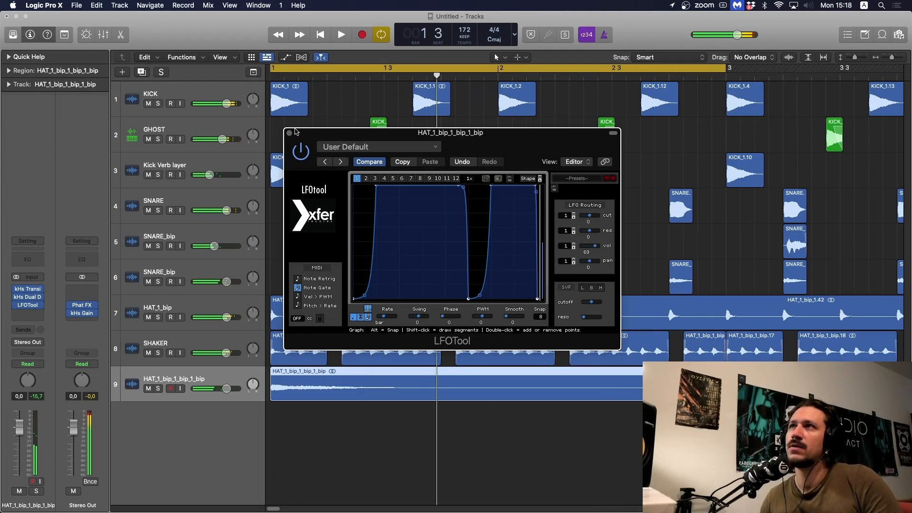
left_click(290, 133)
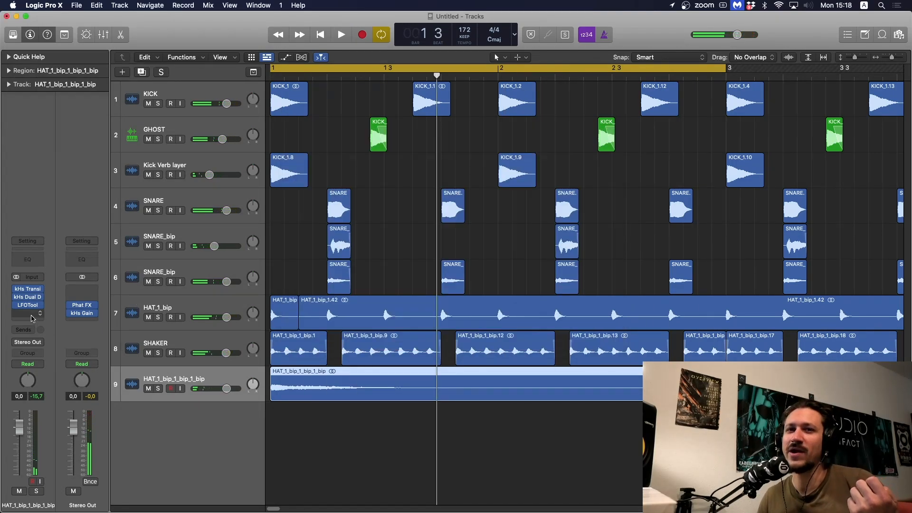
Add a Channel EQ to the bounced hat with a 12 dB/Oct low cut at 2700 Hz and lower the track's volume to -2.9 dB
left_click(33, 267)
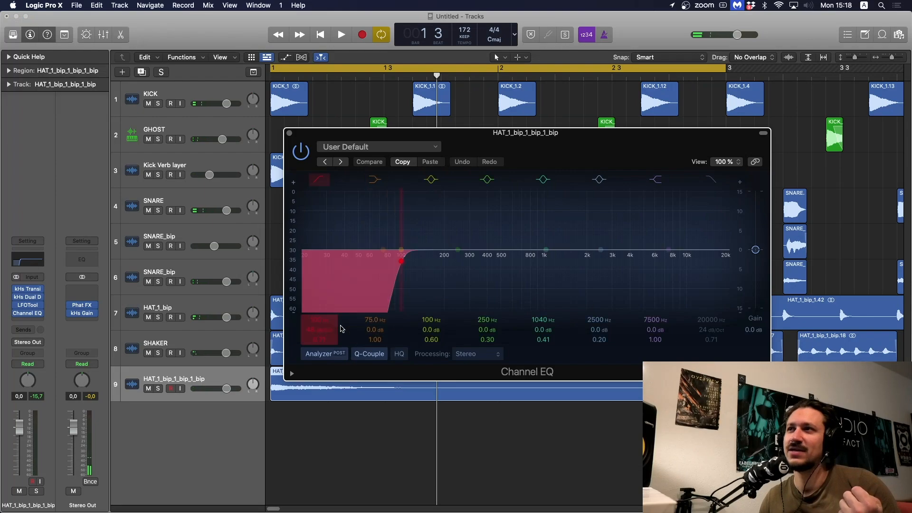
left_click_drag(328, 329, 328, 341)
left_click_drag(413, 282, 613, 288)
key("space")
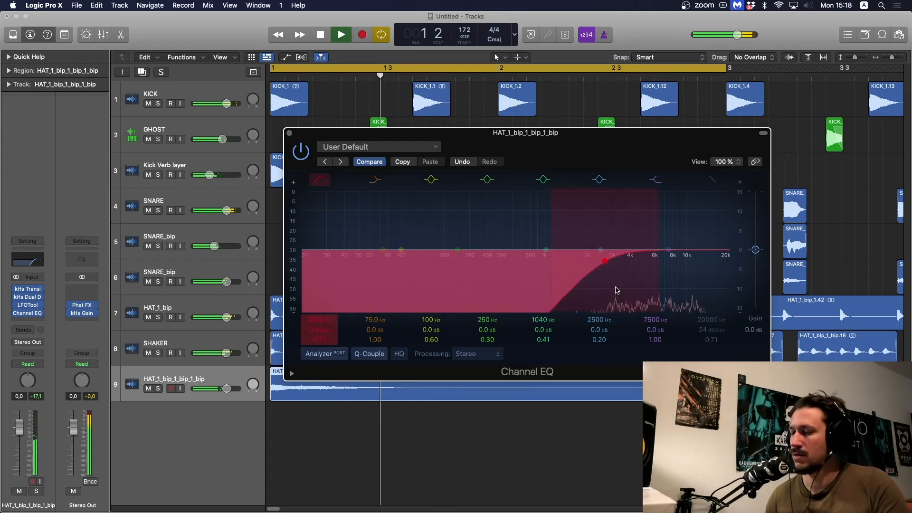
key("space")
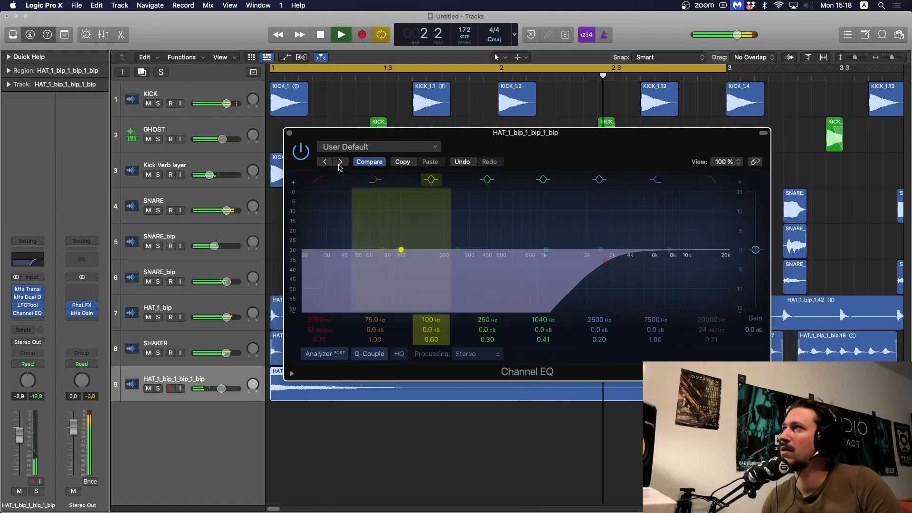
left_click(289, 133)
key("space")
Bounce the processed hat region in place to a new track and delete the source track
scroll(289, 137, "down", 3)
scroll(289, 137, "down", 3)
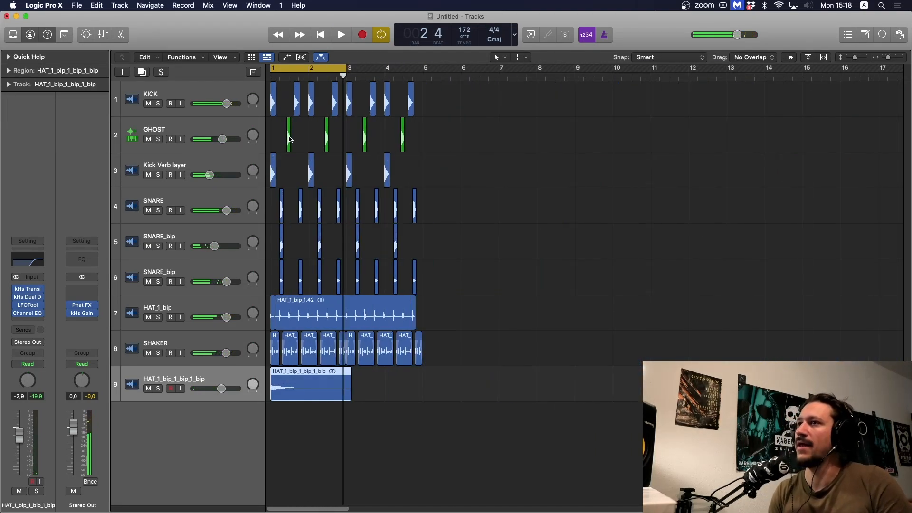
left_click_drag(376, 433, 332, 380)
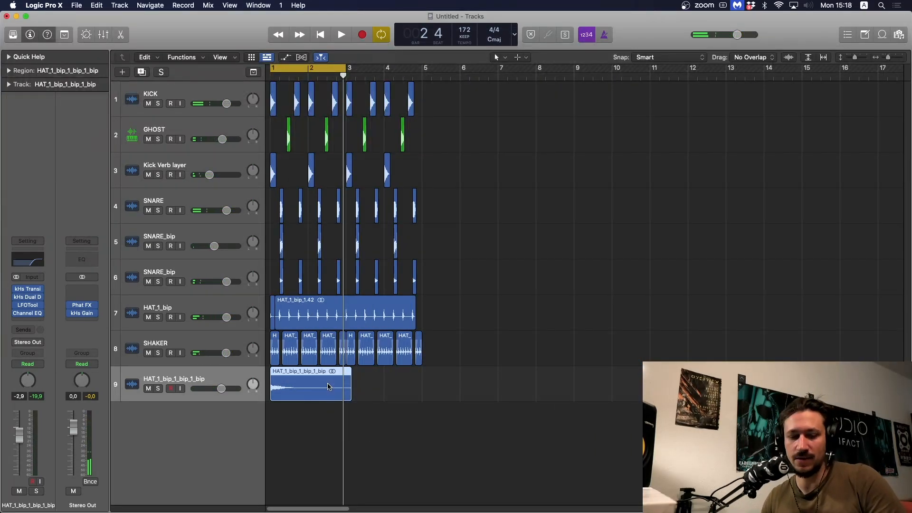
key("ctrl+b")
key("Return")
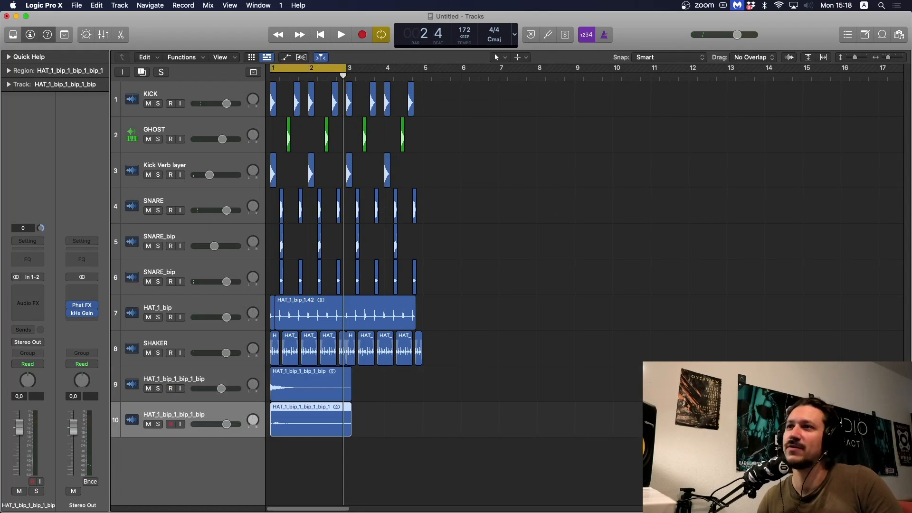
key("Delete")
key("super+BackSpace")
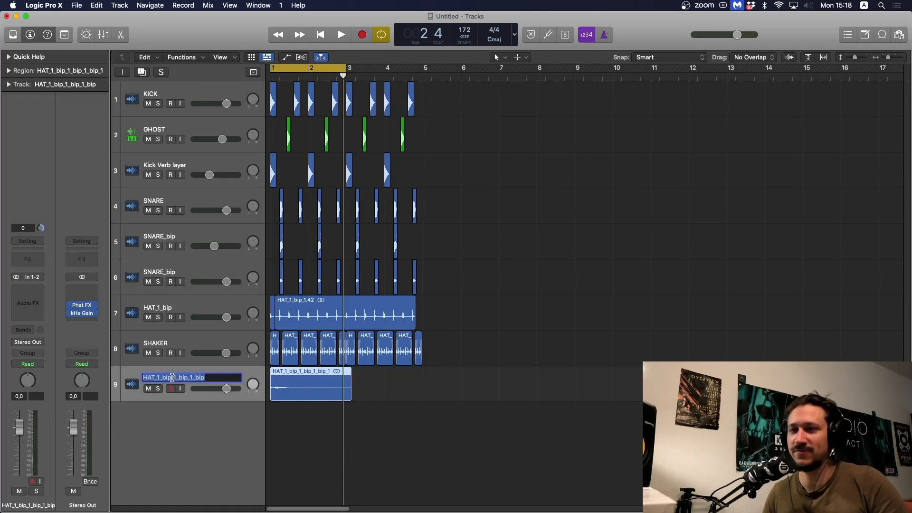
Rename the bounced track SPLASH and trim the end of its region to bar 3
key("Return")
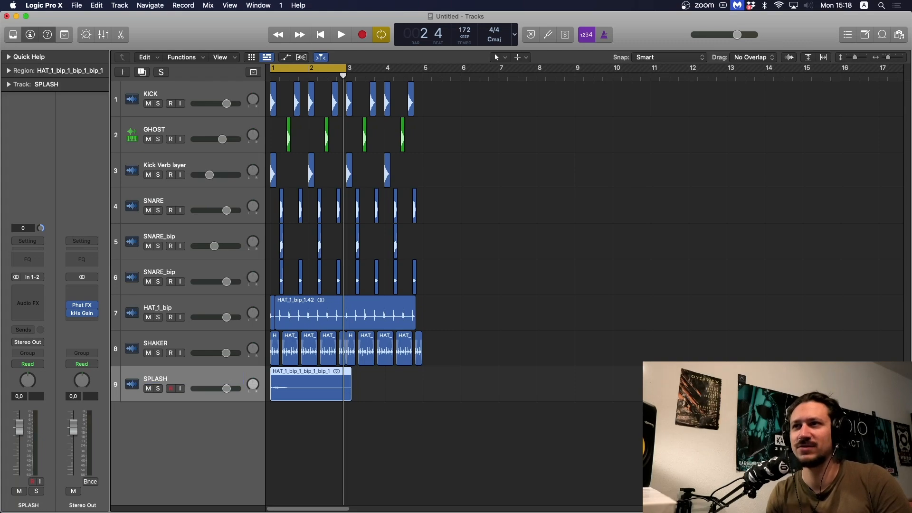
mouse_move(345, 375)
left_mouse_down()
mouse_move(356, 397)
mouse_move(336, 378)
left_mouse_up()
key("Delete")
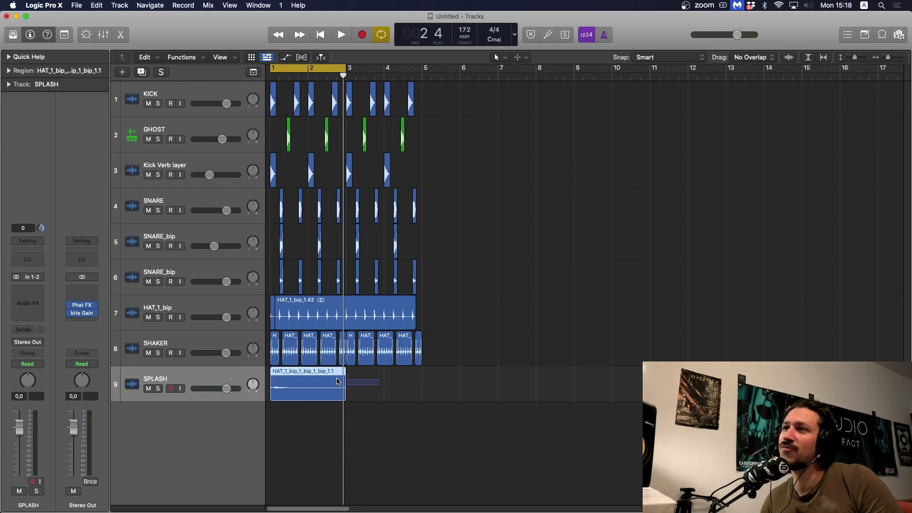
Bounce the trimmed SPLASH region in place to a new track, leaving the source region
key("ctrl+b")
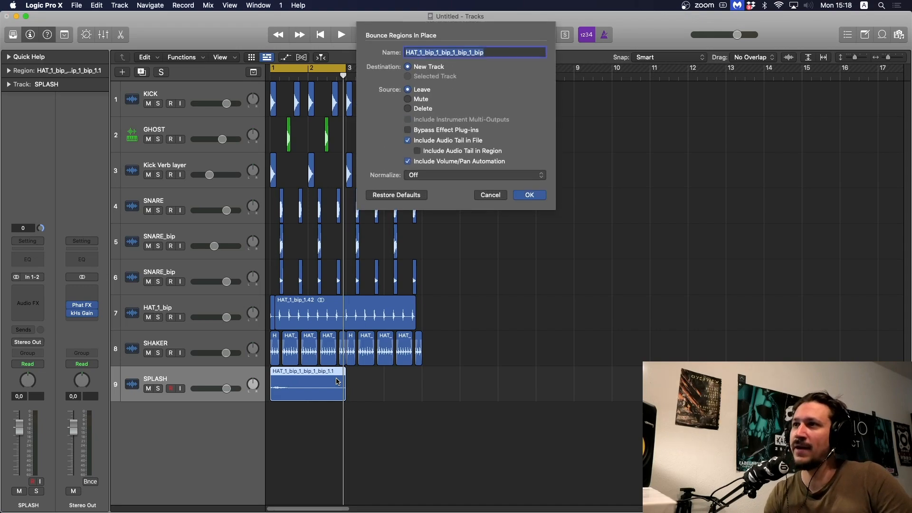
key("Return")
left_click(316, 436)
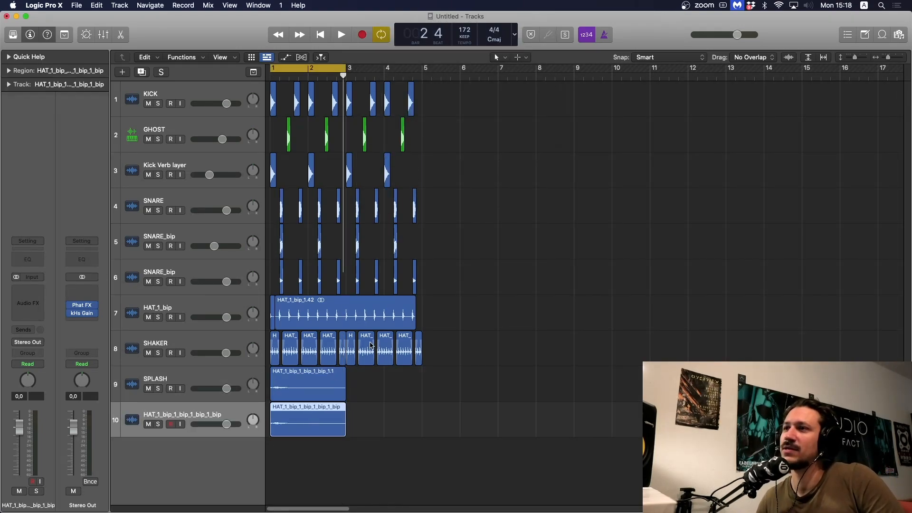
Reverse the newly bounced splash copy in the audio file editor and close the editor
key("e")
left_click(509, 290)
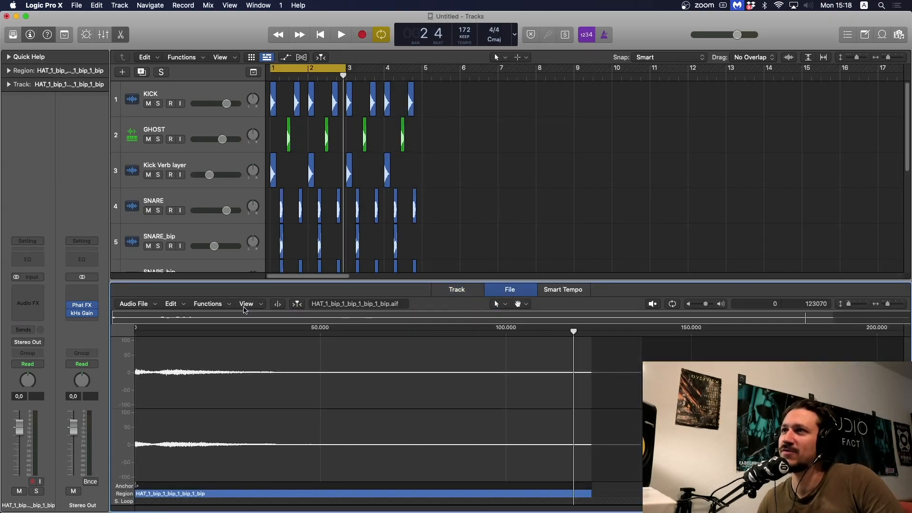
left_click(257, 305)
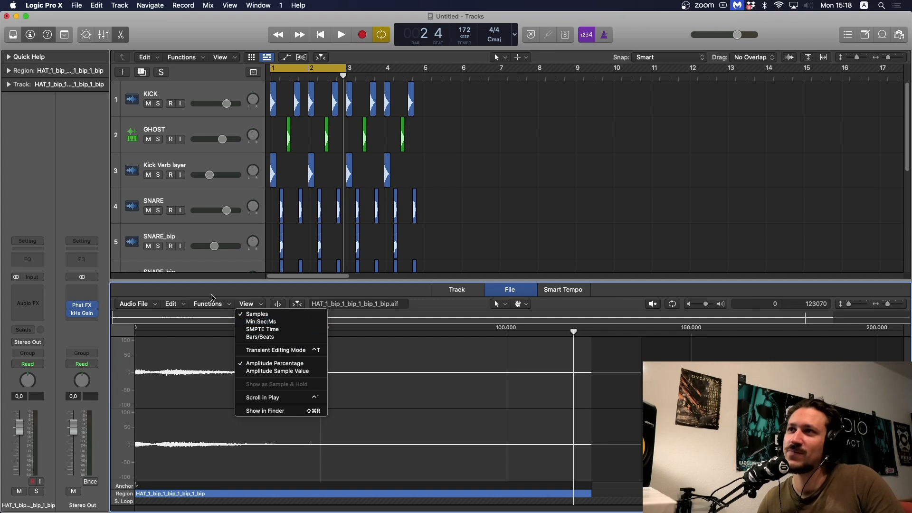
left_click(209, 304)
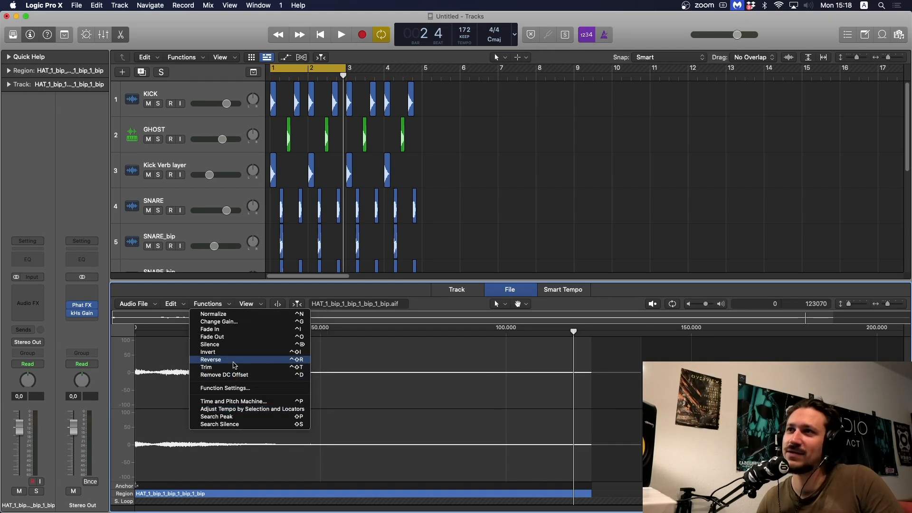
left_click(234, 360)
key("e")
left_click(425, 366)
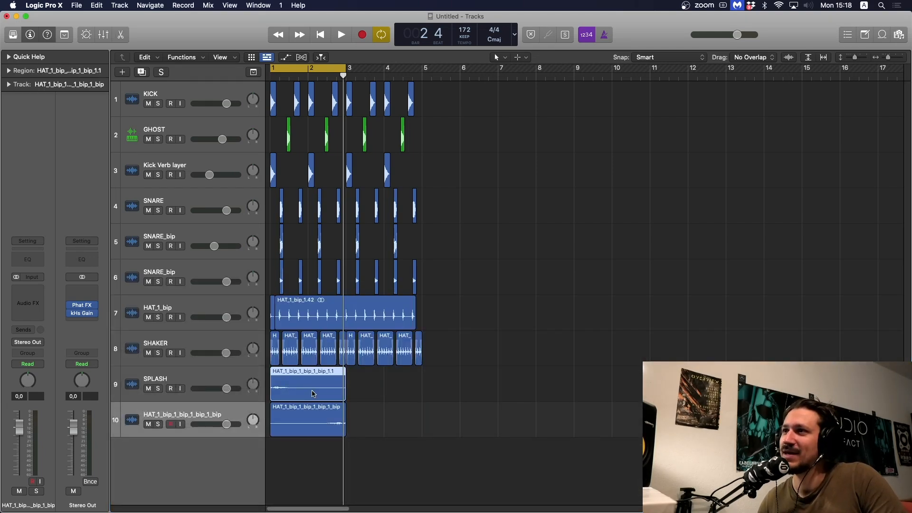
Move the reversed splash region to bar 3, extend the cycle range to bar 5, and play the four-bar loop
left_click_drag(313, 421, 390, 421)
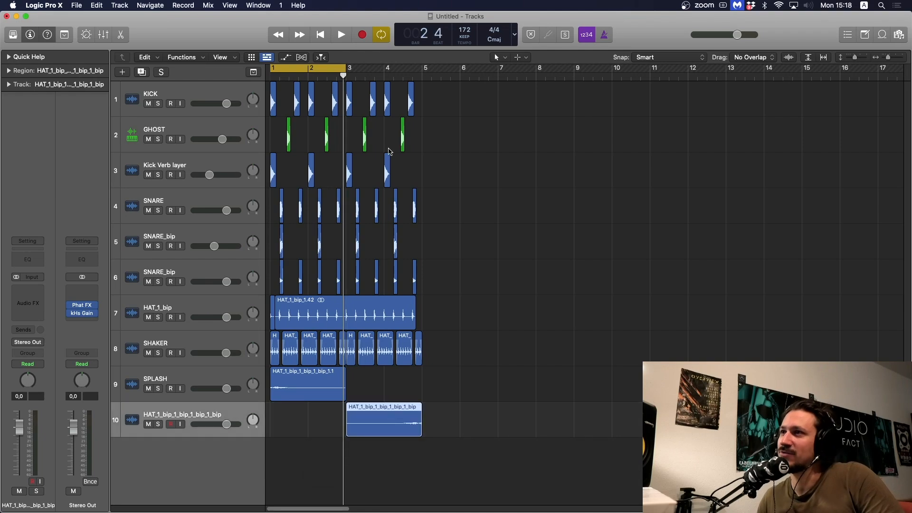
left_click_drag(274, 69, 421, 69)
key("space")
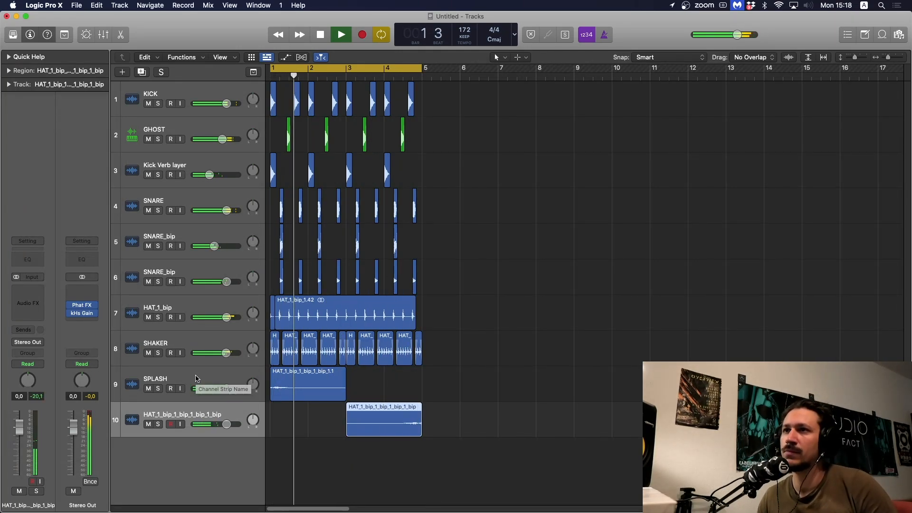
left_click(196, 377)
scroll(196, 378, "up", 3)
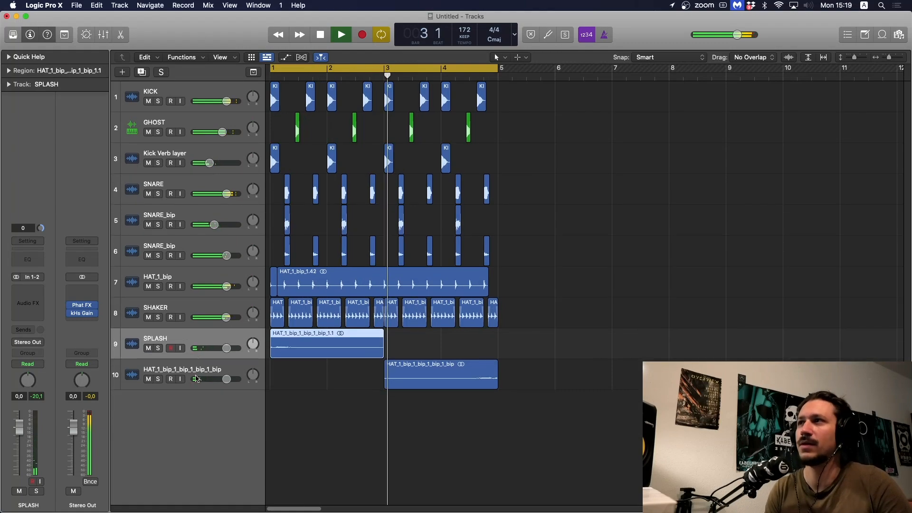
scroll(196, 378, "up", 3)
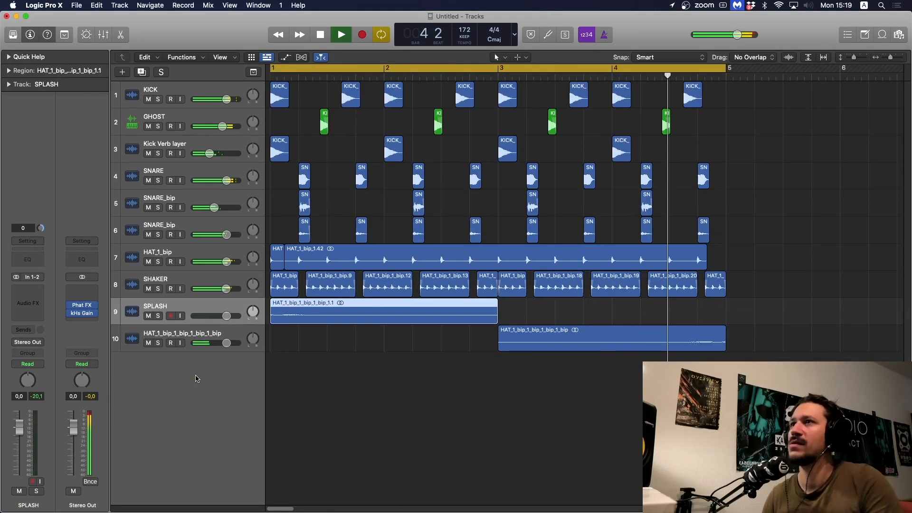
Group the HAT_1_bip, SHAKER, SPLASH and reversed splash tracks into a Summing Stack
key("Up")
key("Up")
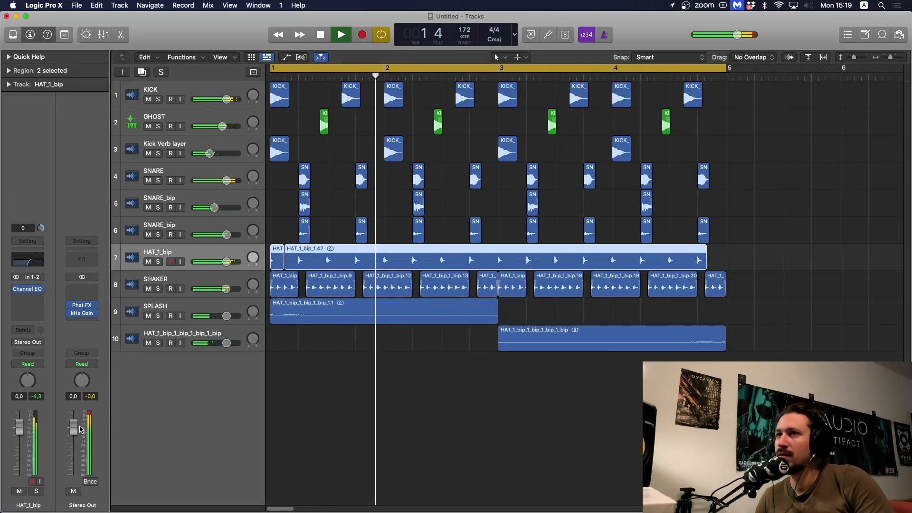
key("space")
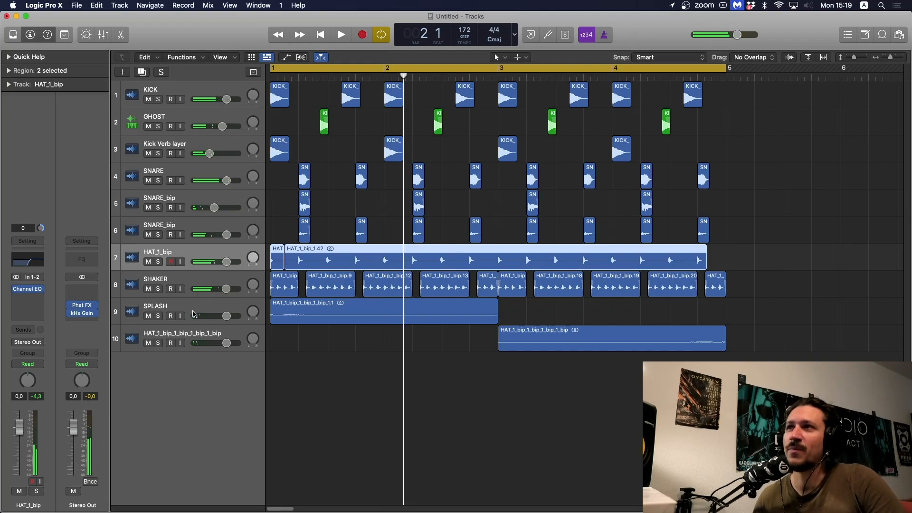
left_click(185, 336, "shift")
right_click(196, 249)
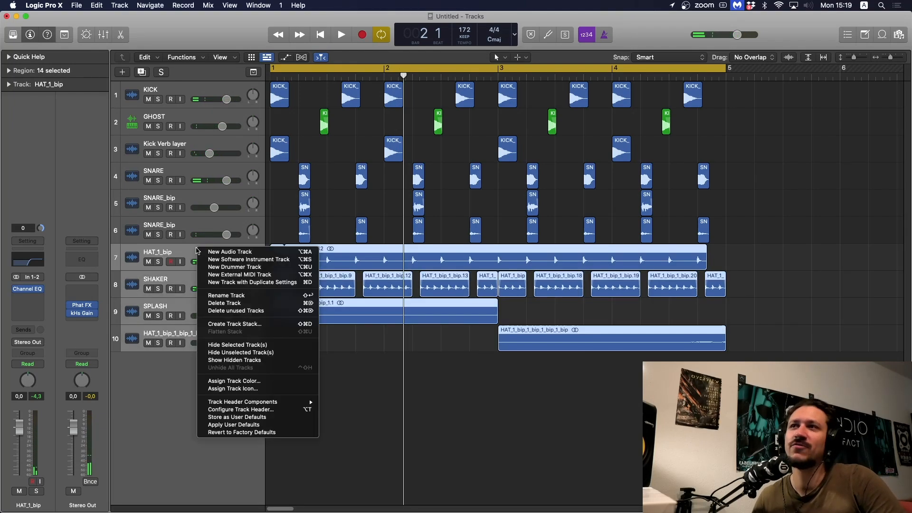
left_click(284, 324)
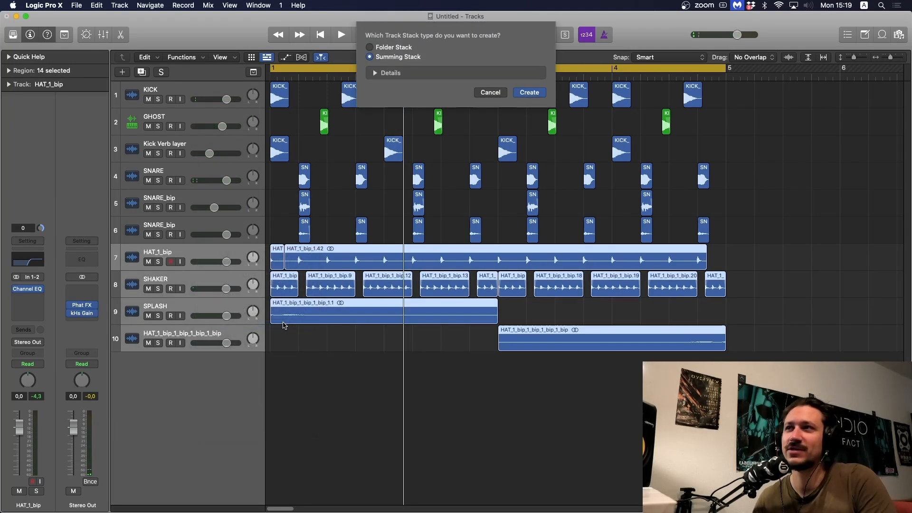
key("Return")
Rename the new summing stack CYMBALS
left_click(198, 249)
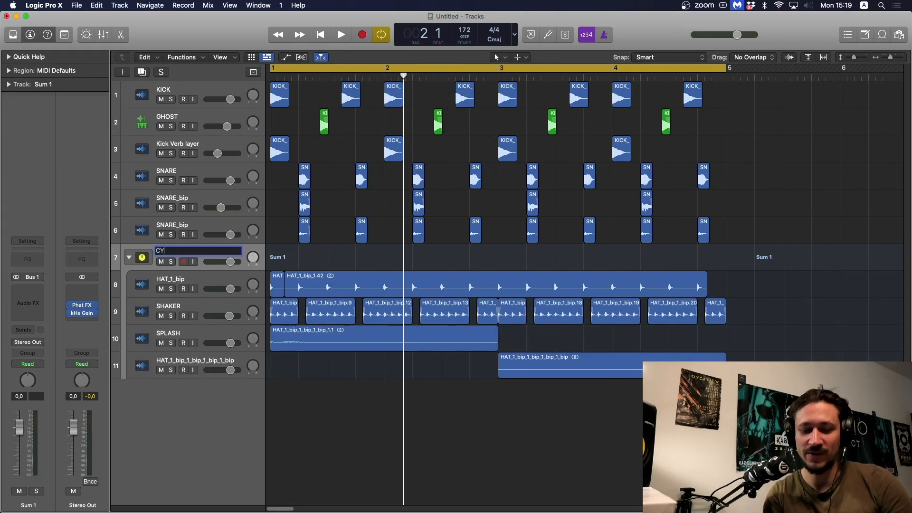
type("CYMBALS")
key("Return")
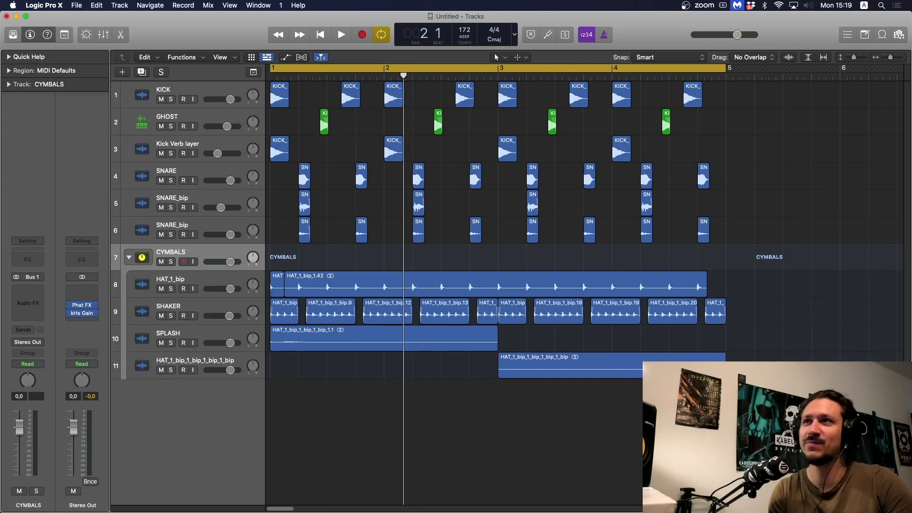
Add a Channel EQ to the CYMBALS stack with a 12 dB/Oct low cut at 845 Hz and audition it
key("space")
left_click(28, 288)
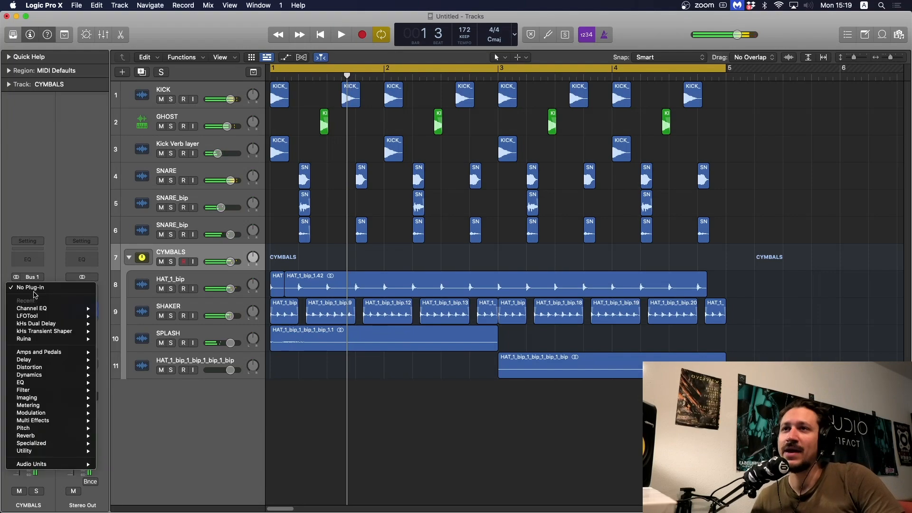
left_click(31, 308)
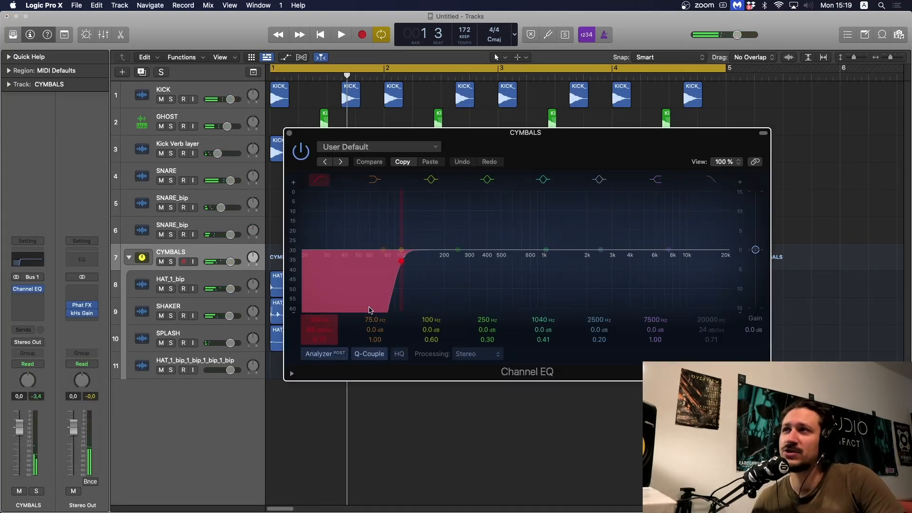
left_click_drag(382, 302, 514, 302)
key("space")
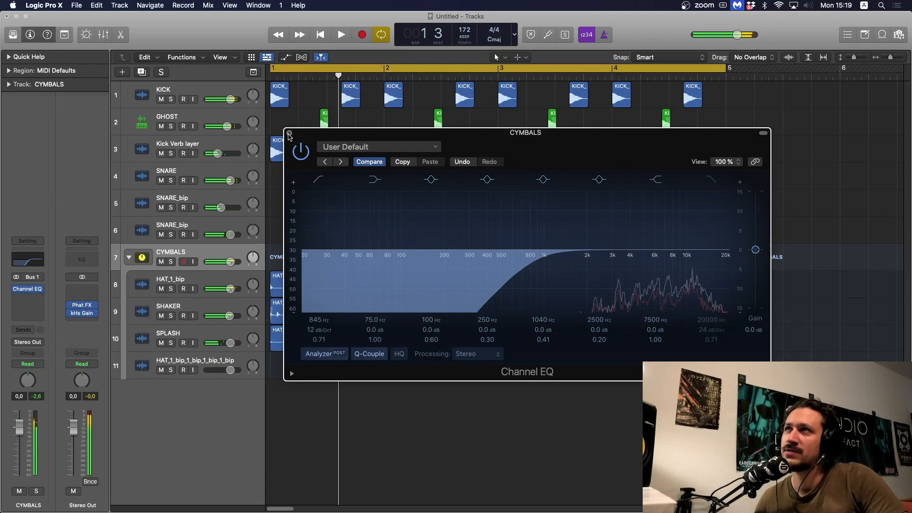
left_click(289, 133)
Insert a stereo Compressor after the Channel EQ on the CYMBALS stack
left_click(43, 305)
mouse_move(65, 473)
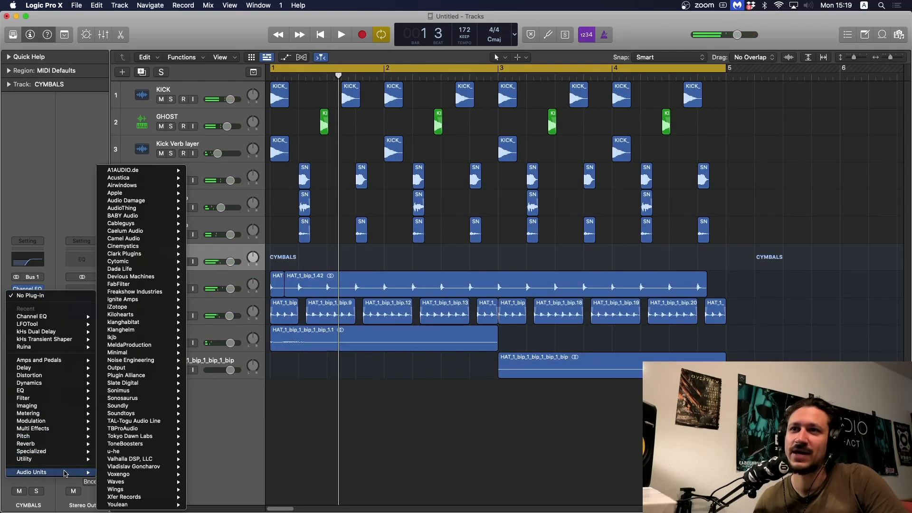
mouse_move(43, 383)
mouse_move(128, 390)
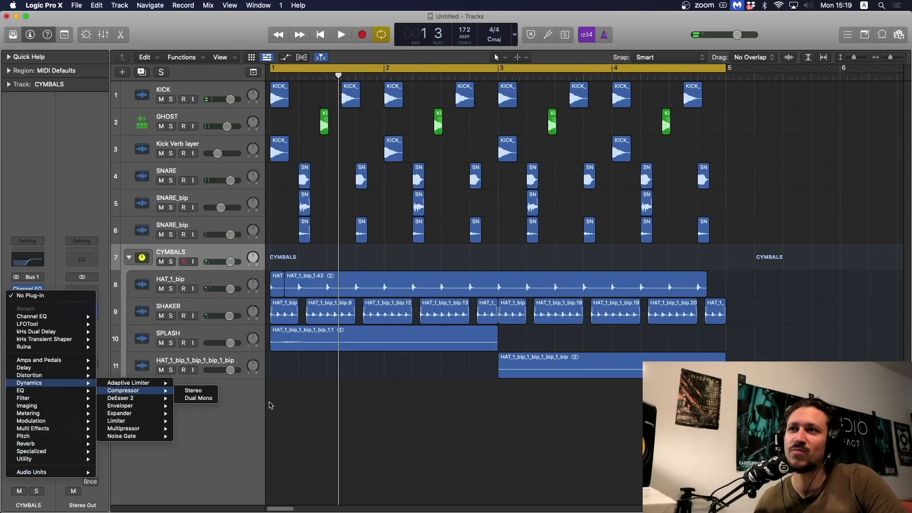
left_click(200, 391)
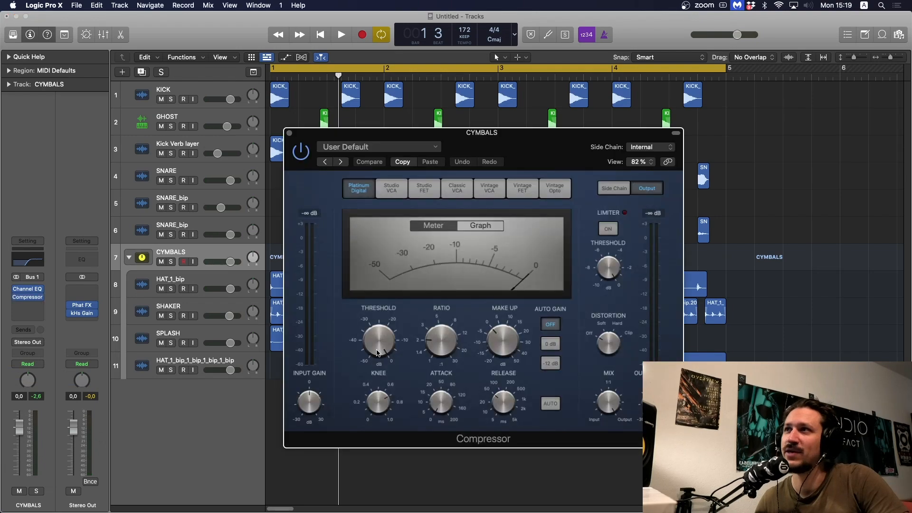
Set the CYMBALS compressor's attack to 200 ms and threshold to -16.0 dB while auditioning the loop
left_click_drag(389, 348, 386, 367)
key("space")
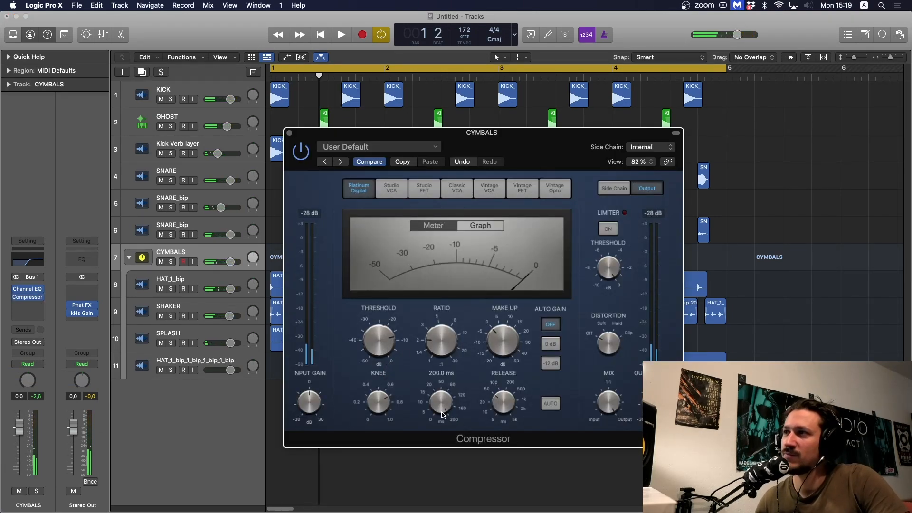
key("space")
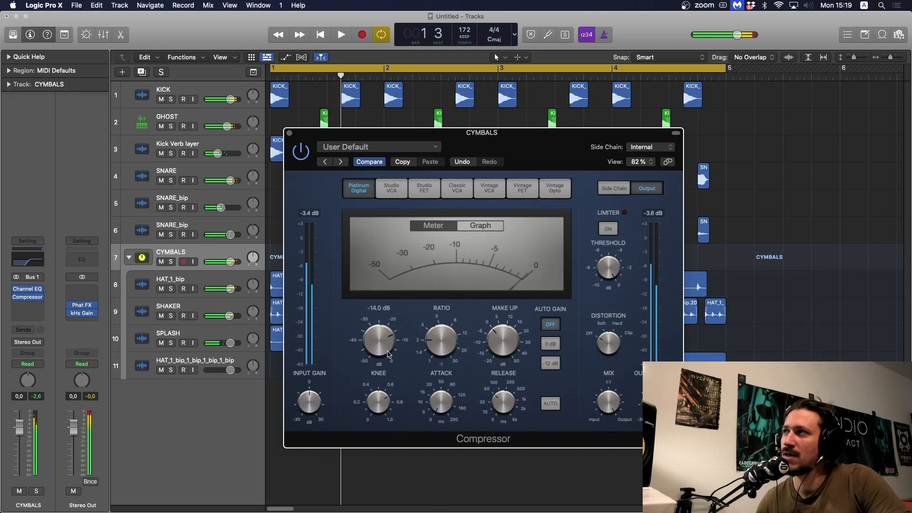
key("space")
left_click_drag(387, 354, 387, 356)
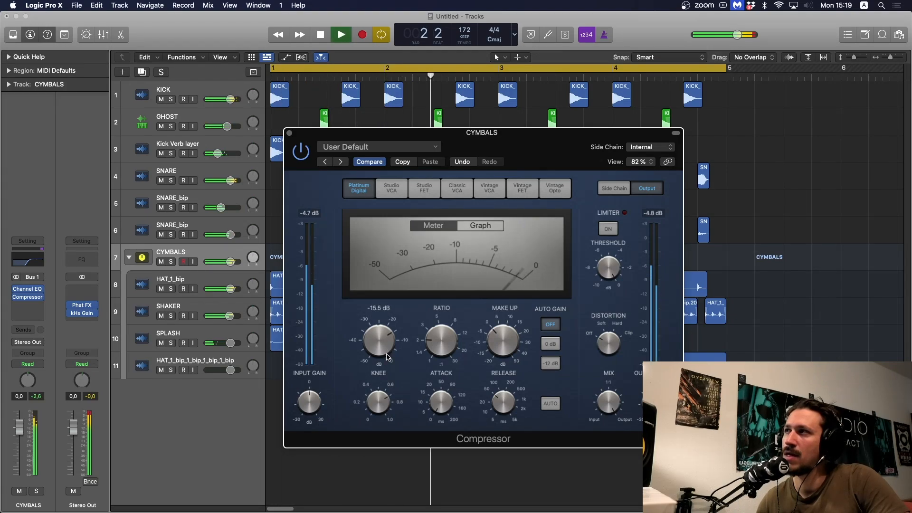
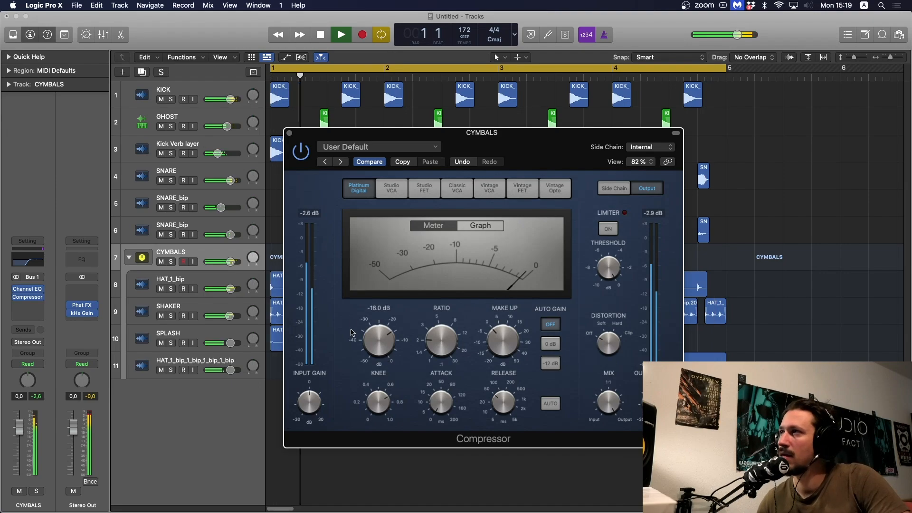
left_click(289, 134)
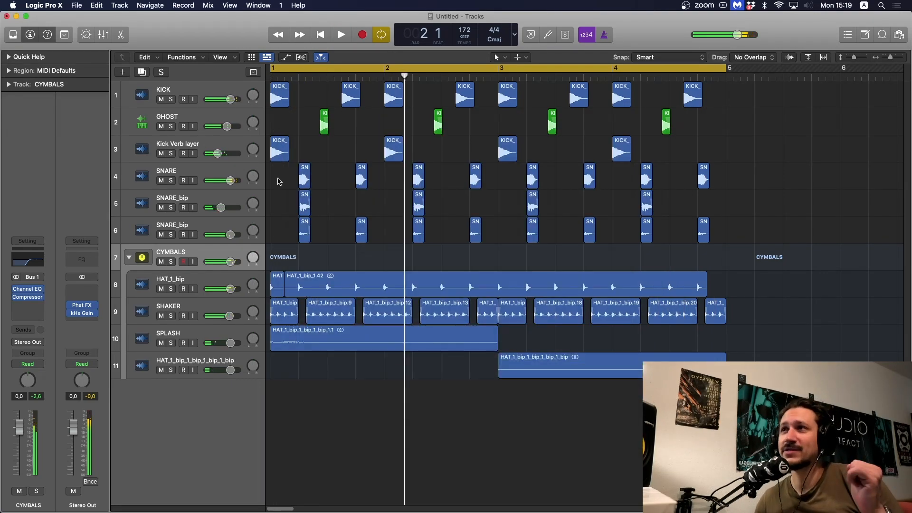
Collapse the CYMBALS stack, solo the SNARE and both SNARE_bip tracks, and group these three into a Summing Stack
left_click(129, 258)
left_click_drag(171, 180, 172, 232)
left_click(226, 172)
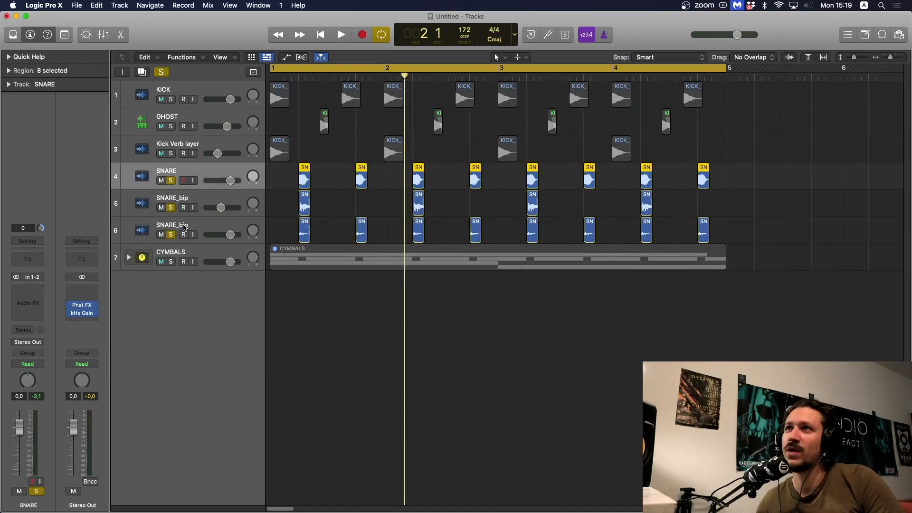
right_click(185, 219)
left_click(253, 296)
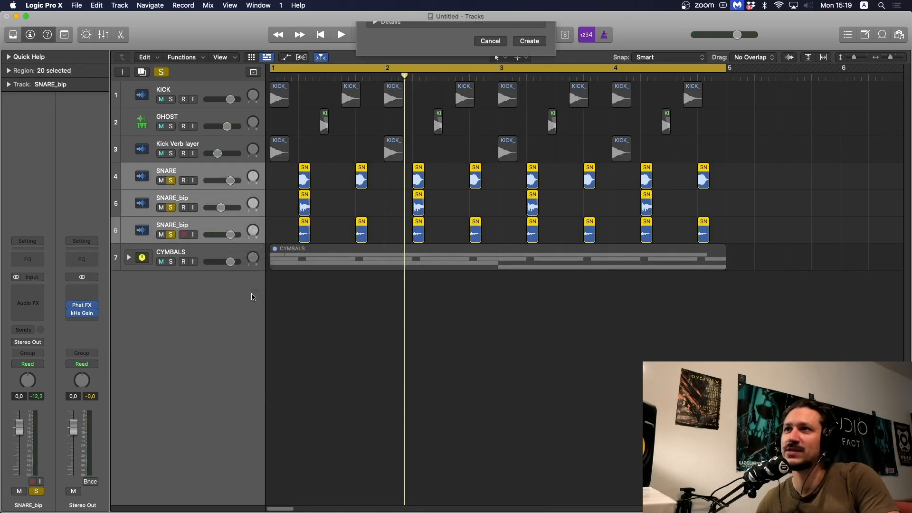
key("Return")
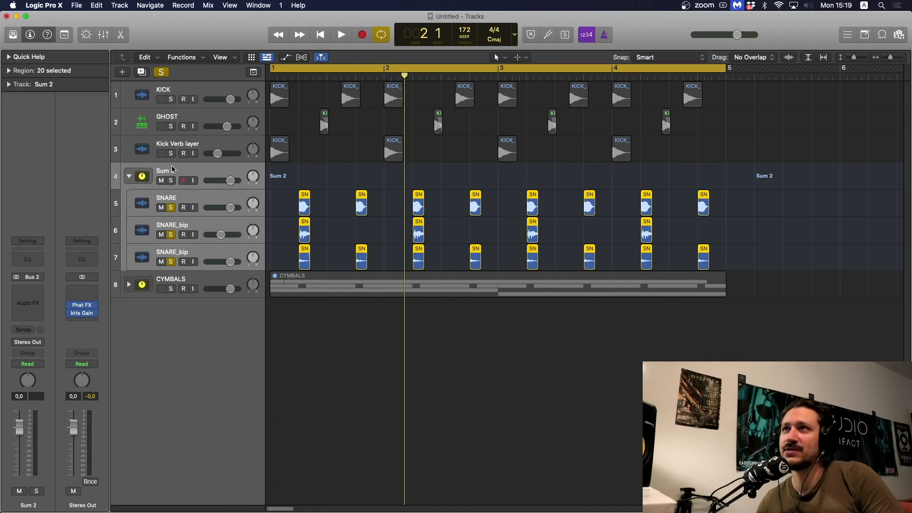
Rename the new summing stack SNARE
double_click(172, 170)
type("SNARE")
key("Return")
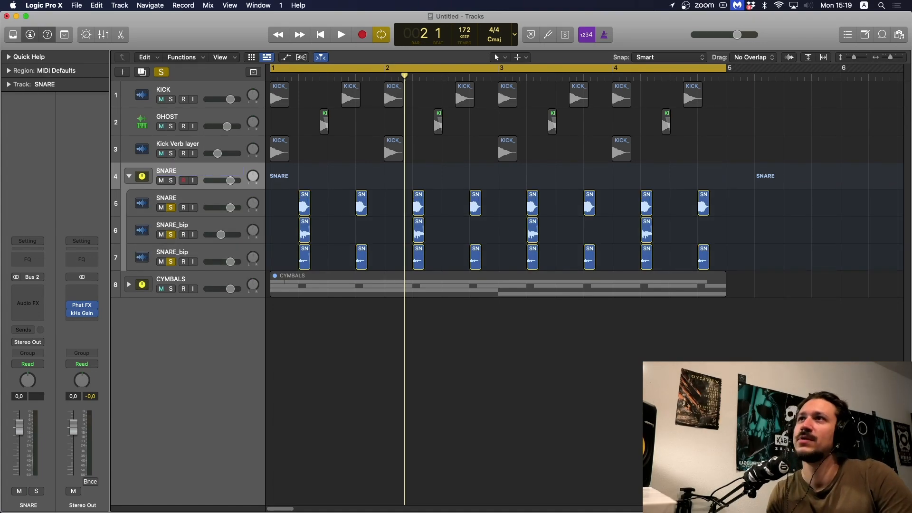
Add a Channel EQ to the SNARE stack with a 12 dB/Oct low cut at 72.5 Hz and audition it
left_click(30, 265)
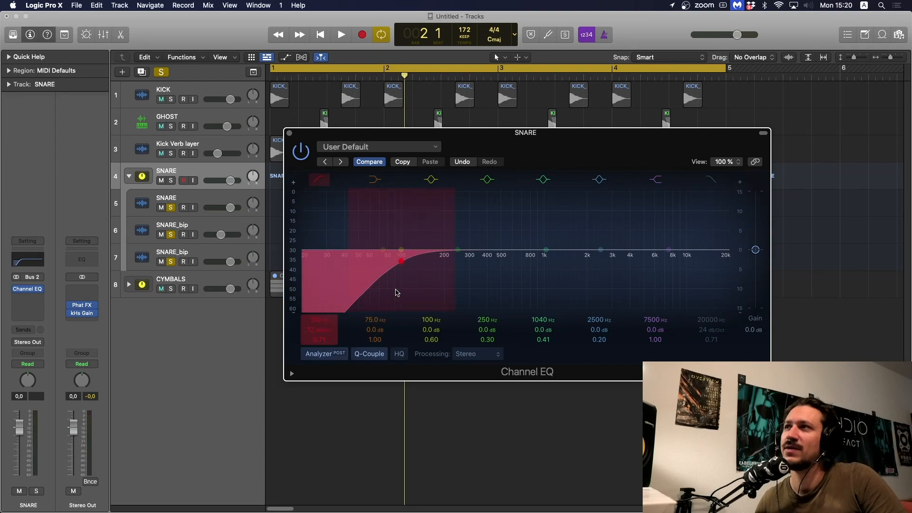
left_click_drag(397, 291, 374, 298)
key("space")
key("space")
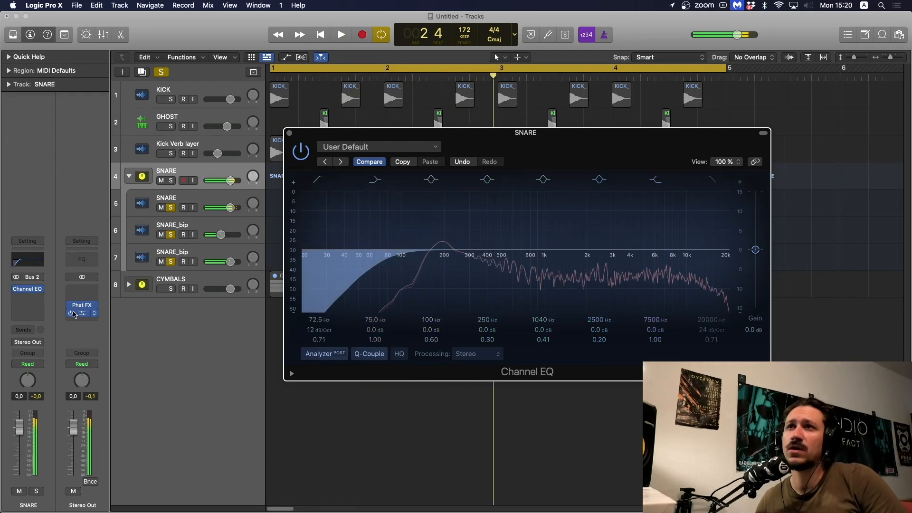
Add a stereo kHs Transient Shaper to the SNARE stack and slightly lower its Sustain while auditioning the snares
left_click(40, 289)
mouse_move(76, 347)
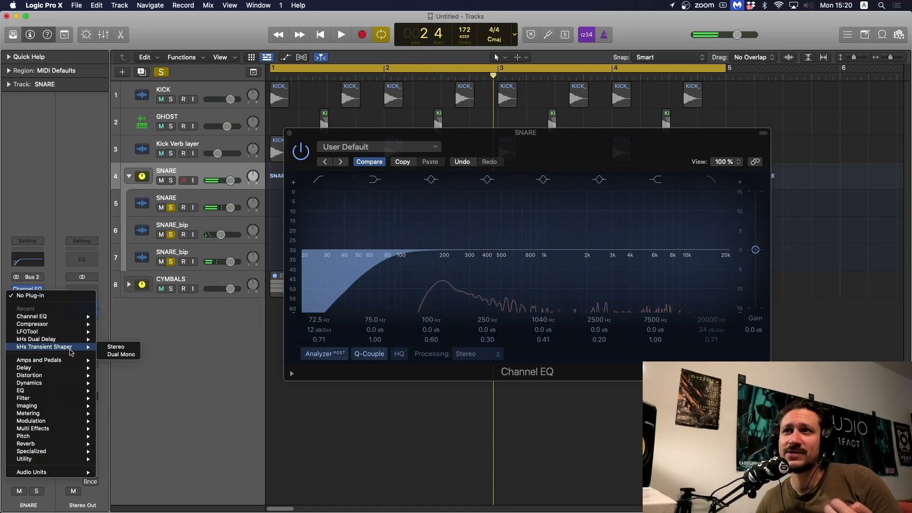
left_click(116, 347)
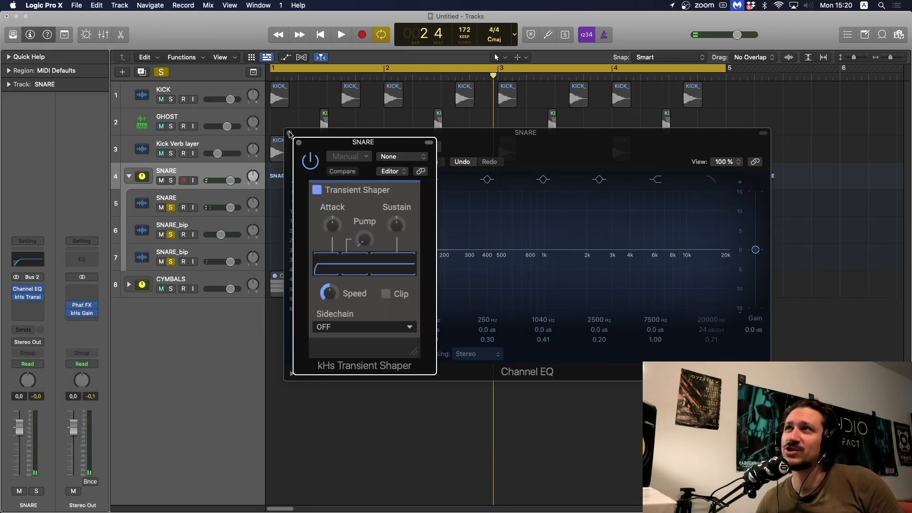
left_click(290, 133)
left_click_drag(332, 142, 215, 103)
key("space")
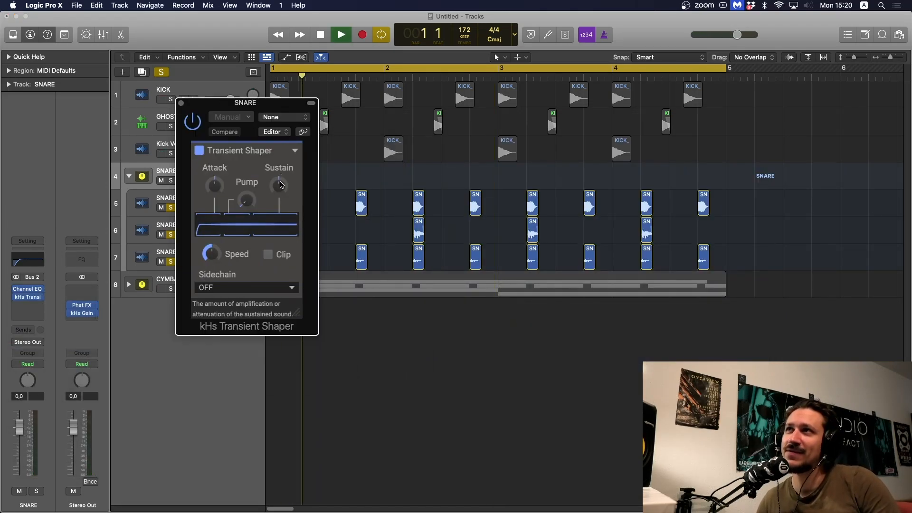
left_click_drag(281, 185, 279, 188)
key("space")
left_click(181, 103)
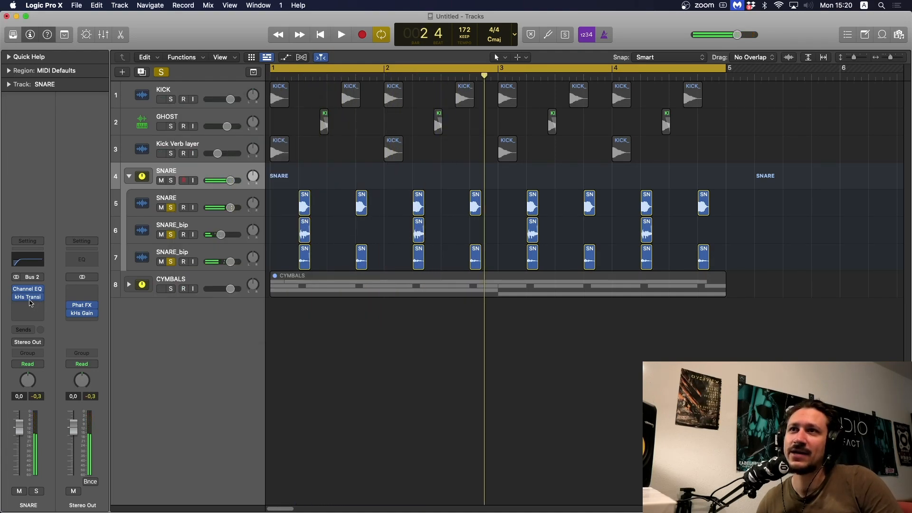
Add a second Channel EQ after the SNARE stack's Transient Shaper, processing Side Only with a low cut at 246 Hz, and audition it
left_click(35, 308)
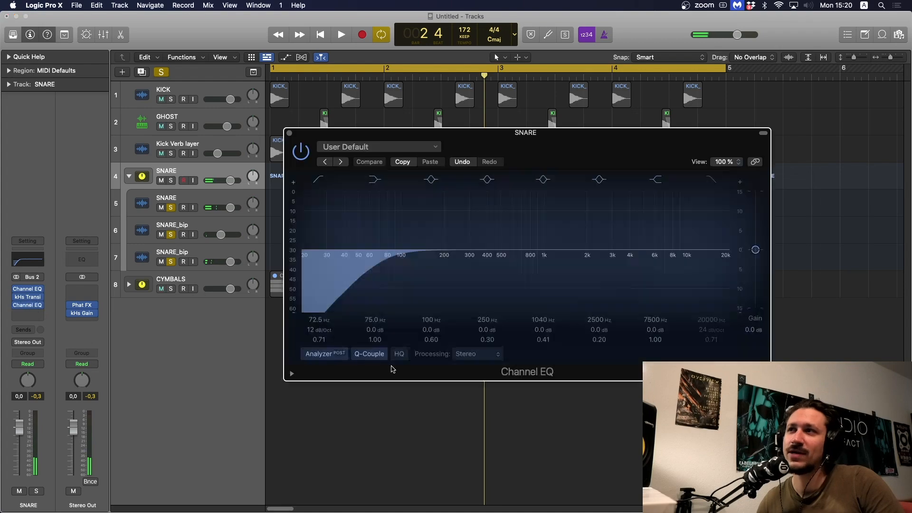
left_click(477, 354)
left_click(478, 394)
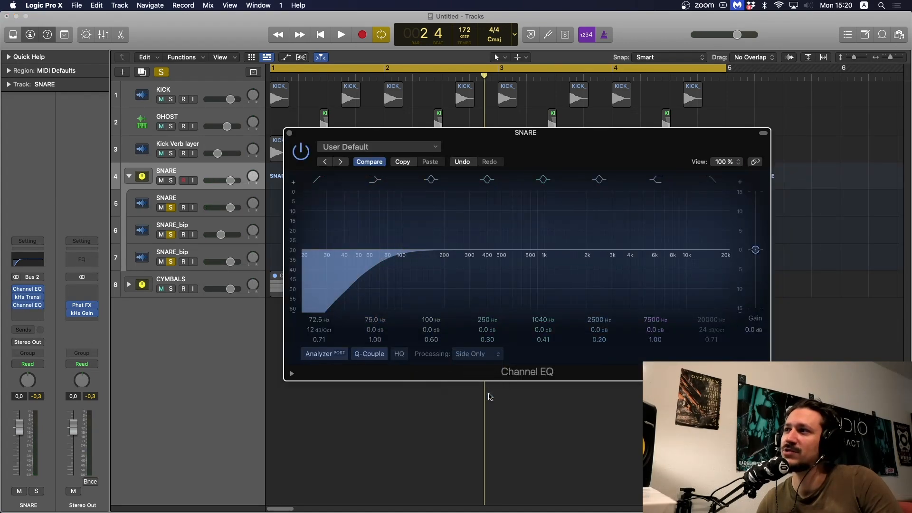
left_click_drag(383, 284, 462, 301)
key("space")
key("space")
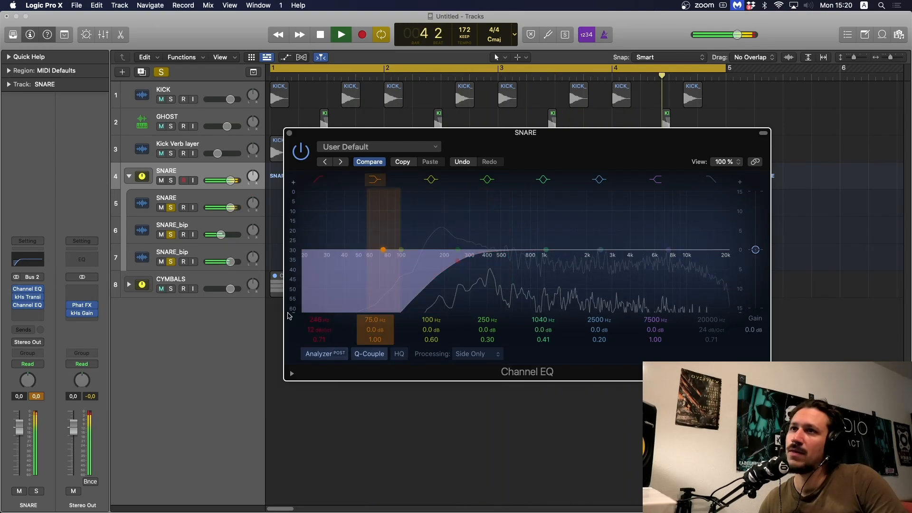
Copy Phat FX and kHs Gain from the Stereo Out to the end of the SNARE stack's effects chain and audition the result
left_click_drag(82, 305, 38, 321)
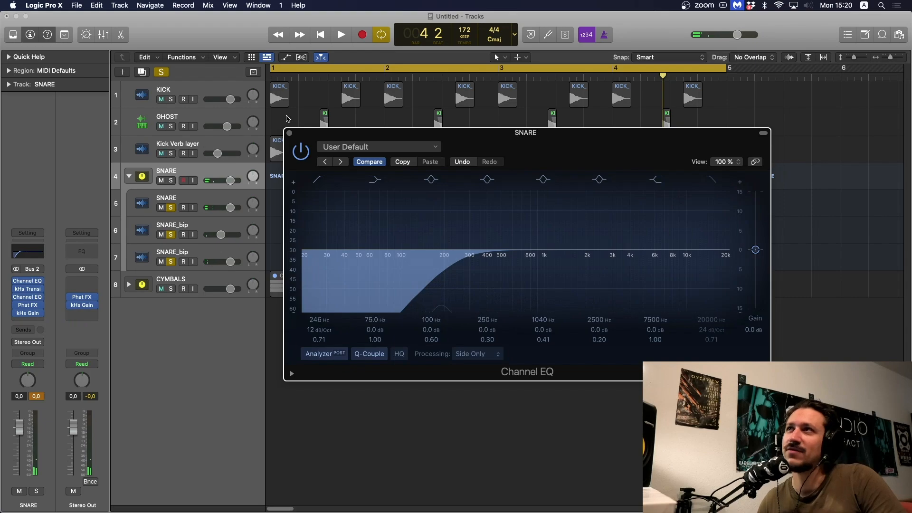
left_click(290, 133)
key("space")
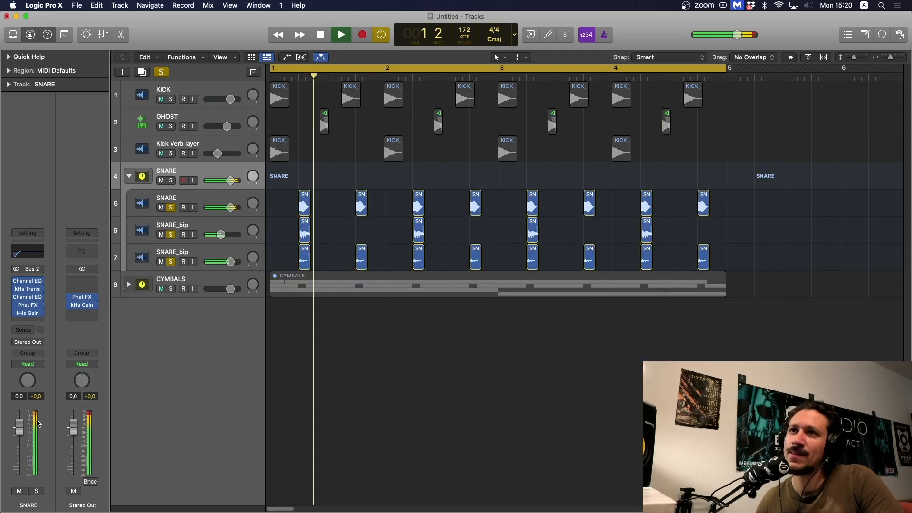
key("space")
Unsolo the snare tracks and, with the full beat playing, lower the SNARE stack to -0.5 dB and the CYMBALS stack to -1.0 dB
left_click(170, 208)
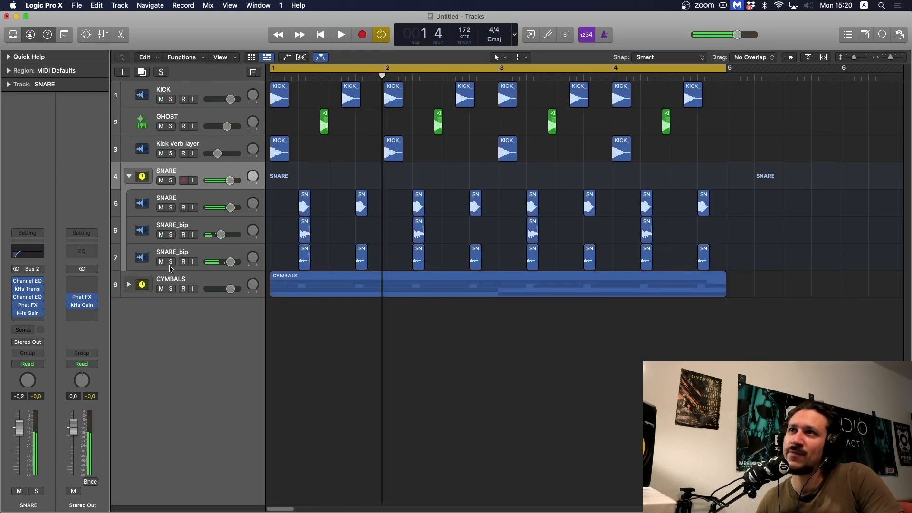
key("space")
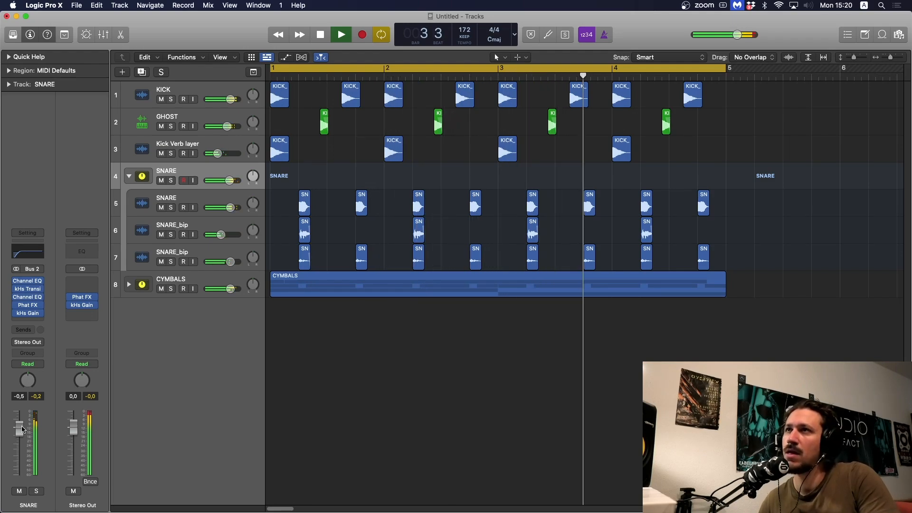
key("Down")
key("Down")
key("Down")
key("Down")
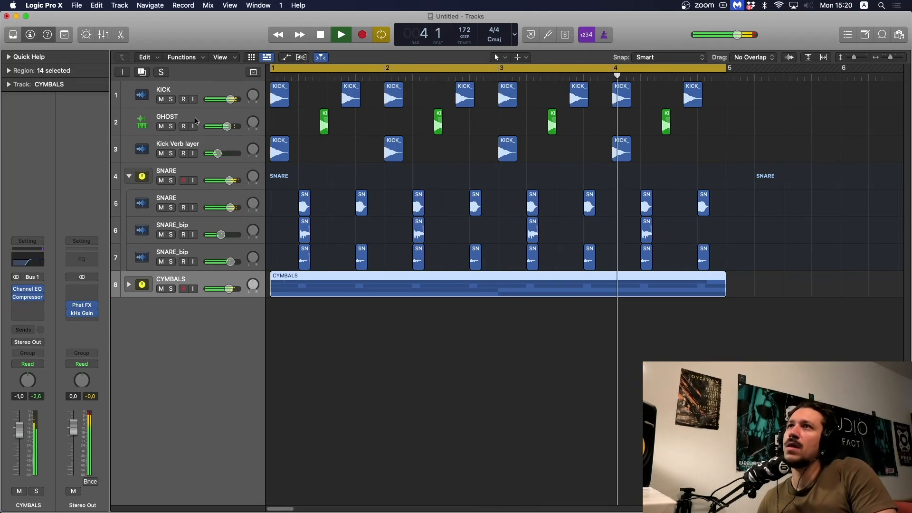
Select the four GHOST regions and adjust their fade while the loop plays
left_click(306, 117)
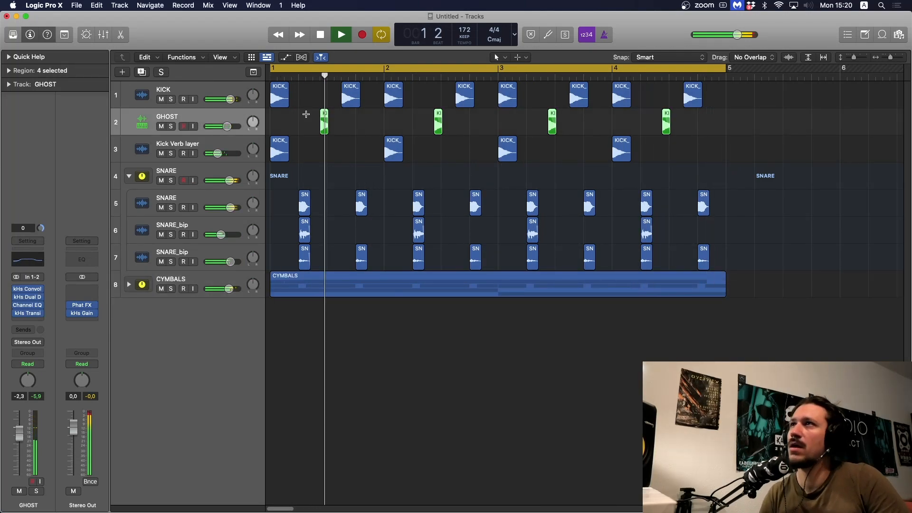
key("cmd+Right")
left_click_drag(300, 119, 822, 126)
left_click_drag(344, 132, 347, 132)
key("space")
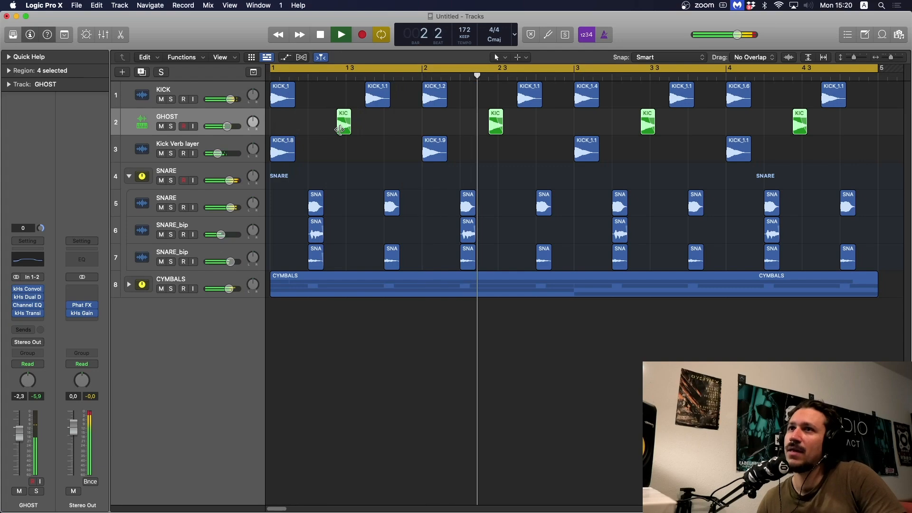
key("space")
In the GHOST Channel EQ, switch off the high shelf and set the low shelf to -8.1 dB at 77.0 Hz
left_click(30, 307)
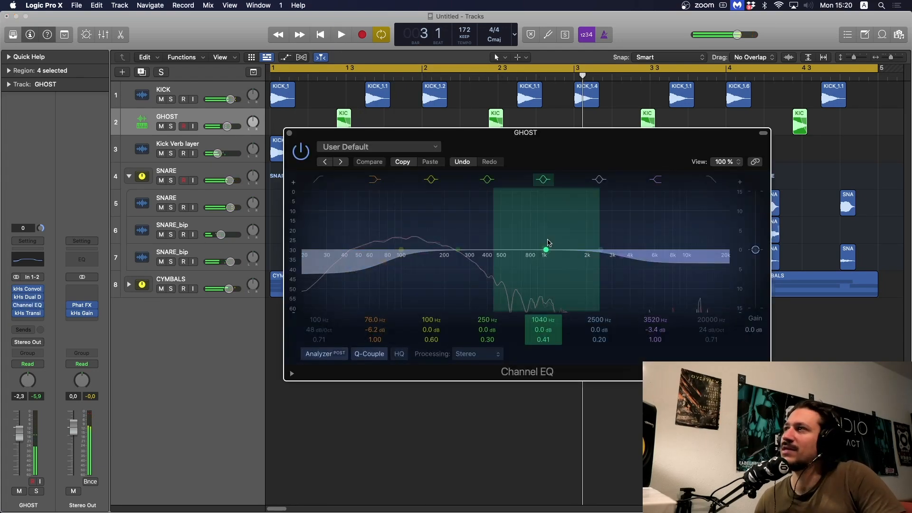
key("space")
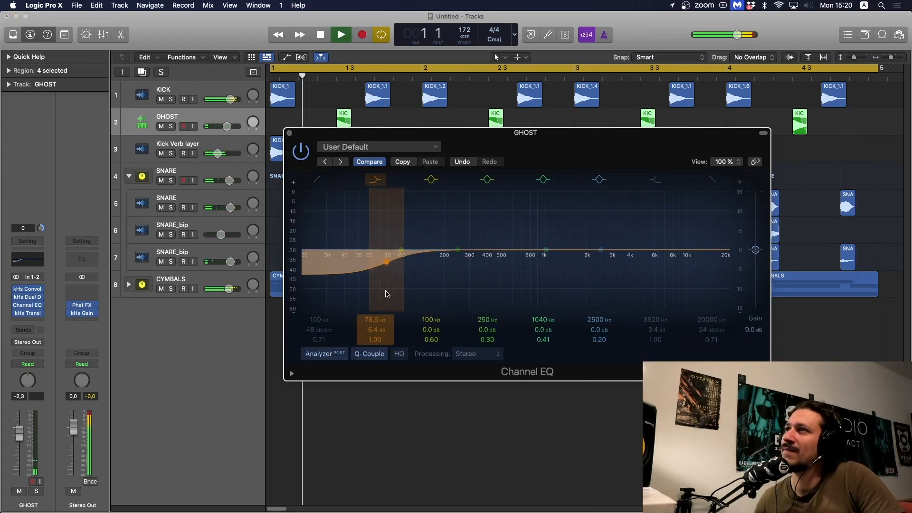
left_click_drag(384, 291, 385, 302)
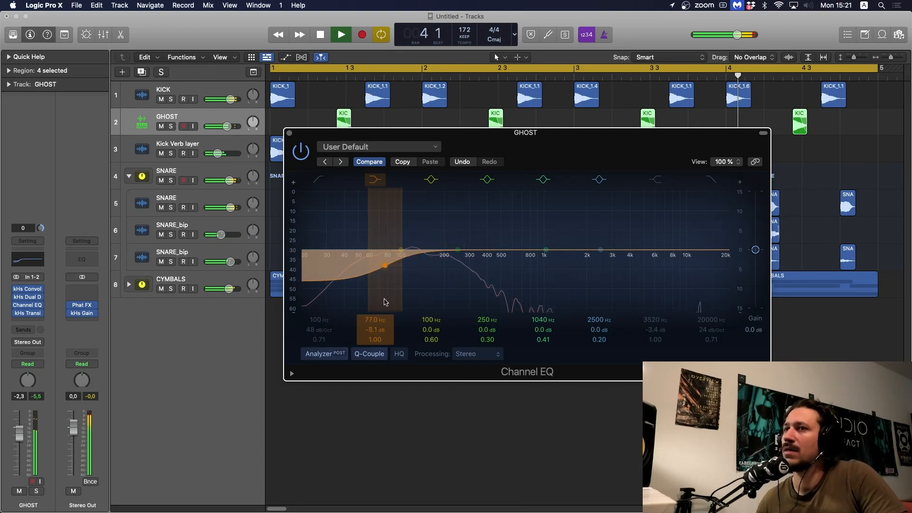
Fine-tune the Attack in the GHOST track's kHs Transient Shaper and lower the track's volume to -2.7 dB
left_click(28, 313)
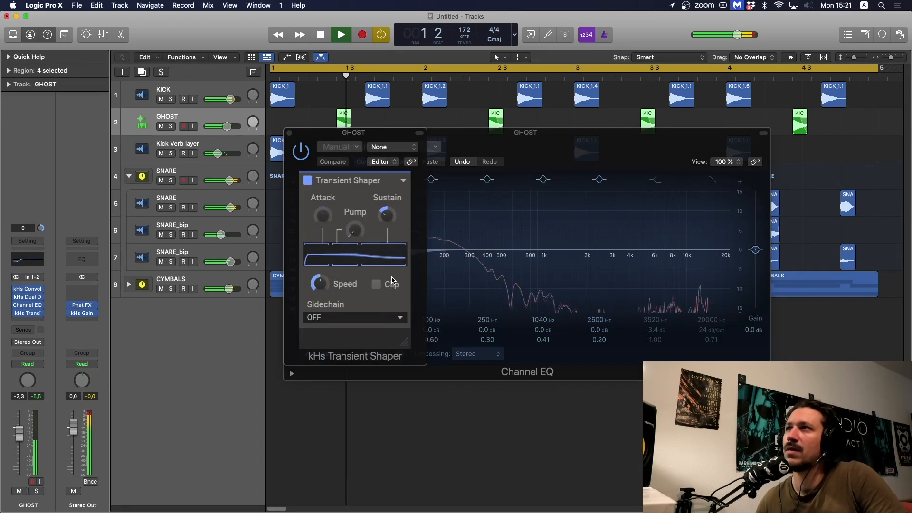
left_click(313, 218)
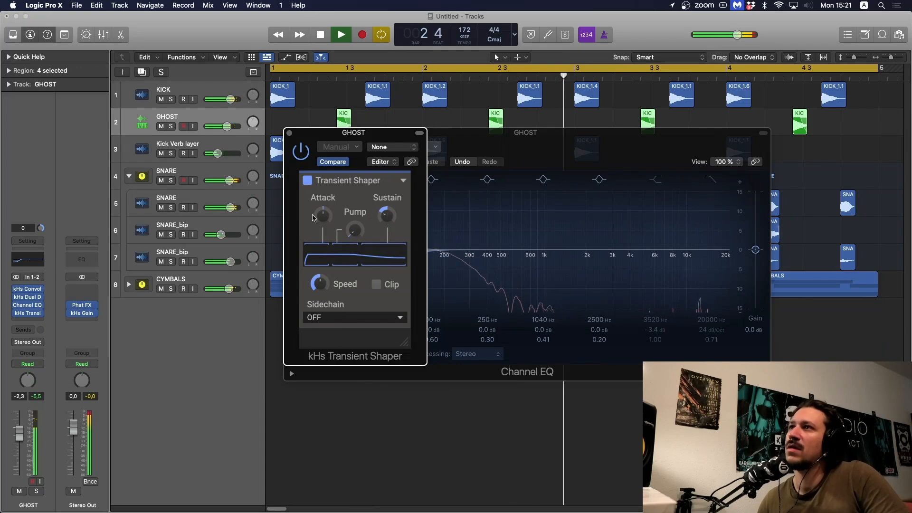
left_click_drag(313, 218, 314, 216)
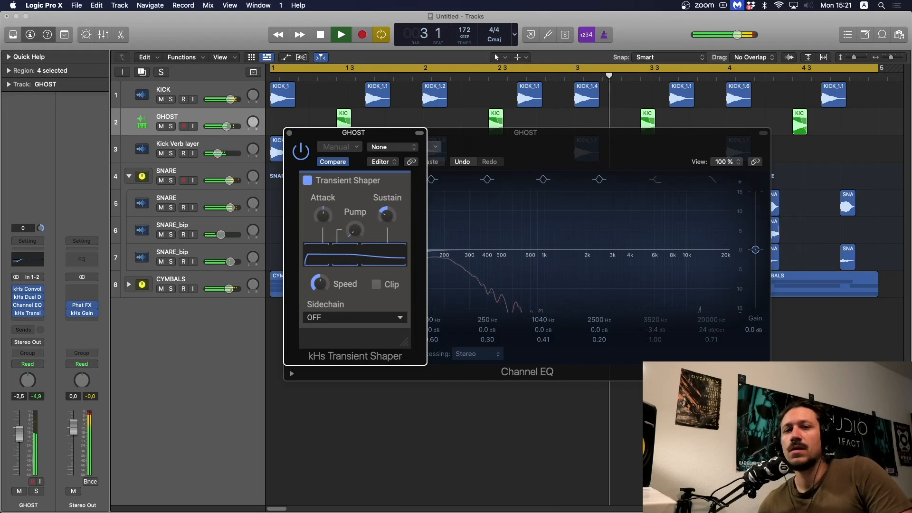
left_click(20, 445)
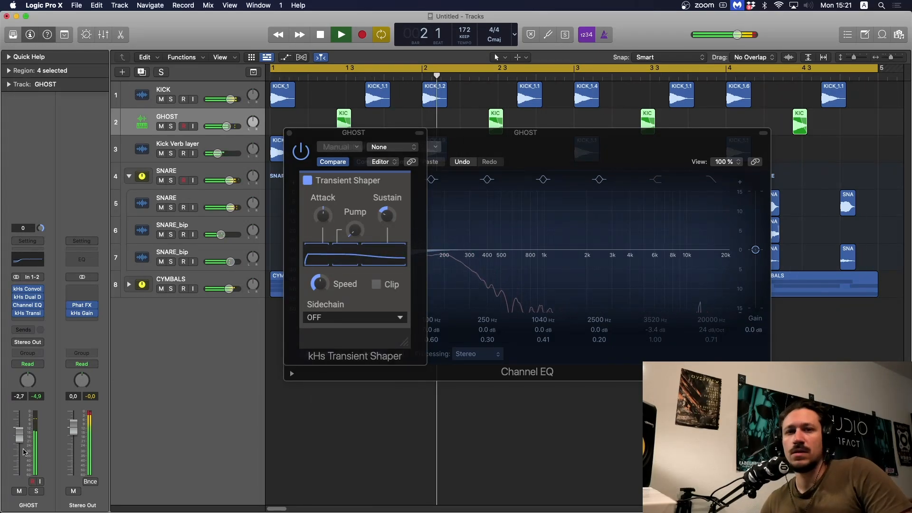
Close the GHOST plug-in windows and select the Kick Verb layer track with the loop playing
left_click(290, 134)
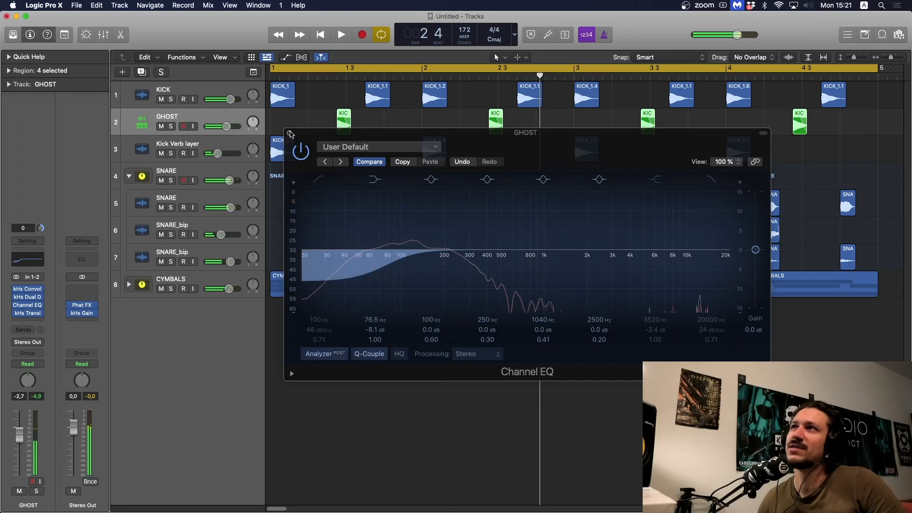
left_click(289, 135)
left_click(262, 144)
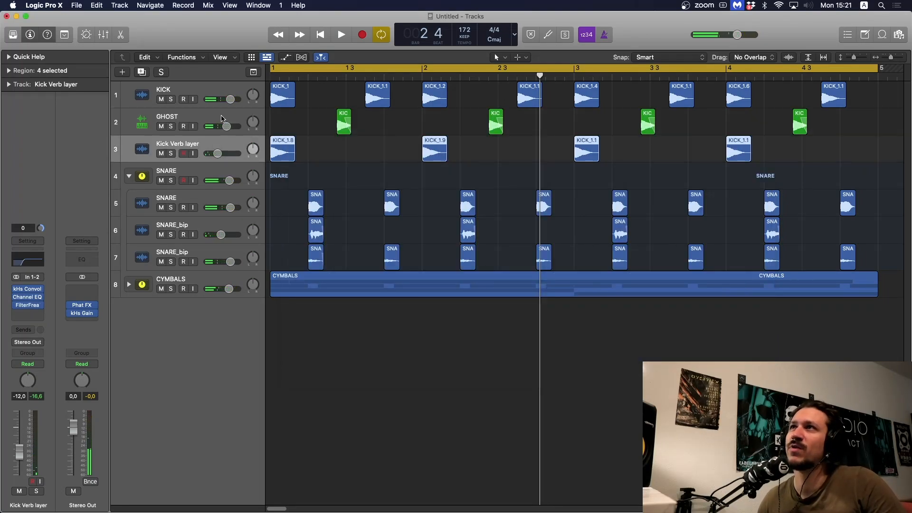
left_click(220, 88, "shift")
left_click(310, 118)
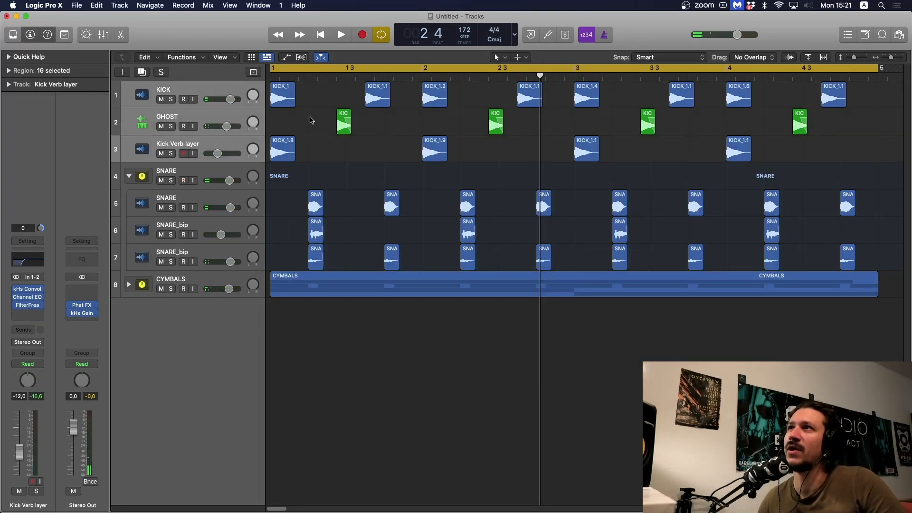
left_click(193, 122)
left_click(176, 145)
key("space")
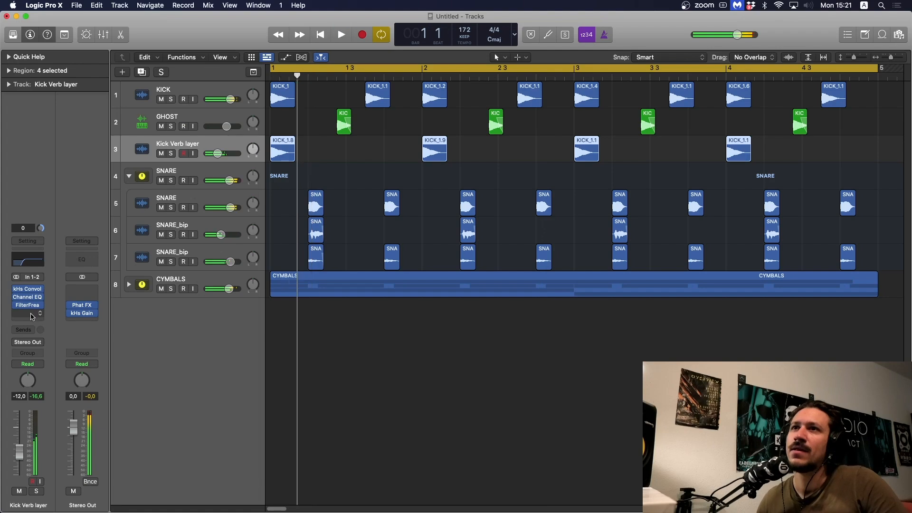
Add a second Channel EQ after FilterFreak on Kick Verb layer, with the low cut at 248 Hz and 12 dB/Oct, and close it
left_click(30, 302)
left_click(28, 298)
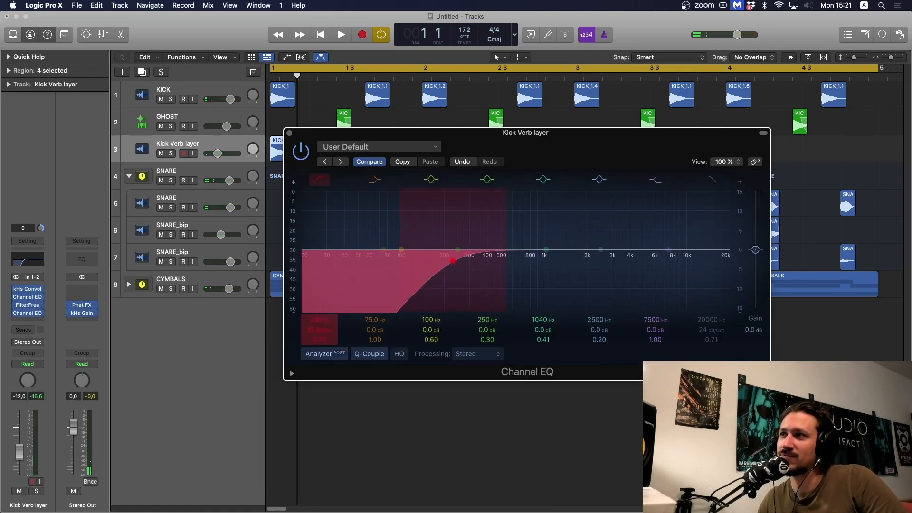
key("space")
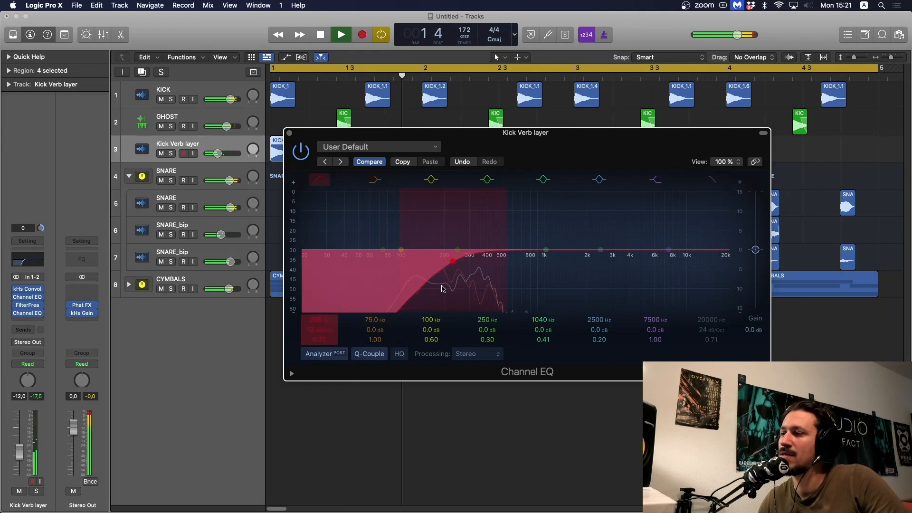
left_click_drag(442, 285, 447, 289)
key("space")
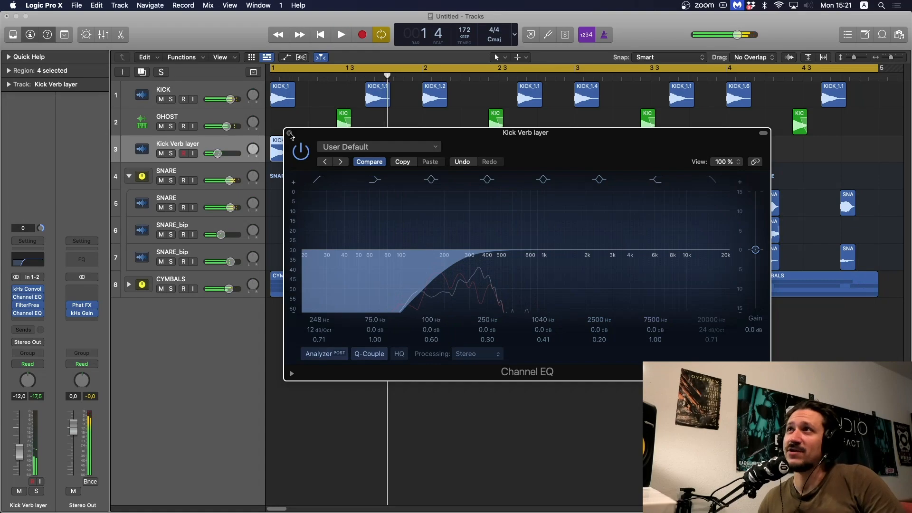
left_click(289, 134)
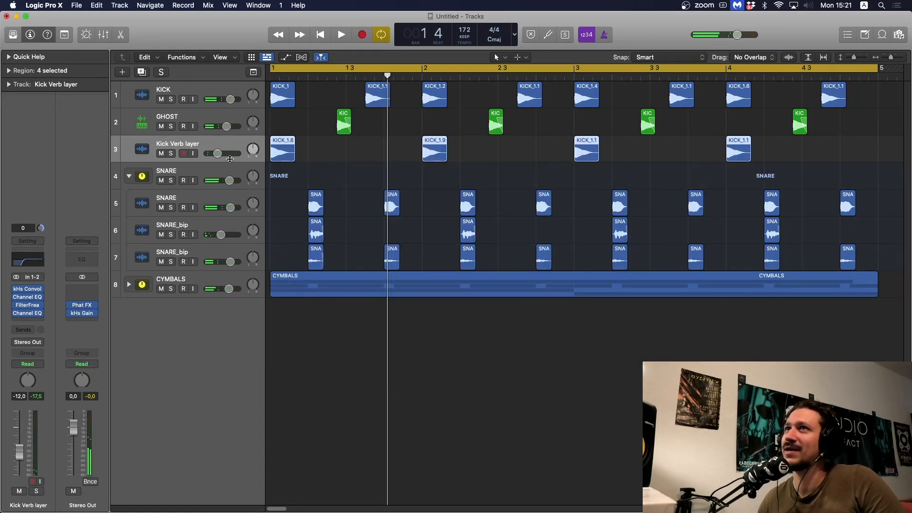
Group the KICK, GHOST and Kick Verb layer tracks into a summing stack named KICK
left_click(209, 92, "shift")
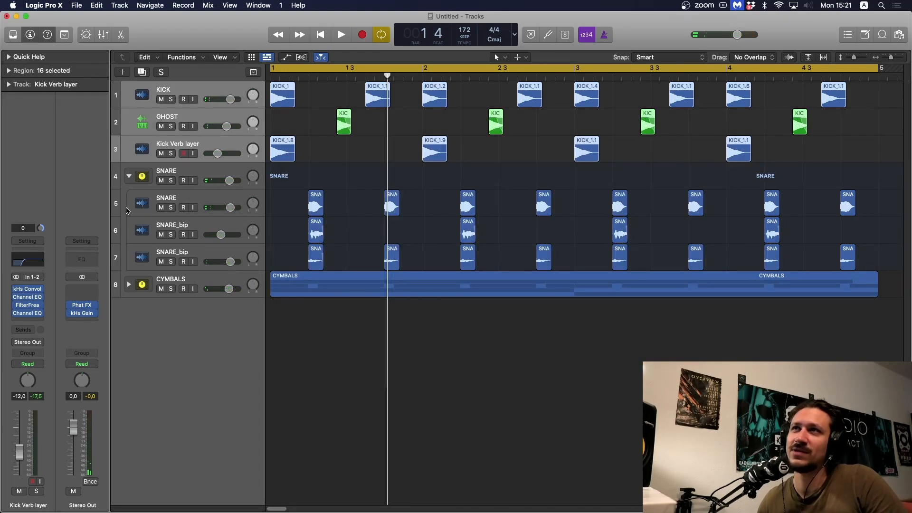
left_click(143, 150)
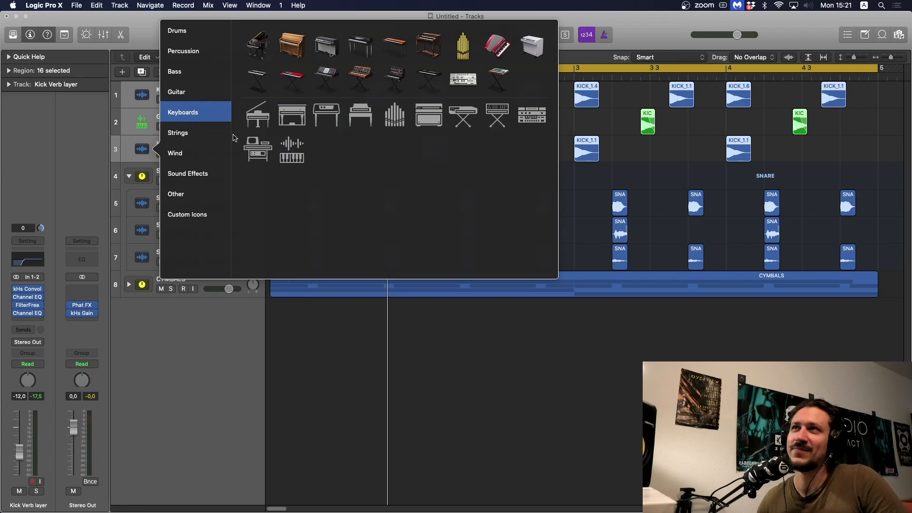
left_click(153, 151)
left_click(193, 95)
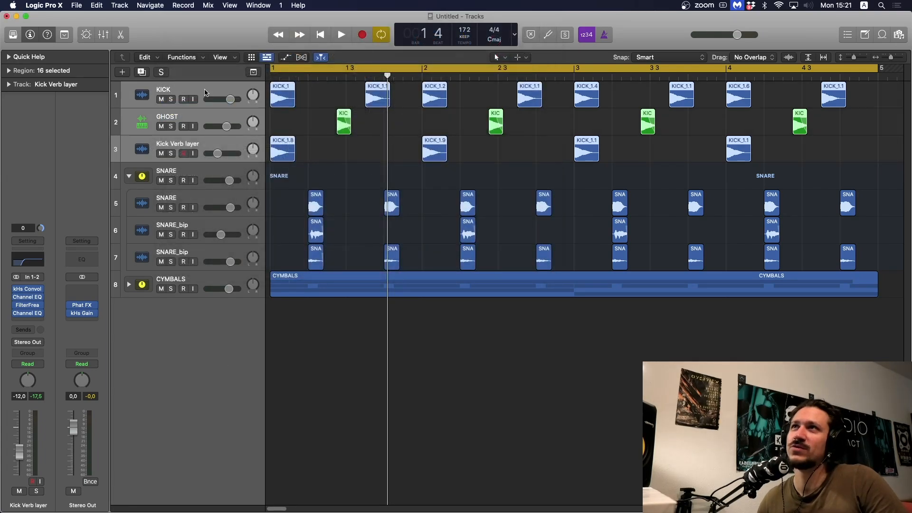
right_click(207, 92)
left_click(242, 165)
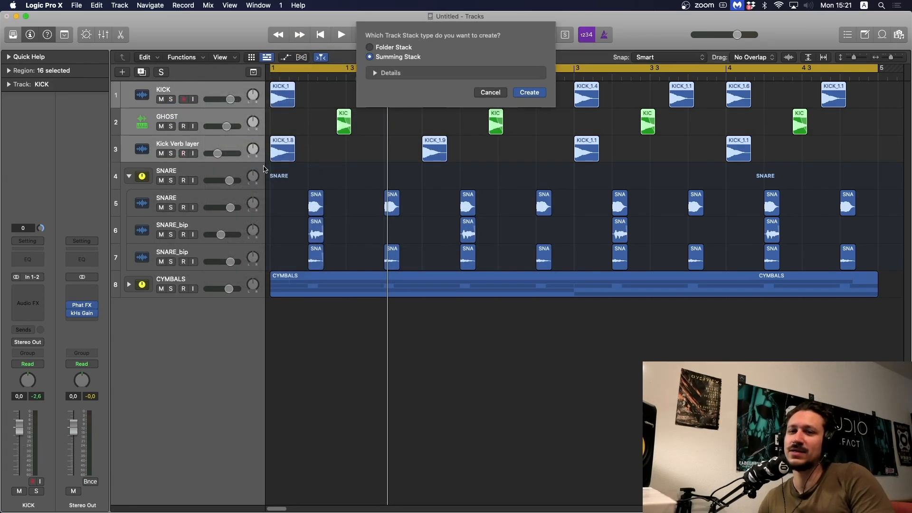
key("Return")
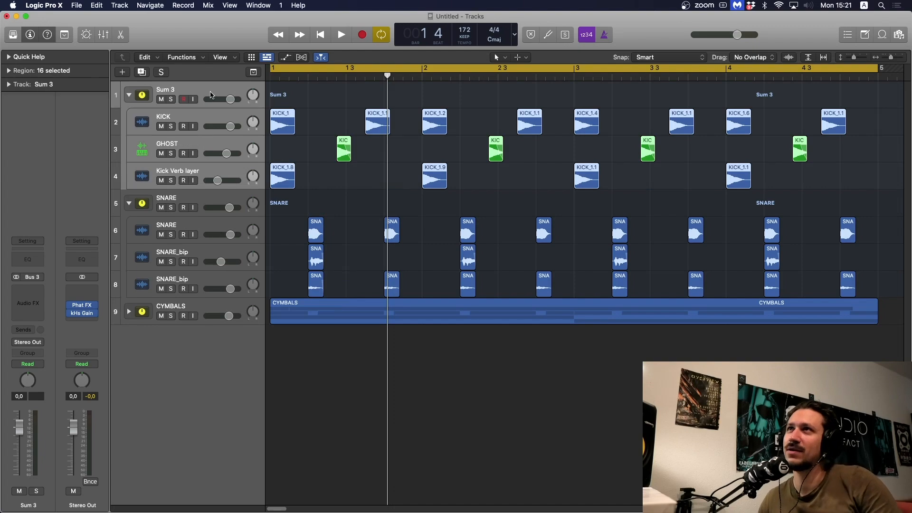
key("Return")
Collapse the KICK and SNARE stacks and play the beat with KICK, SNARE and CYMBALS soloed
key("space")
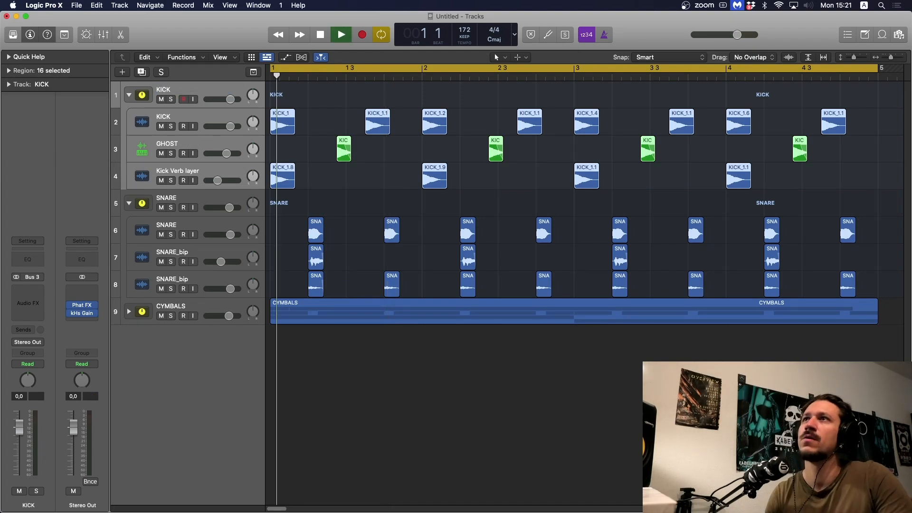
left_click(175, 92)
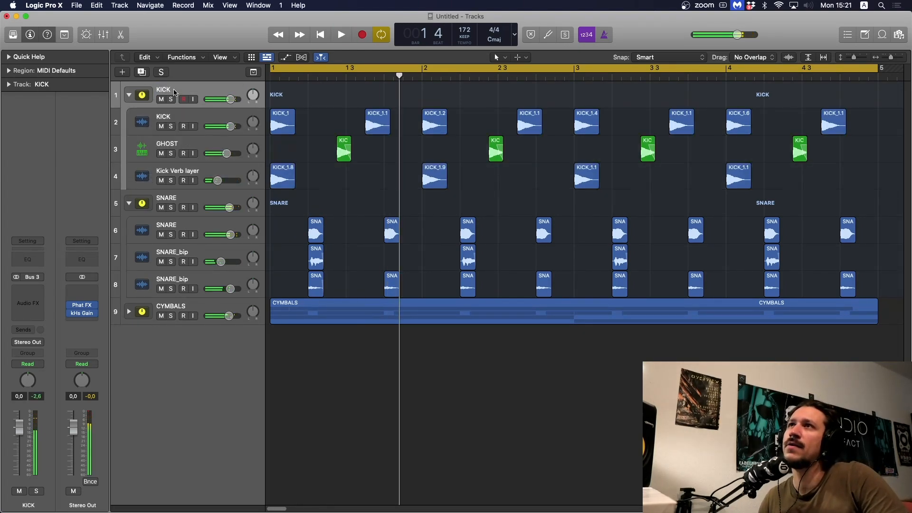
left_click(170, 99)
left_click(128, 96)
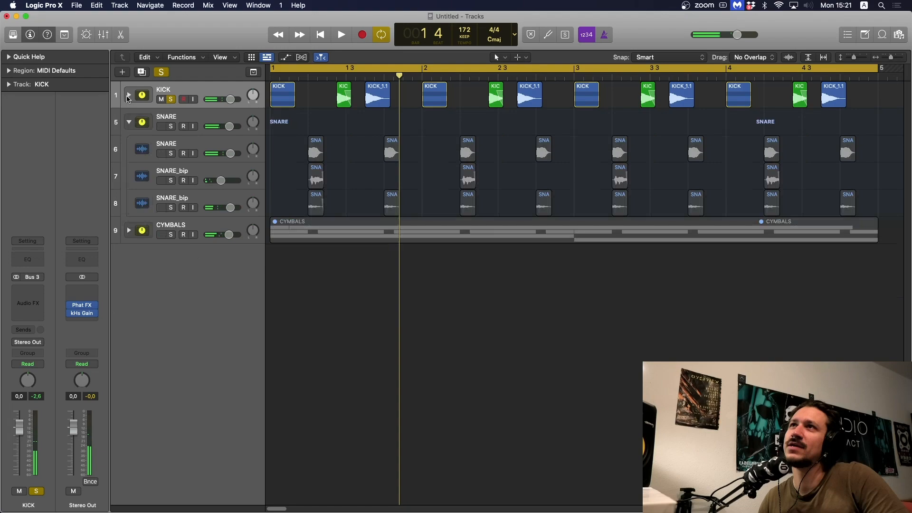
left_click(128, 121)
left_click(171, 154)
left_click(170, 126)
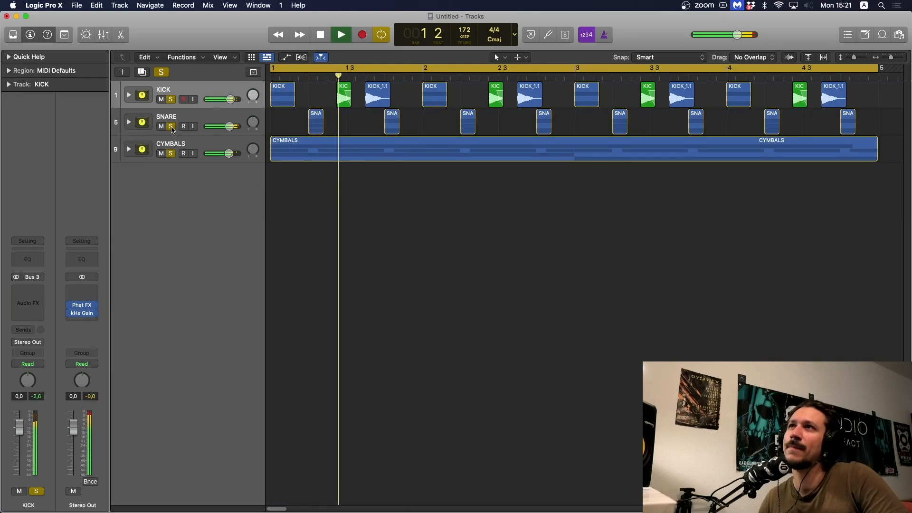
key("space")
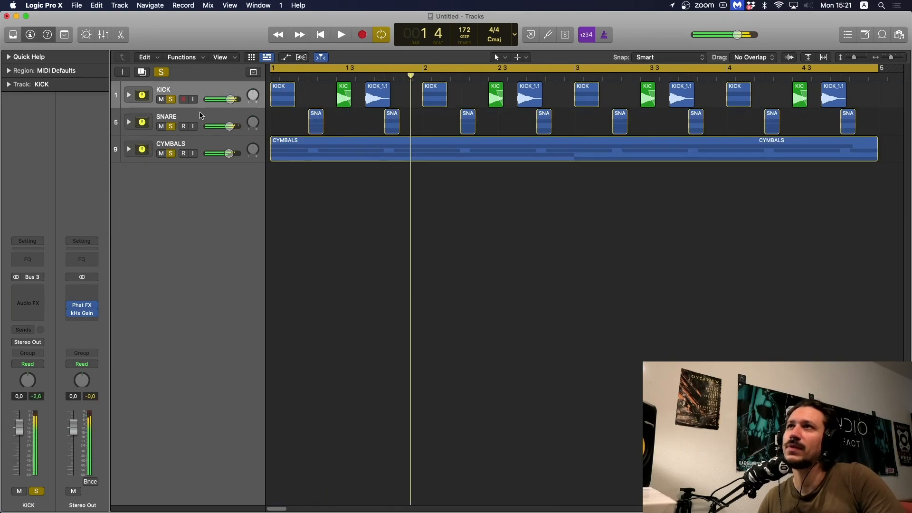
Route the outputs of the KICK, SNARE and CYMBALS stacks to Bus 18
left_click(47, 341)
mouse_move(56, 375)
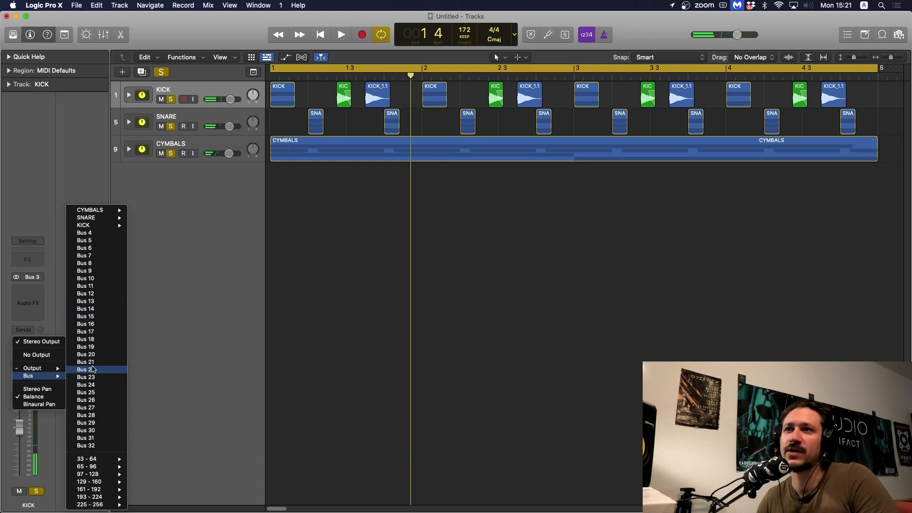
left_click(92, 333)
key("Down")
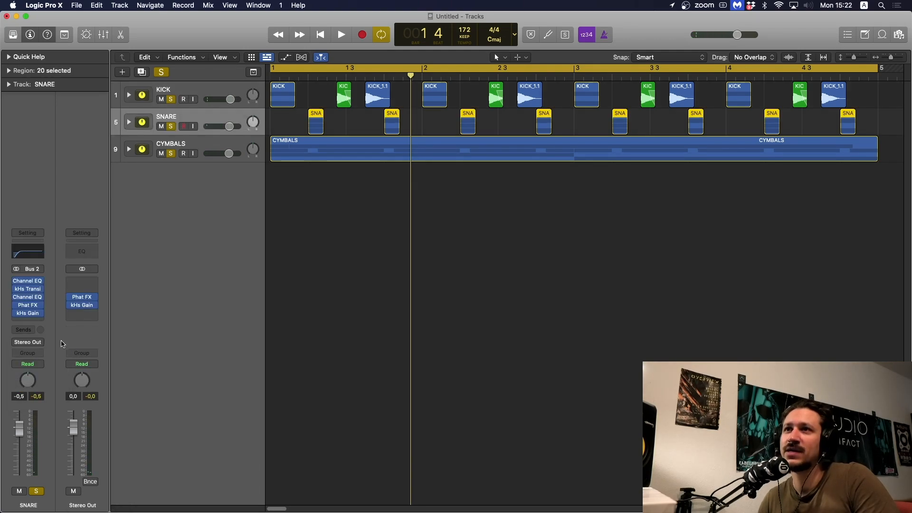
left_click(41, 346)
mouse_move(54, 381)
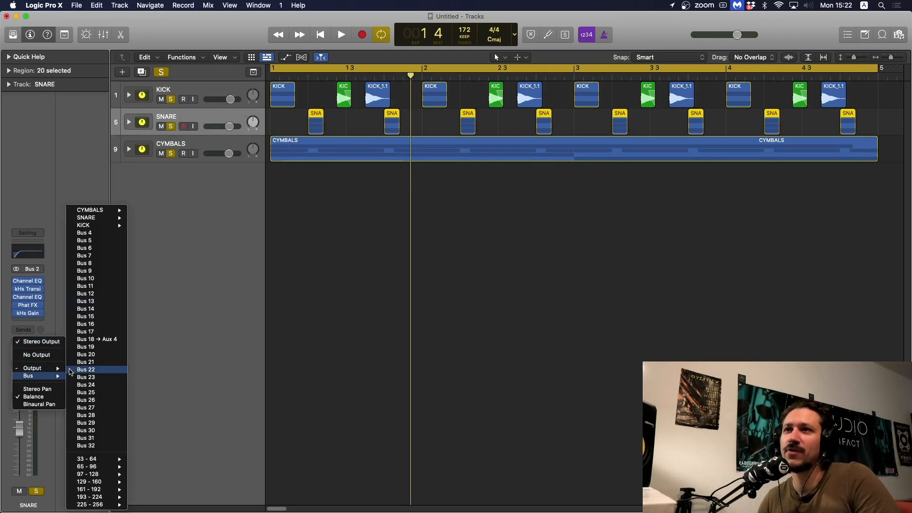
left_click(95, 339)
key("Down")
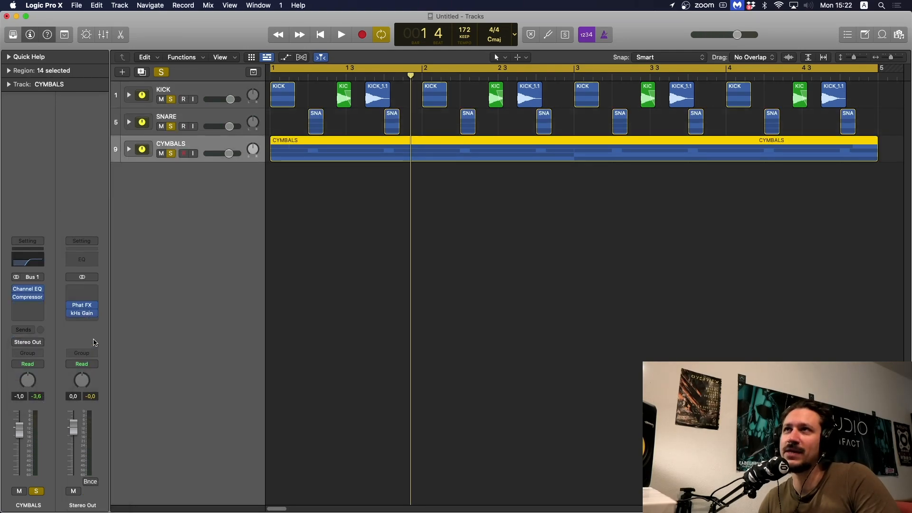
left_click(37, 341)
mouse_move(43, 375)
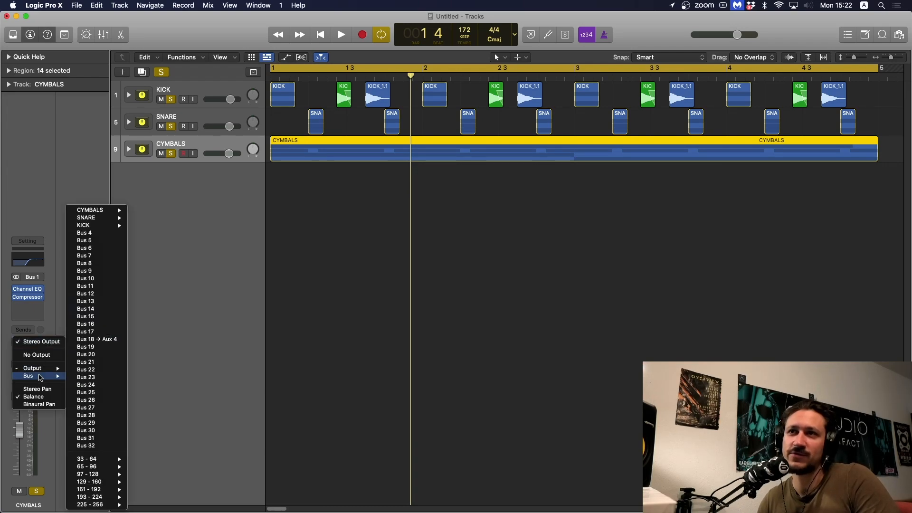
left_click(96, 339)
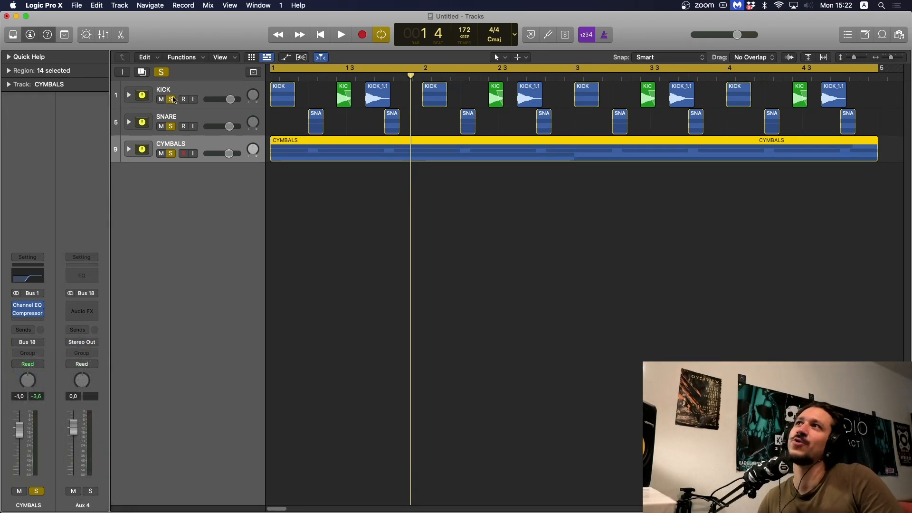
Name the Bus 18 aux DRUMS and add it to the track list by switching its automation to Latch and back to Read
key("space")
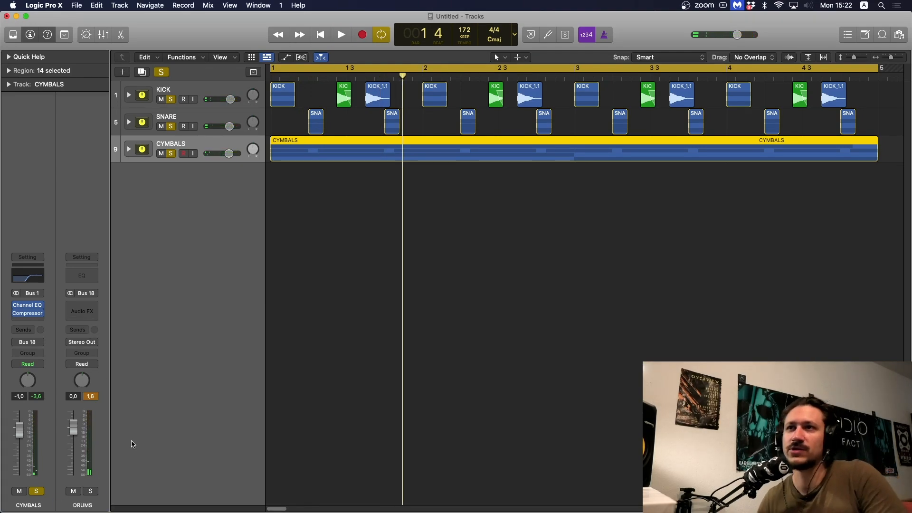
left_click(96, 364)
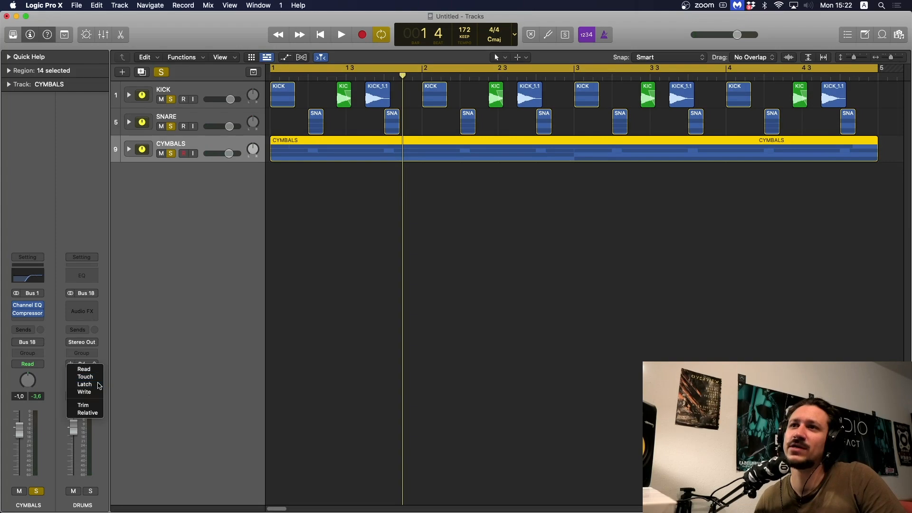
left_click(98, 384)
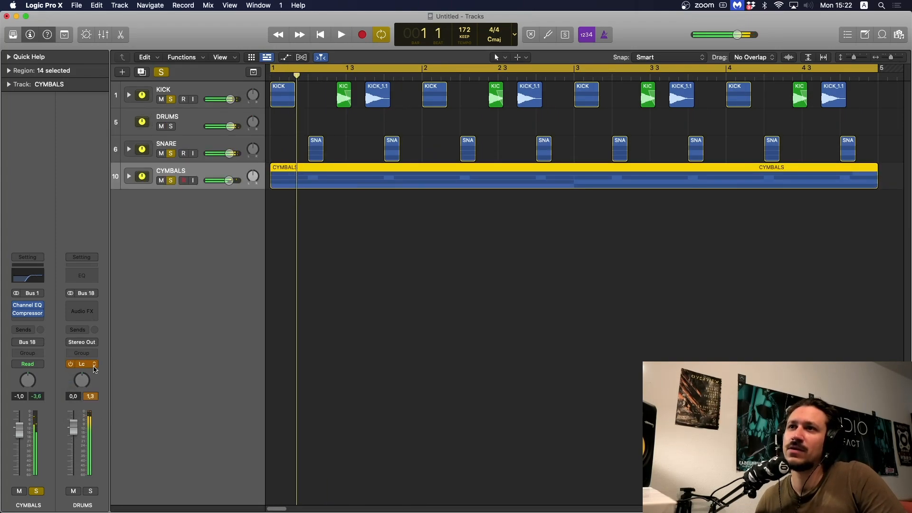
left_click(95, 364)
left_click(83, 348)
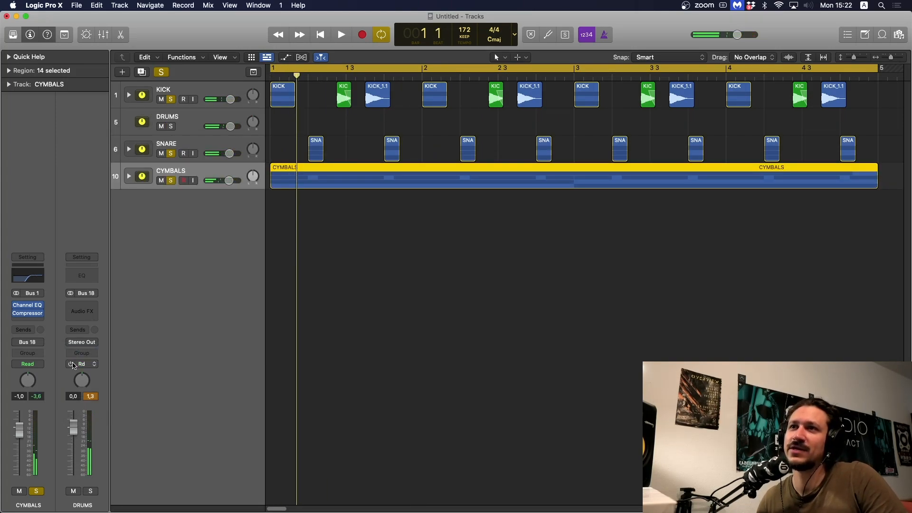
Move the DRUMS track below CYMBALS, clear the solos on the stacks and solo DRUMS instead
left_click_drag(186, 121, 190, 195)
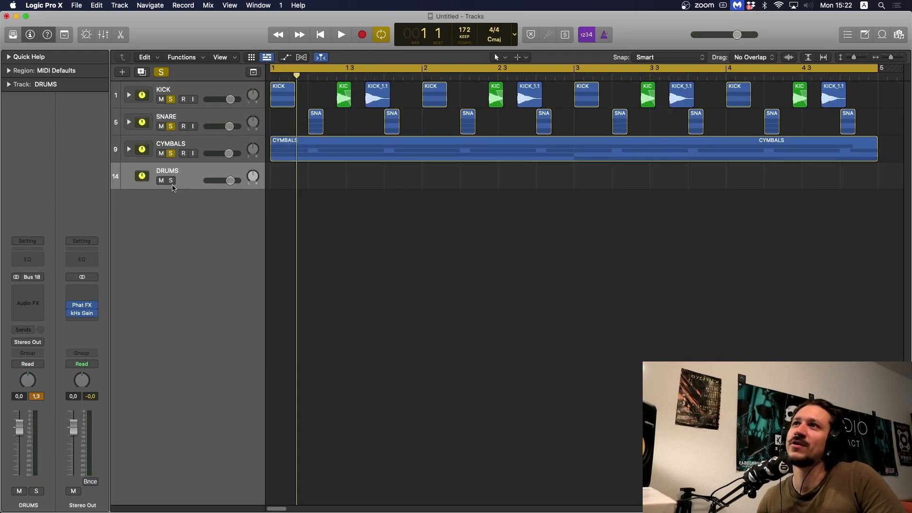
left_click(170, 153, "alt")
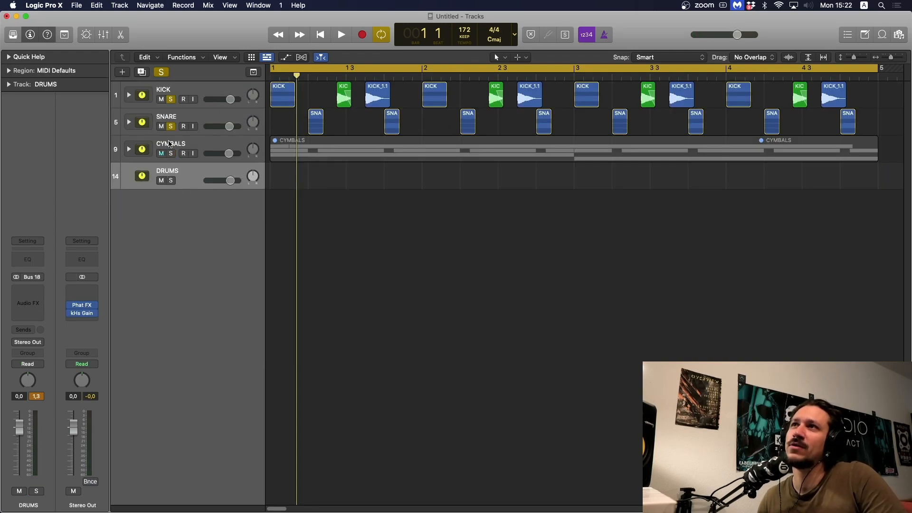
left_click(171, 181)
Copy Phat FX and kHs Gain from the Stereo Out onto the DRUMS bus and play the beat
key("space")
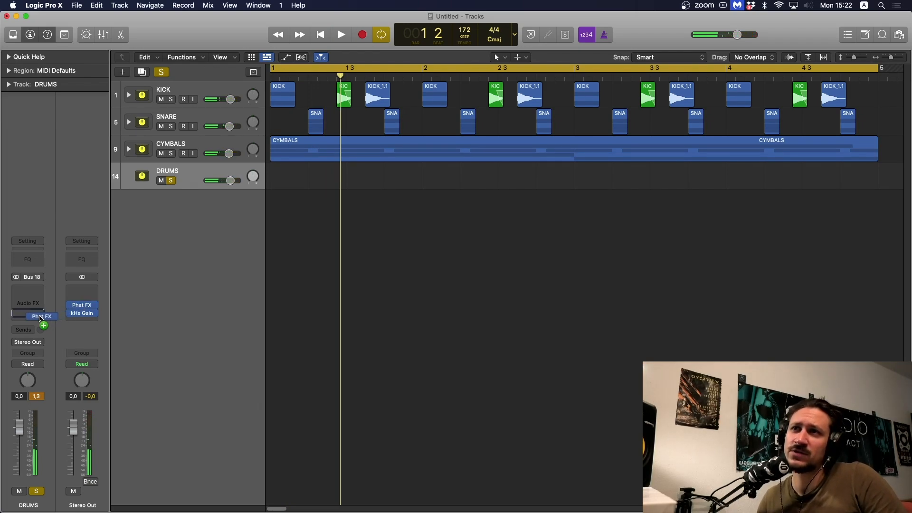
left_click_drag(39, 323, 40, 322)
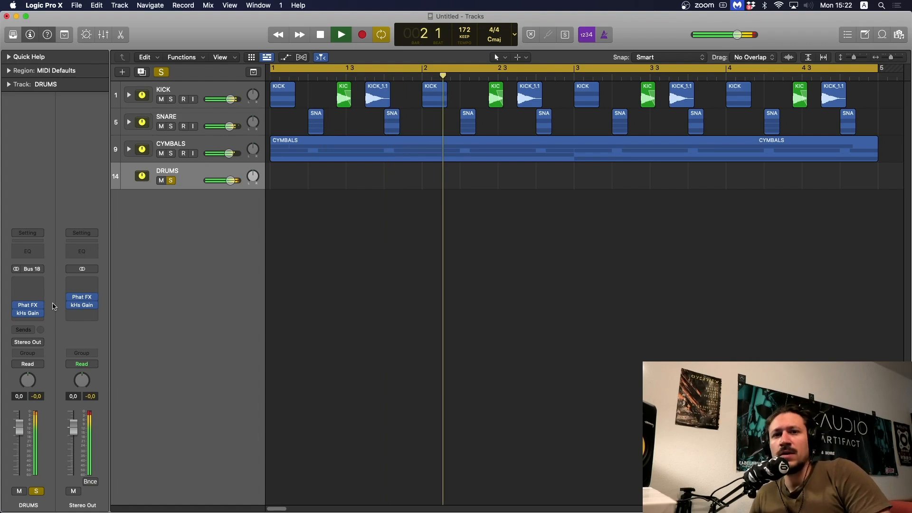
key("space")
Insert a Channel EQ ahead of Phat FX on the DRUMS bus and set its processing to Side Only
left_click(40, 282)
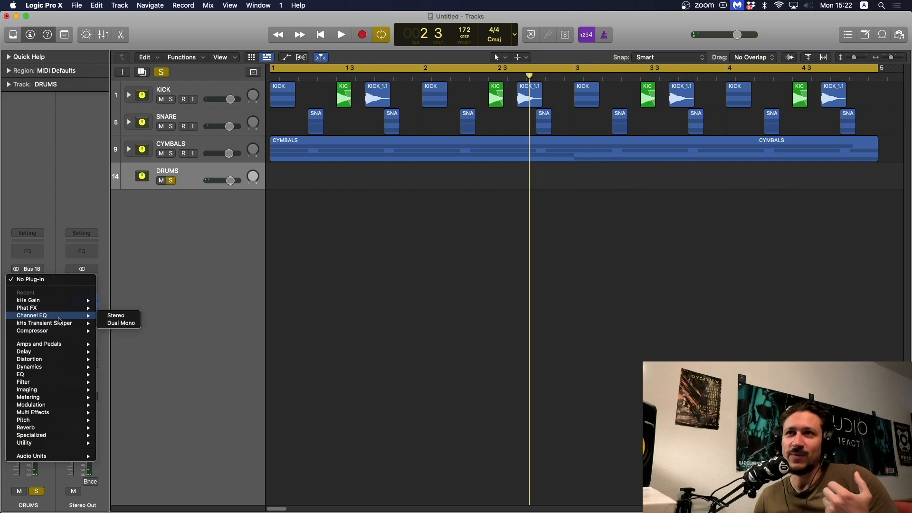
left_click(98, 299)
left_click(475, 354)
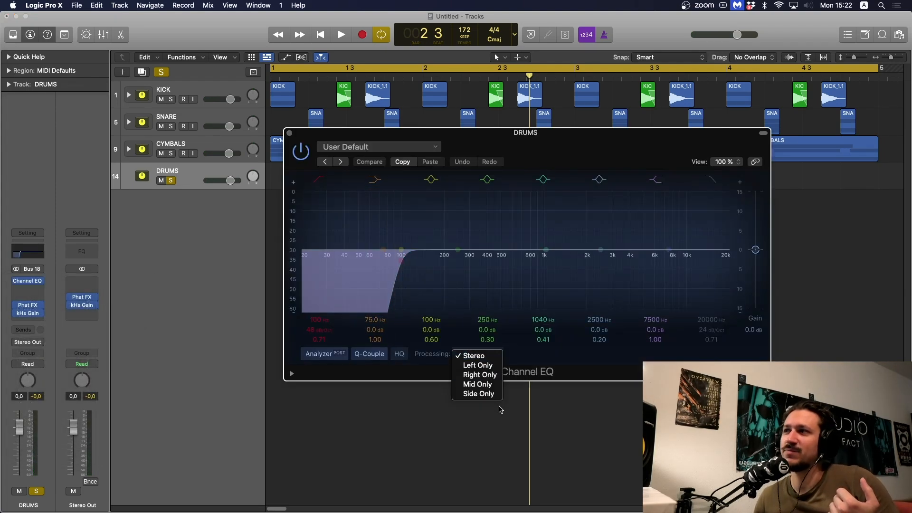
left_click(484, 394)
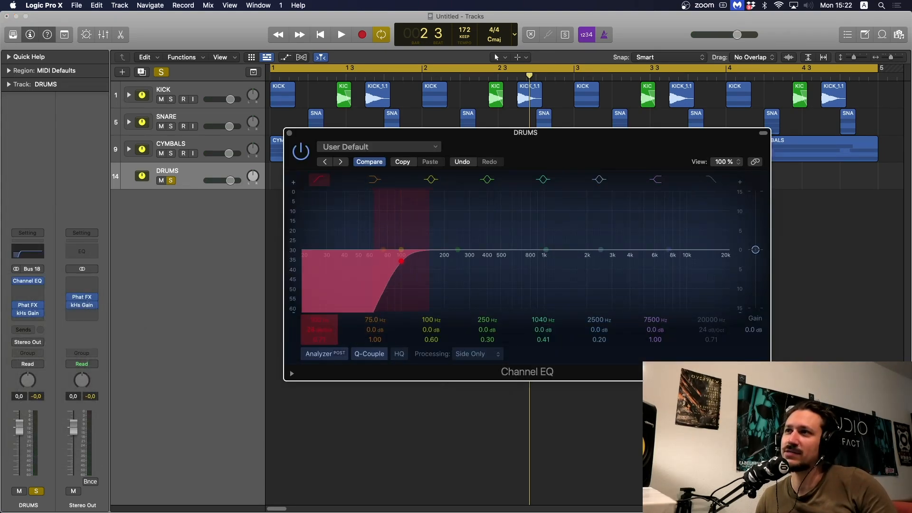
Set the DRUMS Channel EQ's low cut to 210 Hz at 12 dB/Oct while playing the beat
key("space")
mouse_move(351, 281)
left_mouse_down()
mouse_move(413, 298)
mouse_move(452, 284)
left_mouse_up()
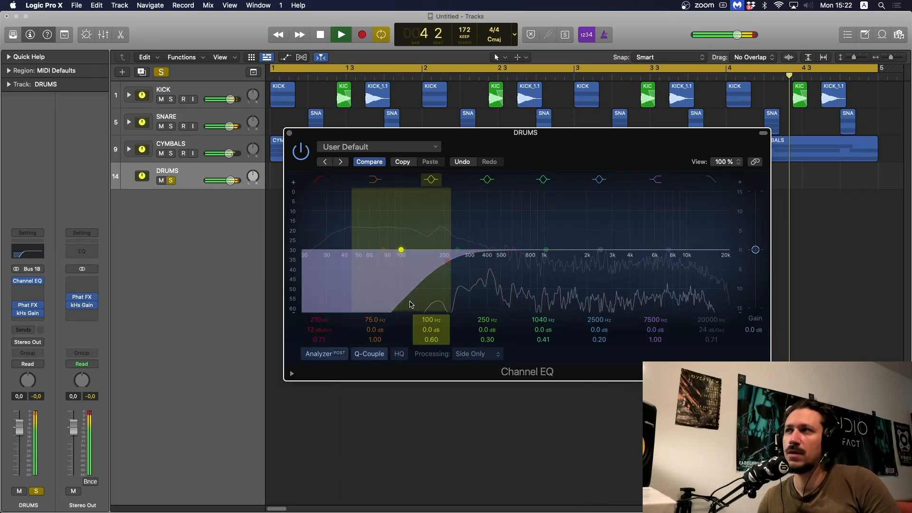
key("space")
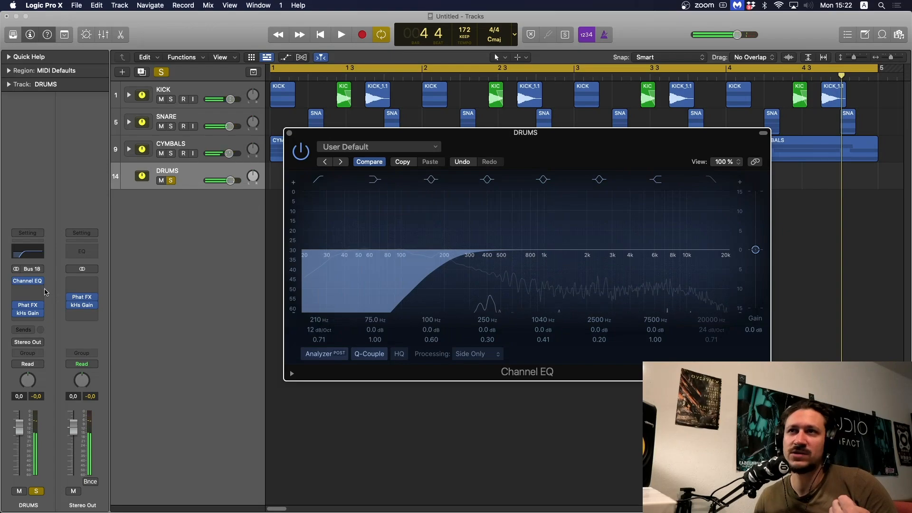
Insert a stereo Fire plug-in below the Channel EQ on the DRUMS bus and close the EQ window
left_click(53, 288)
mouse_move(54, 464)
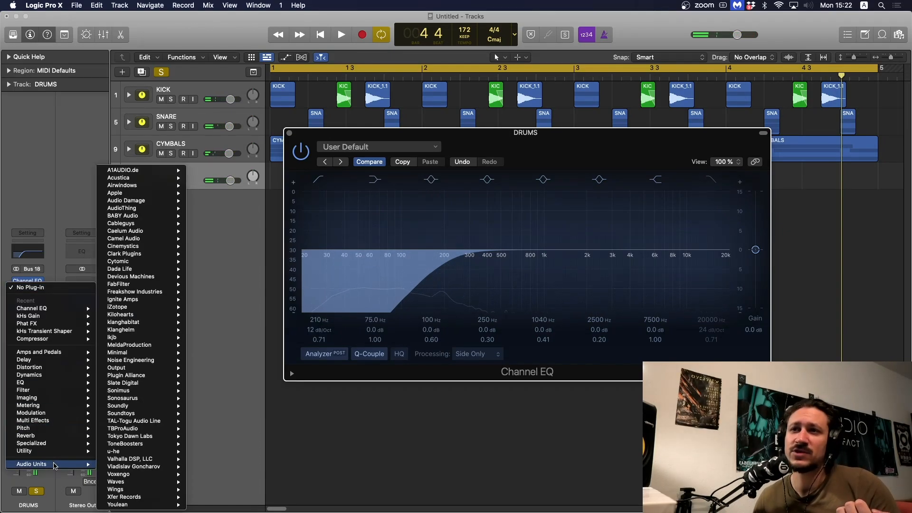
mouse_move(141, 490)
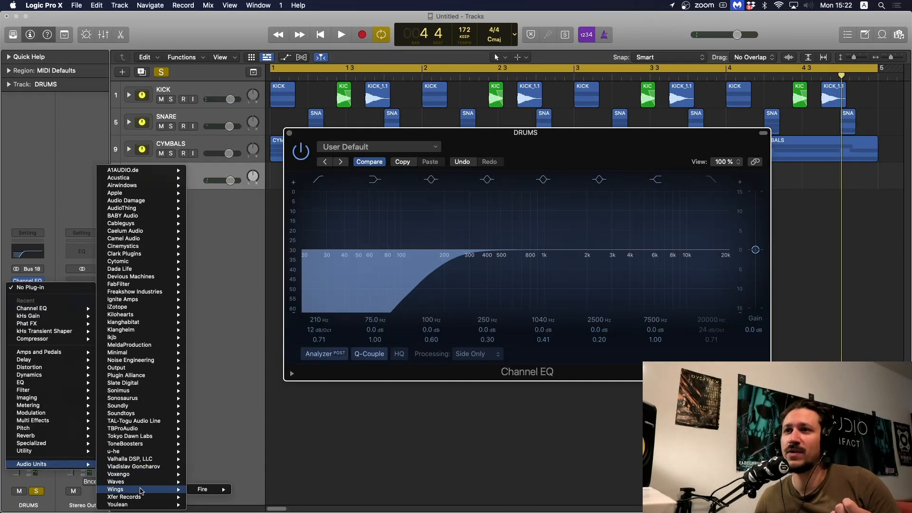
mouse_move(204, 490)
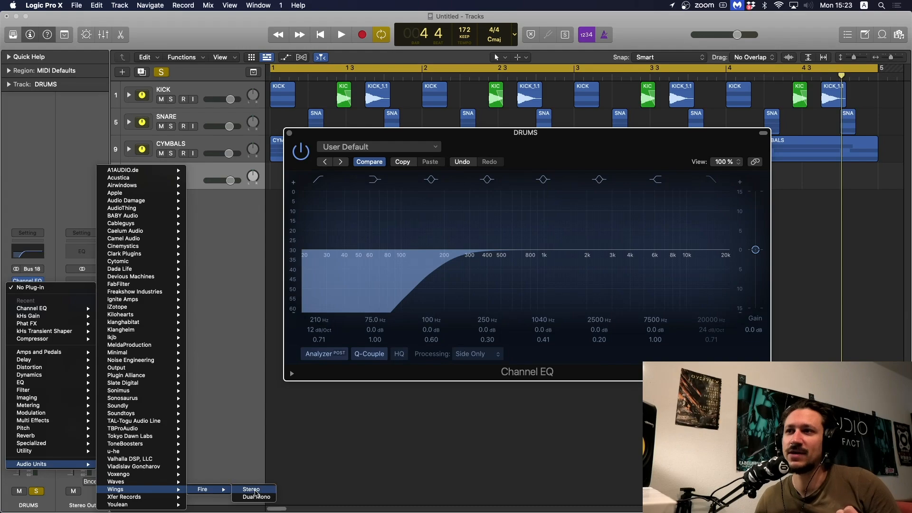
left_click(247, 491)
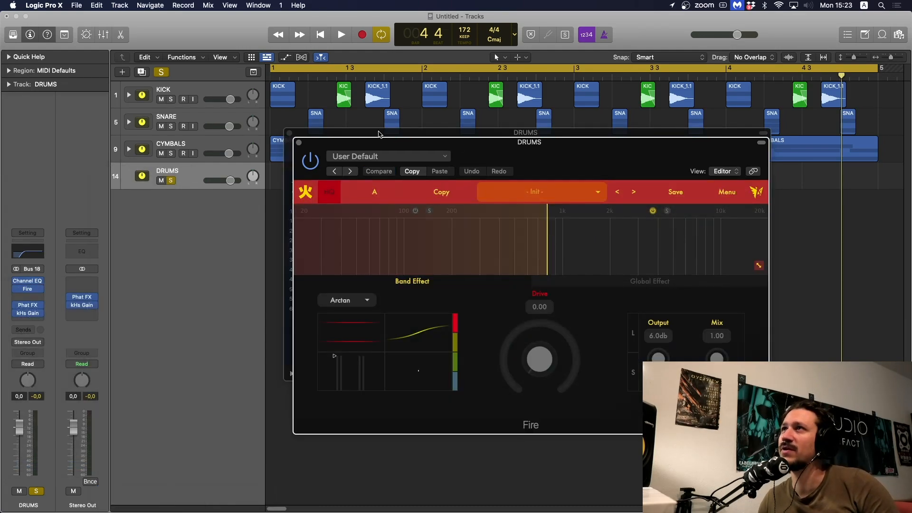
left_click(289, 133)
left_click_drag(353, 143, 278, 132)
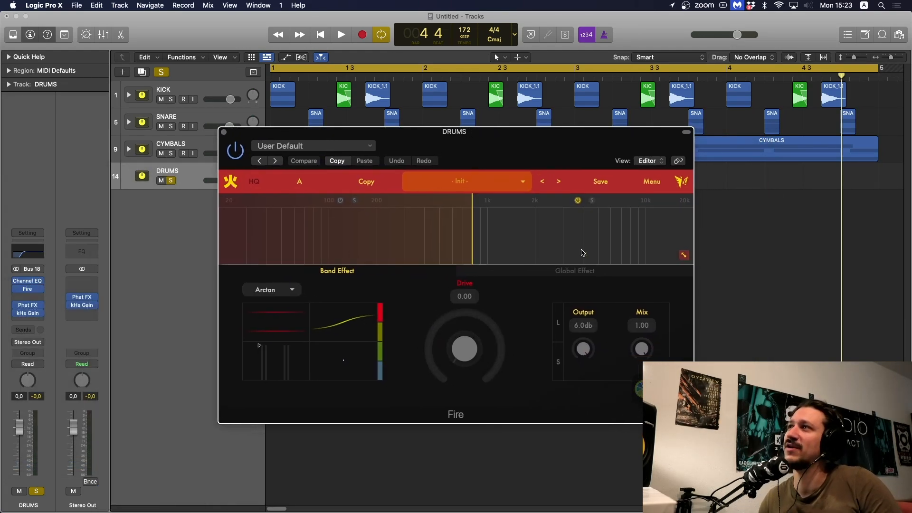
Move Fire's band split to about 820 Hz and set the high band's Drive to 22.09 during playback
left_click(554, 226)
left_click_drag(473, 244, 476, 246)
key("space")
key("space")
key("space")
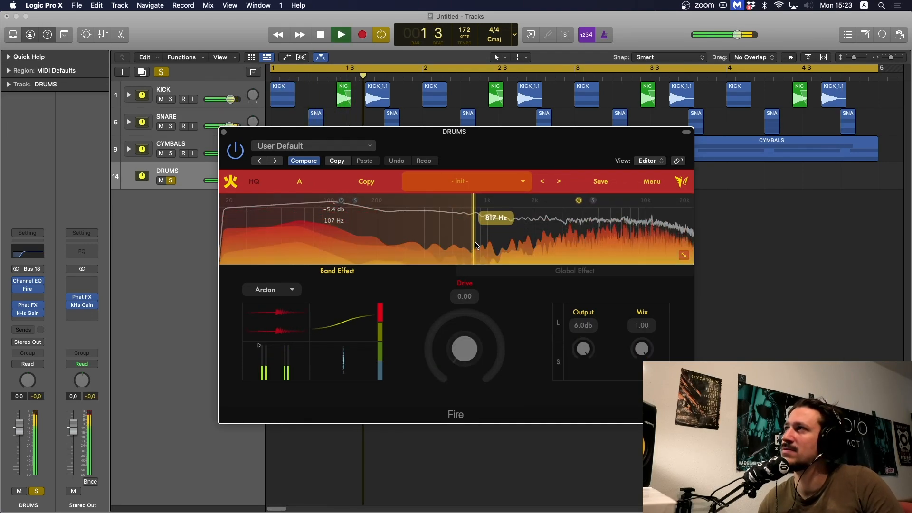
left_click_drag(466, 368, 469, 361)
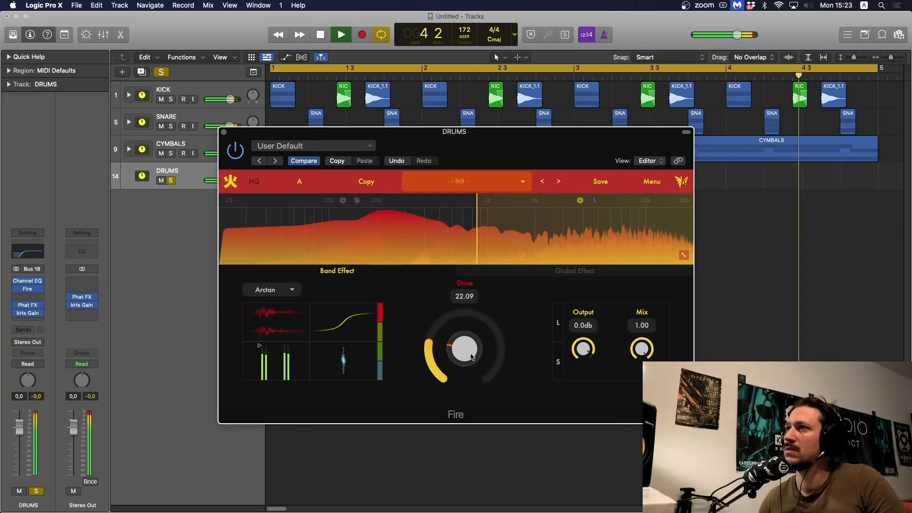
Reduce the Mix of Fire's high band to 0.20, close the plug-in and play the beat
key("space")
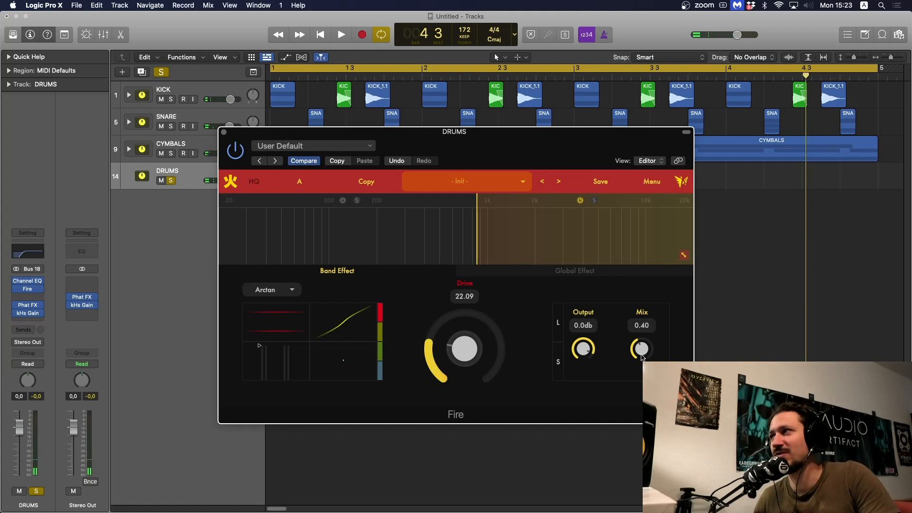
key("space")
left_click_drag(641, 358, 637, 378)
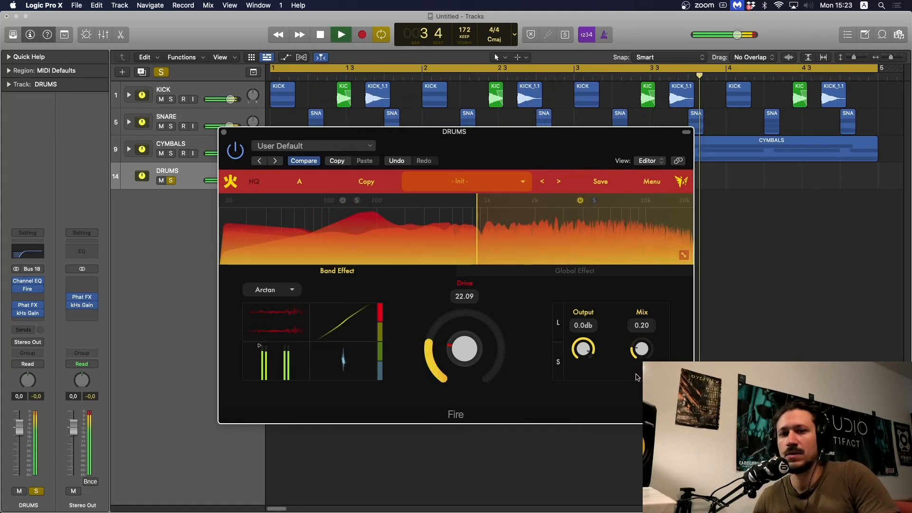
key("space")
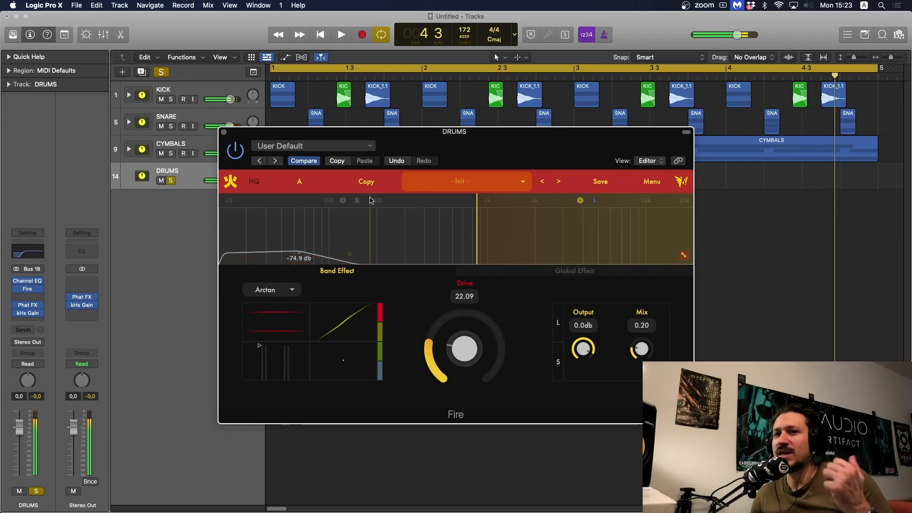
left_click(225, 133)
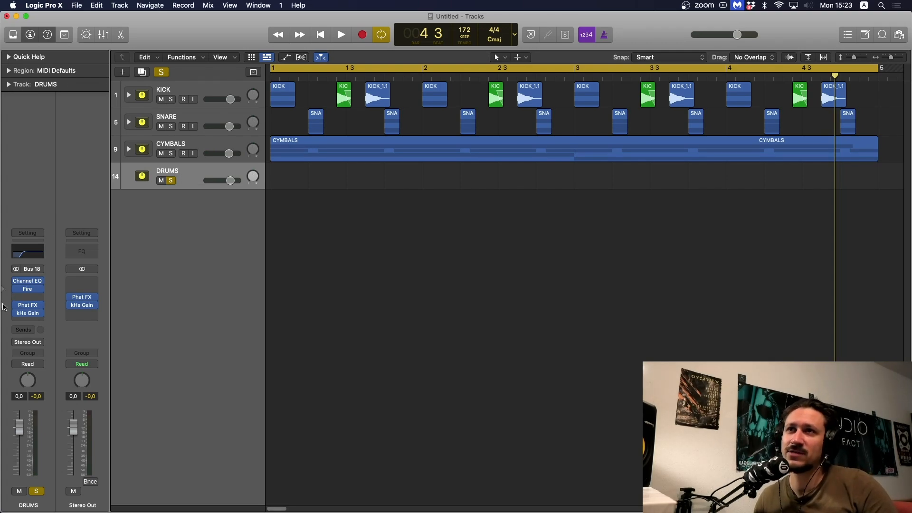
key("space")
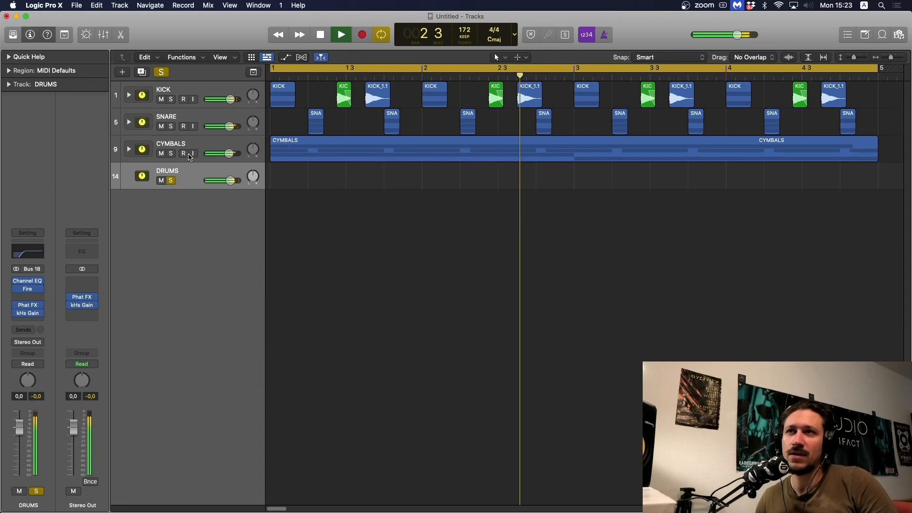
key("space")
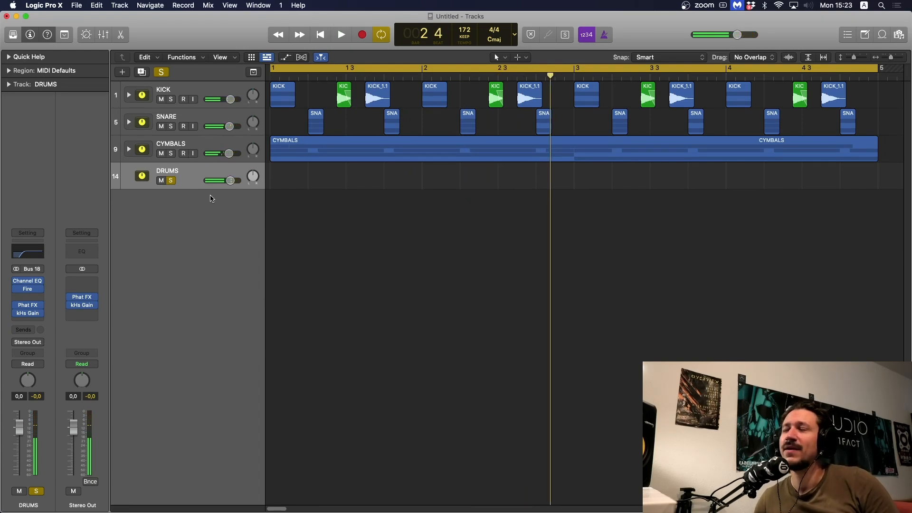
Bounce bars 1 to 5 offline as a 24-bit PCM Wave file without MP3, saved to the Desktop as DRUM NUKE
key("super+Left")
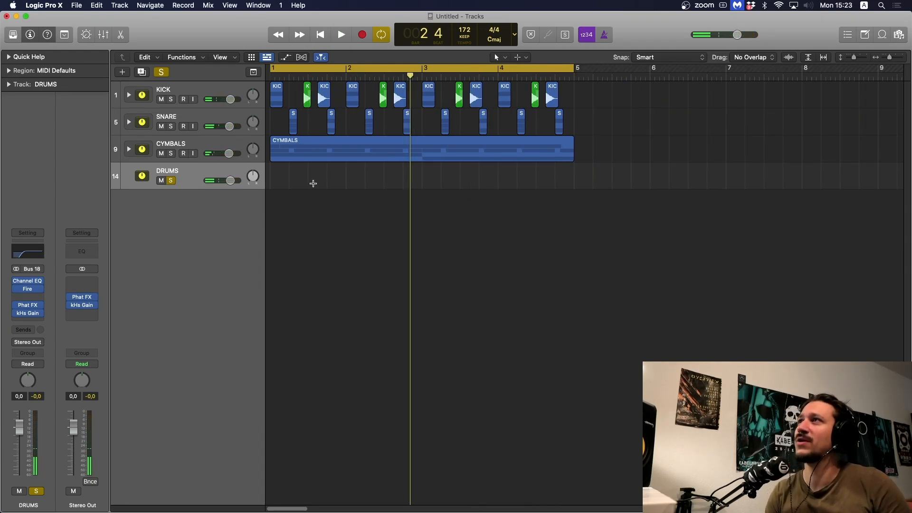
left_click(90, 482)
left_click(309, 118)
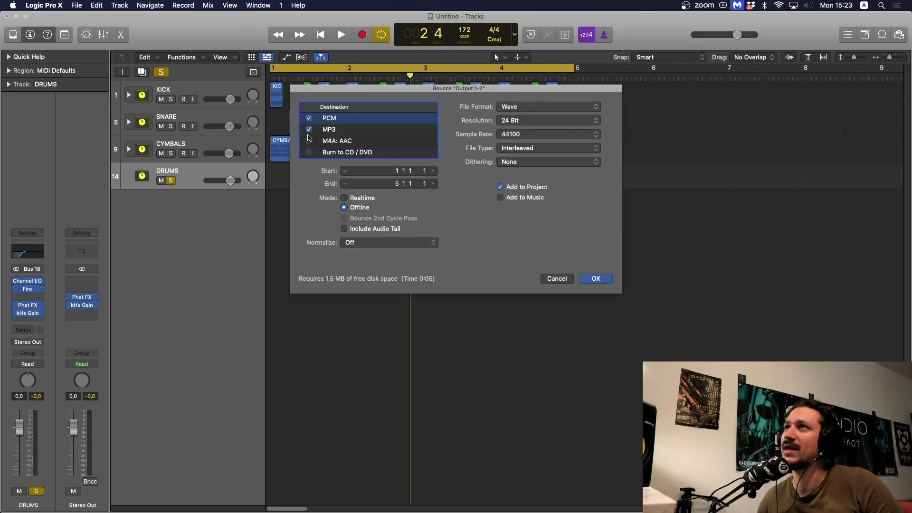
left_click(309, 130)
left_click(327, 118)
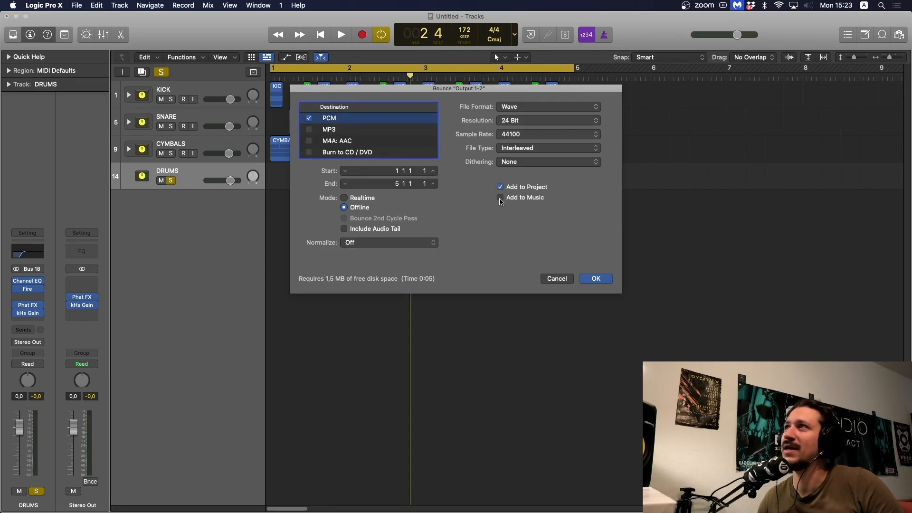
left_click(596, 277)
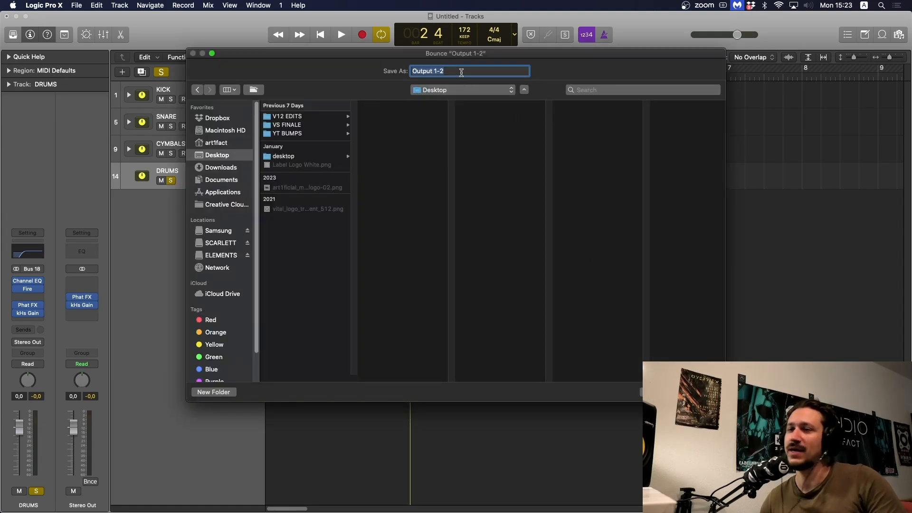
type("DRUM NUKE")
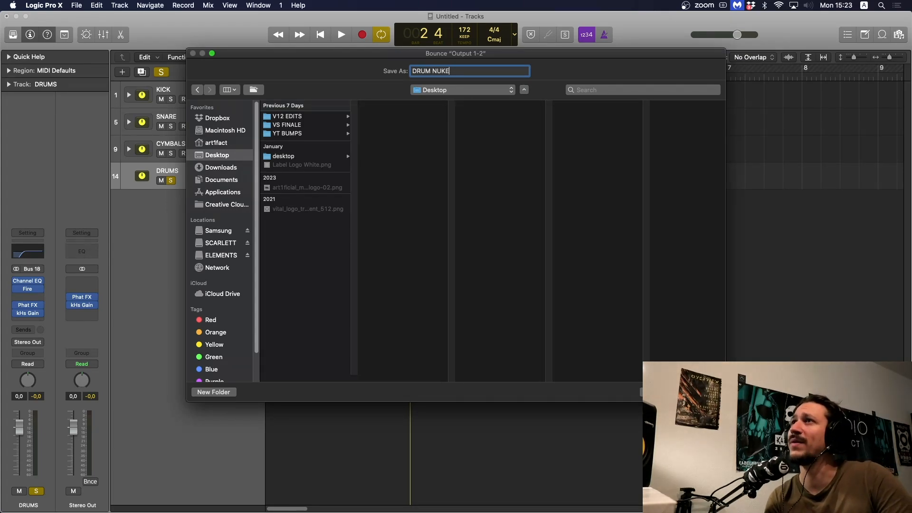
key("Return")
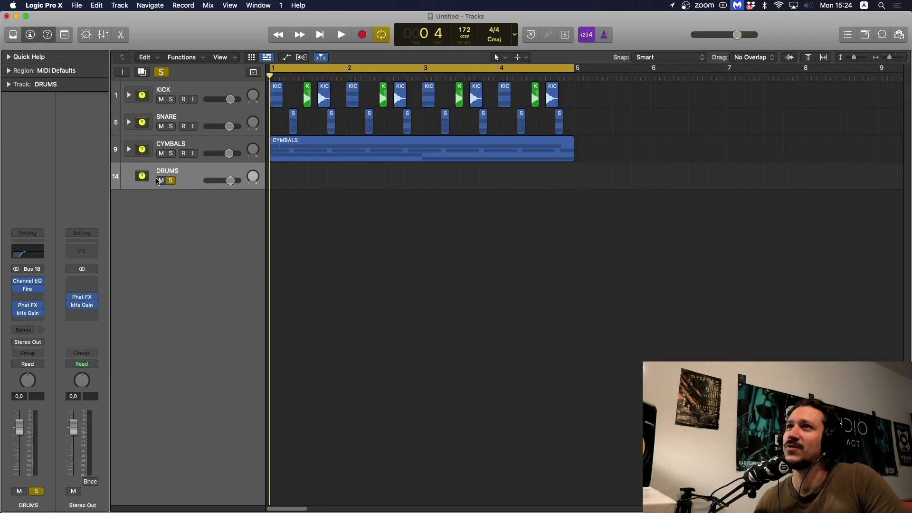
Unsolo DRUMS, import DRUM NUKE.wav from the desktop onto a new track at bar 1 and play it soloed
left_click(171, 181)
key("F11")
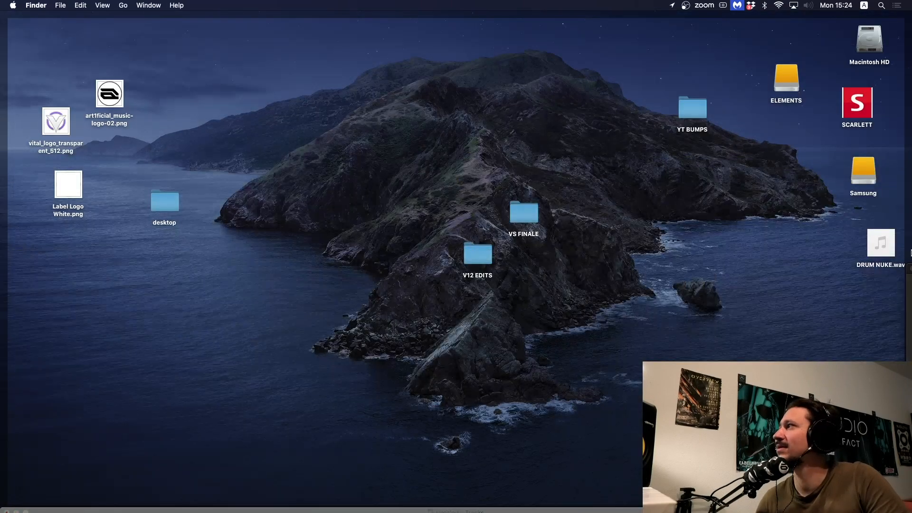
left_click_drag(880, 240, 268, 215)
left_click(171, 208)
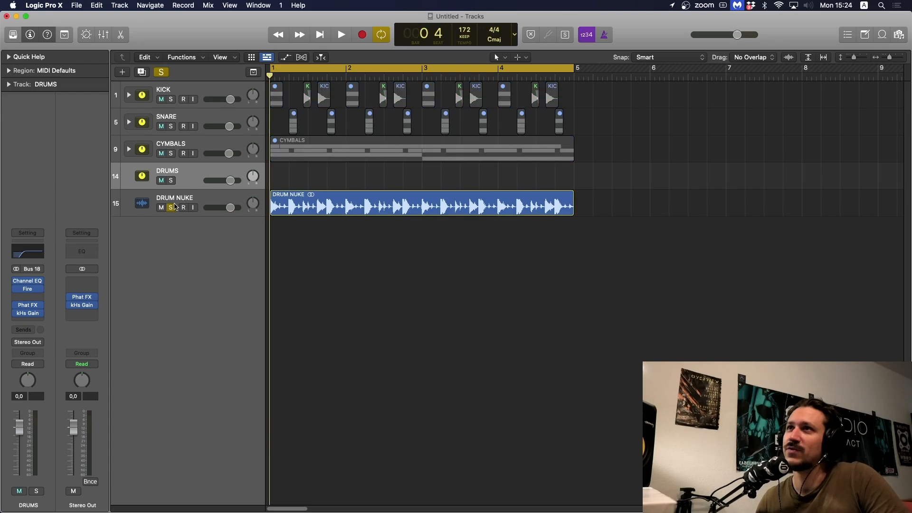
left_click(176, 202)
key("space")
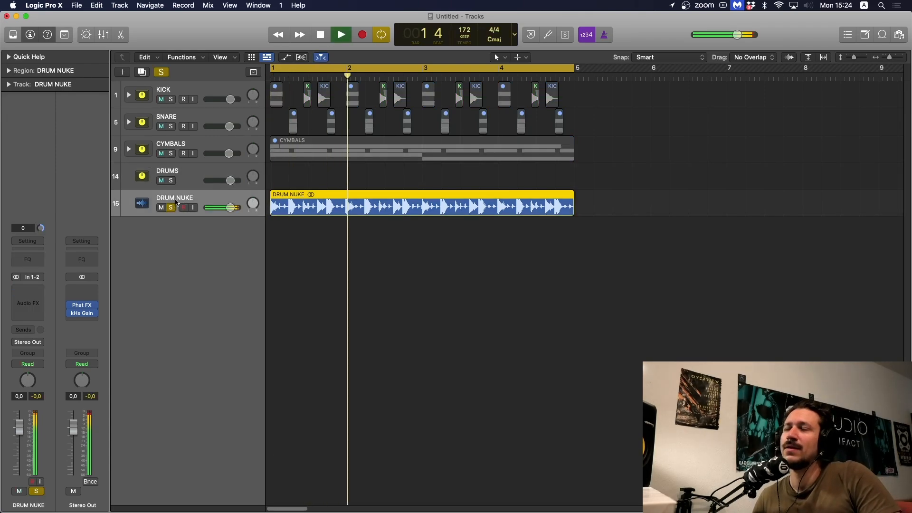
key("space")
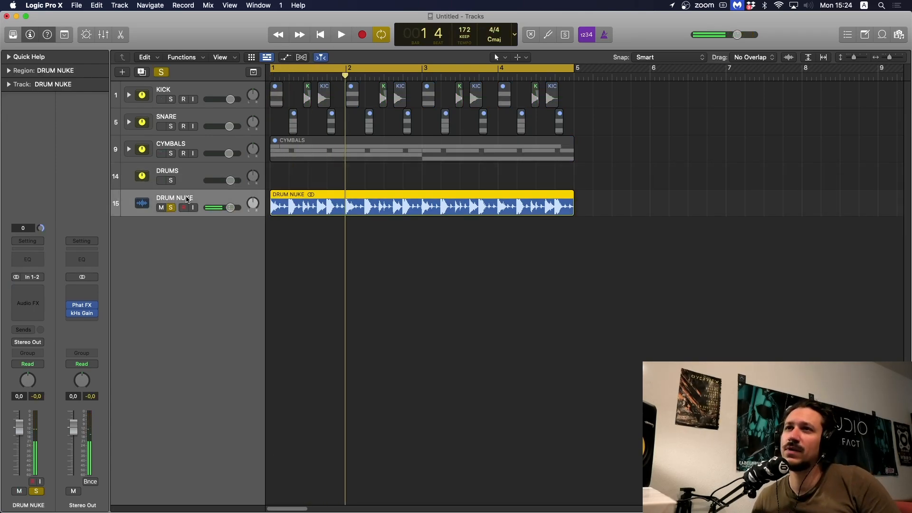
Route the DRUM NUKE track's output to Bus 18 (DRUMS)
left_click(192, 178)
left_click(189, 198)
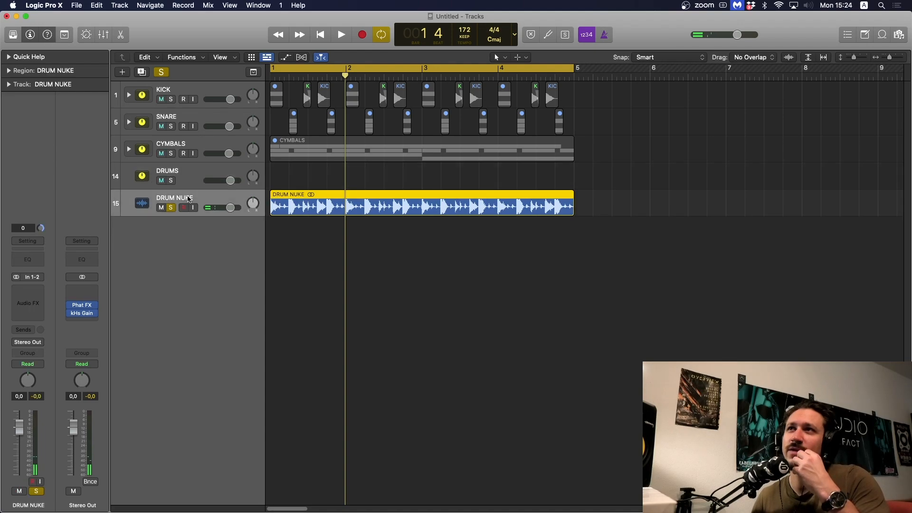
left_click(41, 342)
mouse_move(57, 377)
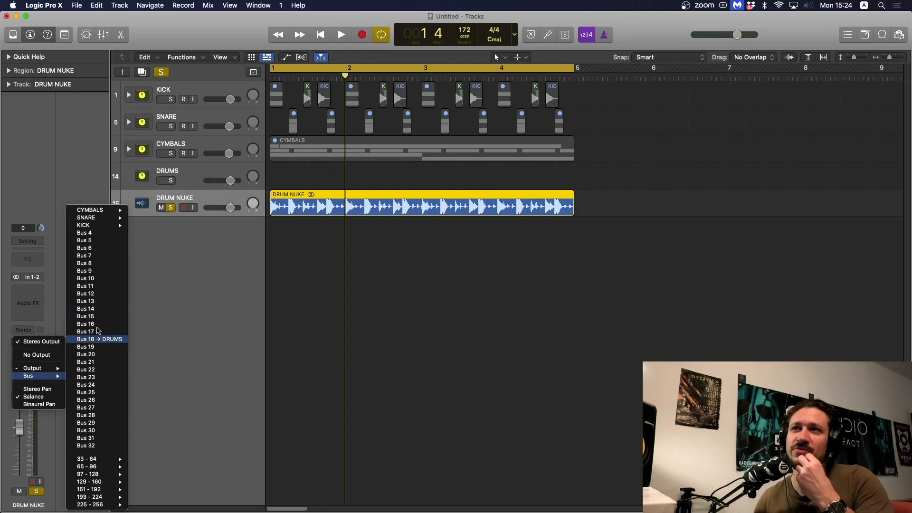
left_click(103, 343)
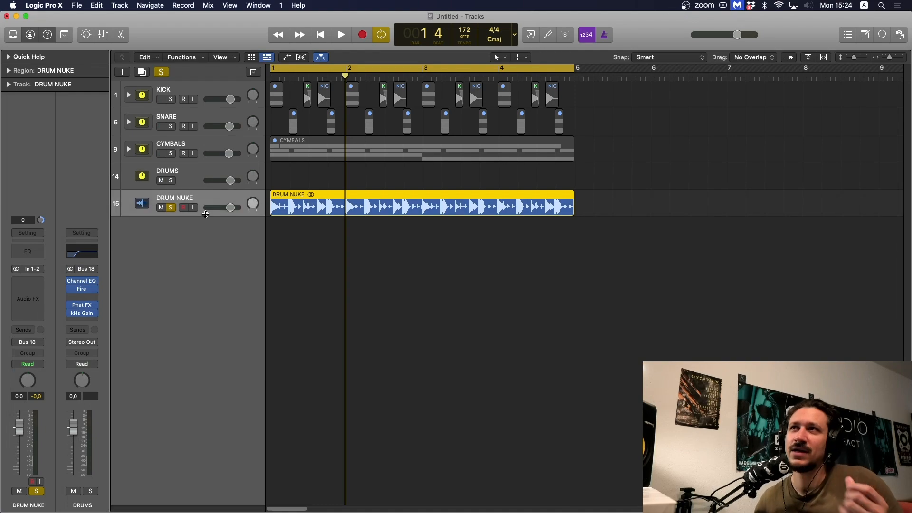
Insert a stereo Kilohearts kHs Convolver on the DRUM NUKE track
left_click(41, 282)
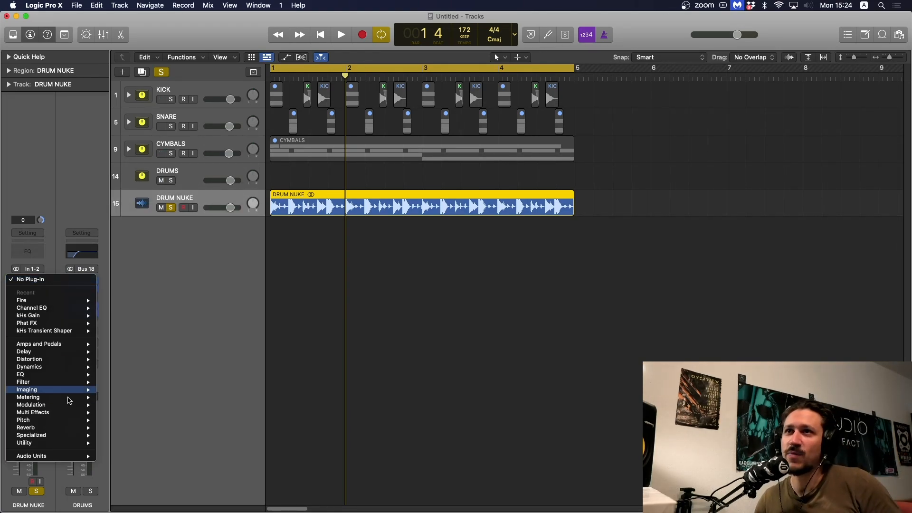
mouse_move(74, 457)
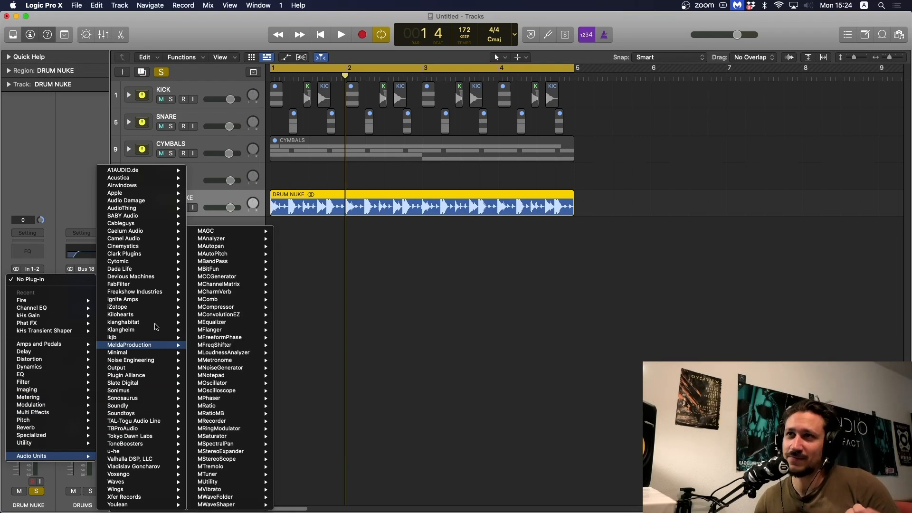
mouse_move(155, 315)
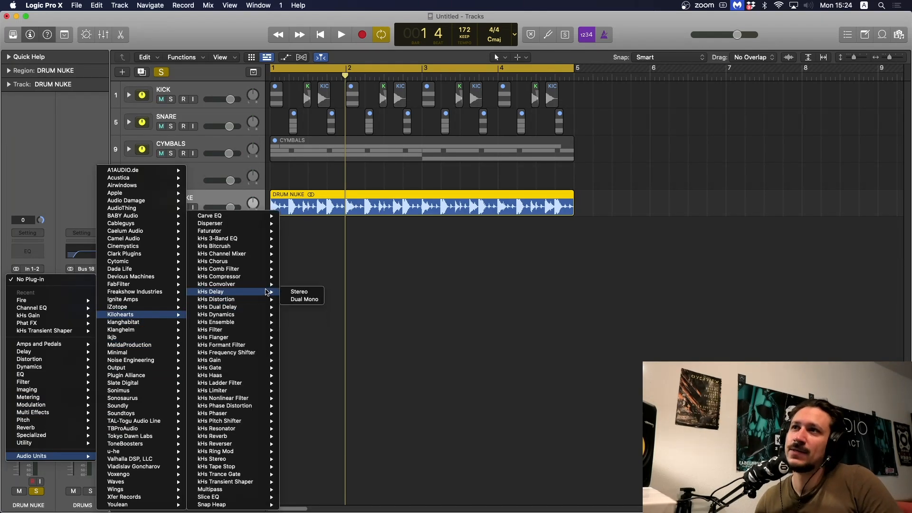
mouse_move(268, 284)
left_click(306, 285)
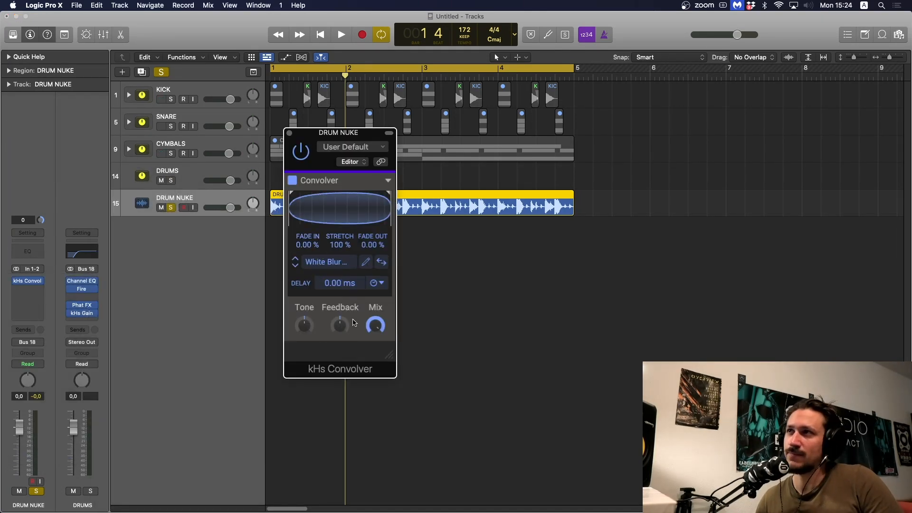
Lower the DRUM NUKE track's volume to about -11.2 dB during playback
left_click_drag(20, 428, 20, 449)
key("space")
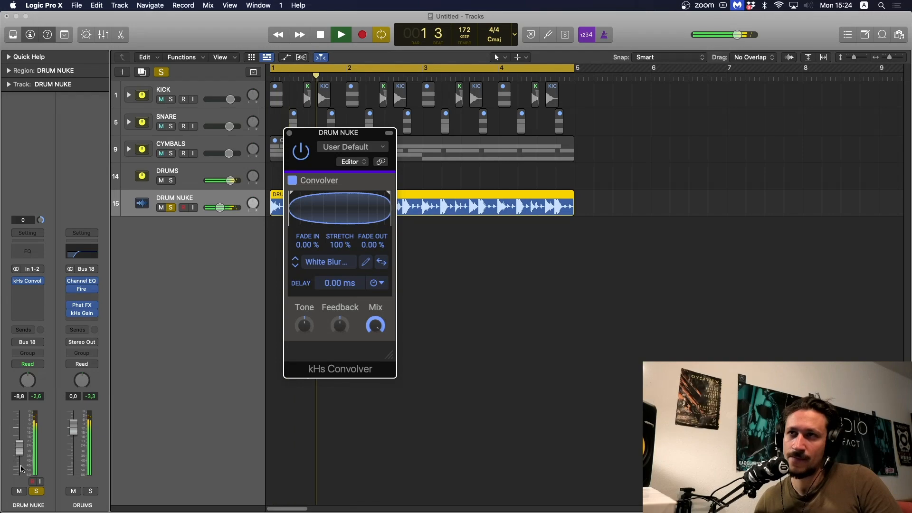
left_click_drag(21, 453, 21, 456)
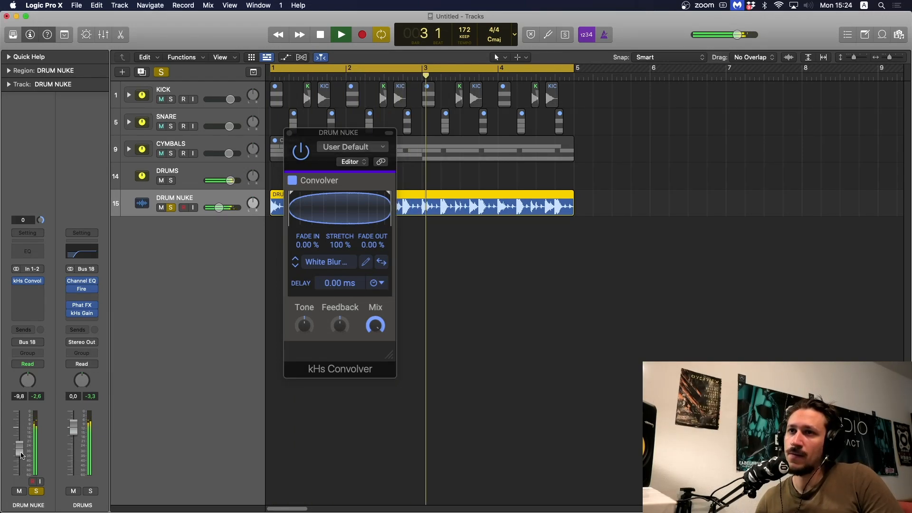
Load the Small Control Room impulse response from Spaces Real in the DRUM NUKE Convolver, trying Nuclear Reactor Hall first, and play it
key("Return")
key("space")
left_click(326, 262)
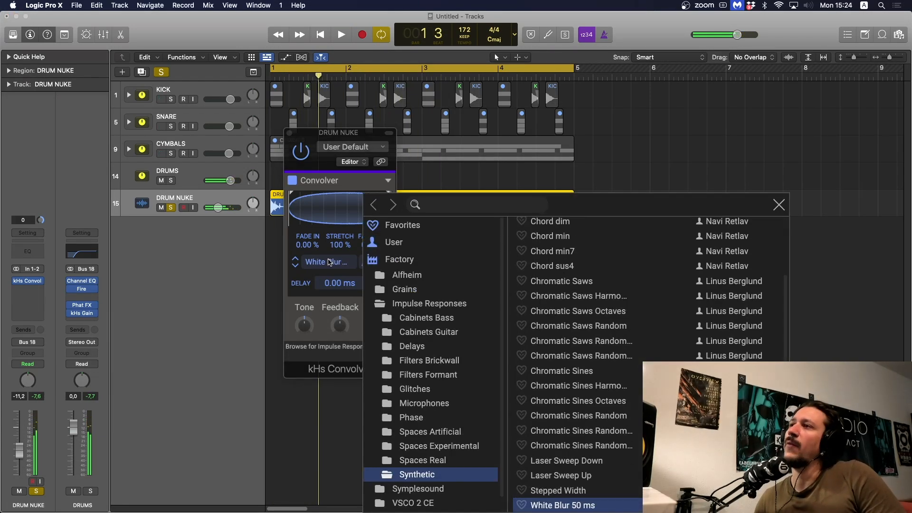
left_click(455, 460)
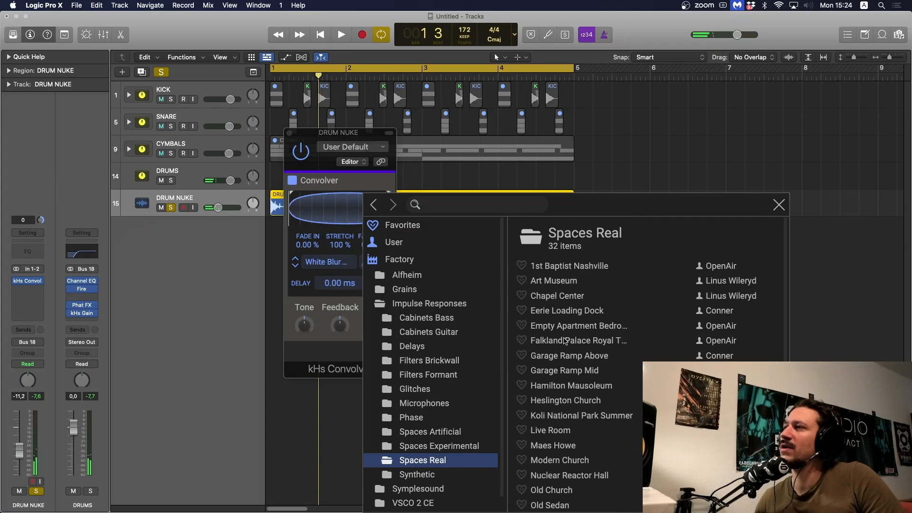
scroll(563, 380, "down", 2)
left_click(565, 435)
scroll(575, 427, "down", 5)
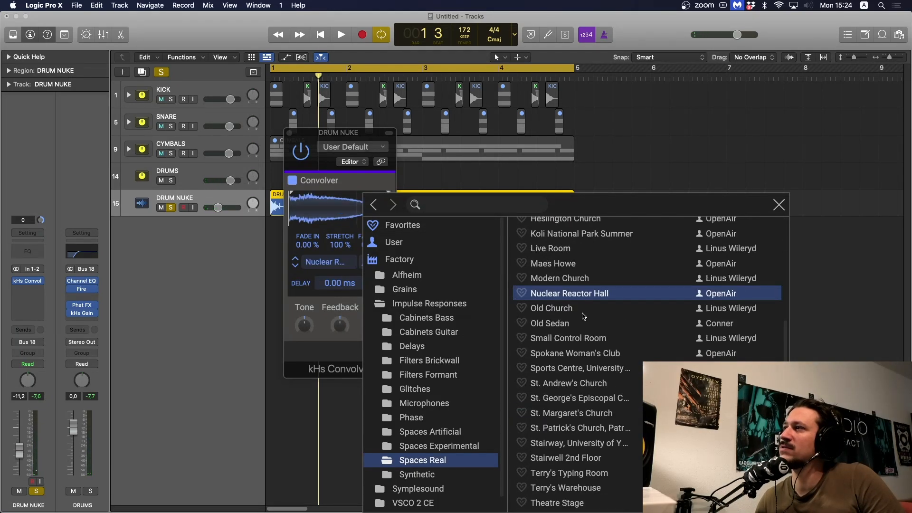
left_click(585, 337)
key("space")
Solo the DRUMS track together with DRUM NUKE and play the combined drums
left_click(180, 179)
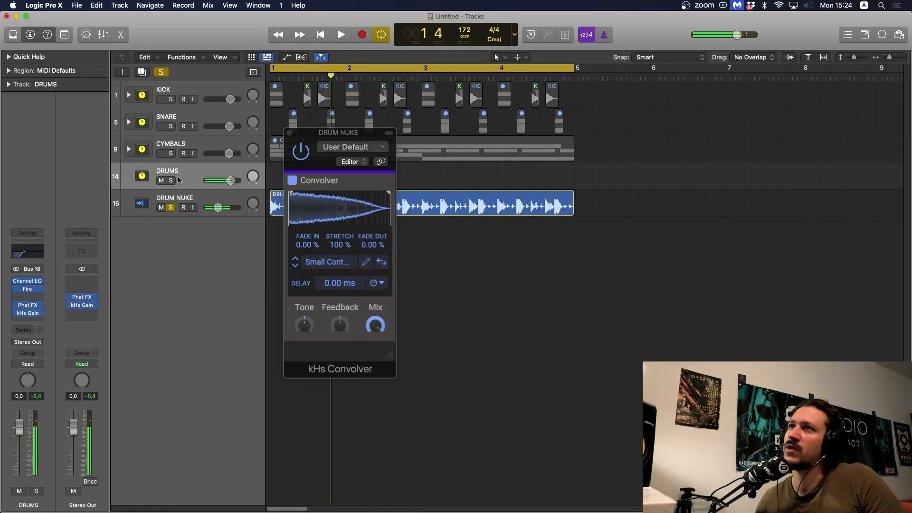
left_click(171, 180)
left_click_drag(285, 147, 280, 141)
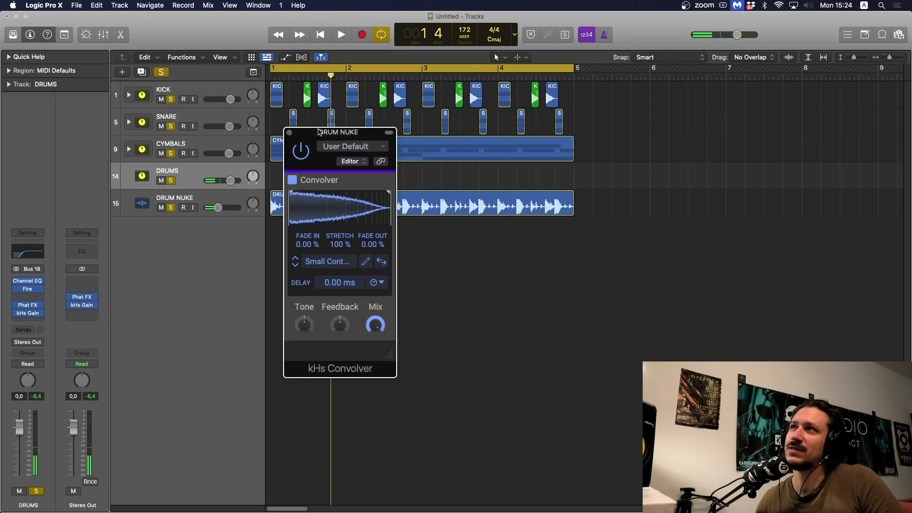
key("space")
Audition the Old Sedan impulse response during drum playback and return to Small Control Room
left_click(328, 258)
scroll(589, 291, "down", 3)
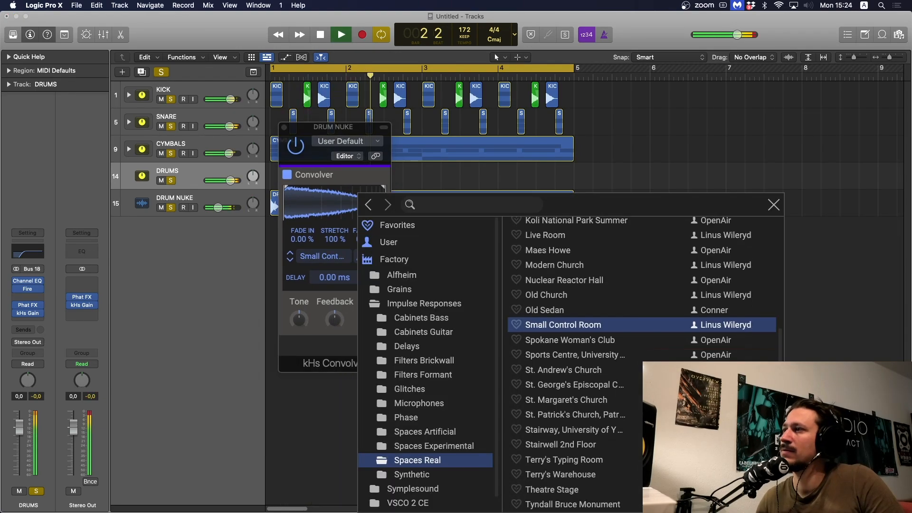
key("space")
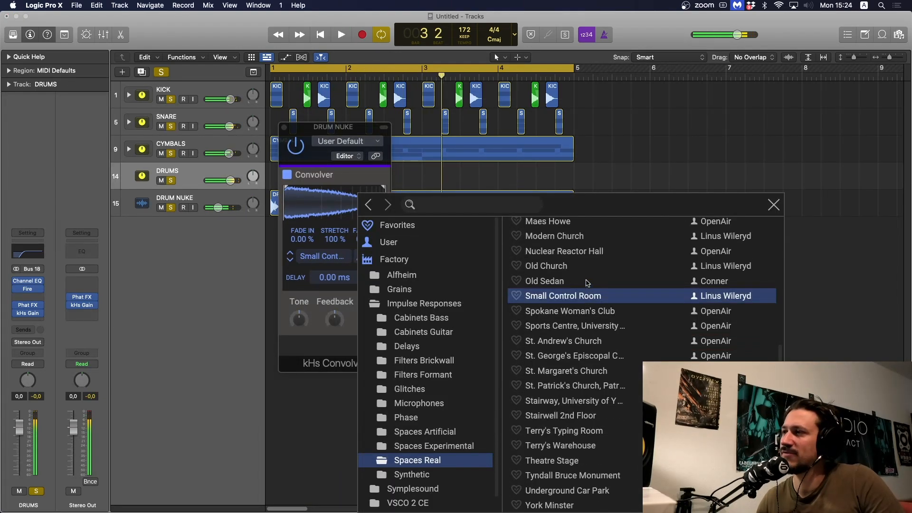
left_click(588, 281)
key("space")
left_click(586, 296)
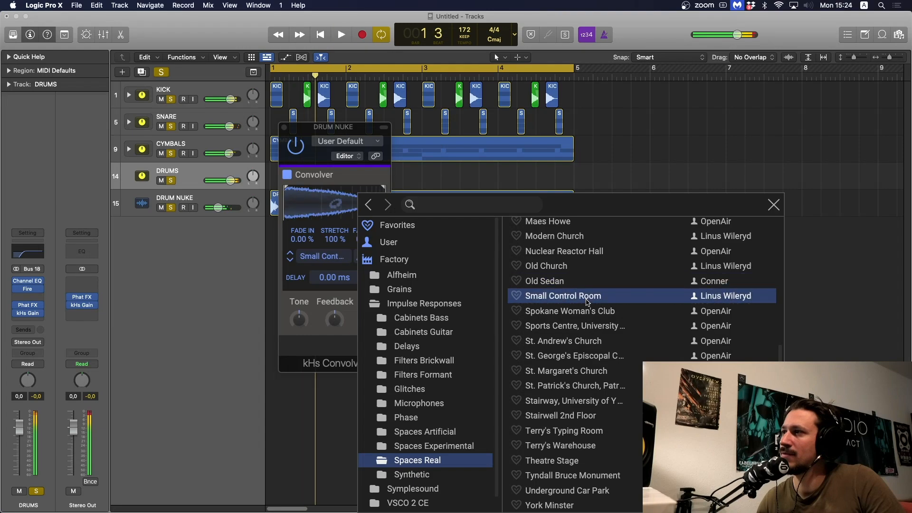
Audition the Synthetic impulse responses White Decay 50 ms and White Blur 50 ms with the drums playing
left_click(465, 473)
scroll(580, 428, "down", 5)
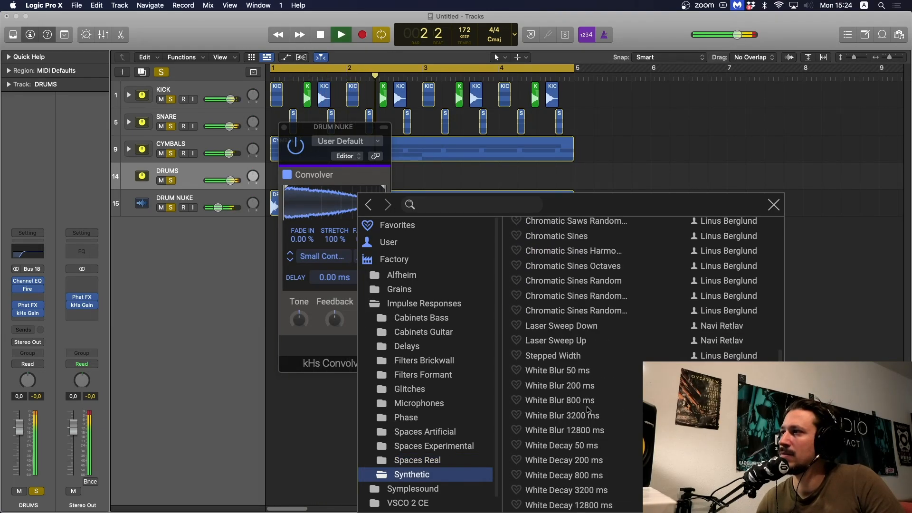
left_click(583, 447)
left_click(583, 371)
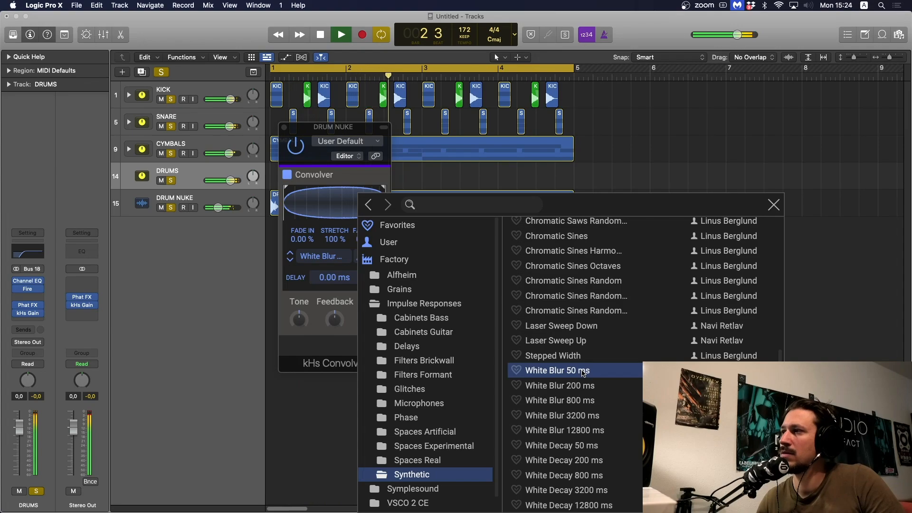
key("space")
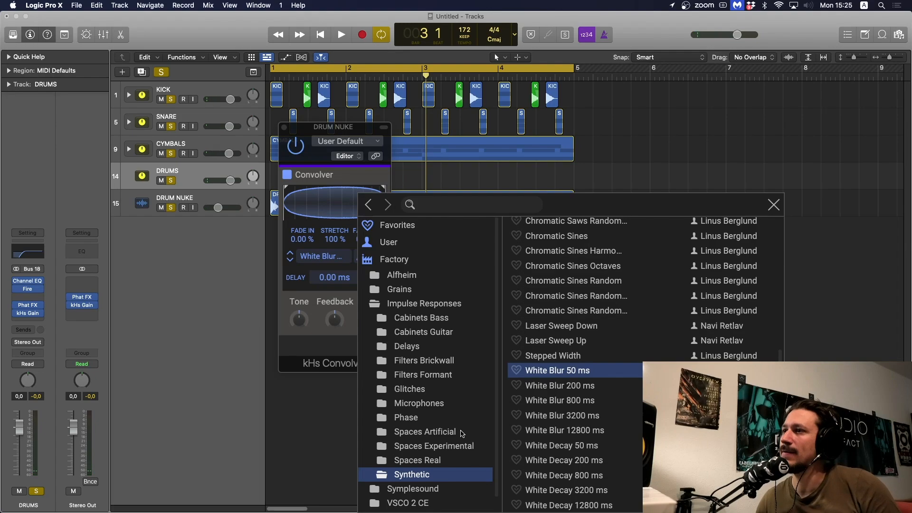
Load Small Control Room from Spaces Real in the Convolver again, play the drums and close the impulse response browser
left_click(457, 461)
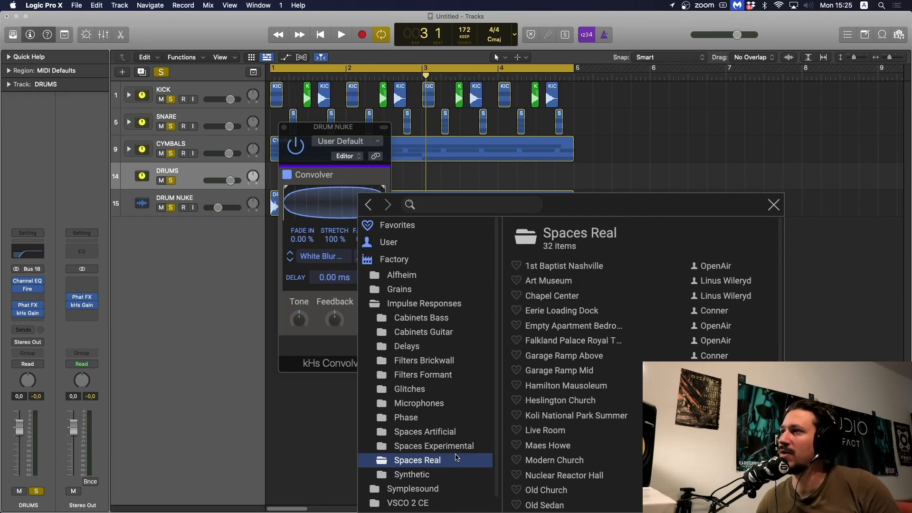
scroll(574, 498, "down", 5)
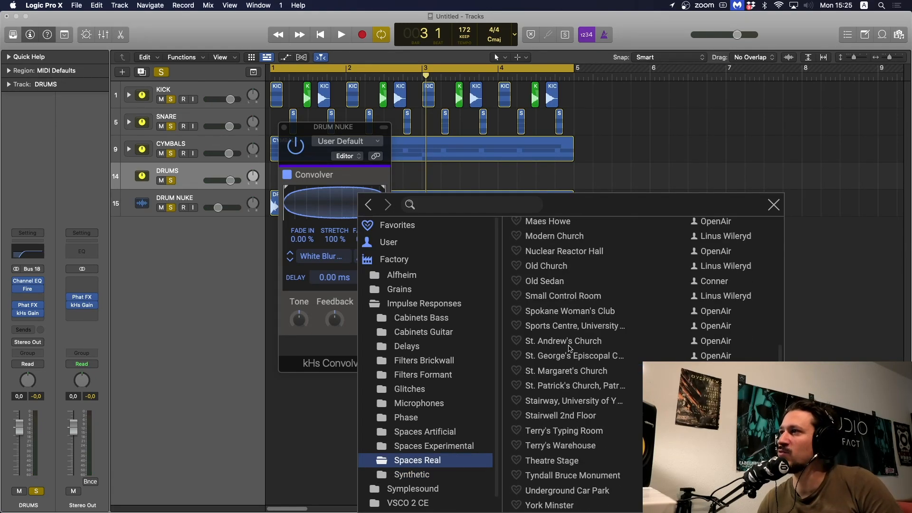
left_click(571, 296)
key("space")
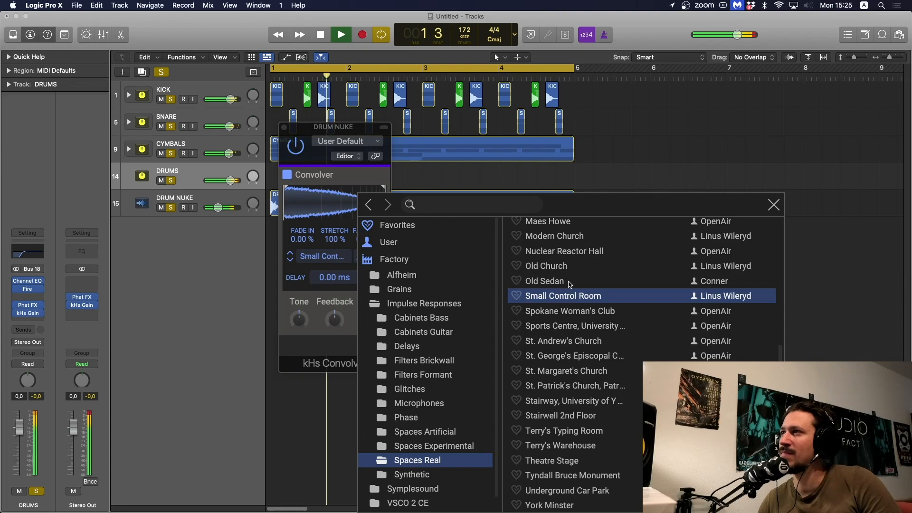
left_click(774, 205)
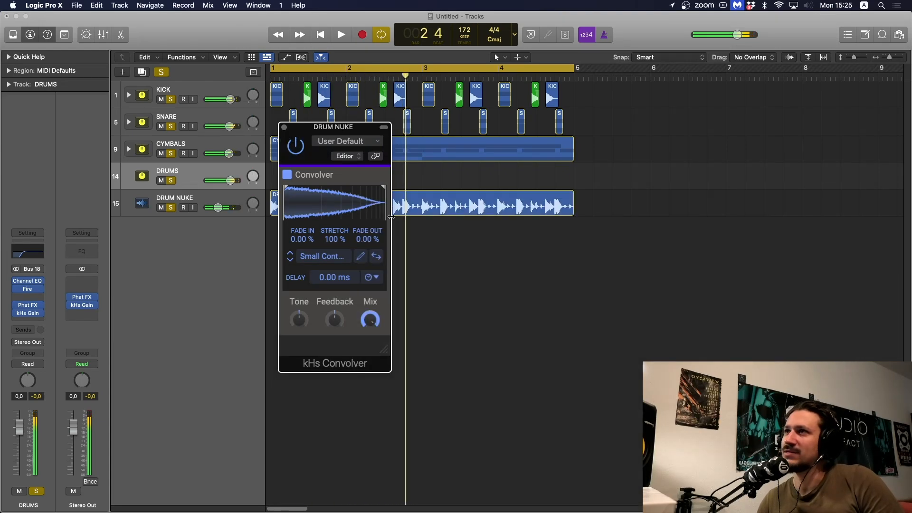
Play the soloed drums to check the Convolver's sound and close the plug-in window
mouse_move(299, 323)
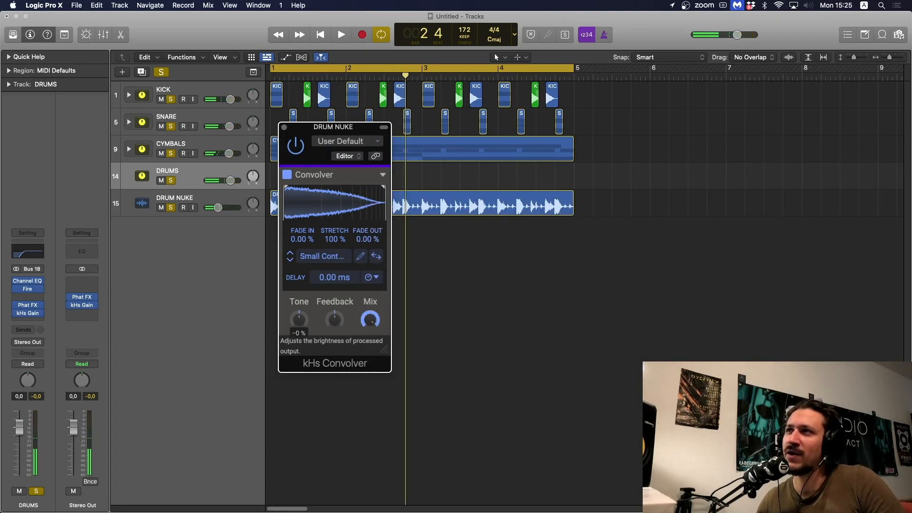
key("space")
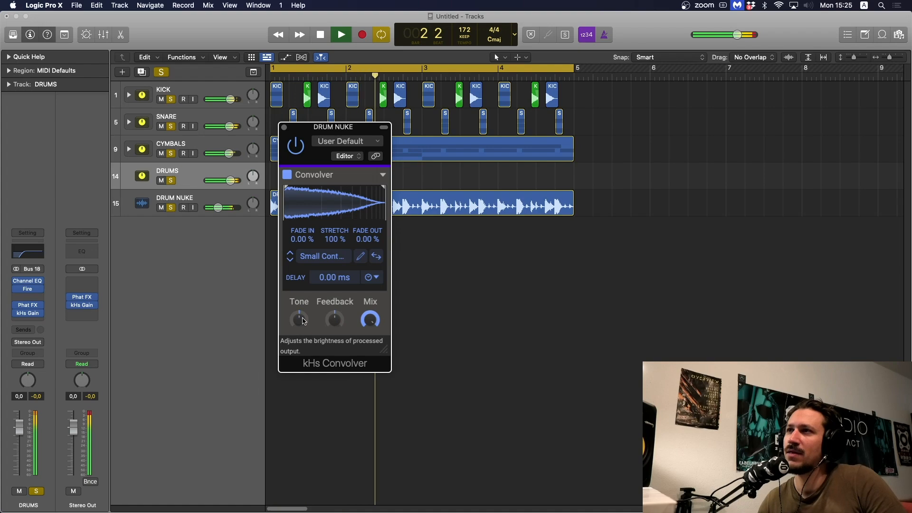
key("space")
left_click(284, 128)
Add a Channel EQ after the Convolver on DRUM NUKE and set its low cut to 530 Hz at 18 dB/Oct while checking playback
left_click(170, 199)
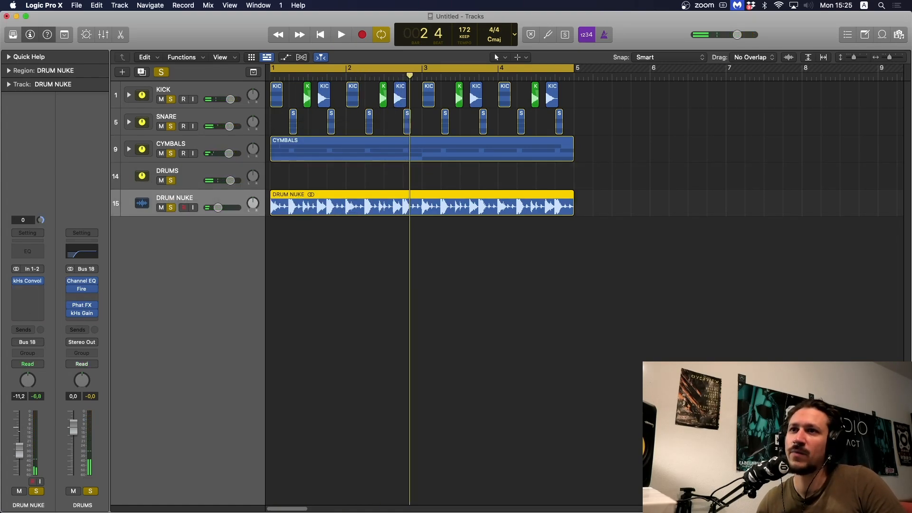
left_click(37, 251)
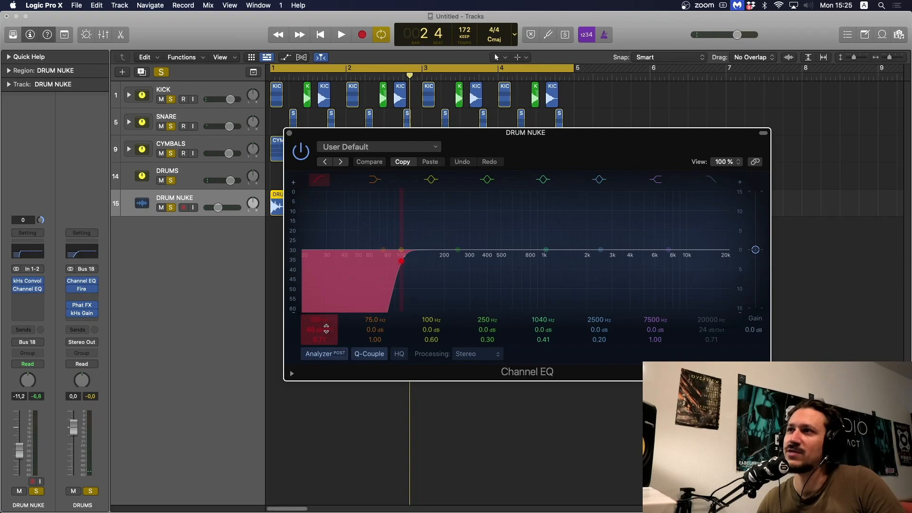
left_click_drag(326, 329, 319, 309)
key("space")
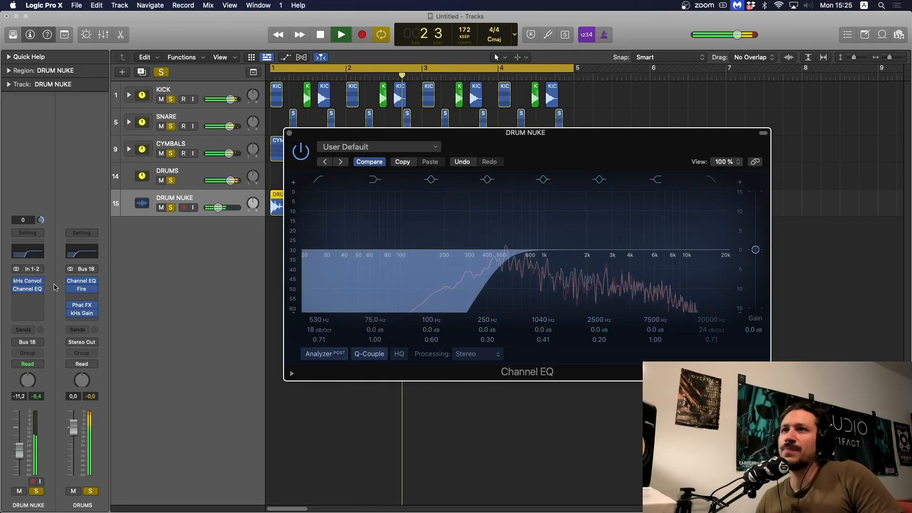
key("space")
Free the insert slot above the Convolver on DRUM NUKE and reopen the Convolver
mouse_move(34, 289)
left_mouse_down()
mouse_move(33, 297)
mouse_move(30, 289)
left_mouse_up()
left_click(30, 289)
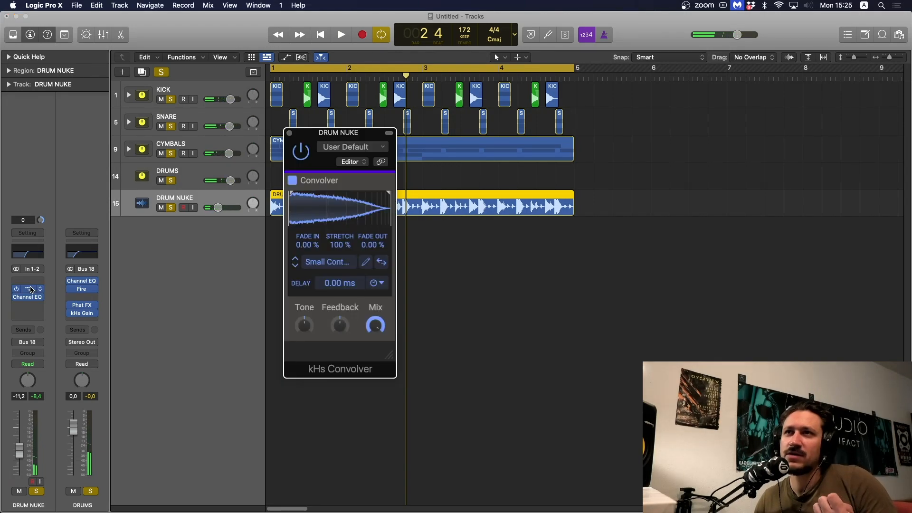
Try the Hamilton Mausoleum and Art Museum impulse responses from Spaces Real in the Convolver and play the drums
left_click(323, 264)
left_click(599, 375)
scroll(596, 380, "down", 2)
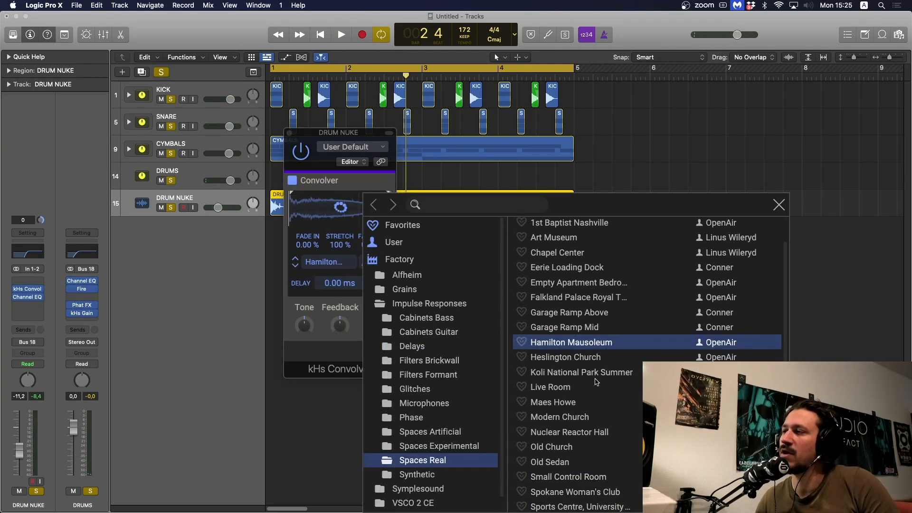
left_click_drag(370, 133, 332, 68)
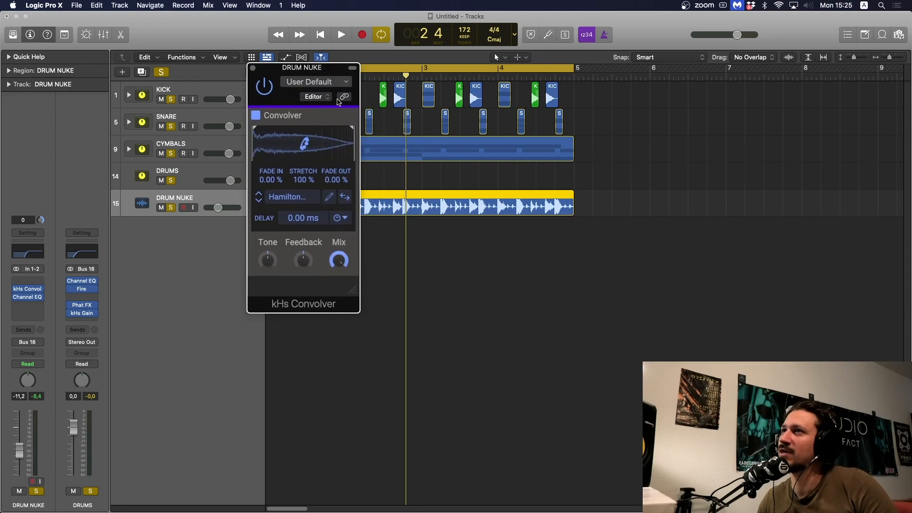
left_click(299, 200)
left_click(551, 285)
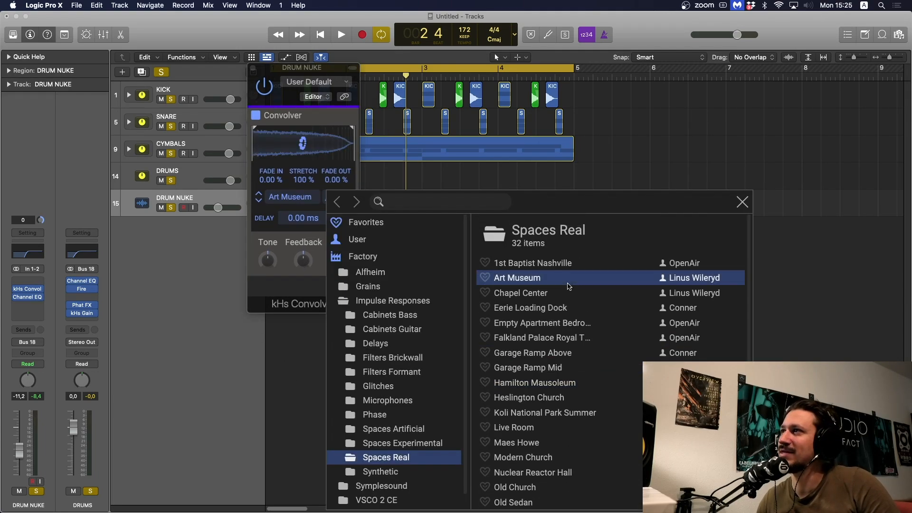
scroll(537, 418, "down", 5)
key("space")
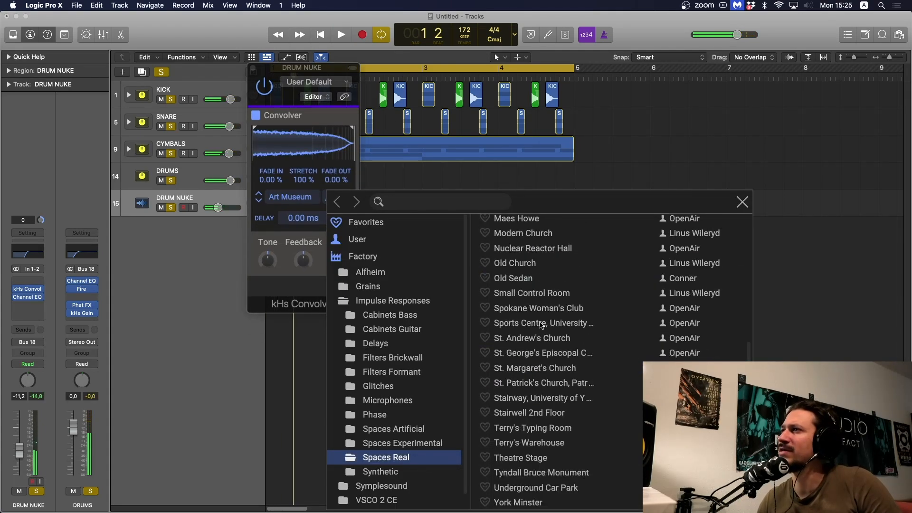
Reload the Small Control Room impulse response from Spaces Real in the Convolver
scroll(542, 324, "up", 1)
left_click(543, 304)
scroll(530, 370, "down", 1)
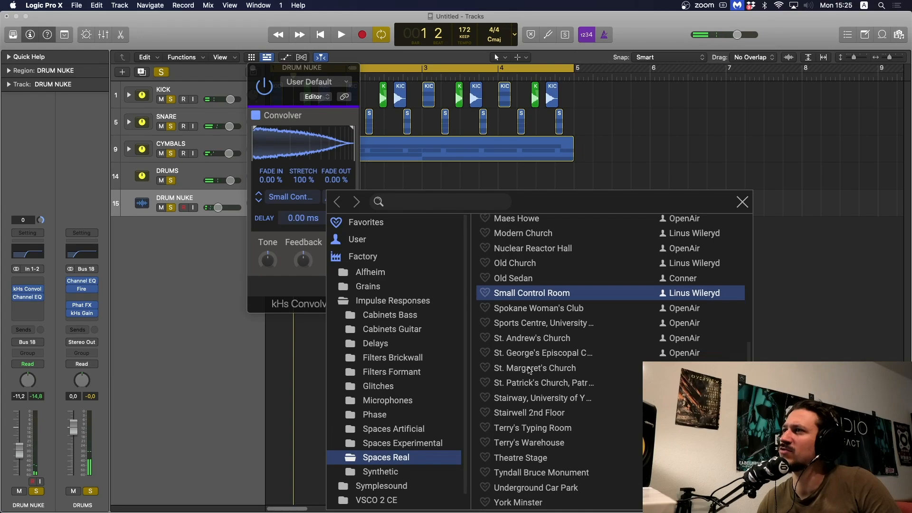
Browse the Convolver's factory impulse response folders, including Spaces Artificial, Cabinets Bass, Delays, Spaces Experimental, Spaces Real and Microphones
scroll(539, 430, "up", 15)
scroll(407, 368, "down", 2)
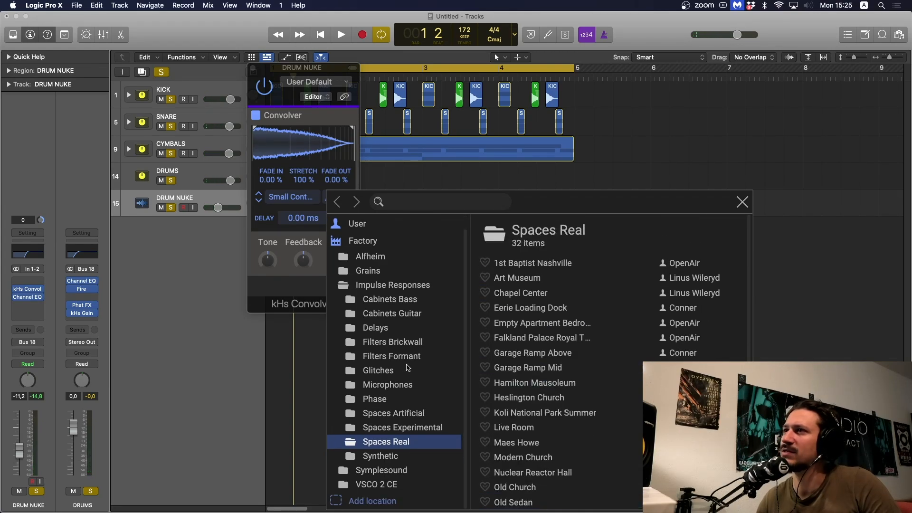
left_click(404, 414)
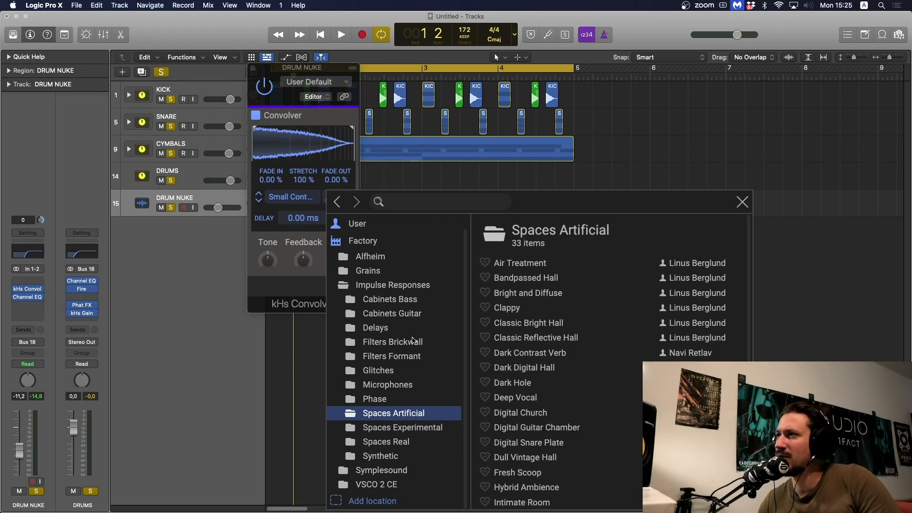
left_click(405, 303)
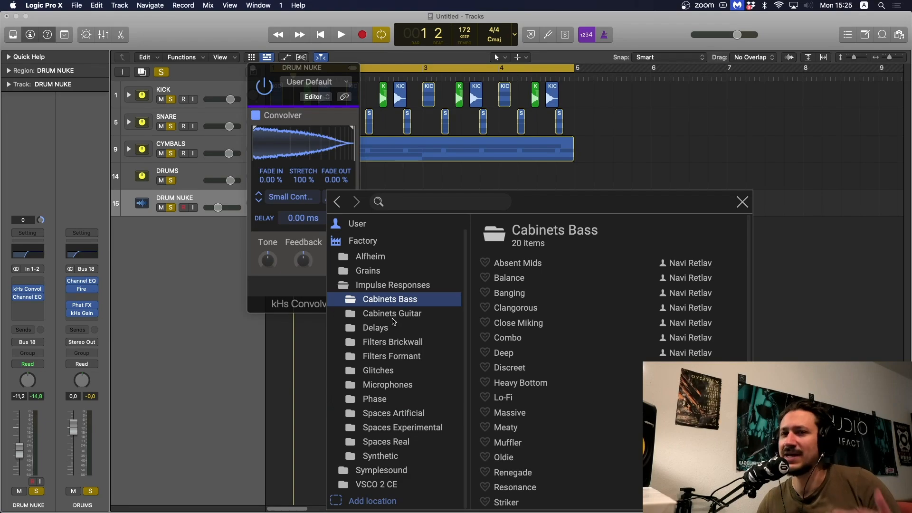
left_click(394, 317)
left_click(399, 331)
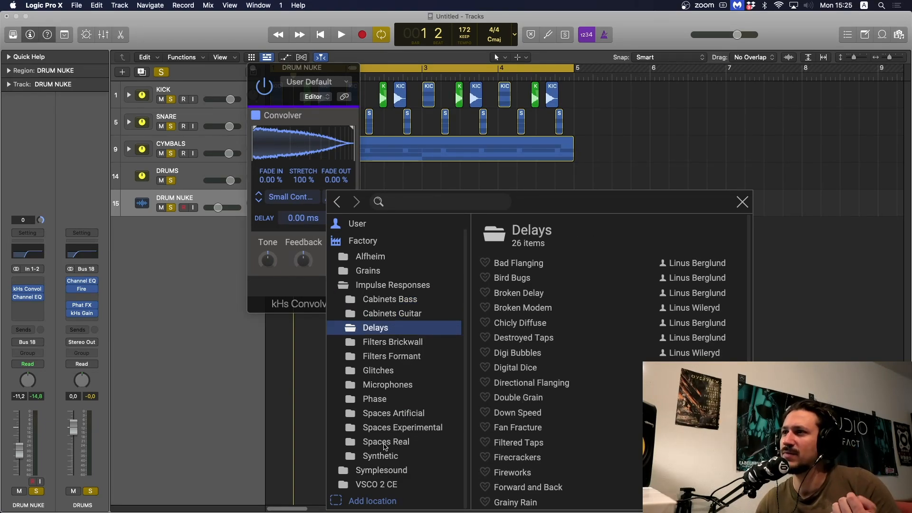
left_click(398, 461)
left_click(400, 429)
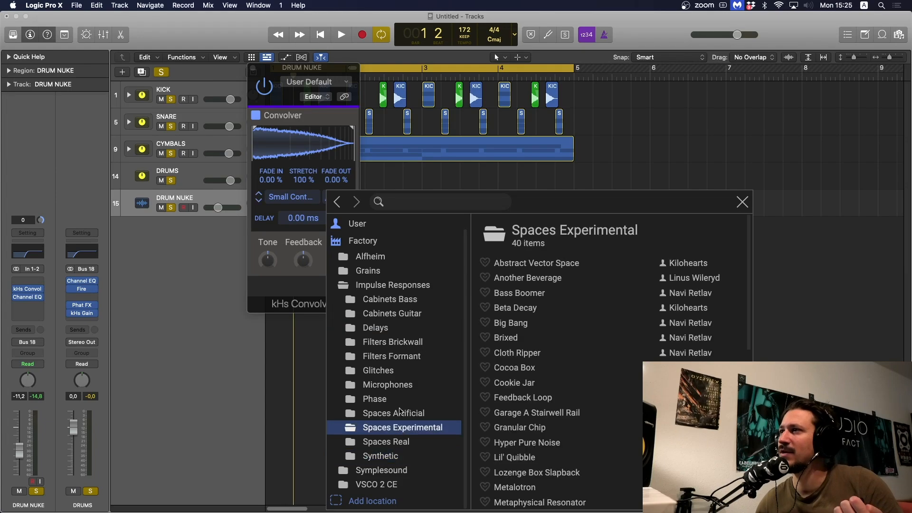
left_click(402, 415)
scroll(405, 289, "up", 1)
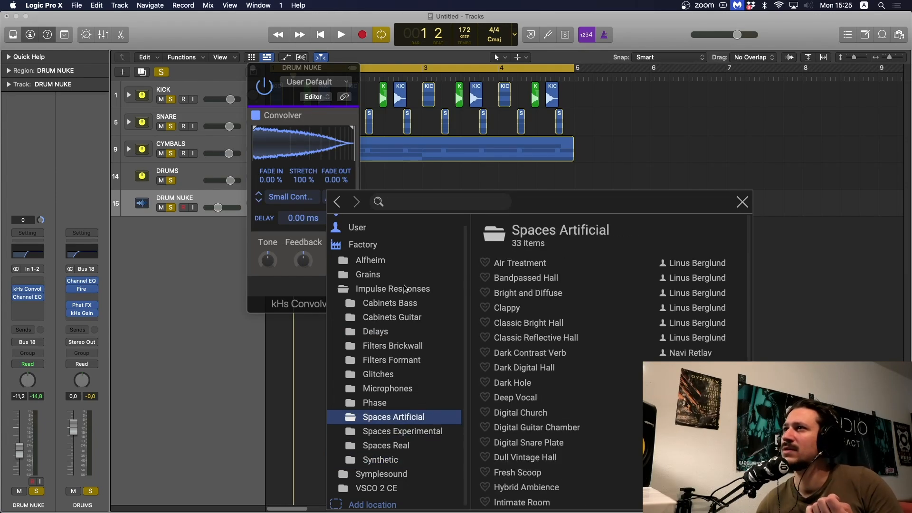
scroll(387, 280, "down", 1)
left_click(428, 445)
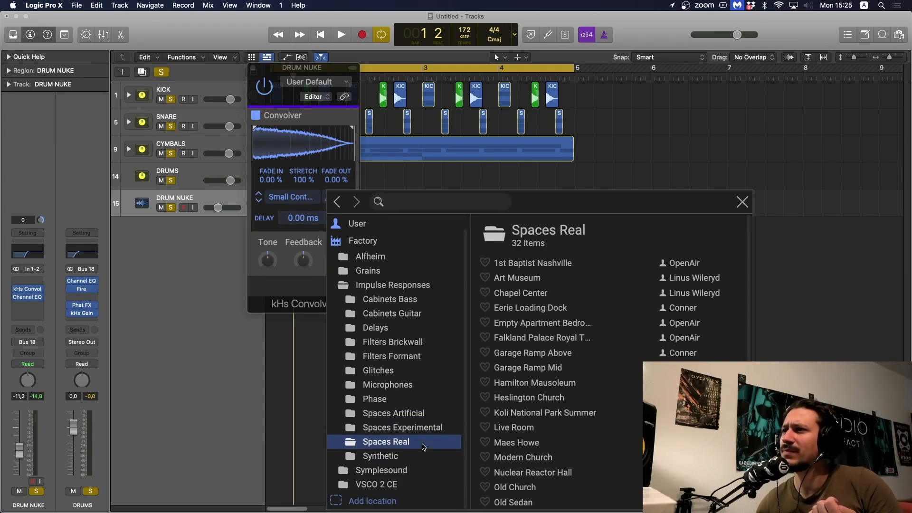
scroll(422, 440, "down", 1)
left_click(418, 414)
left_click(412, 426)
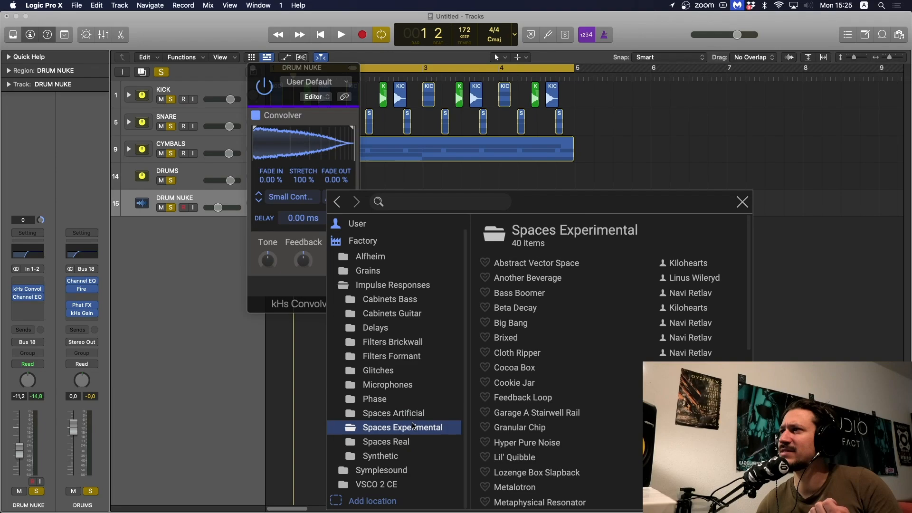
left_click(395, 400)
left_click(396, 386)
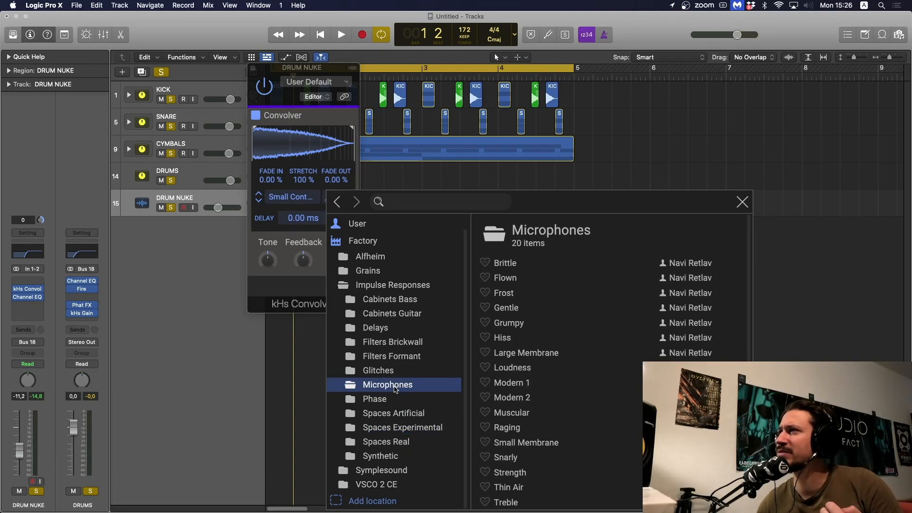
Try the Disperse 20 ms, Noise Phaser 2 and Phaser 1 impulse responses from Phase in the Convolver during playback
left_click(525, 298)
key("space")
left_click(380, 399)
left_click(523, 323)
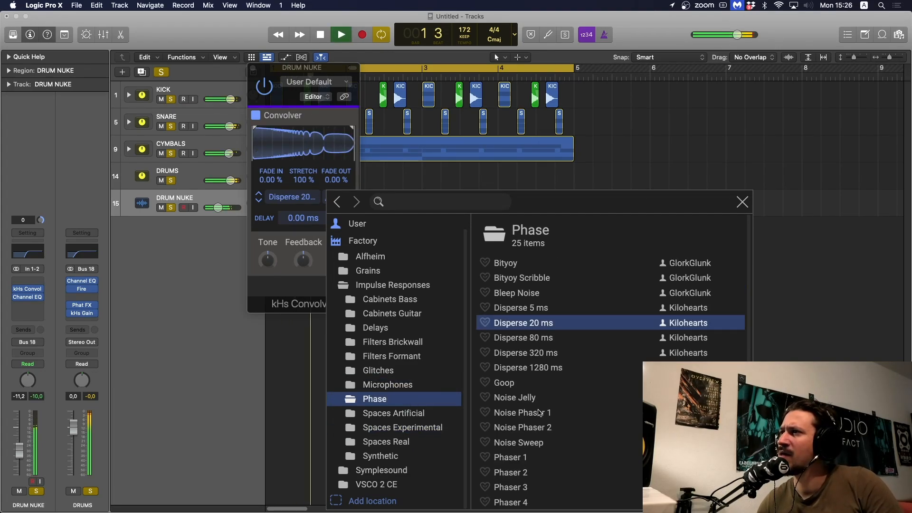
left_click(522, 427)
left_click(511, 457)
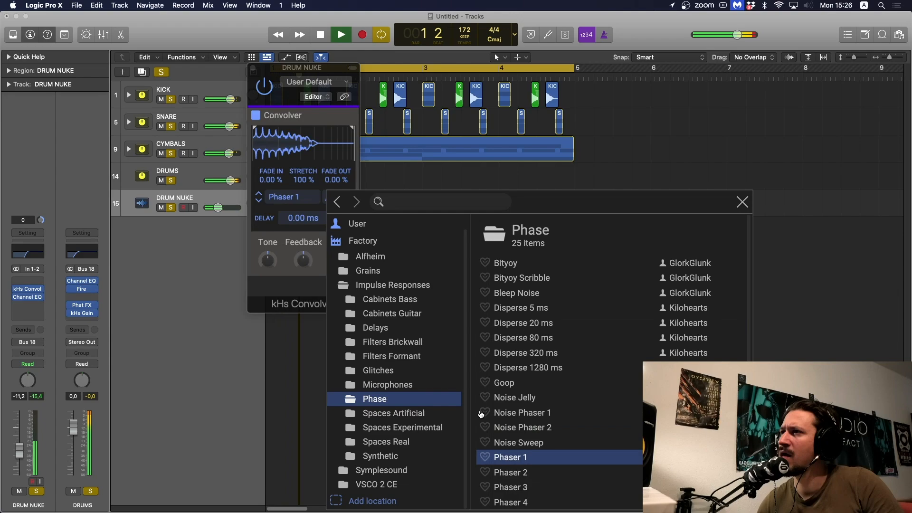
key("space")
Try the Reversal and Regenerate impulse responses from Glitches in the Convolver and play the drums
left_click(414, 370)
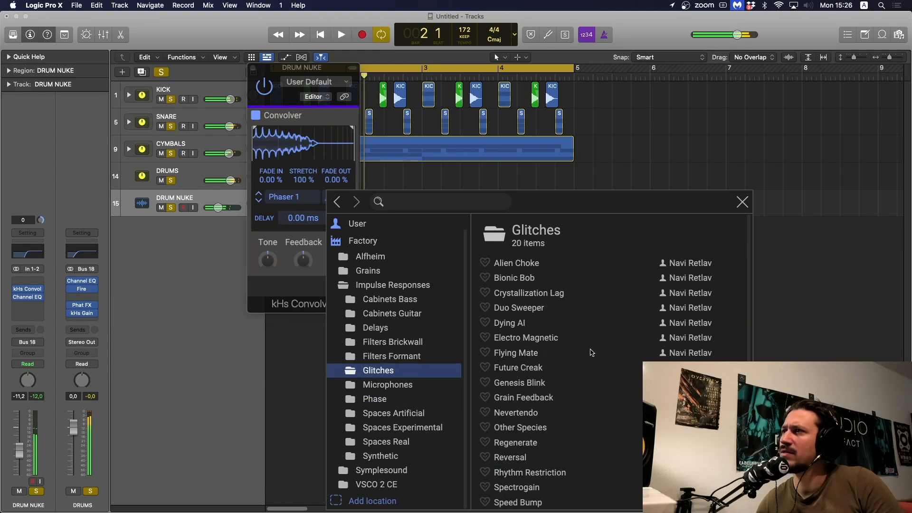
left_click(592, 352)
scroll(589, 354, "down", 3)
left_click(552, 413)
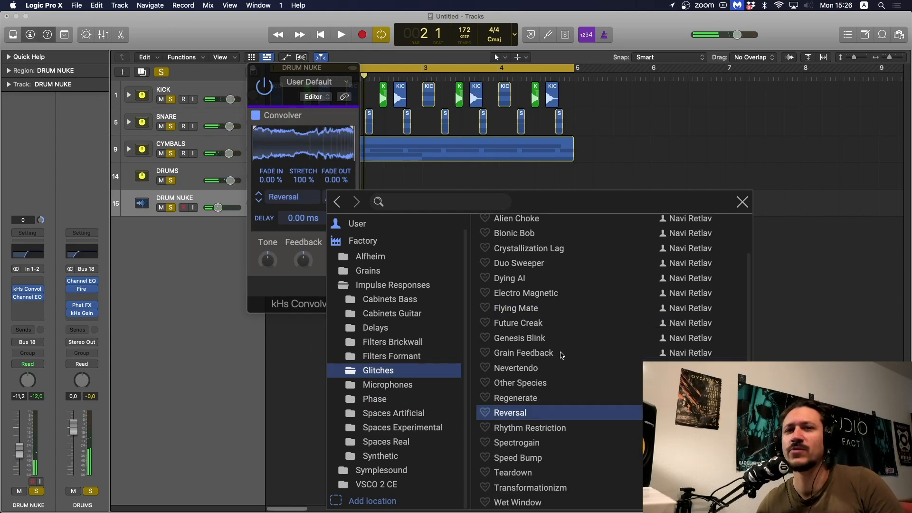
key("space")
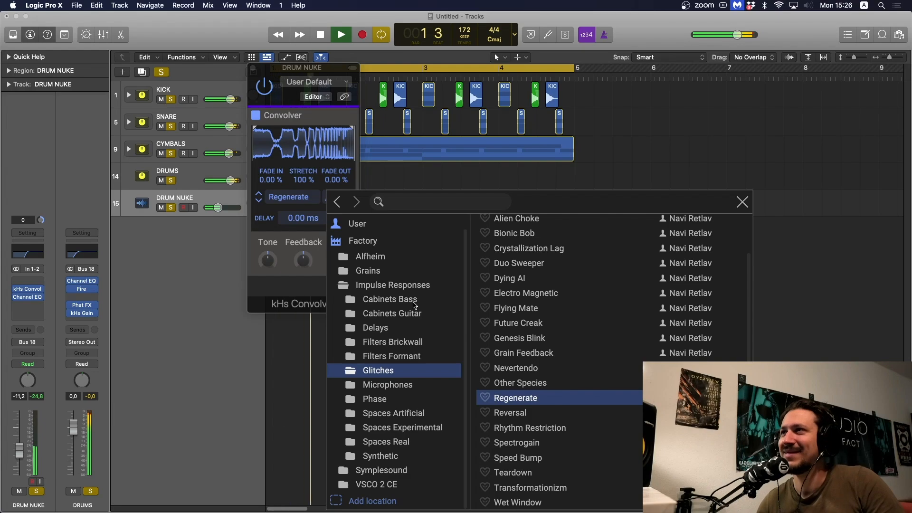
Load the White Blur 50 ms impulse response from Synthetic in the Convolver, check it in playback and close the preset browser
left_click(423, 459)
scroll(525, 434, "down", 8)
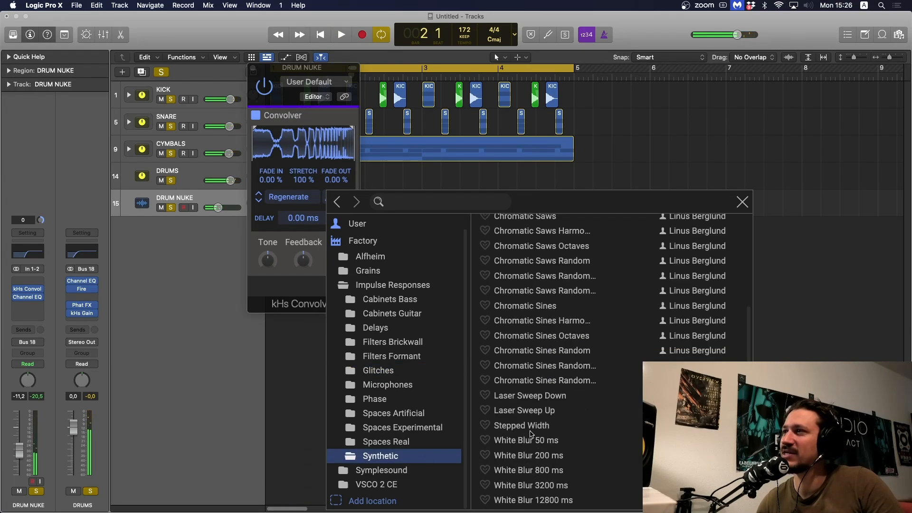
left_click(552, 444)
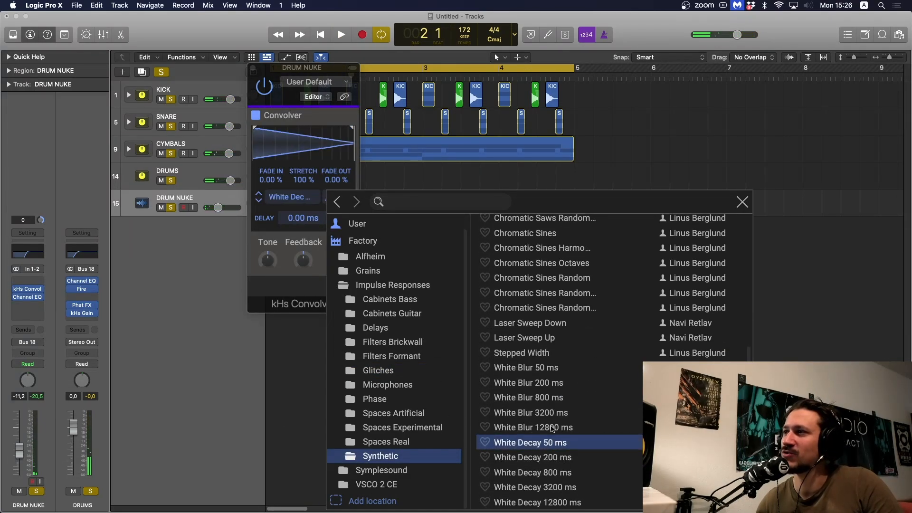
left_click(546, 366)
key("space")
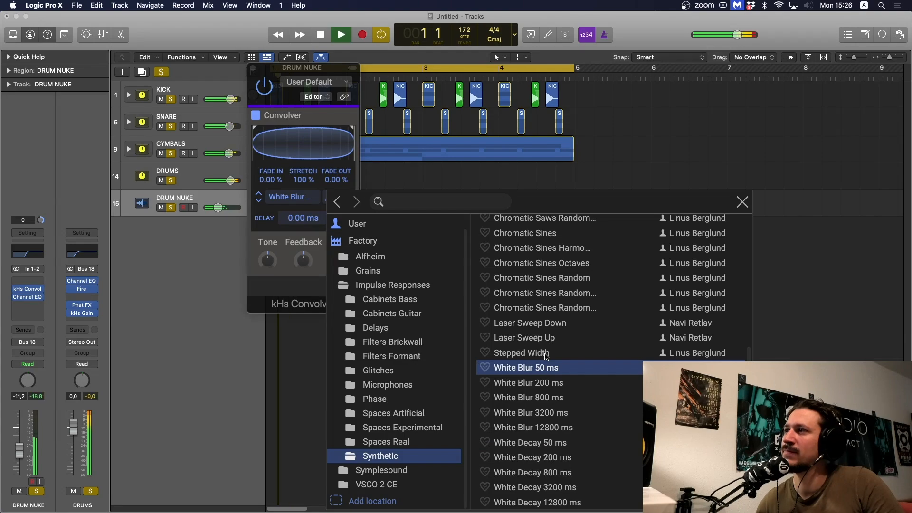
key("space")
left_click(743, 202)
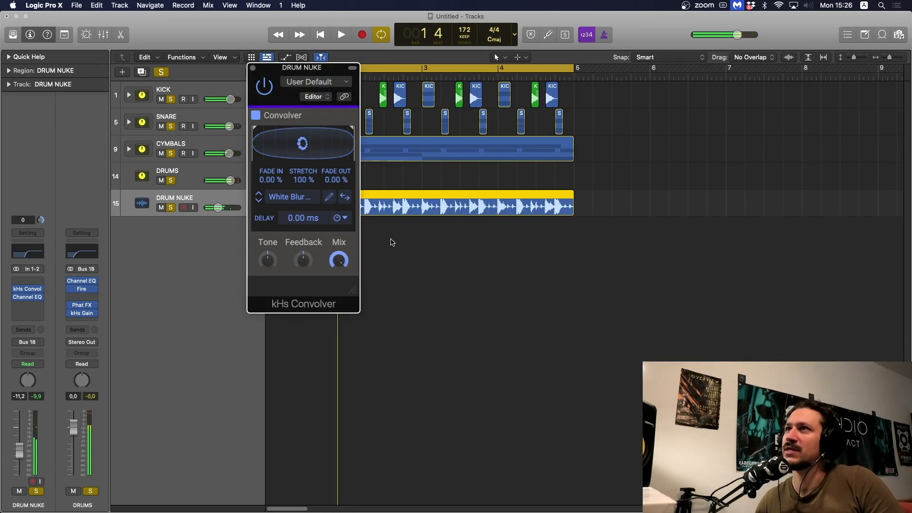
Open the Channel EQ on DRUM NUKE and raise its low cut to 540 Hz during playback
left_click(31, 298)
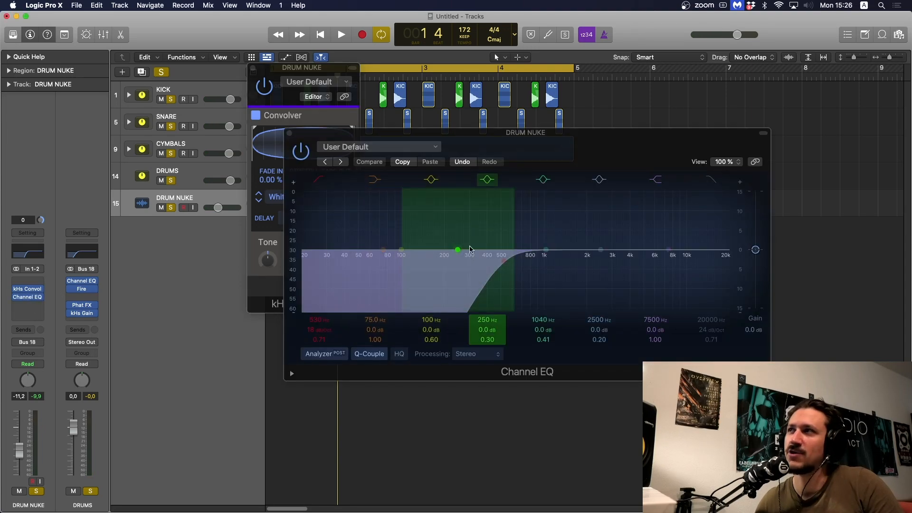
key("space")
left_click_drag(482, 283, 491, 285)
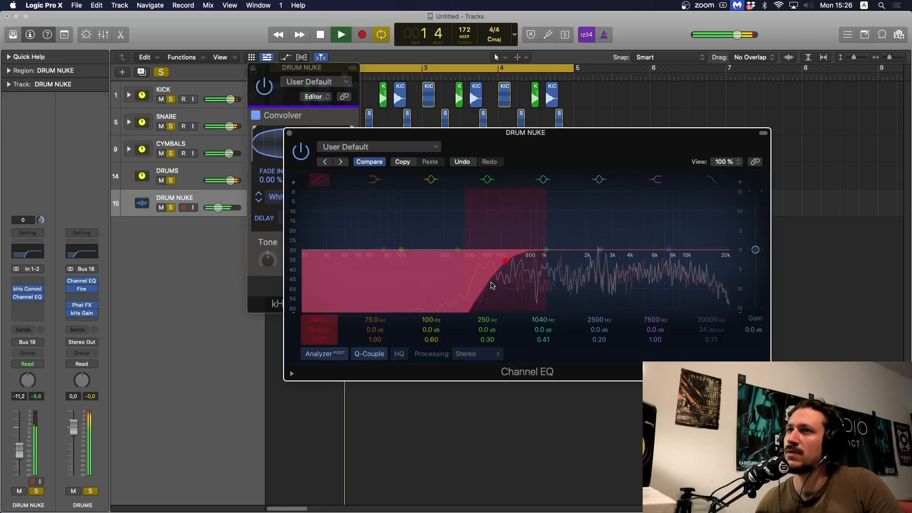
key("space")
Add a second Channel EQ on DRUM NUKE with a high shelf of -4.5 dB at 2180 Hz, and close the plug-in windows
left_click(38, 305)
left_click(102, 333)
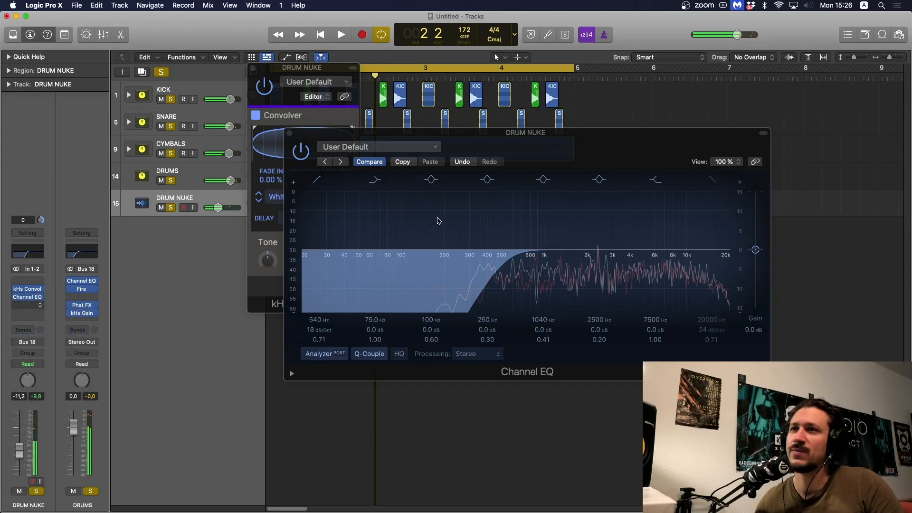
key("space")
left_click_drag(686, 264, 605, 288)
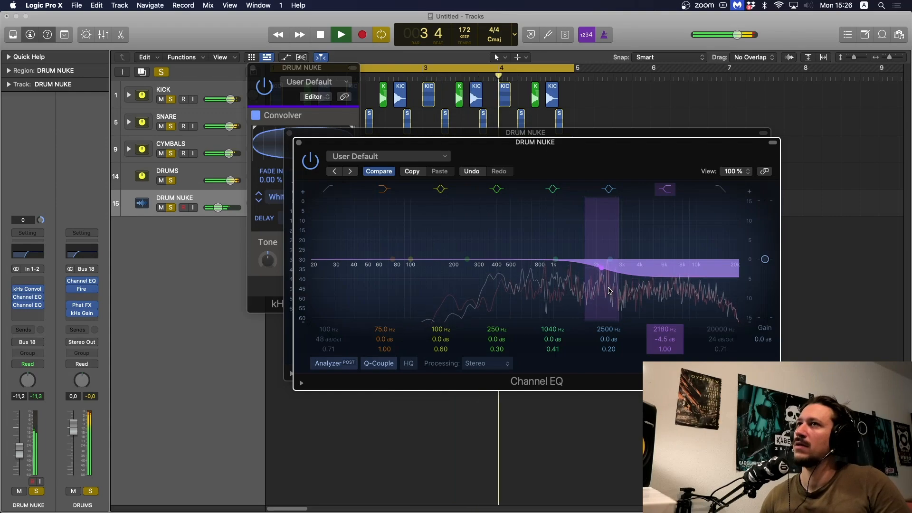
left_click(290, 148)
left_click(291, 133)
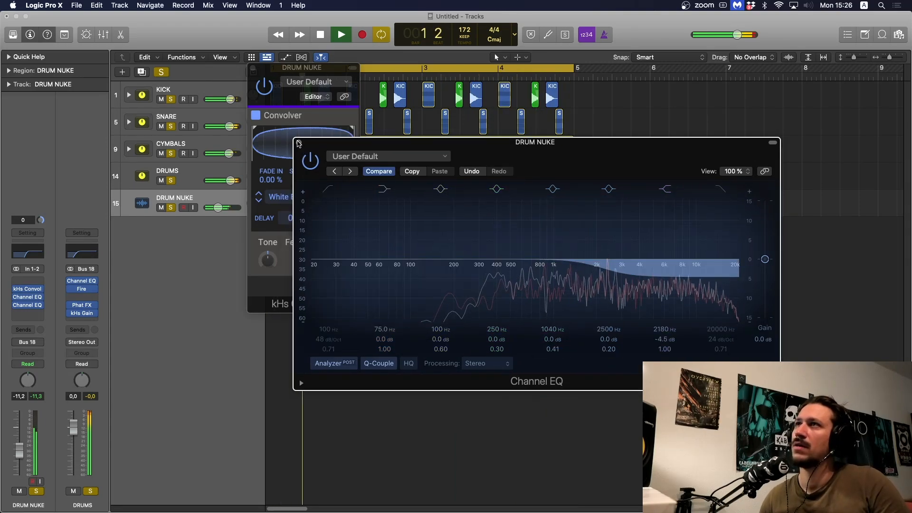
left_click(299, 143)
left_click(252, 69)
key("space")
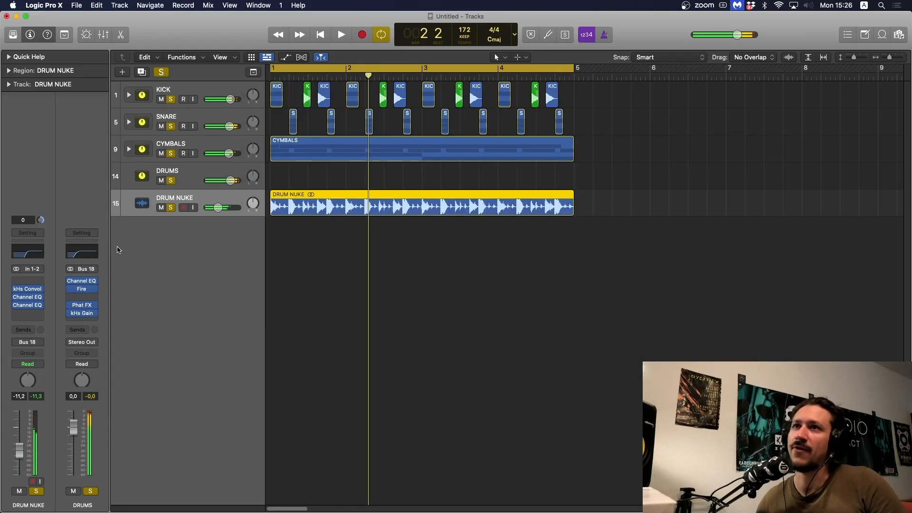
Add a stereo kHs Transient Shaper after the EQs on DRUM NUKE, lowering Attack to about -4 % and slightly reducing Sustain during playback
left_click(27, 313)
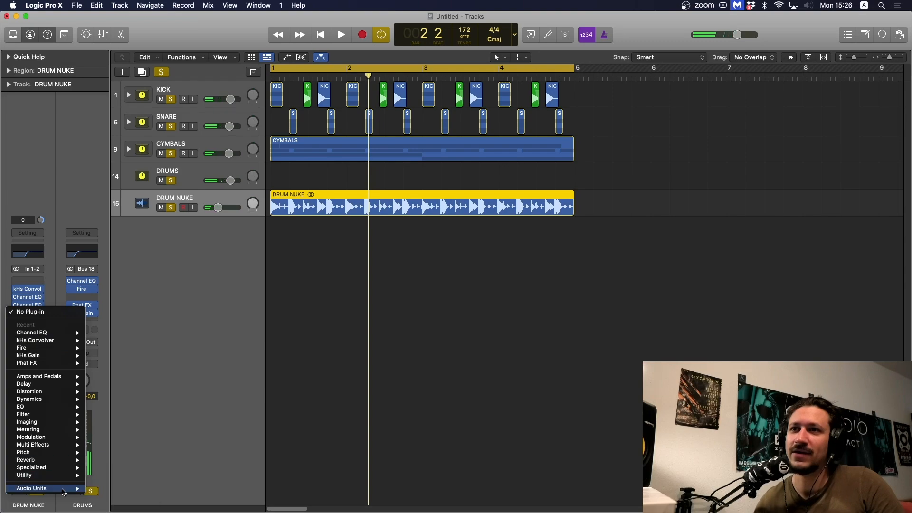
mouse_move(47, 489)
mouse_move(156, 321)
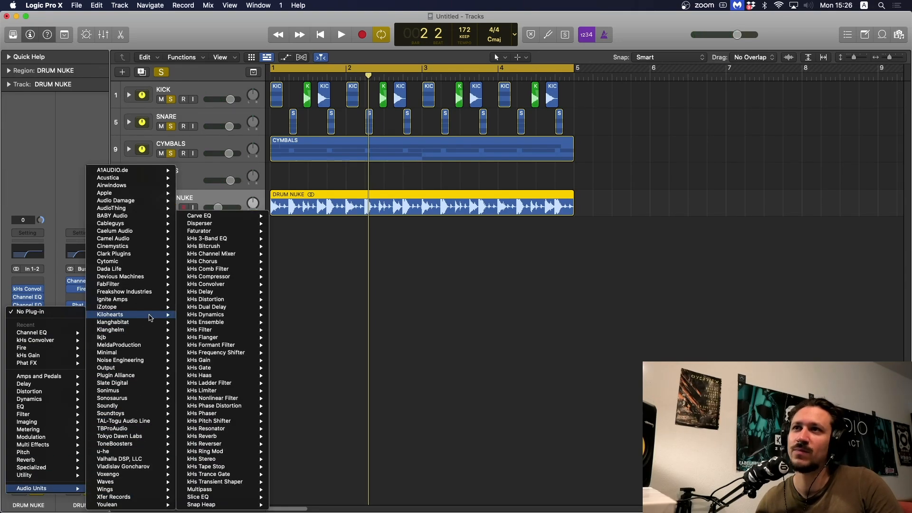
mouse_move(237, 482)
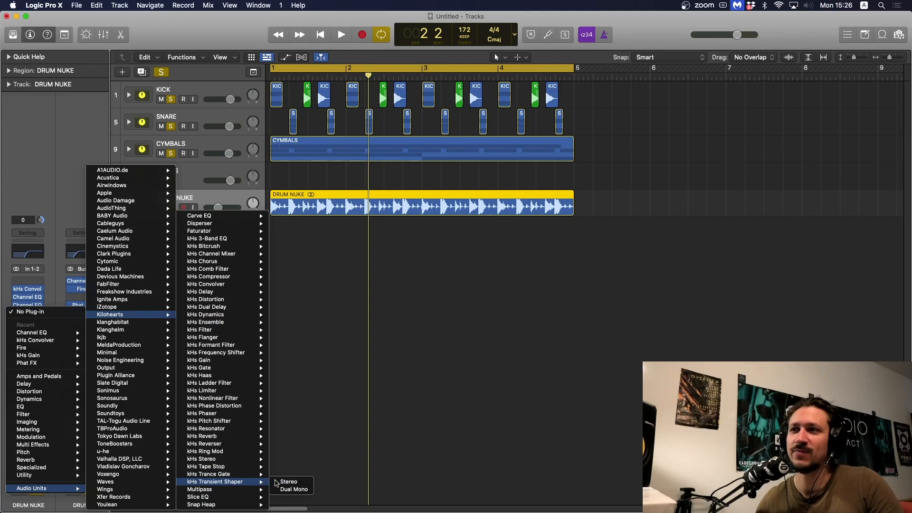
left_click(285, 483)
left_click_drag(323, 216, 323, 218)
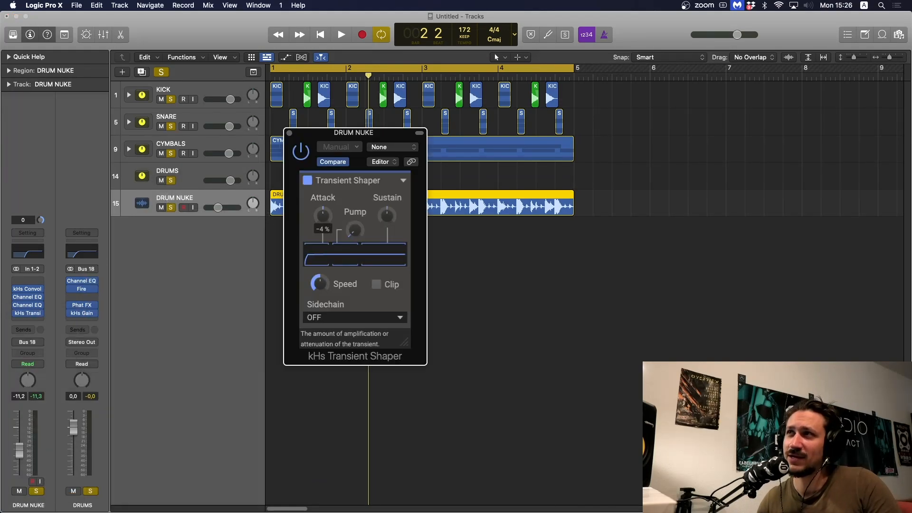
key("space")
left_click_drag(387, 215, 387, 224)
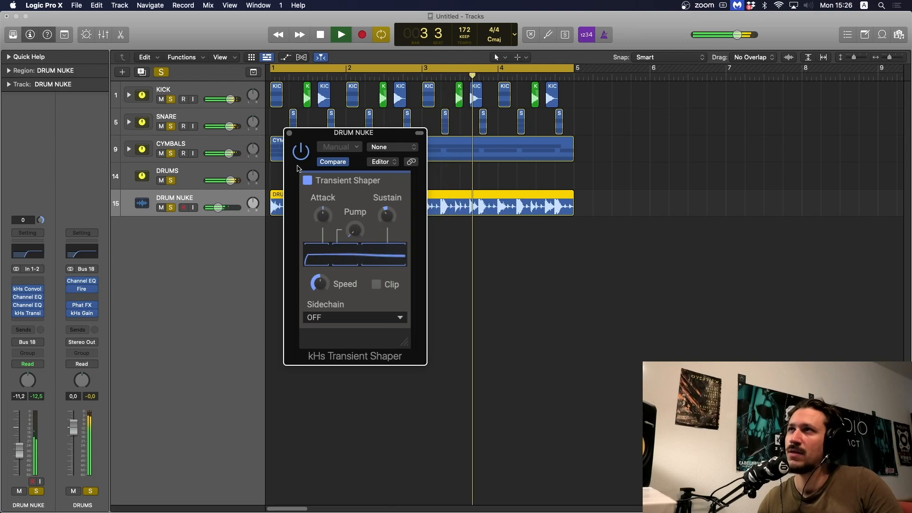
left_click(289, 133)
Compare the beat with and without the DRUM NUKE layer by muting and unmuting it during playback
left_click(161, 208)
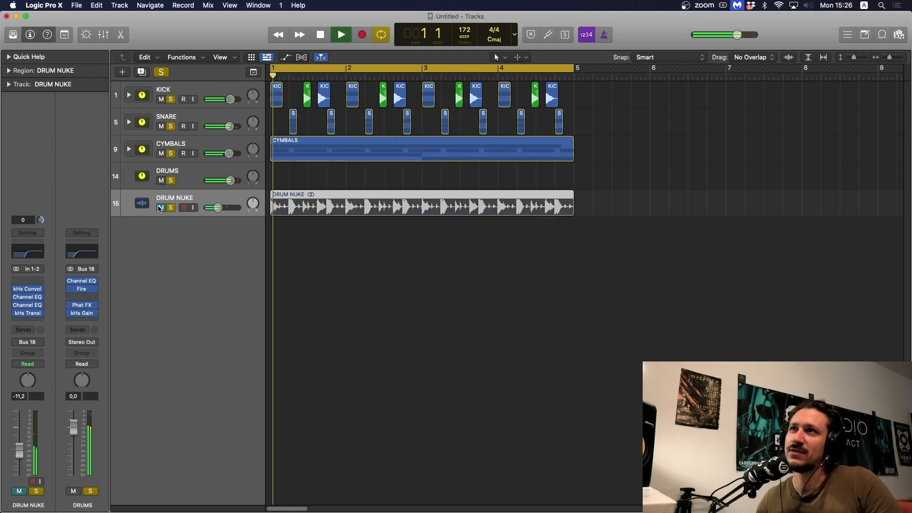
left_click(161, 208)
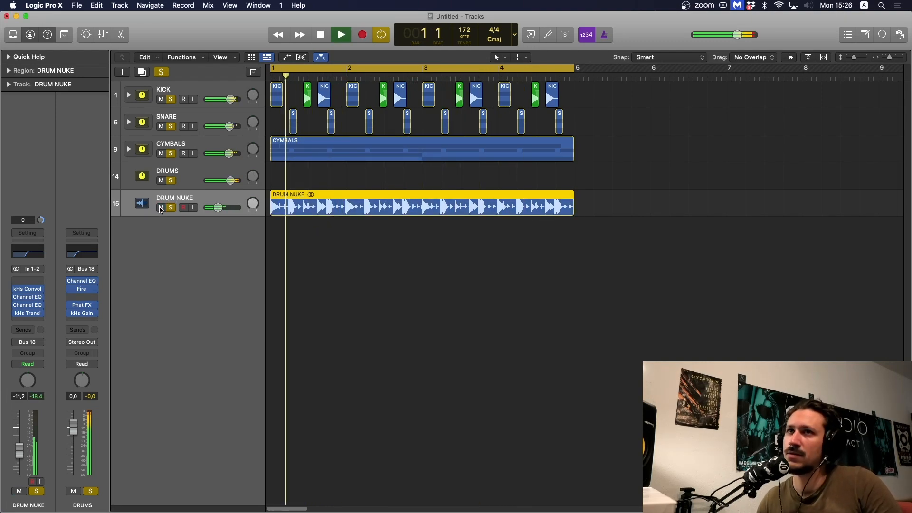
key("space")
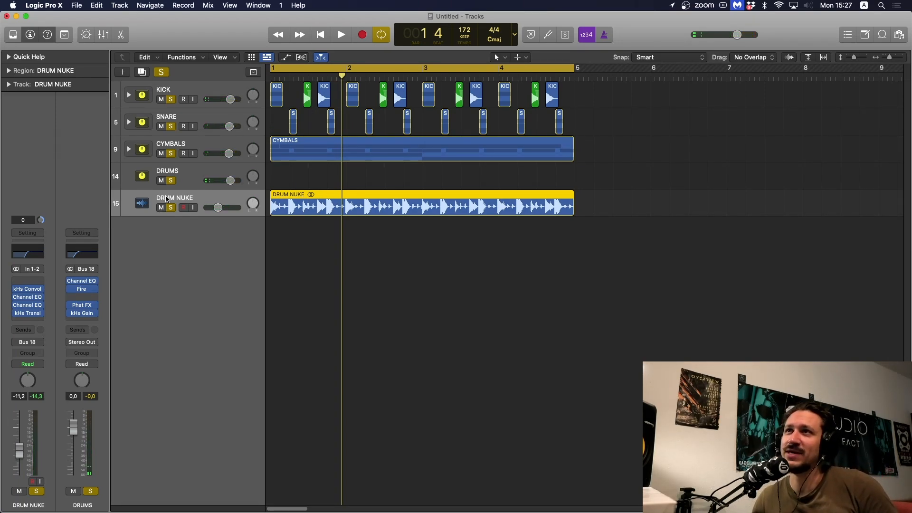
Unsolo the DRUMS, CYMBALS, SNARE and KICK tracks and play the DRUM NUKE layer alone
left_click_drag(171, 181, 173, 95)
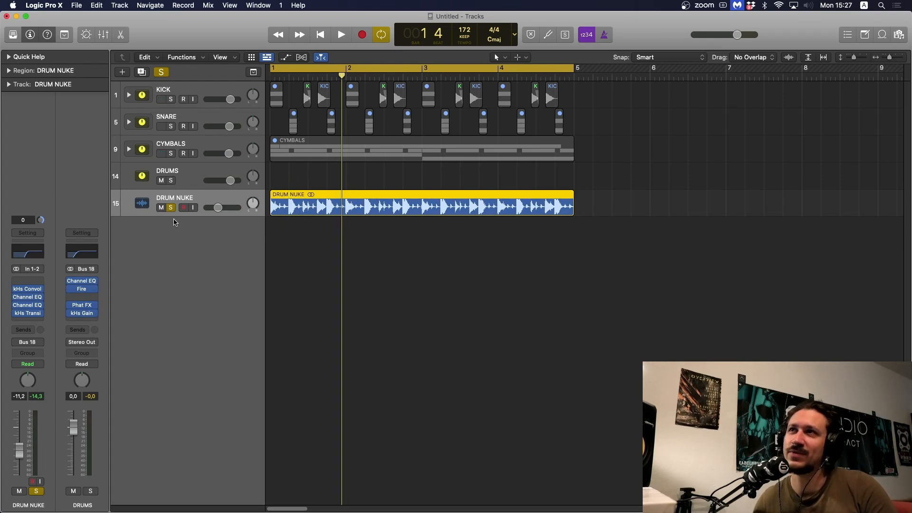
key("space")
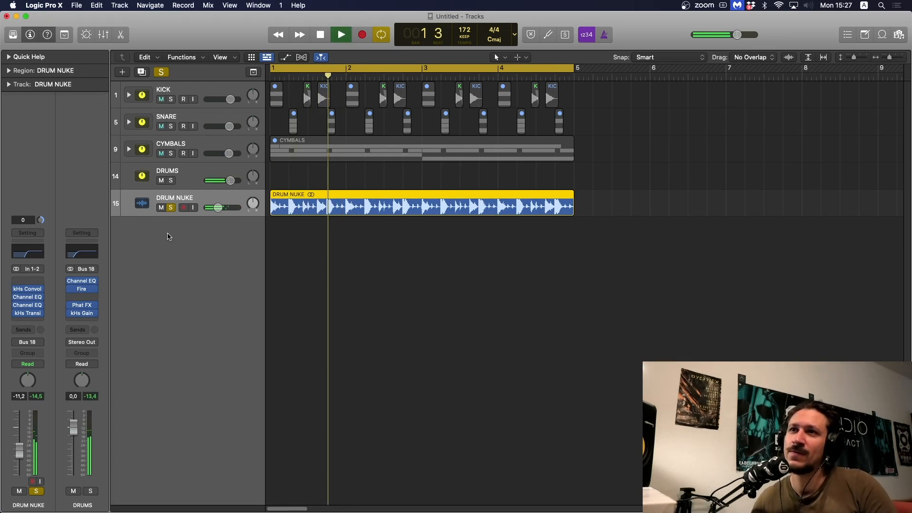
key("space")
left_click(317, 225)
left_click(324, 204)
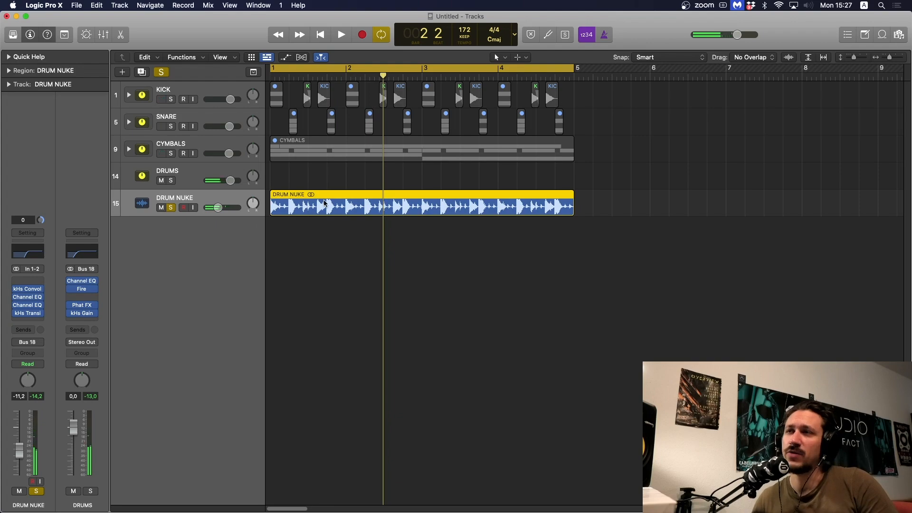
Bounce the DRUM NUKE region in place to a new track and delete the original DRUM NUKE track
key("ctrl+b")
key("Return")
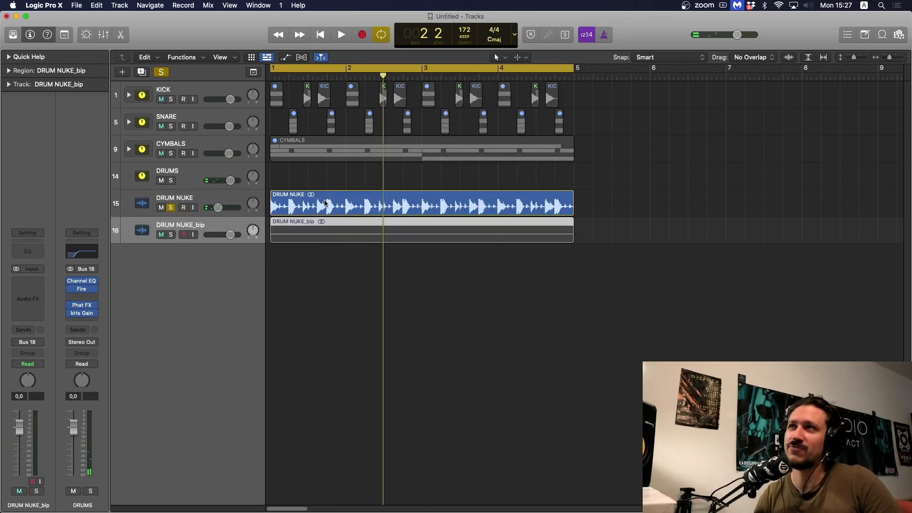
left_click(325, 203)
key("Delete")
key("Delete")
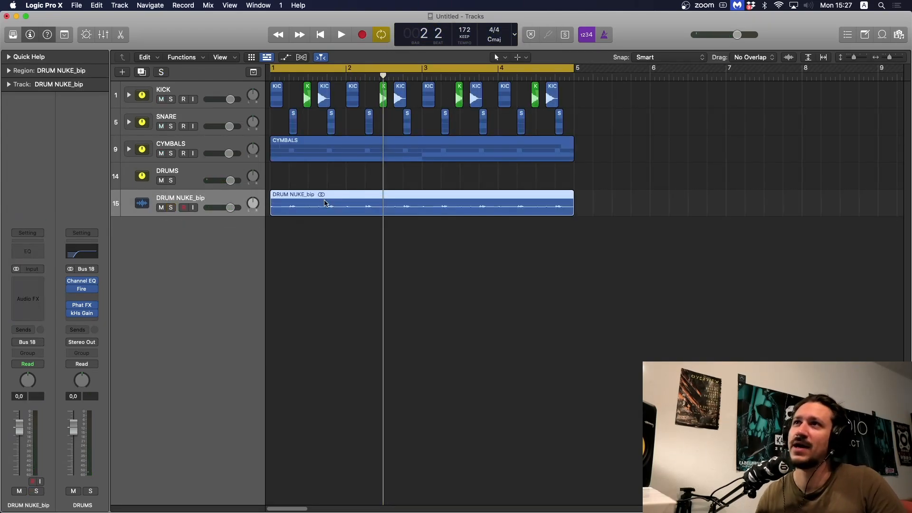
Add a Channel EQ with a low cut to DRUM NUKE_bip, adjusting it during soloed playback and with DRUMS soloed, and close the plug-in window
key("space")
key("s")
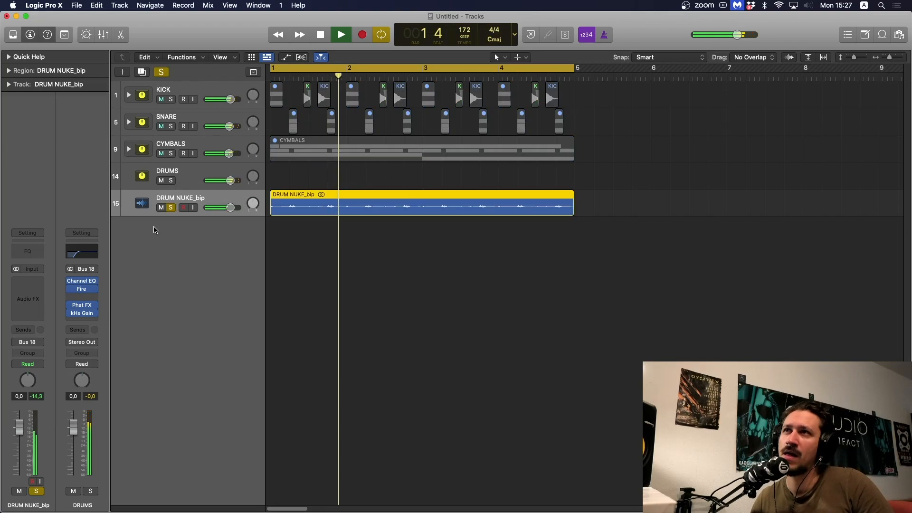
left_click(28, 251)
left_click_drag(332, 266, 539, 289)
key("space")
key("space")
key("space")
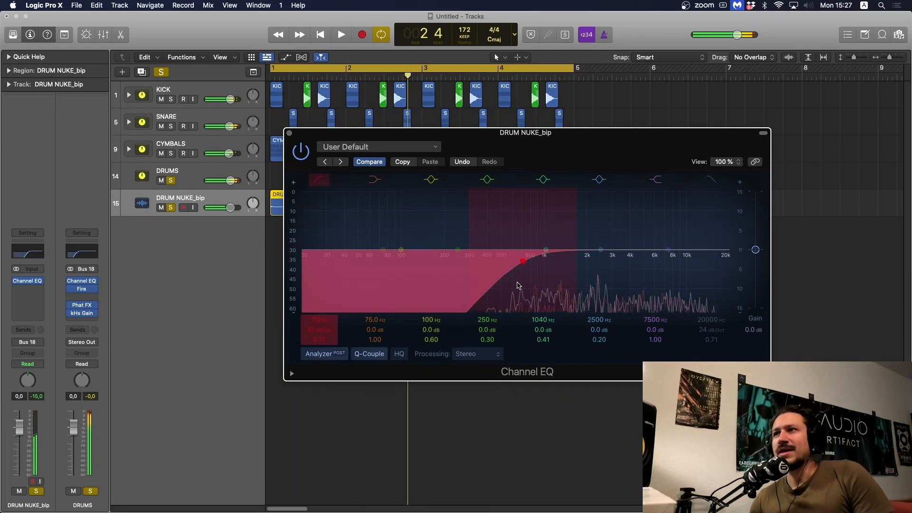
key("space")
left_click(290, 132)
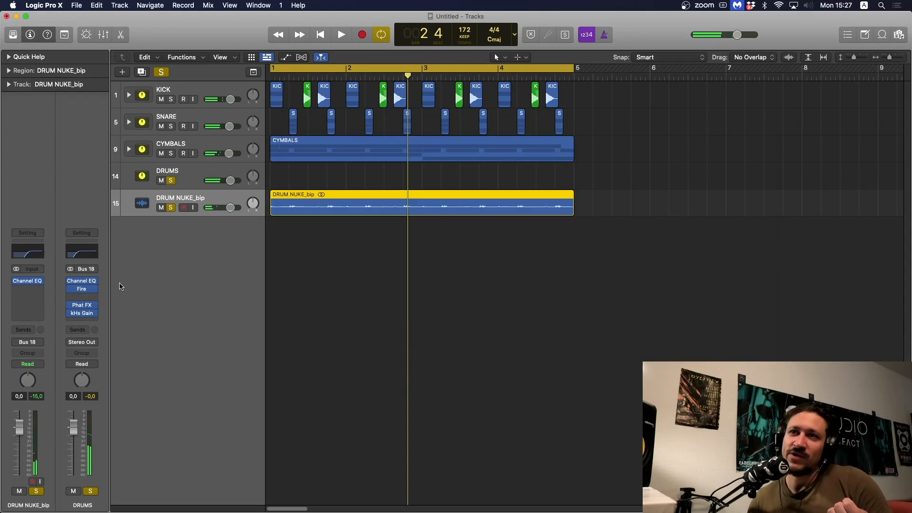
Compare the beat with and without DRUM NUKE_bip by muting and unmuting it during playback, and clear the solos
left_click(161, 208)
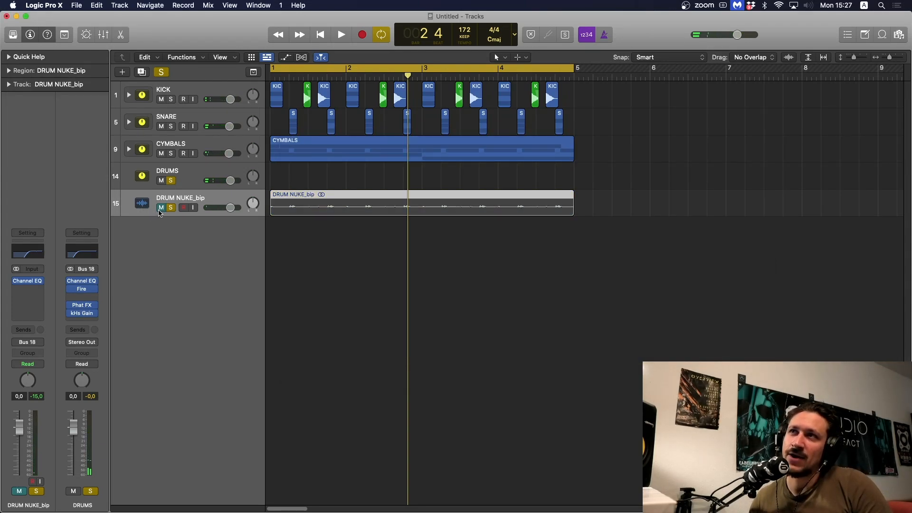
key("space")
left_click(160, 209)
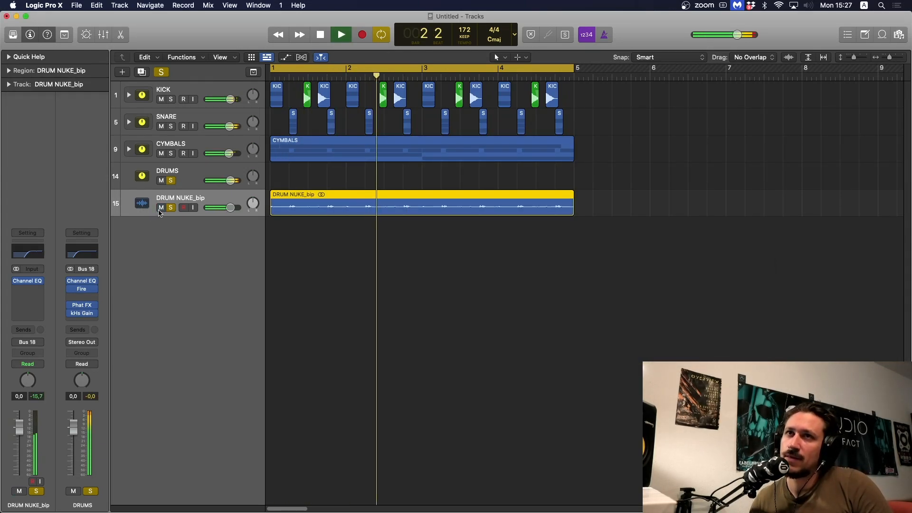
key("space")
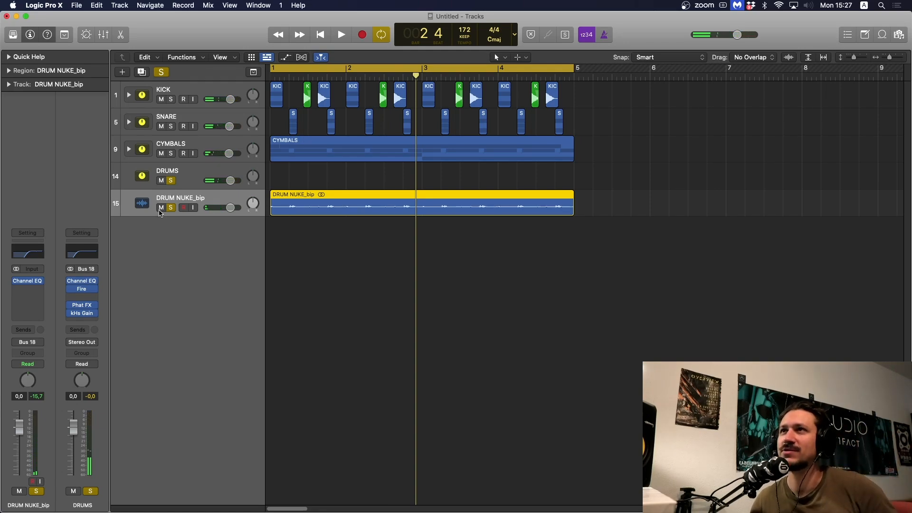
left_click(171, 209)
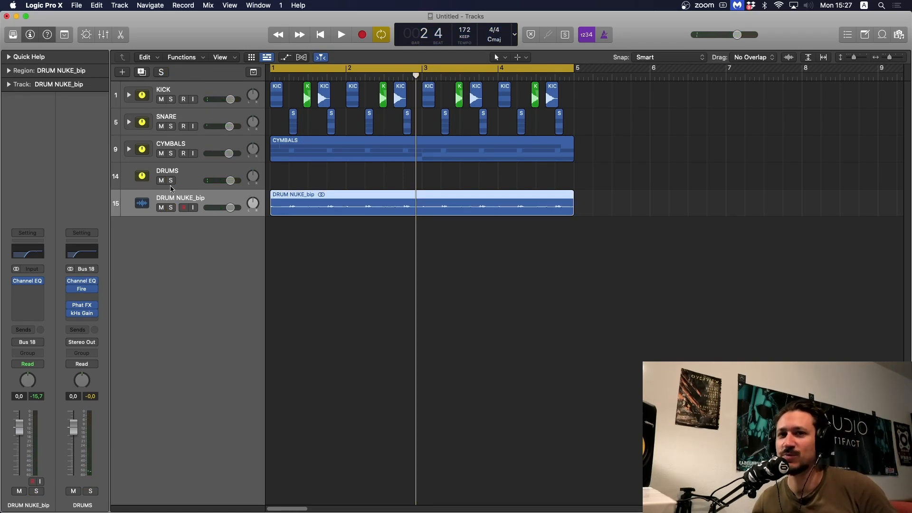
key("ctrl+z")
key("ctrl+z")
key("Up")
key("super+Up")
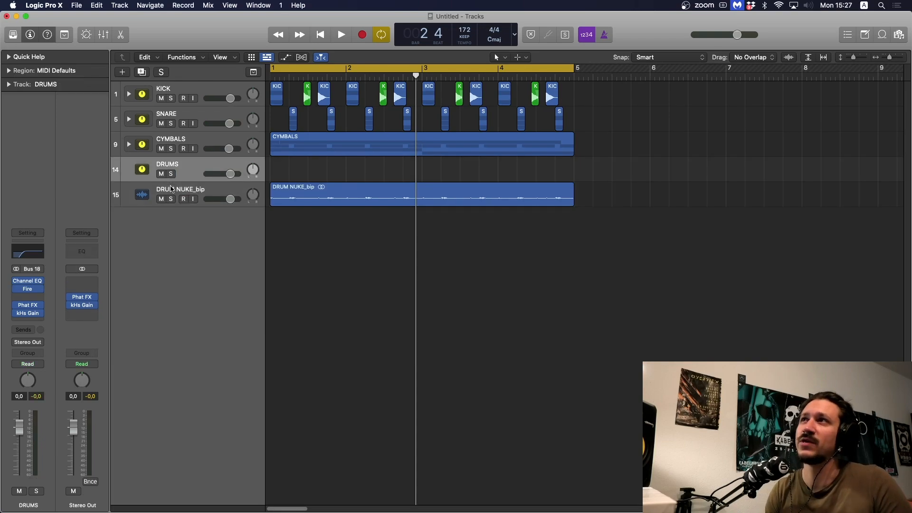
key("super+Up")
key("super+Up")
key("super+Down")
key("super+Down")
key("super+Up")
key("super+Up")
key("Down")
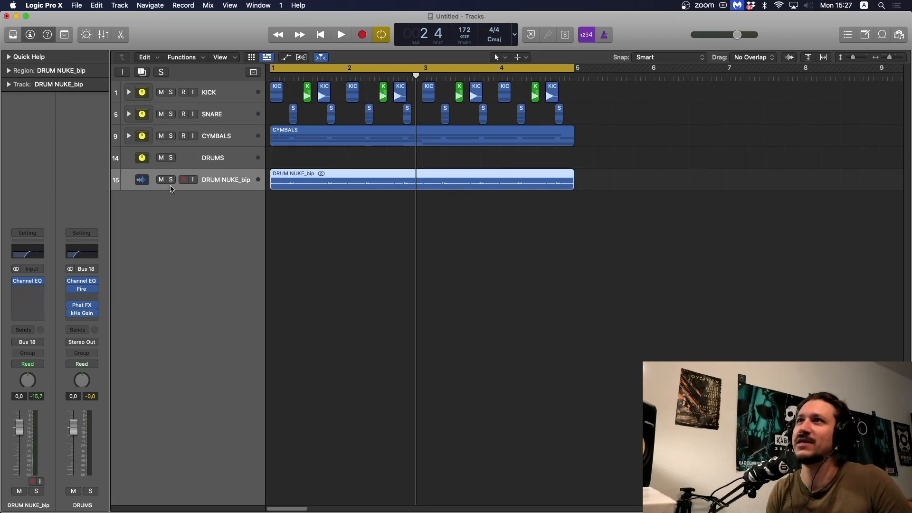
left_click(420, 277)
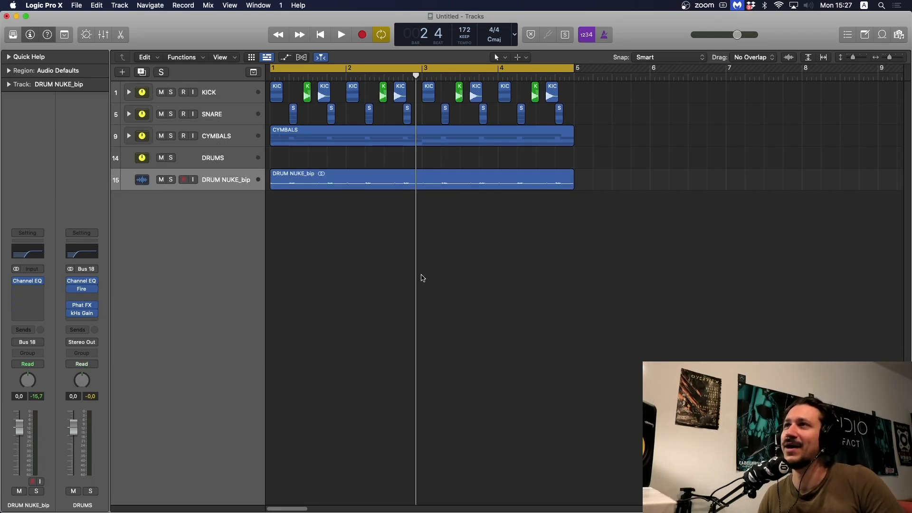
key("super+Down")
key("super+Down")
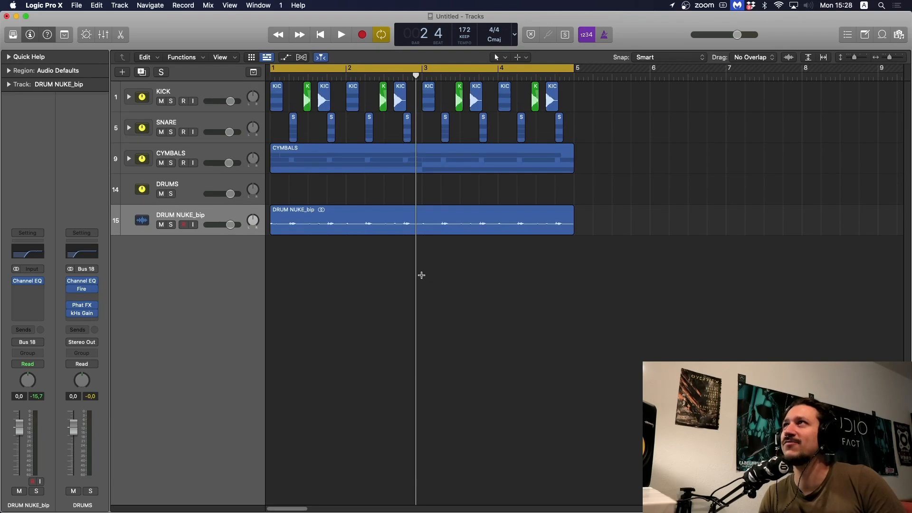
Insert a kHs Gain between Fire and Phat FX on the DRUMS track and set it to +1.38 dB during playback
left_click(192, 190)
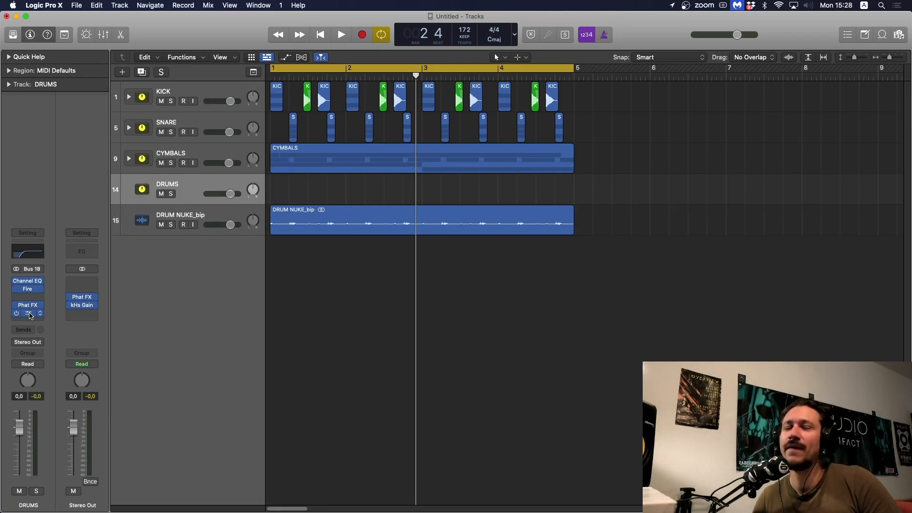
left_click_drag(30, 315, 31, 300)
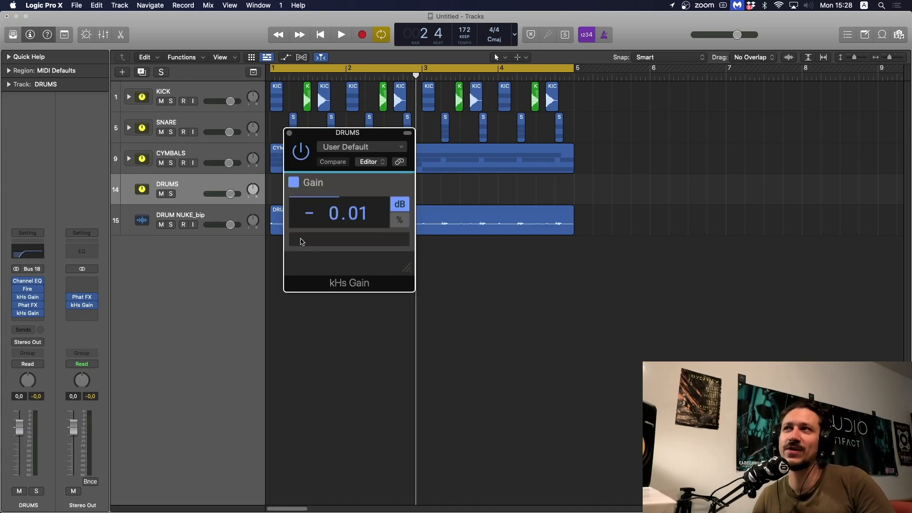
key("space")
left_click_drag(301, 241, 365, 209)
key("space")
key("space")
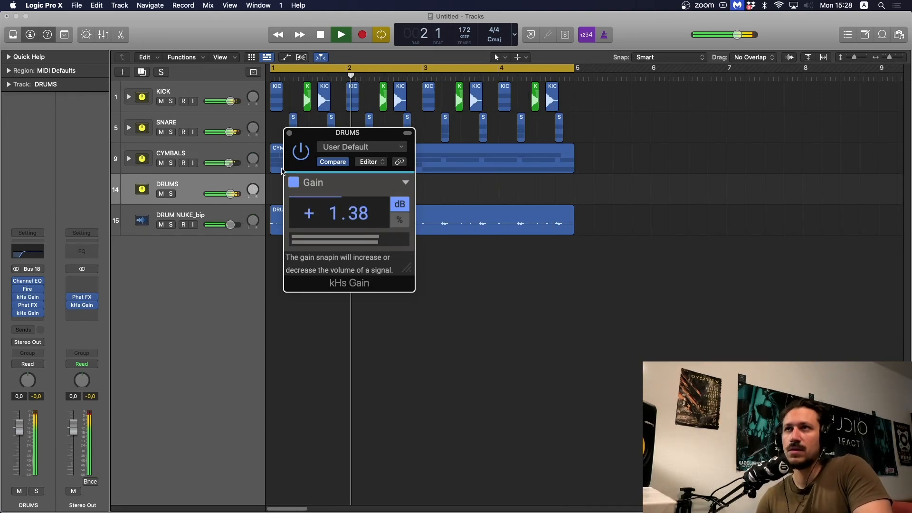
left_click(289, 133)
key("space")
Lower the CYMBALS stack's volume to -1.3 dB while playing the beat
left_click(221, 162)
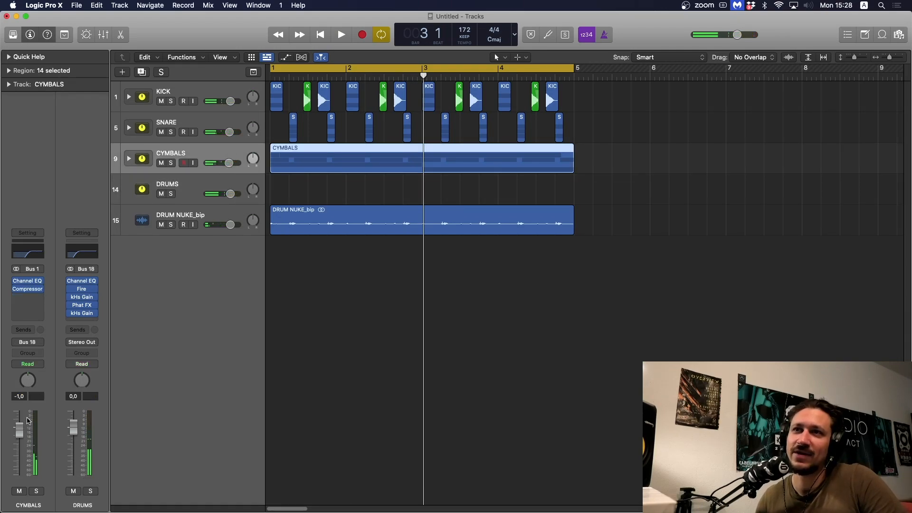
key("space")
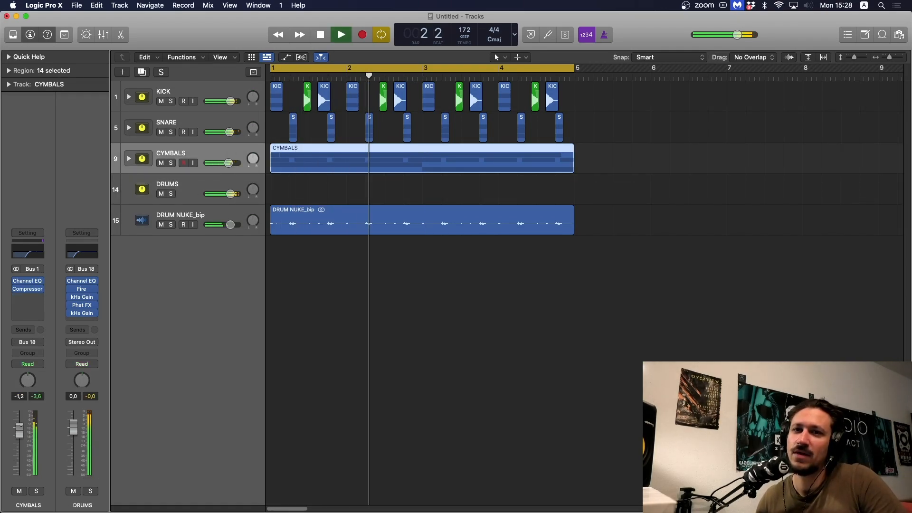
key("space")
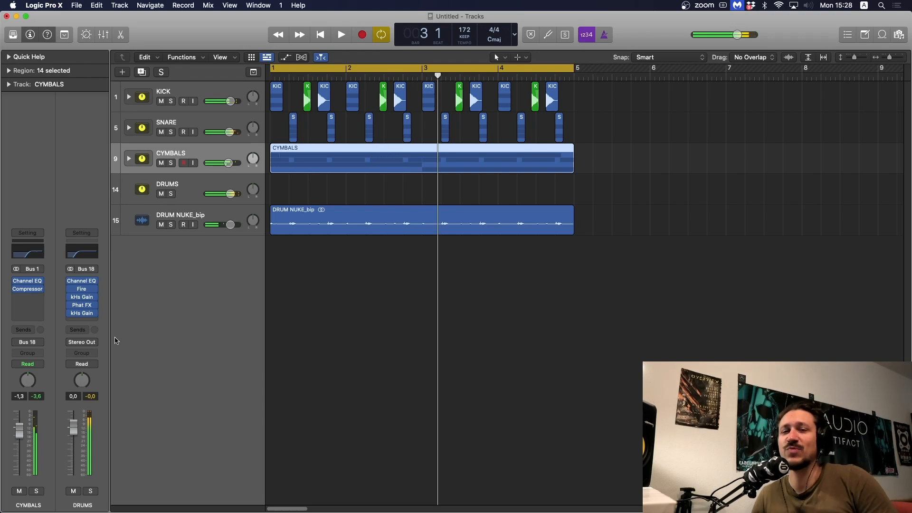
Play the full drum loop with the DRUMS track selected to check the overall mix
left_click(193, 190)
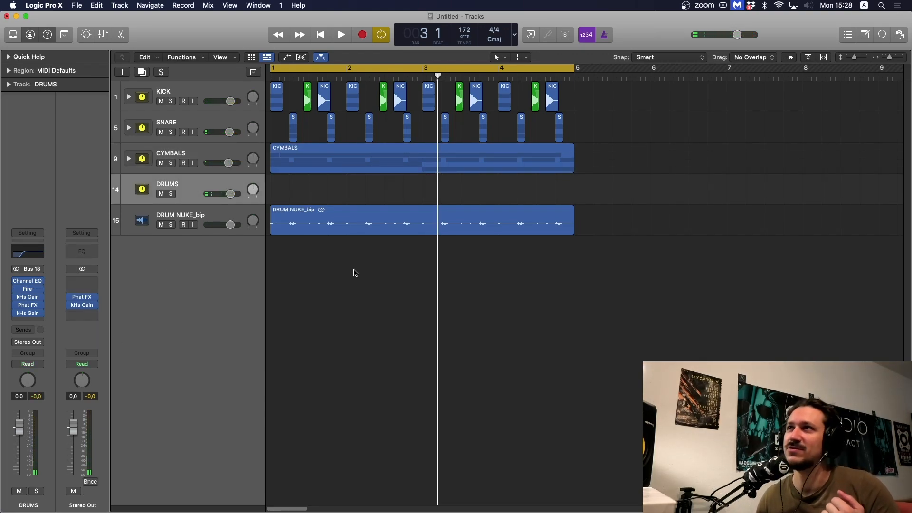
key("super+Down")
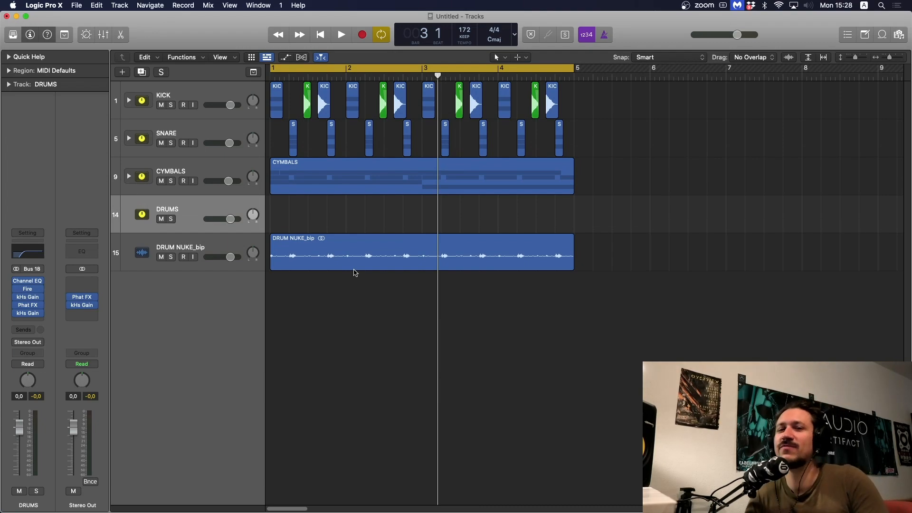
key("space")
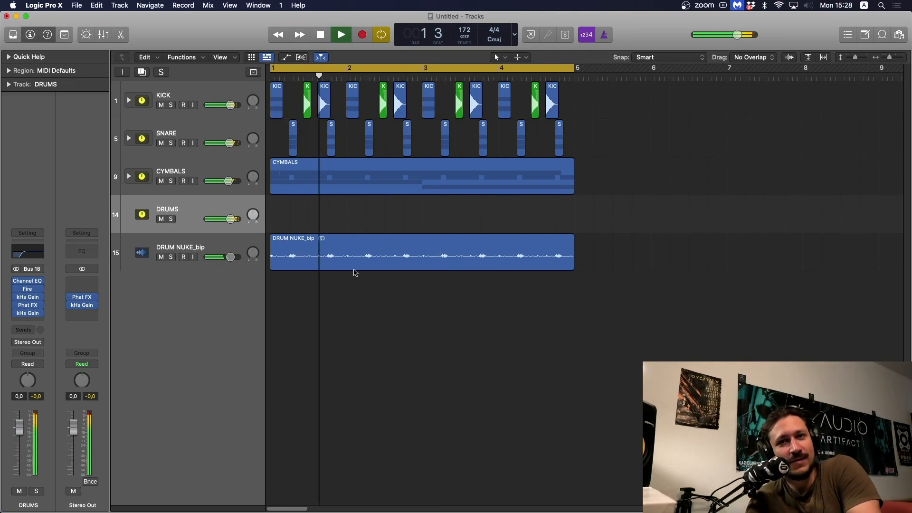
key("space")
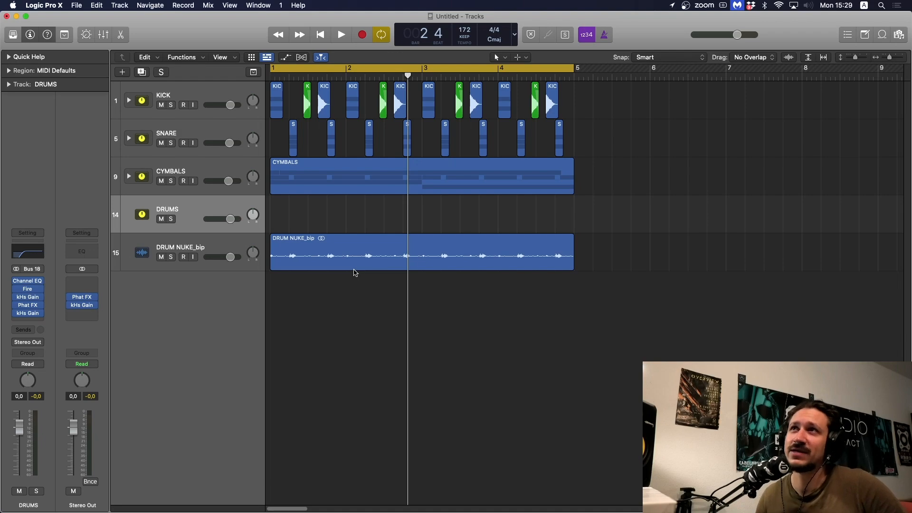
Expand the SNARE and CYMBALS stacks and review their layers together with the SHAKER, SPLASH and DRUM NUKE_bip regions
left_click(129, 139)
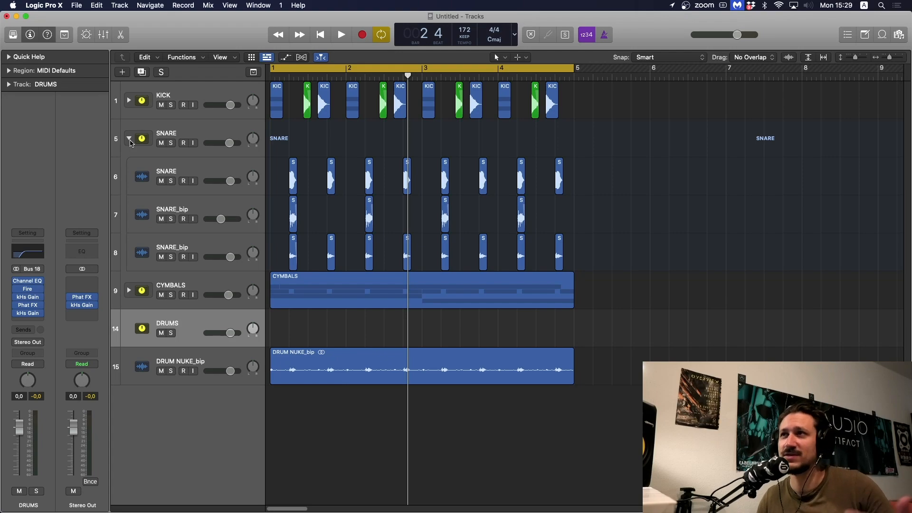
left_click(130, 291)
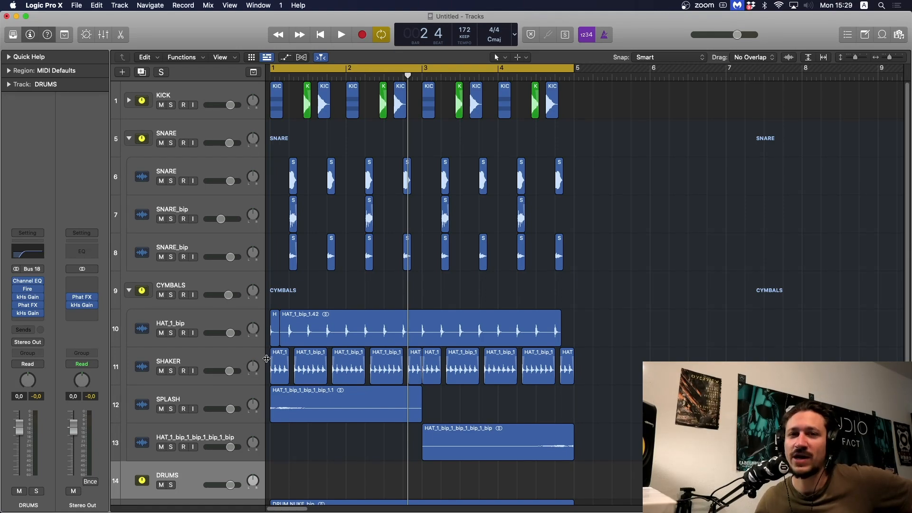
left_click(254, 394)
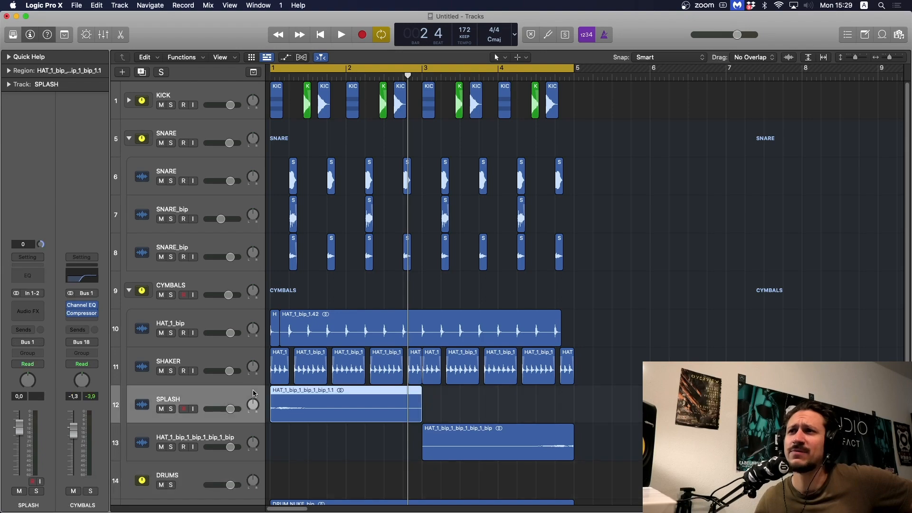
left_click(220, 365)
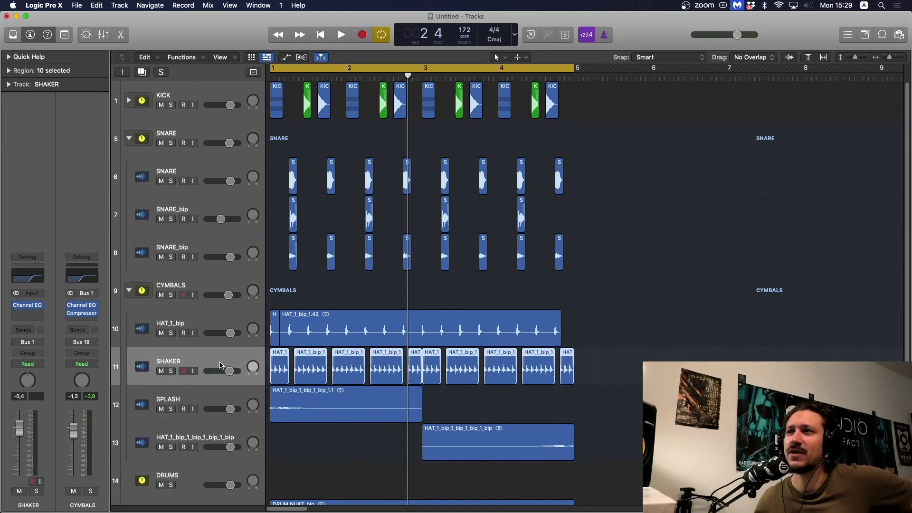
left_click(303, 412)
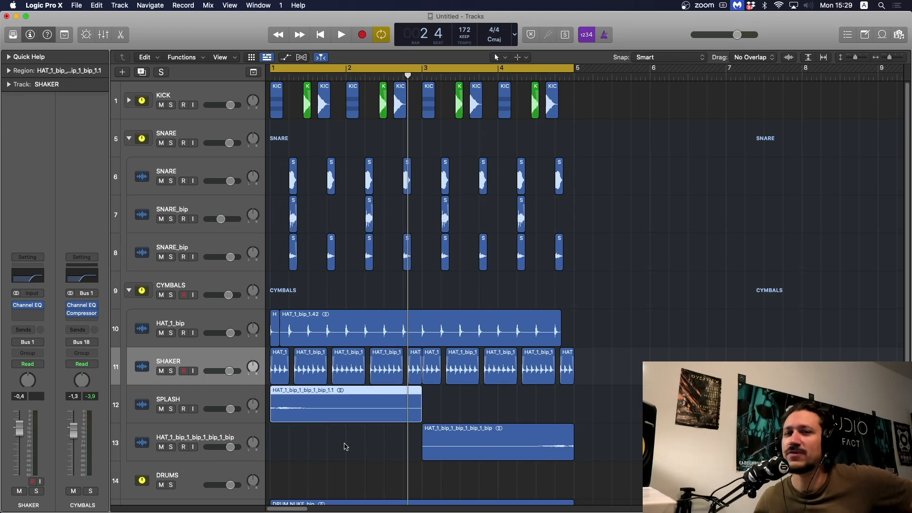
scroll(328, 463, "down", 4)
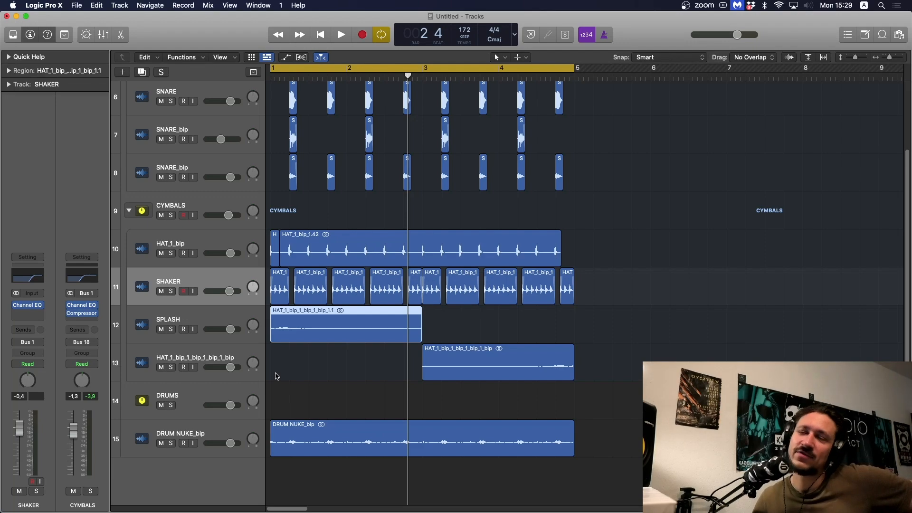
scroll(446, 471, "up", 2)
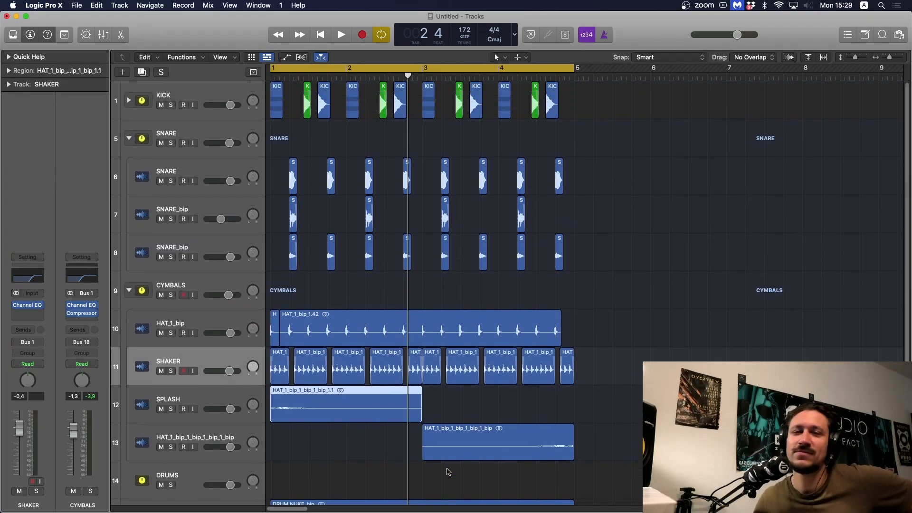
scroll(449, 471, "down", 5)
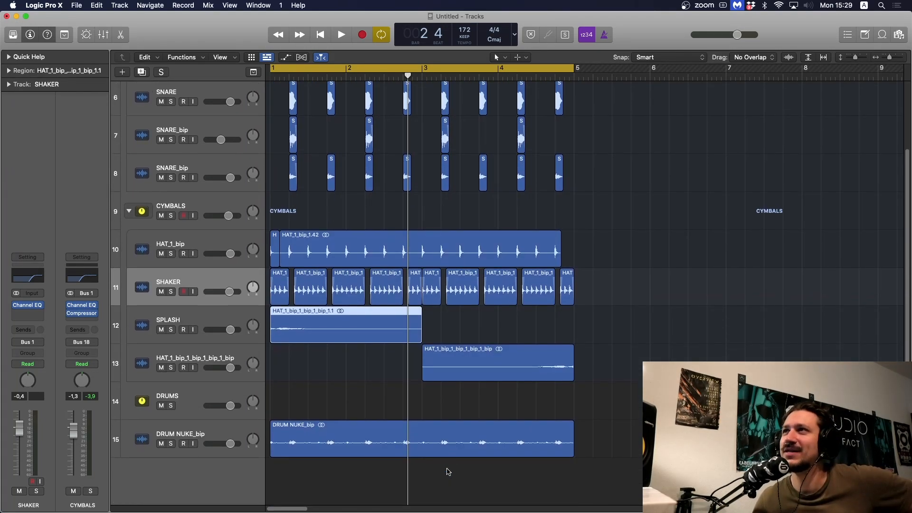